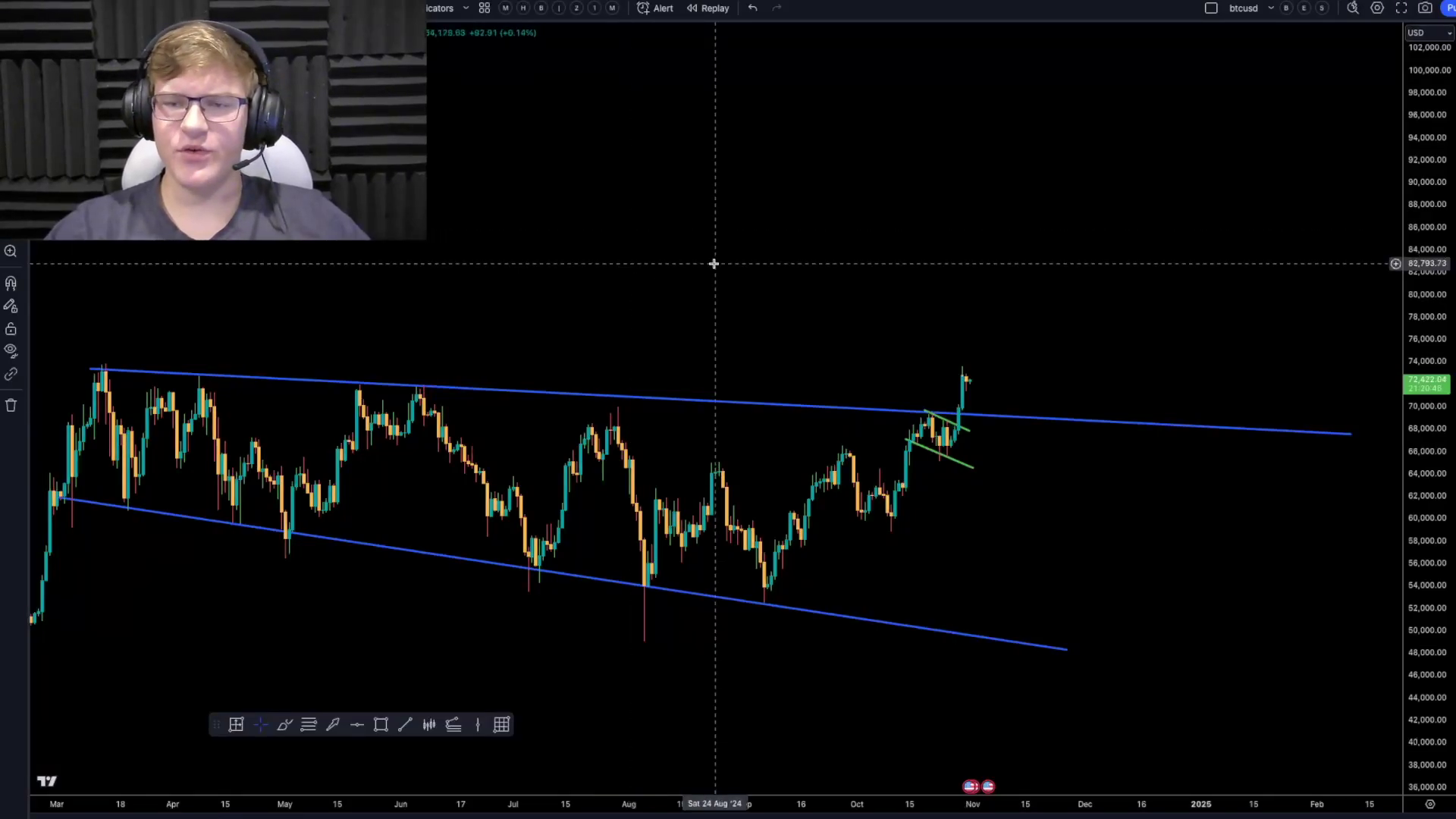
Step: Circle the price action from late August to the end of 2024 with the Brush and delete the circle
{"action": "left_click_drag", "start_coordinate": [803, 286], "coordinate": [703, 260]}
{"action": "scroll", "coordinate": [573, 242], "scroll_direction": "down", "scroll_amount": 3}
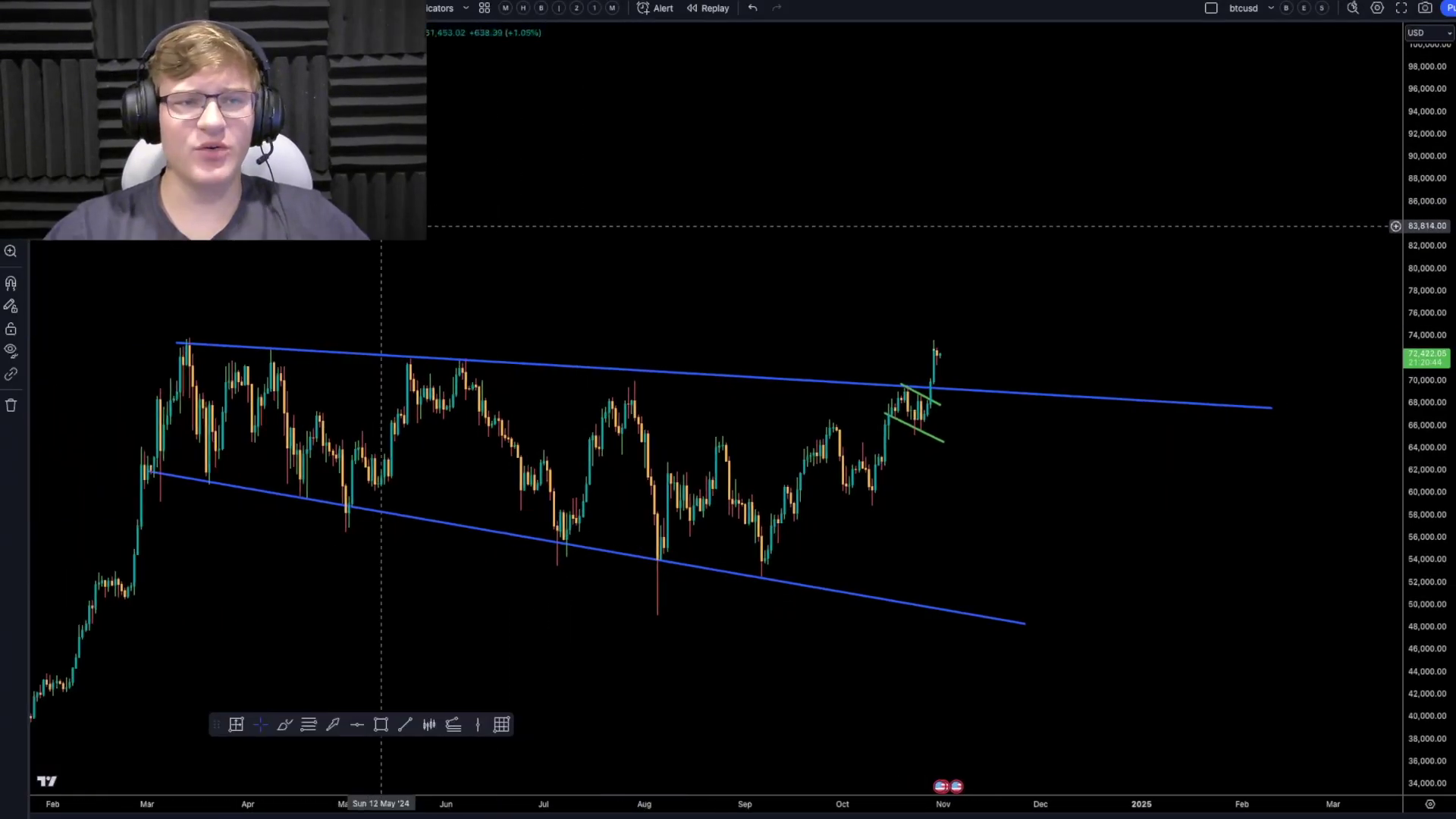
{"action": "left_click", "coordinate": [285, 724]}
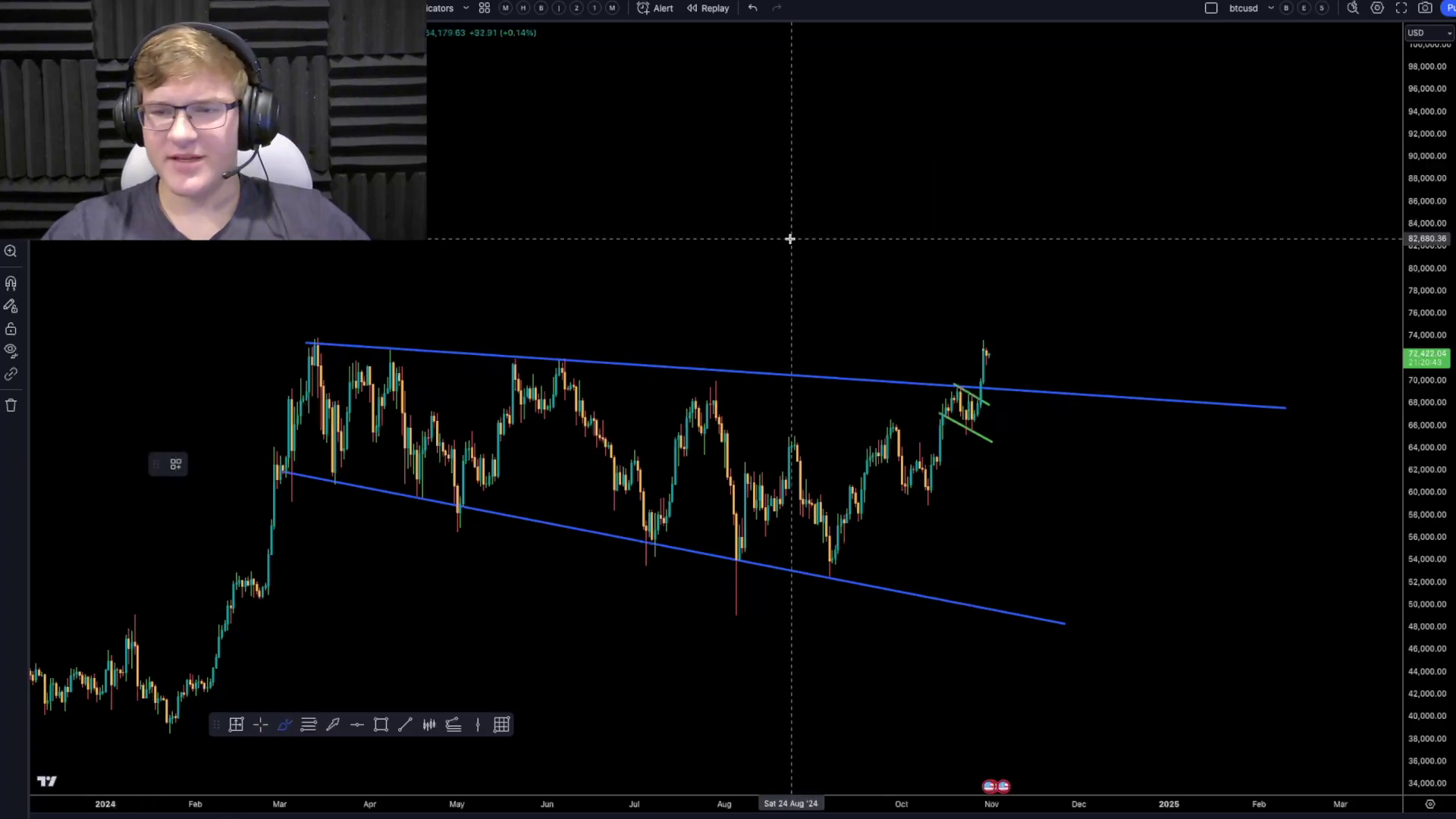
{"action": "mouse_move", "coordinate": [947, 322]}
{"action": "left_mouse_down"}
{"action": "mouse_move", "coordinate": [877, 568]}
{"action": "mouse_move", "coordinate": [990, 313]}
{"action": "left_mouse_up"}
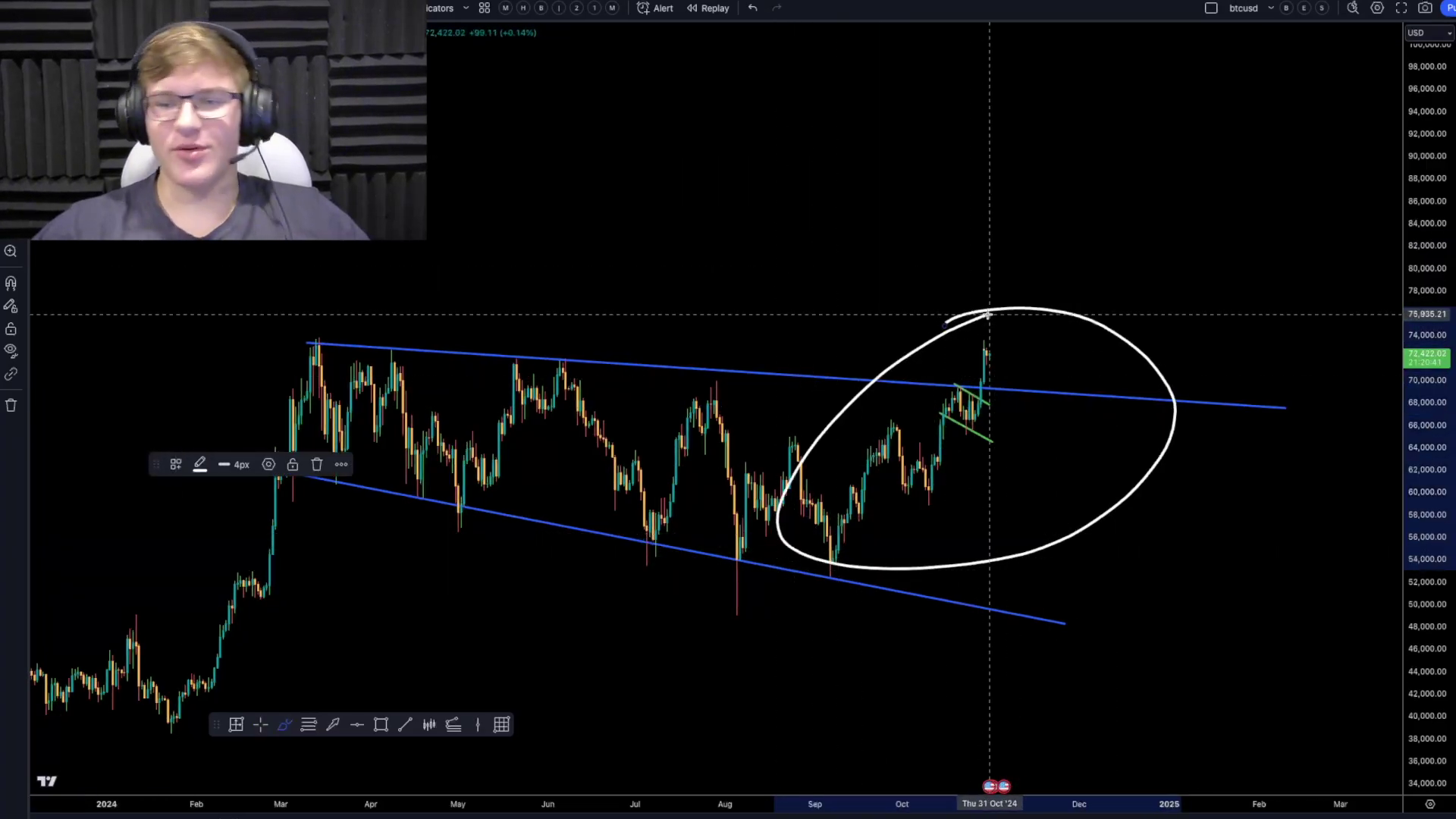
{"action": "key", "text": "Delete"}
Step: Trace the channel's highs from the March 2024 peak with freehand brush strokes and remove the strokes
{"action": "left_click_drag", "start_coordinate": [329, 325], "coordinate": [977, 419]}
{"action": "key", "text": "Delete"}
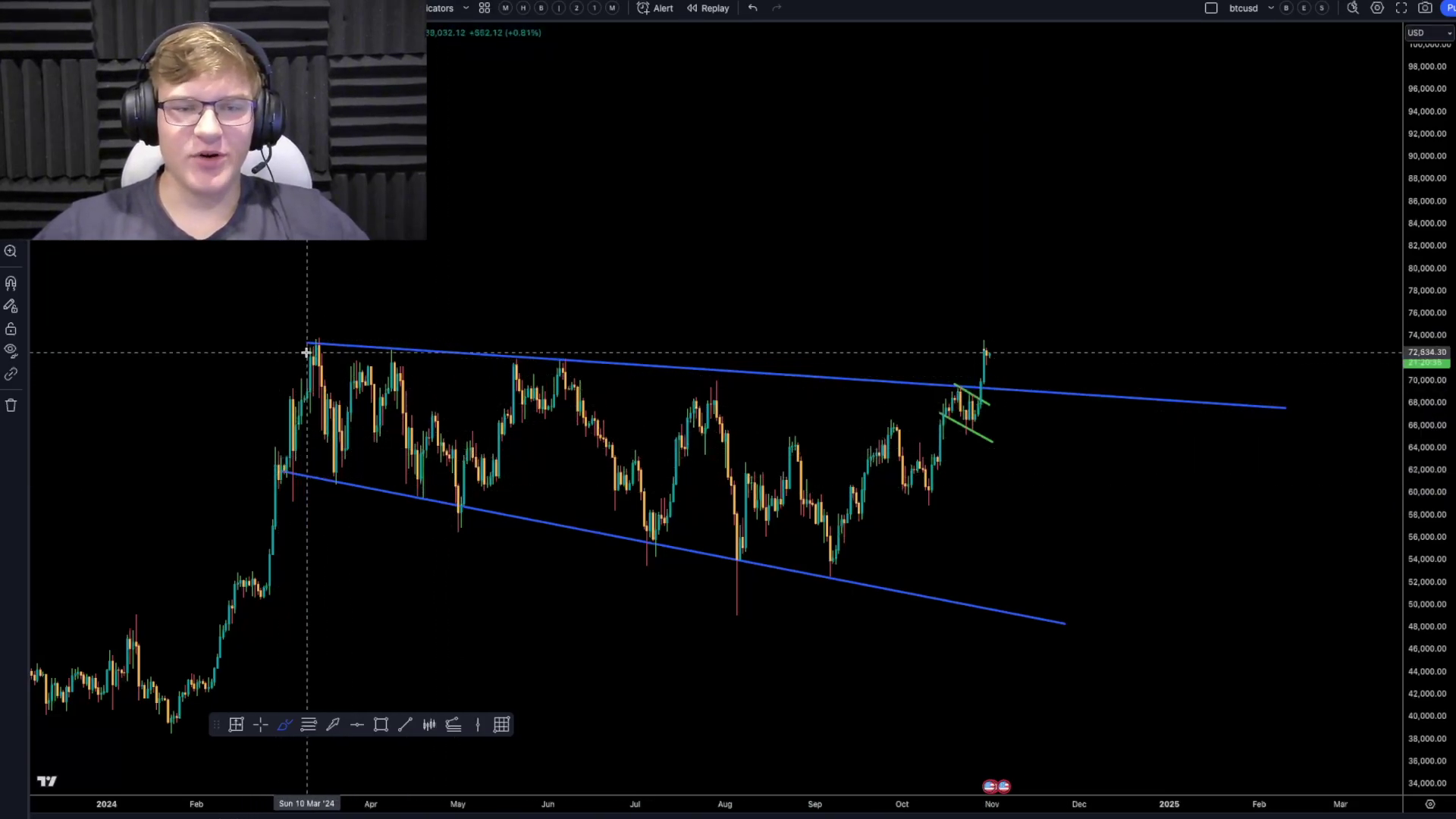
{"action": "left_click_drag", "start_coordinate": [307, 338], "coordinate": [313, 339]}
{"action": "key", "text": "ctrl+z"}
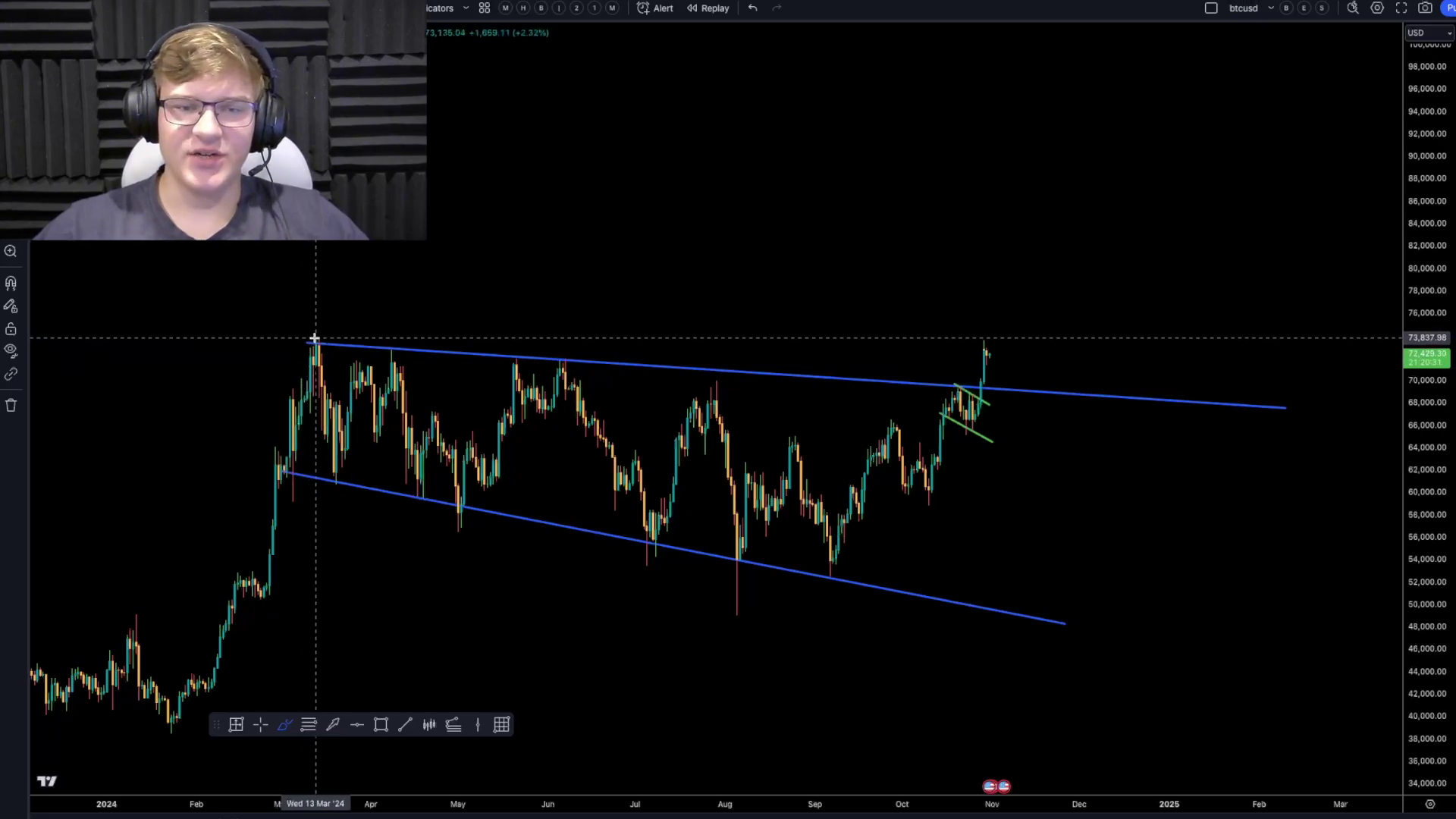
{"action": "mouse_move", "coordinate": [314, 338]}
{"action": "left_mouse_down"}
{"action": "mouse_move", "coordinate": [333, 394]}
{"action": "mouse_move", "coordinate": [417, 477]}
{"action": "mouse_move", "coordinate": [588, 478]}
{"action": "mouse_move", "coordinate": [750, 535]}
{"action": "mouse_move", "coordinate": [884, 430]}
{"action": "left_mouse_up"}
{"action": "key", "text": "ctrl+z"}
Step: Mark the late-October 2024 breakout above the channel's upper line with a brush stroke and a circle, removing both
{"action": "left_click_drag", "start_coordinate": [993, 325], "coordinate": [1051, 287]}
{"action": "key", "text": "ctrl+z"}
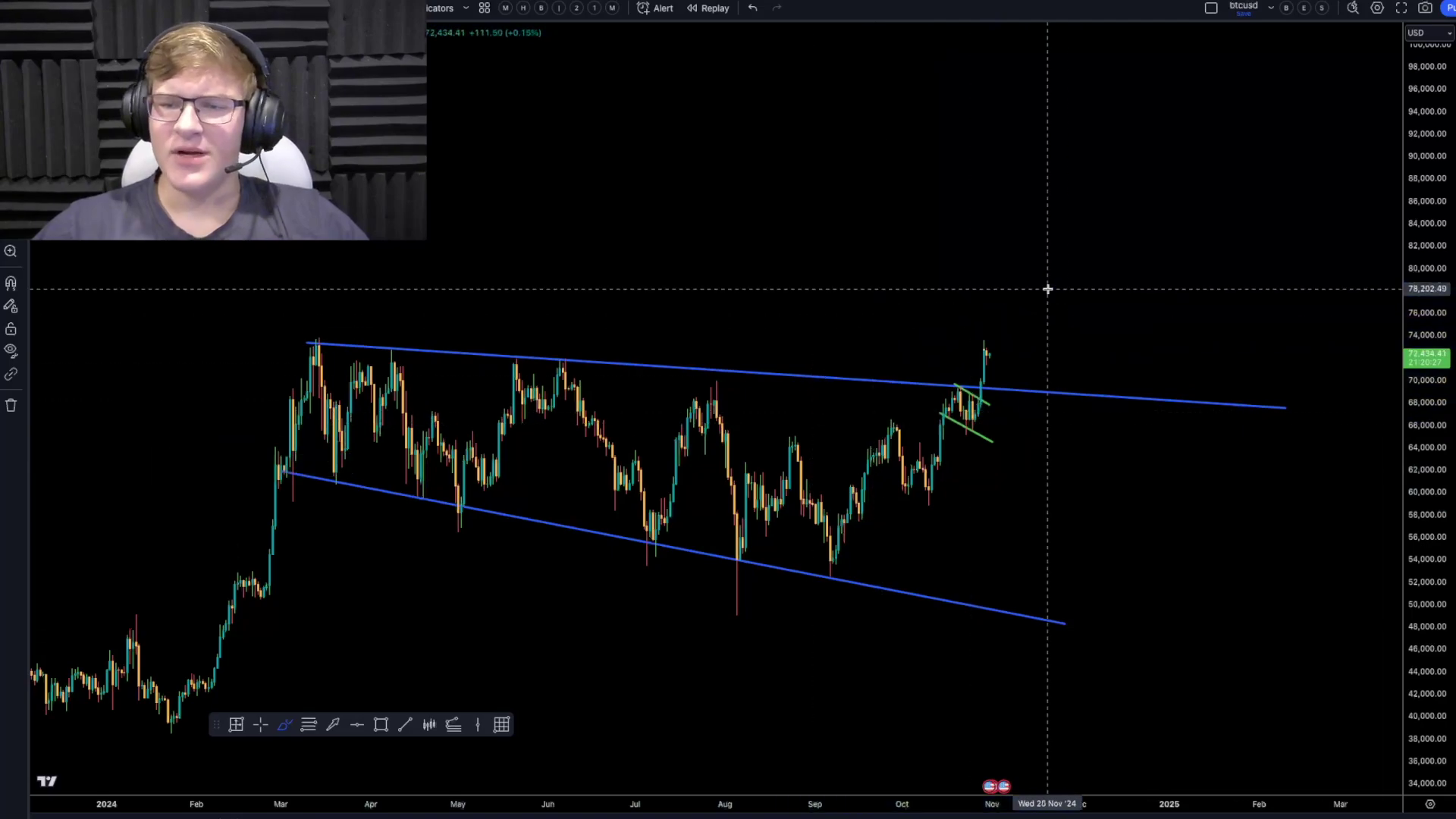
{"action": "mouse_move", "coordinate": [1000, 331]}
{"action": "left_mouse_down"}
{"action": "mouse_move", "coordinate": [1020, 357]}
{"action": "mouse_move", "coordinate": [933, 356]}
{"action": "mouse_move", "coordinate": [1001, 306]}
{"action": "left_mouse_up"}
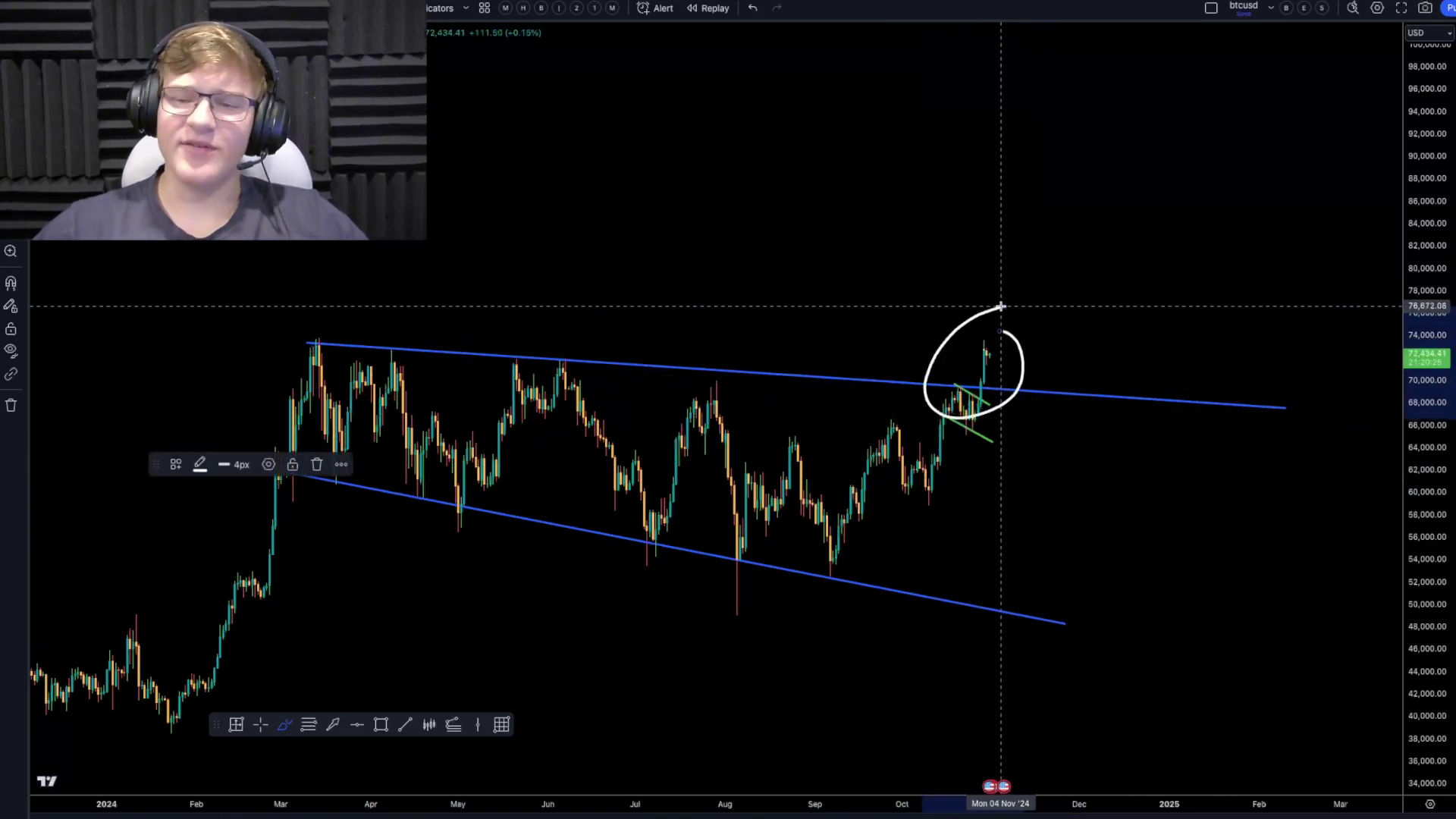
{"action": "key", "text": "ctrl+z"}
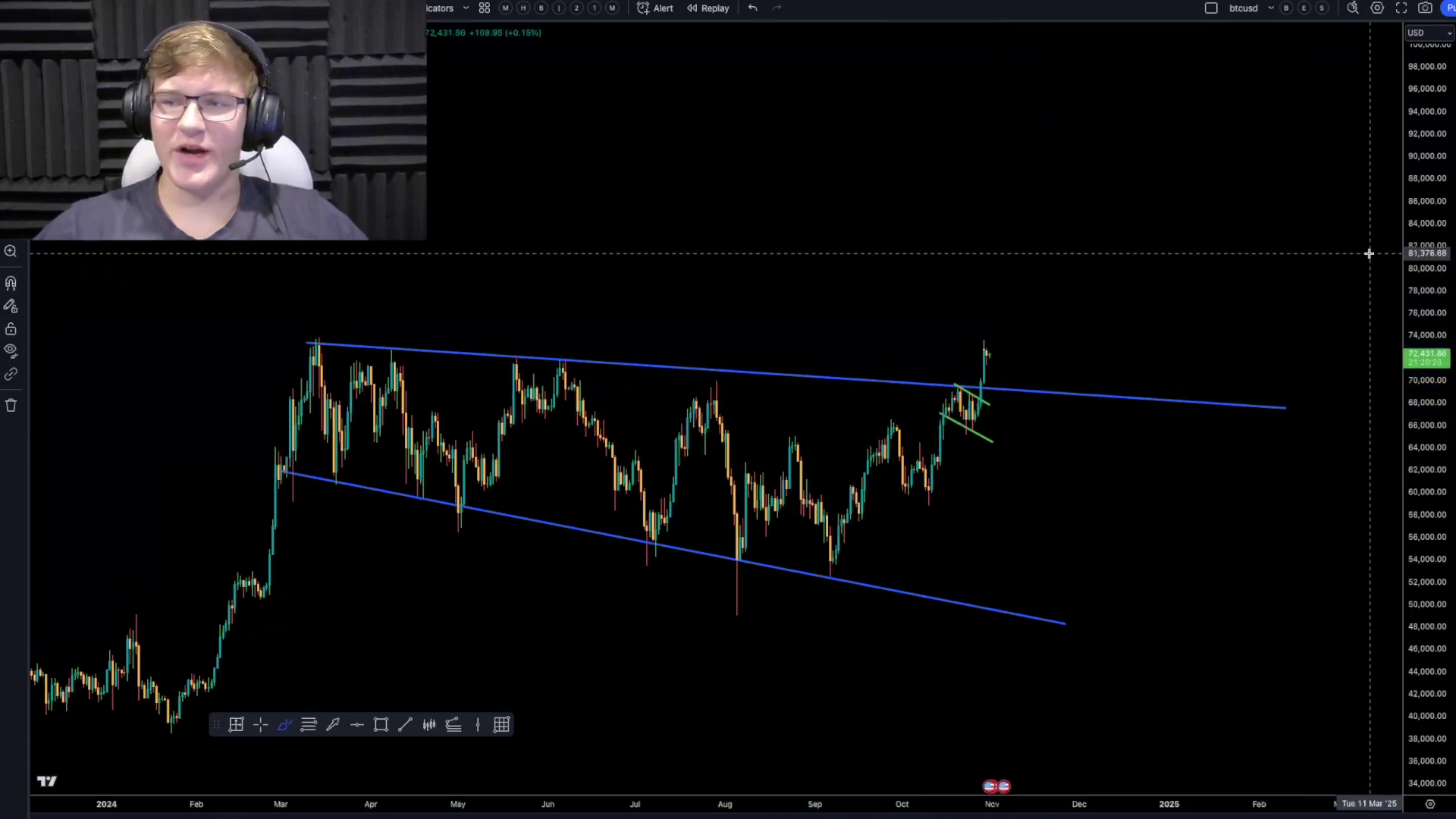
Step: Examine the BTCUSD price history back to 2018 and compare its earlier rallies with the current 2024 channel
{"action": "scroll", "coordinate": [1290, 446], "scroll_direction": "down", "scroll_amount": 5}
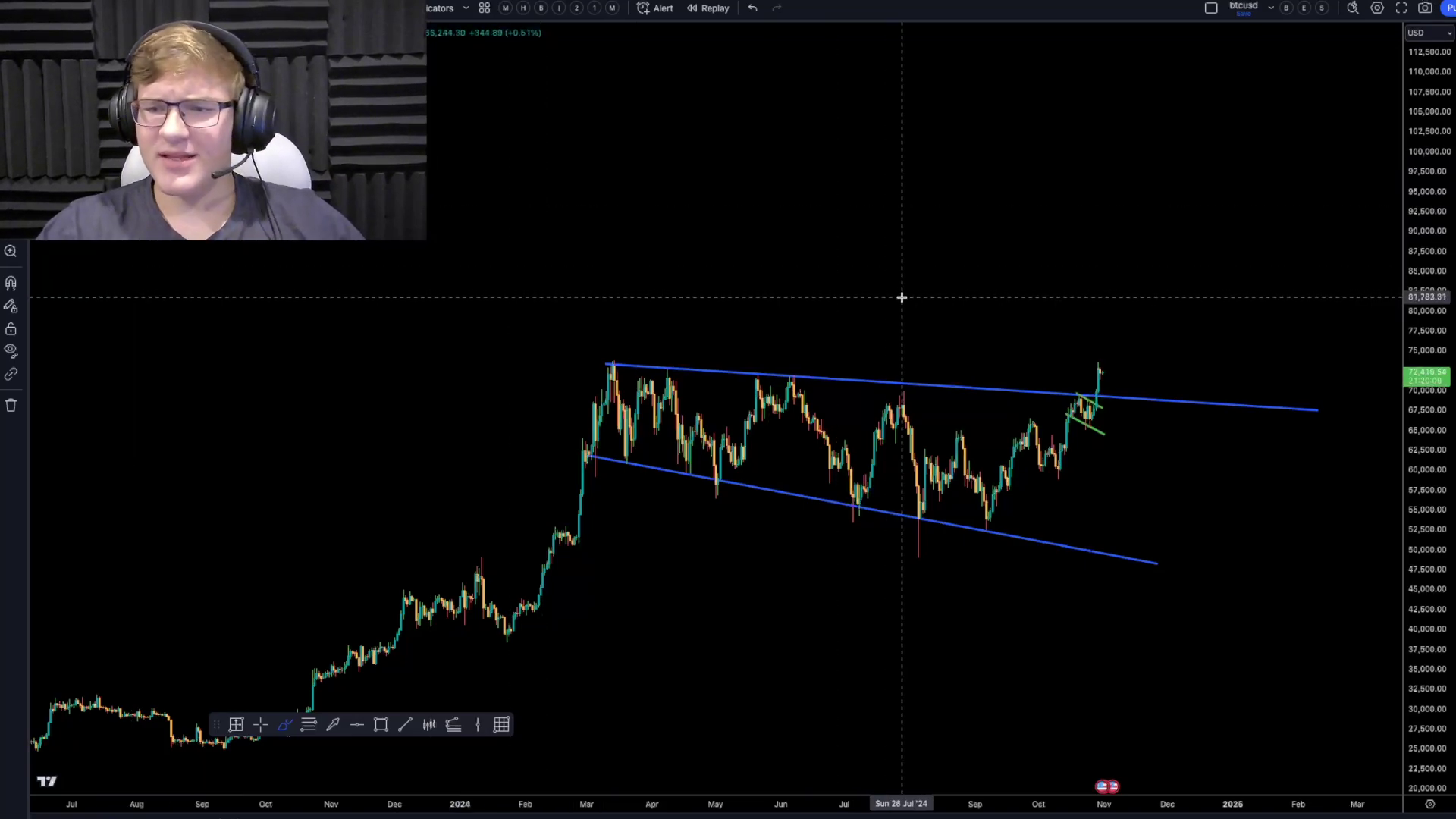
{"action": "scroll", "coordinate": [1389, 336], "scroll_direction": "down", "scroll_amount": 1}
{"action": "scroll", "coordinate": [1389, 336], "scroll_direction": "down", "scroll_amount": 5}
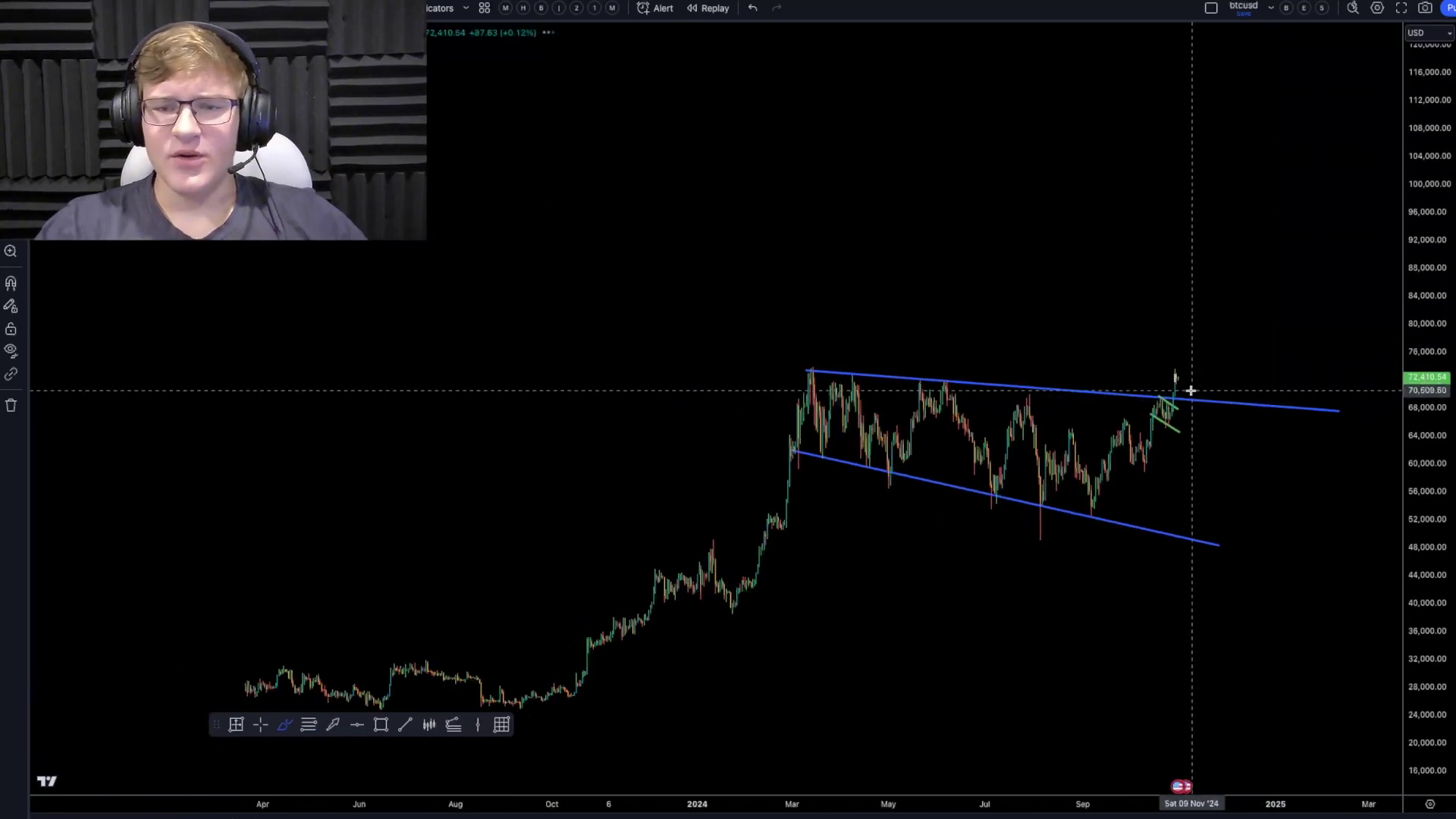
{"action": "left_click_drag", "start_coordinate": [813, 322], "coordinate": [513, 289]}
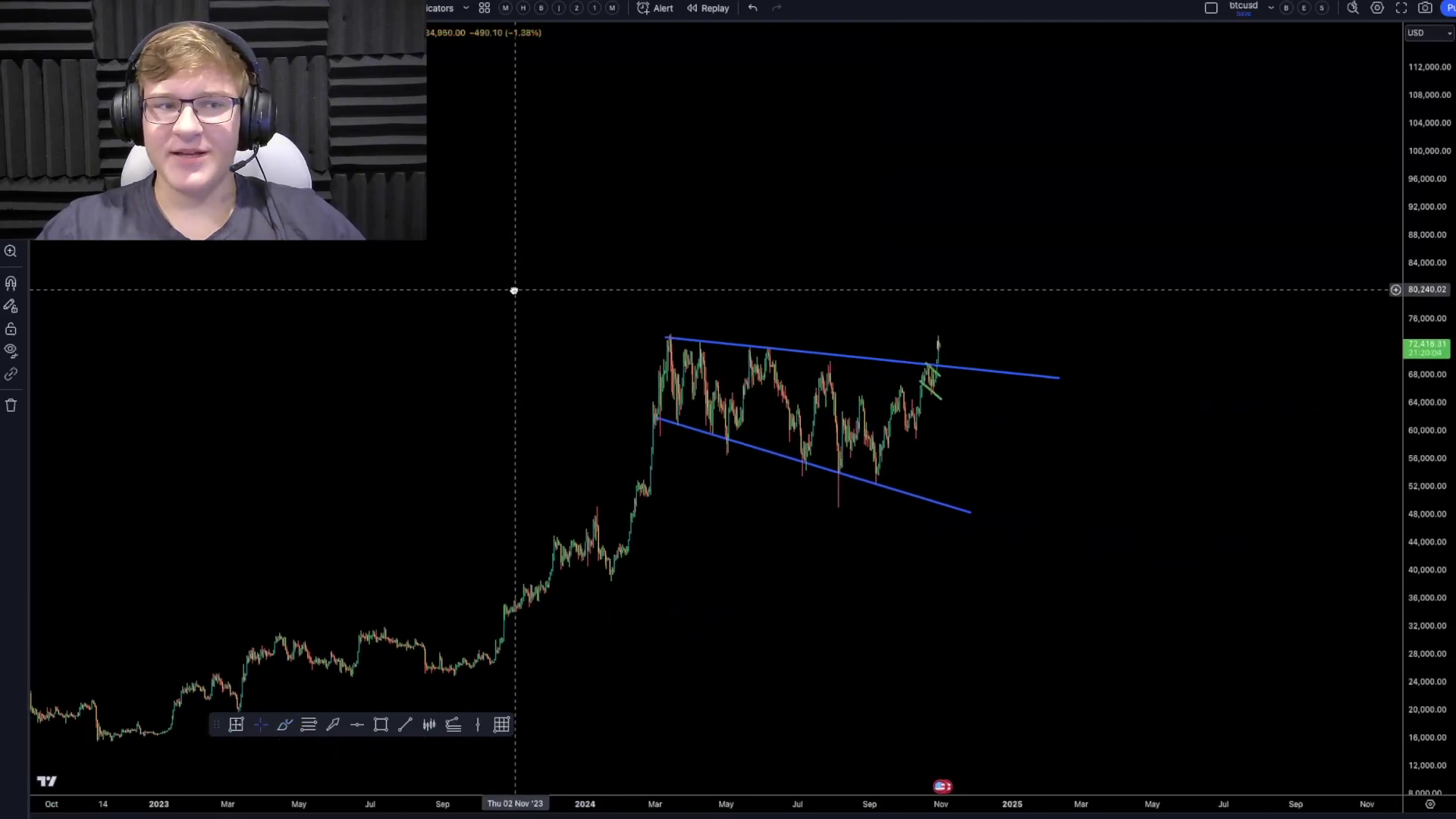
{"action": "scroll", "coordinate": [939, 404], "scroll_direction": "up", "scroll_amount": 3}
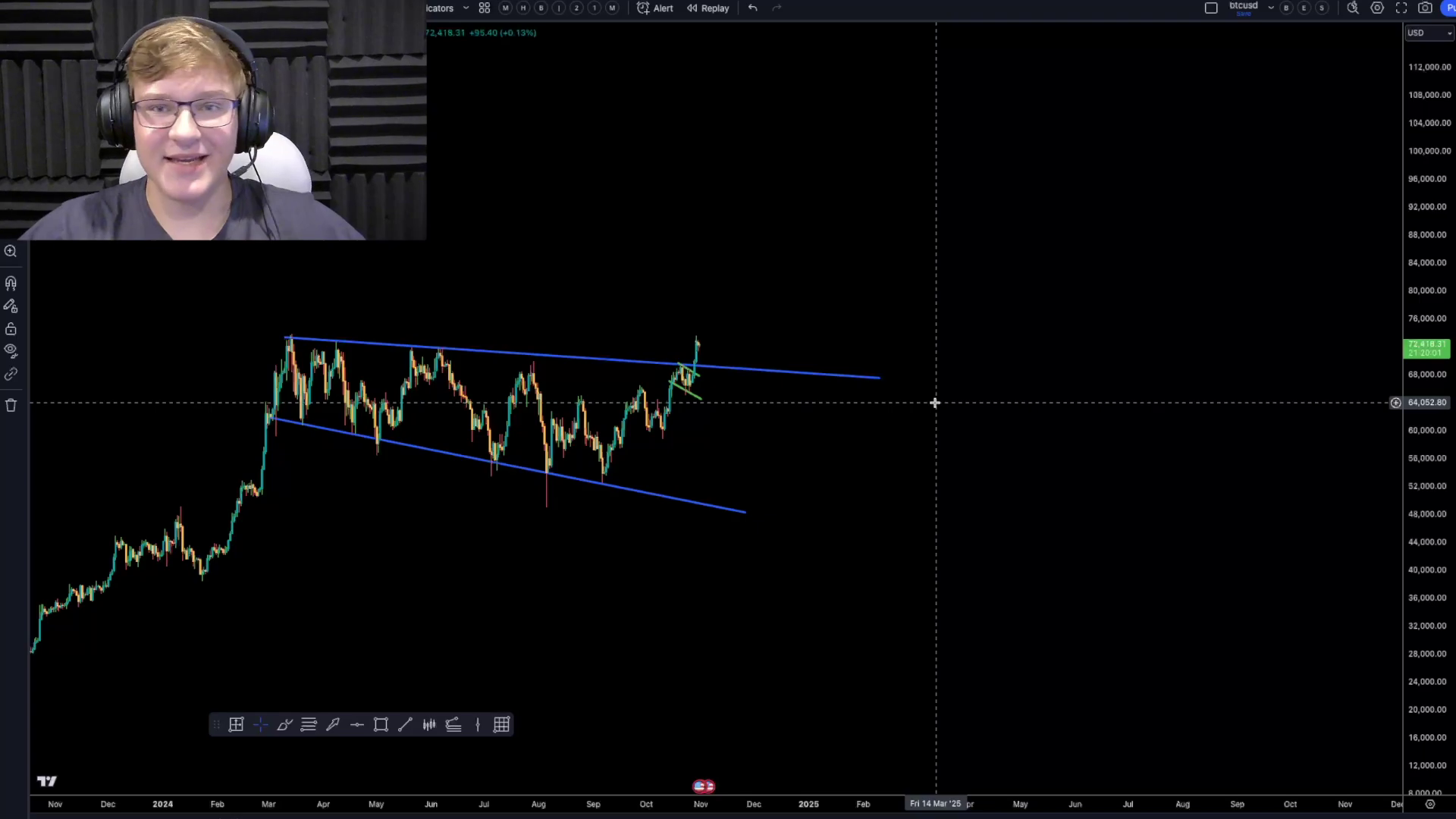
{"action": "scroll", "coordinate": [811, 424], "scroll_direction": "down", "scroll_amount": 2}
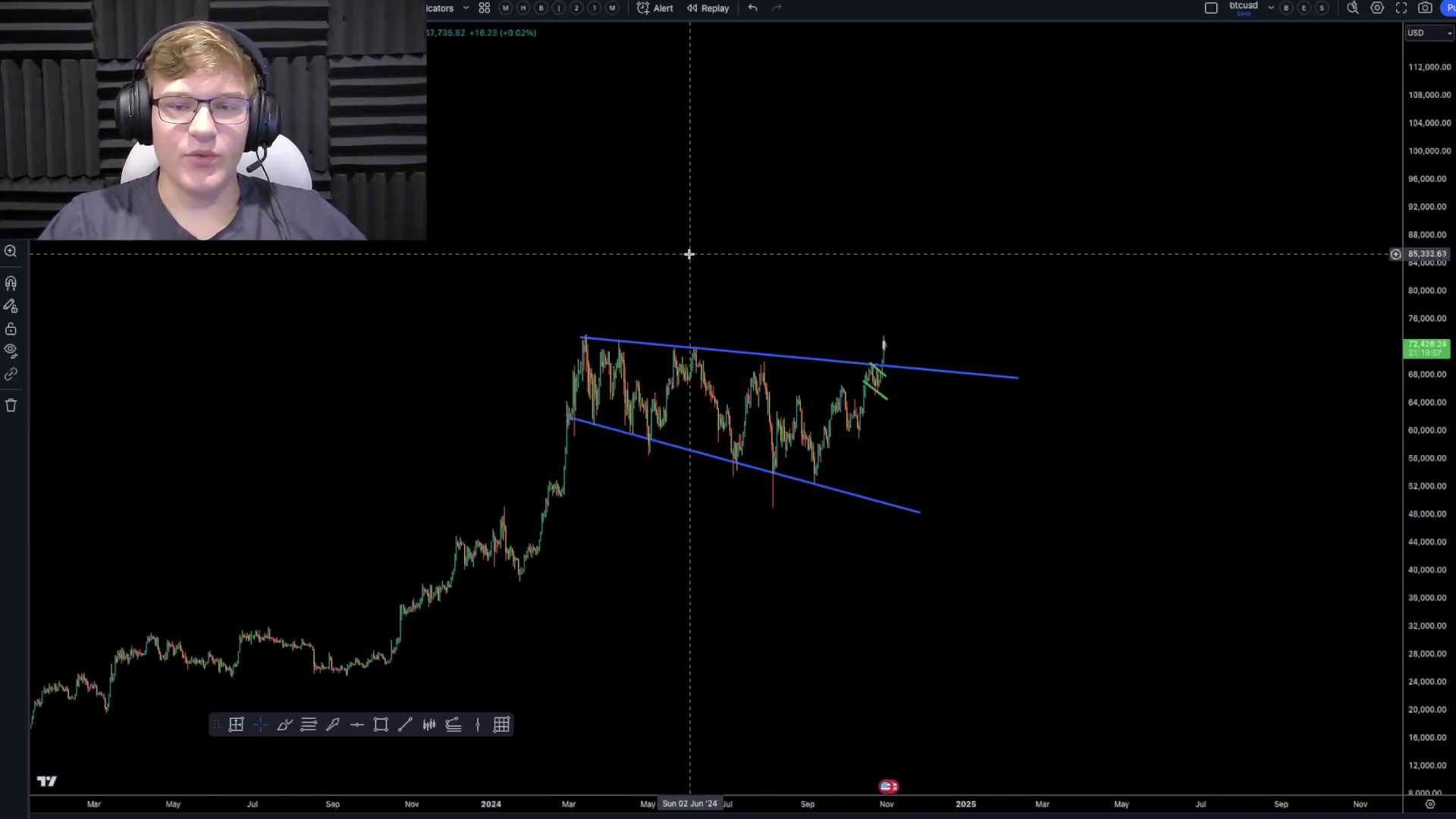
{"action": "left_click_drag", "start_coordinate": [1412, 319], "coordinate": [1366, 554]}
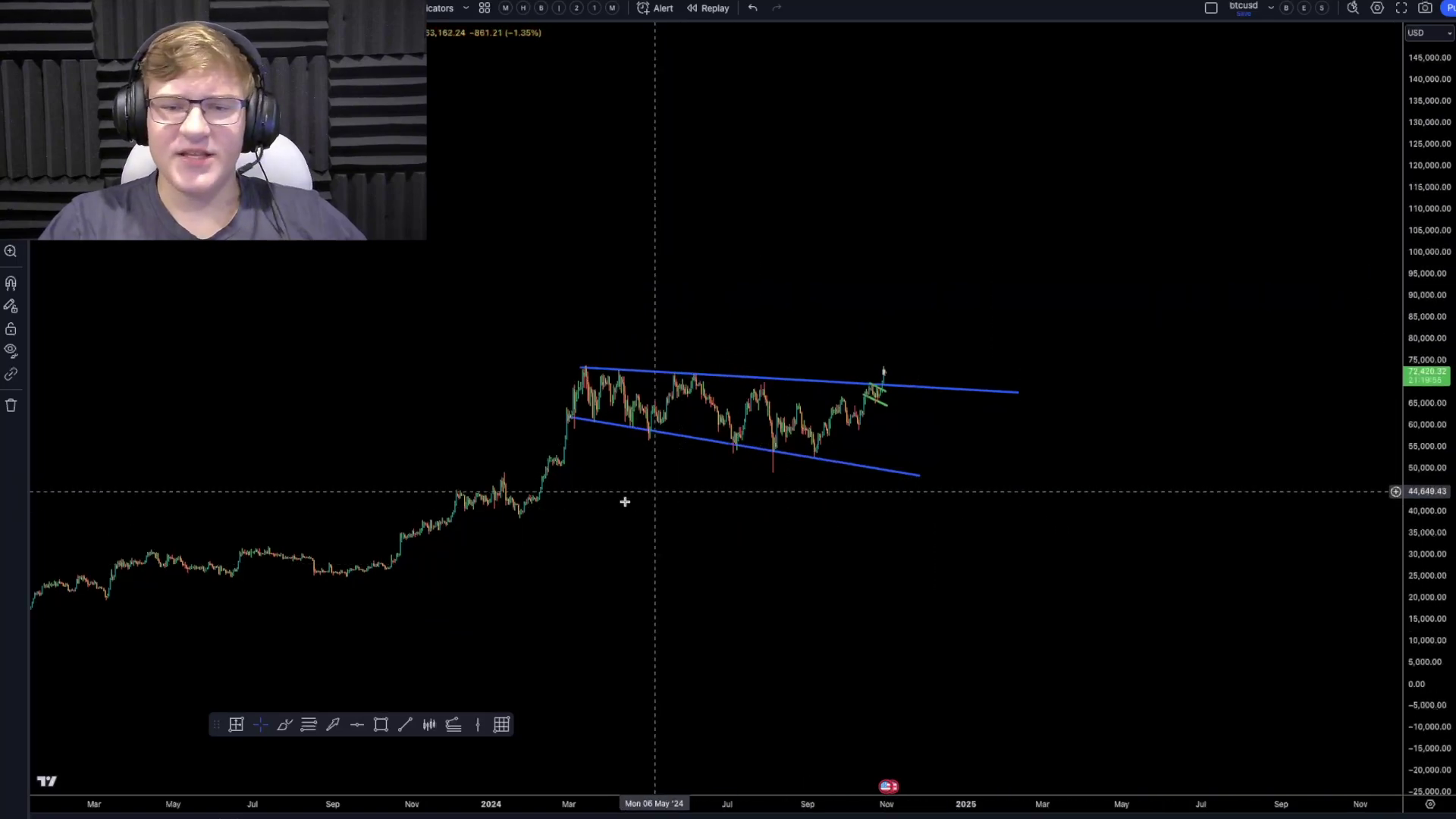
{"action": "scroll", "coordinate": [605, 324], "scroll_direction": "down", "scroll_amount": 3}
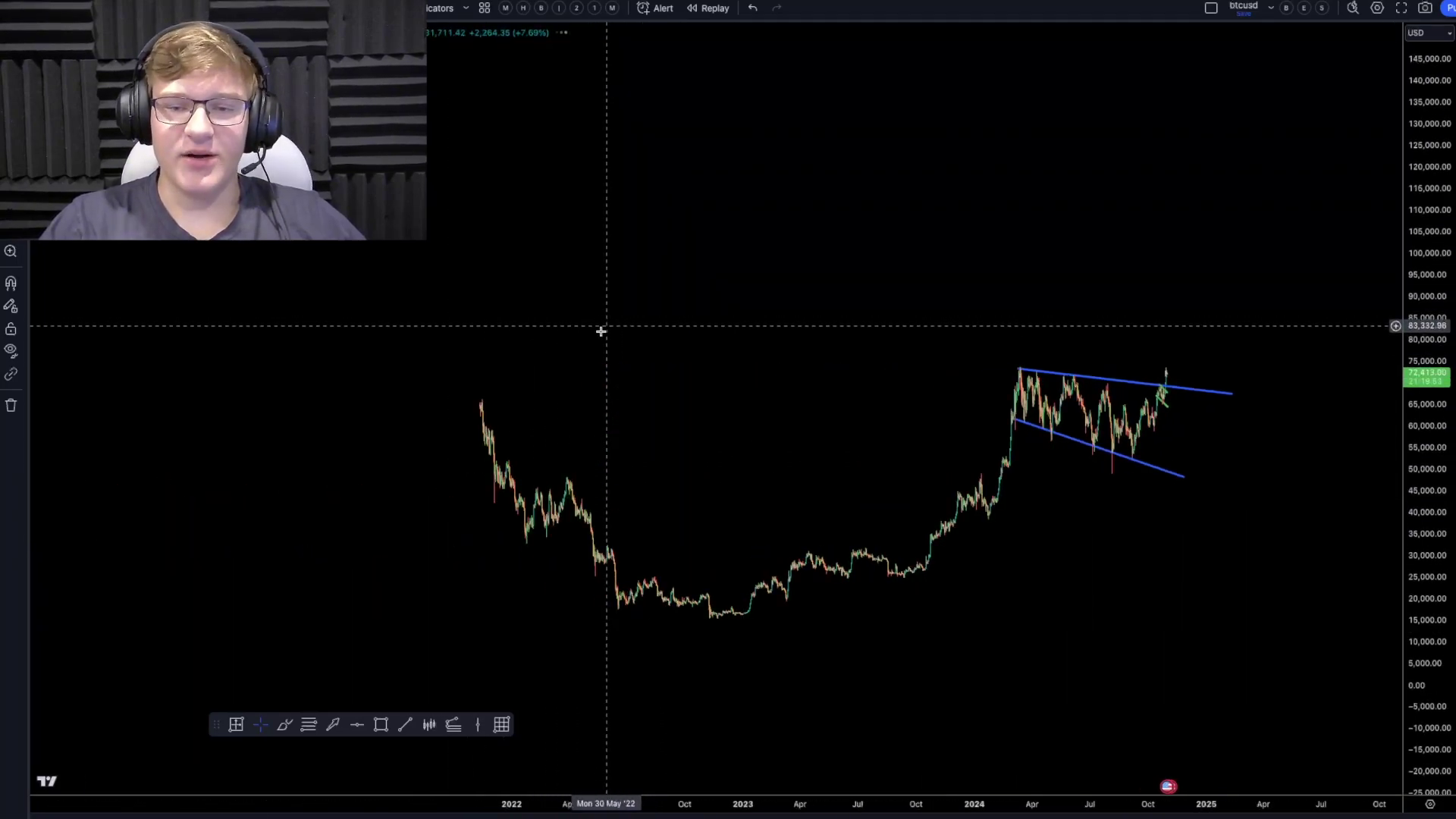
{"action": "left_click_drag", "start_coordinate": [358, 480], "coordinate": [753, 364]}
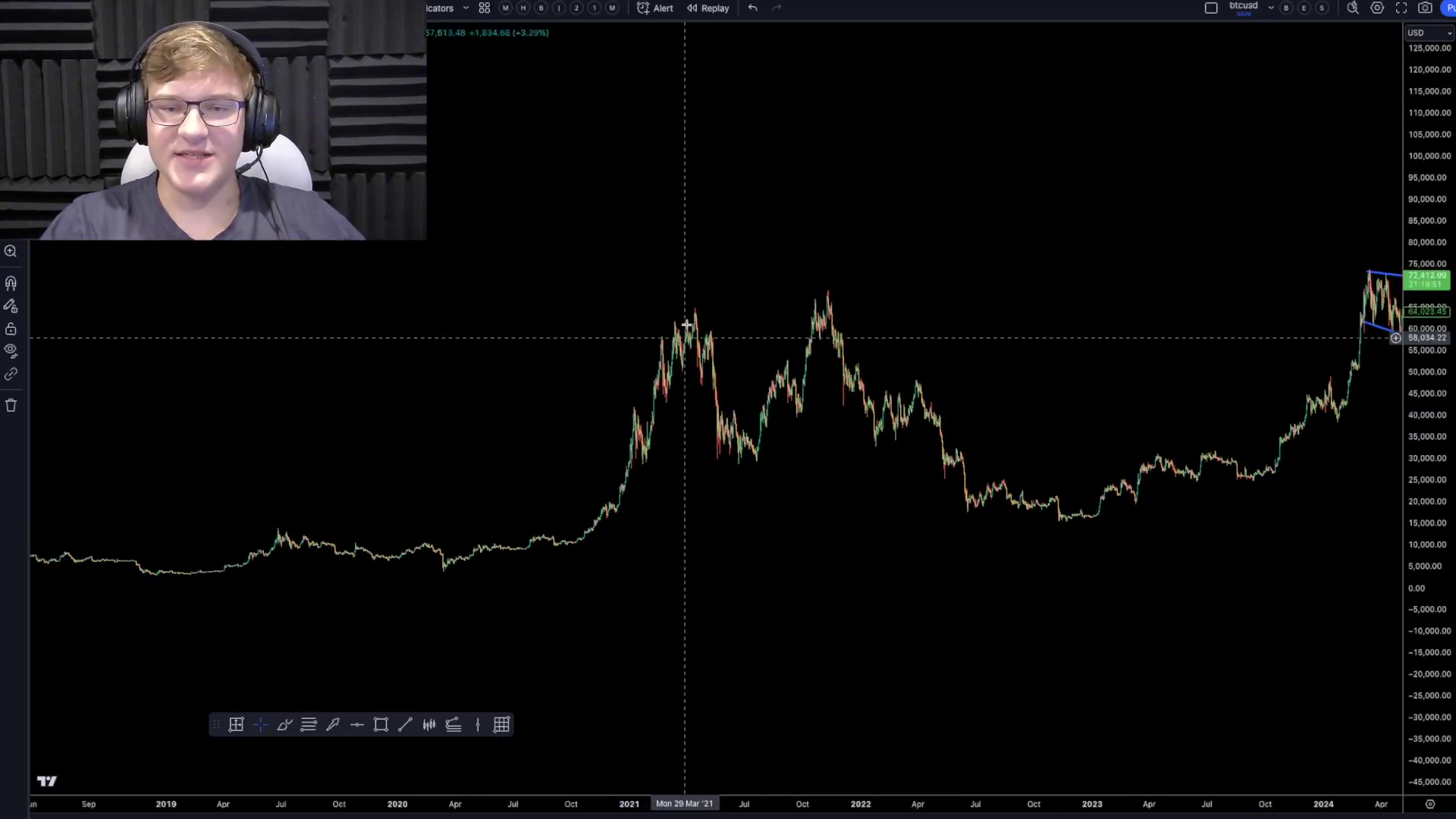
{"action": "left_click_drag", "start_coordinate": [895, 530], "coordinate": [433, 588]}
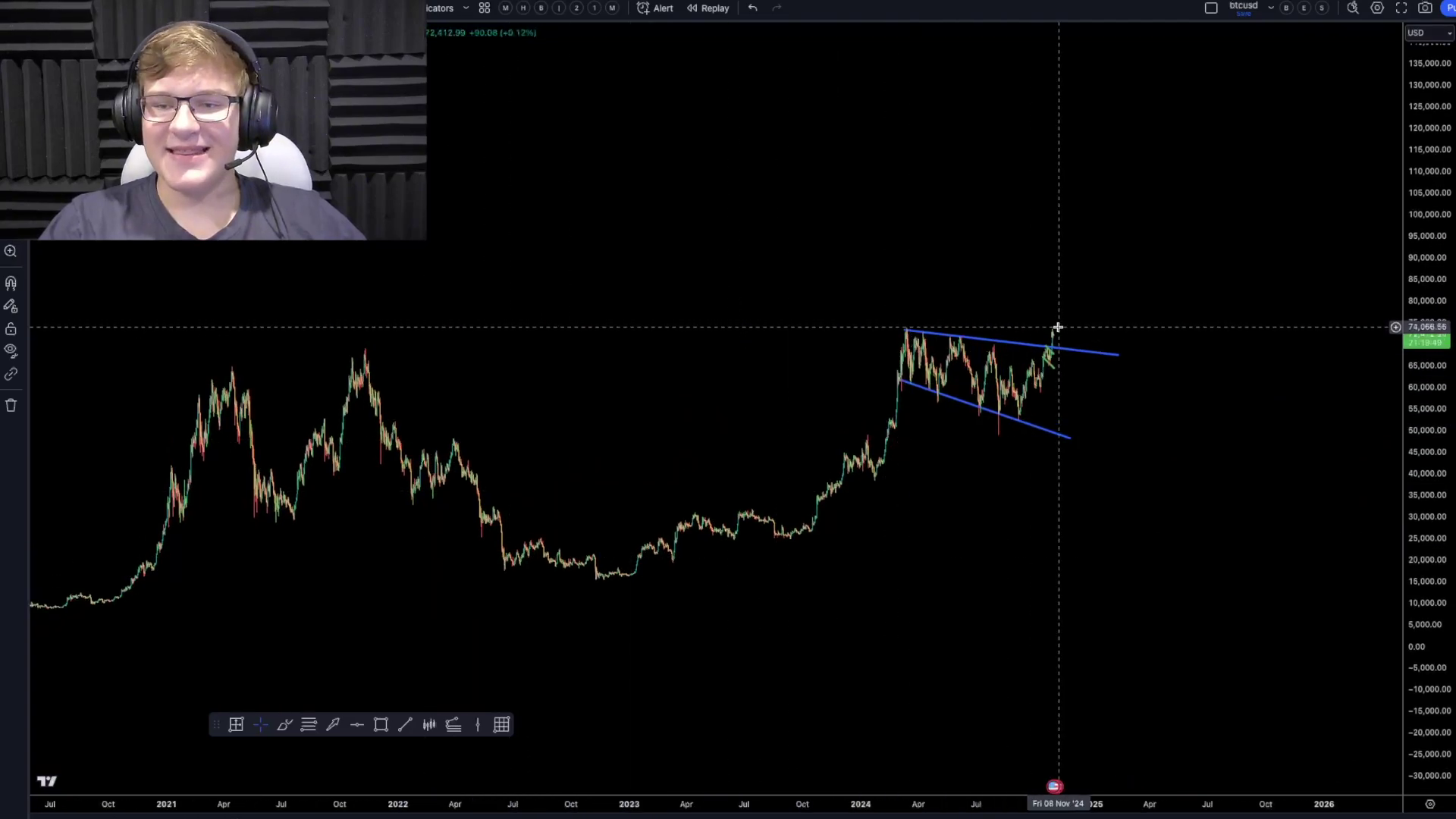
{"action": "left_click_drag", "start_coordinate": [675, 517], "coordinate": [1290, 347]}
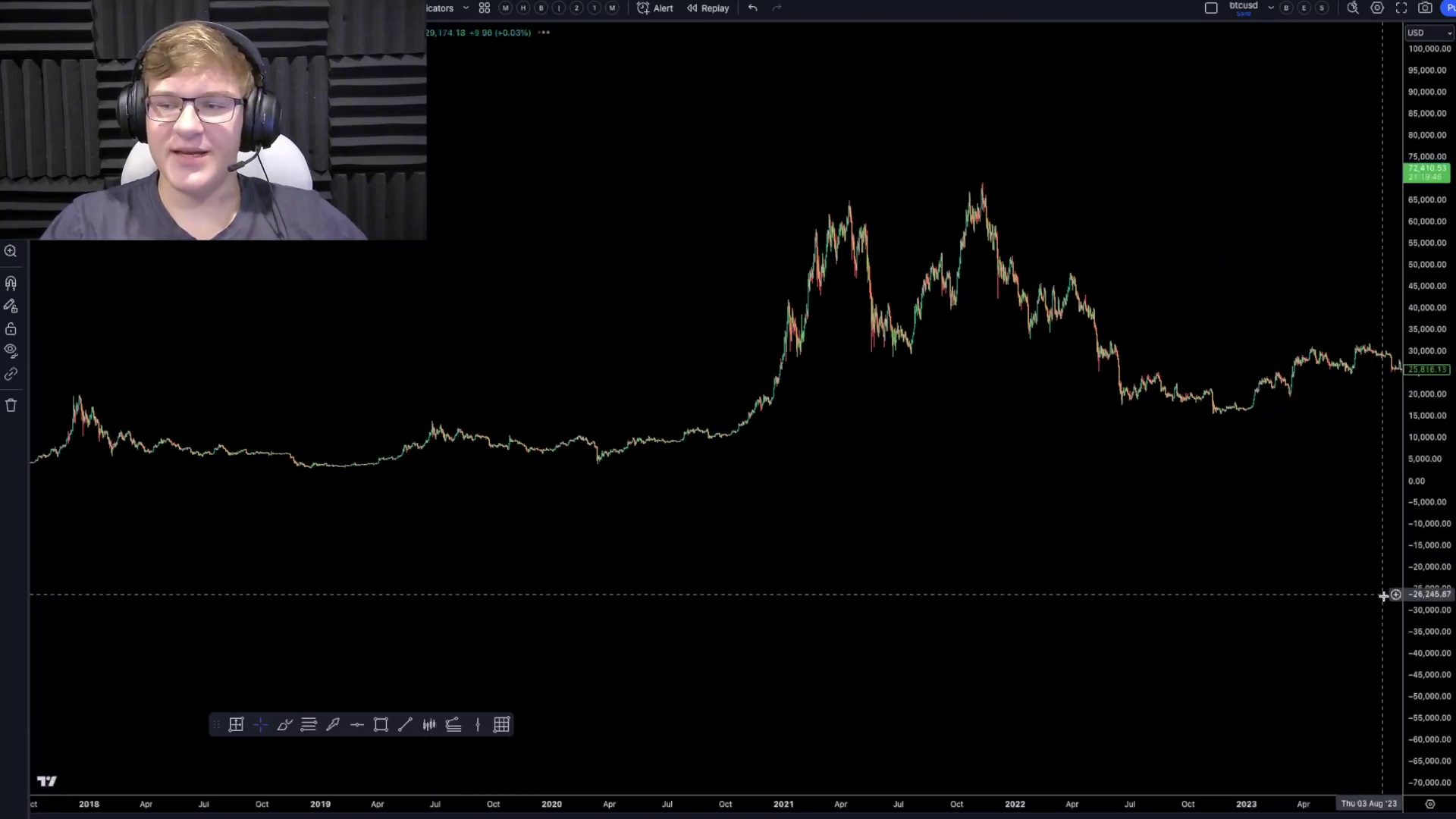
Step: Stretch the price scale over the 2018–2023 history, brush over the late-2020 rally and the mid-2019 peak, and undo both strokes
{"action": "left_click_drag", "start_coordinate": [1422, 596], "coordinate": [1433, 385]}
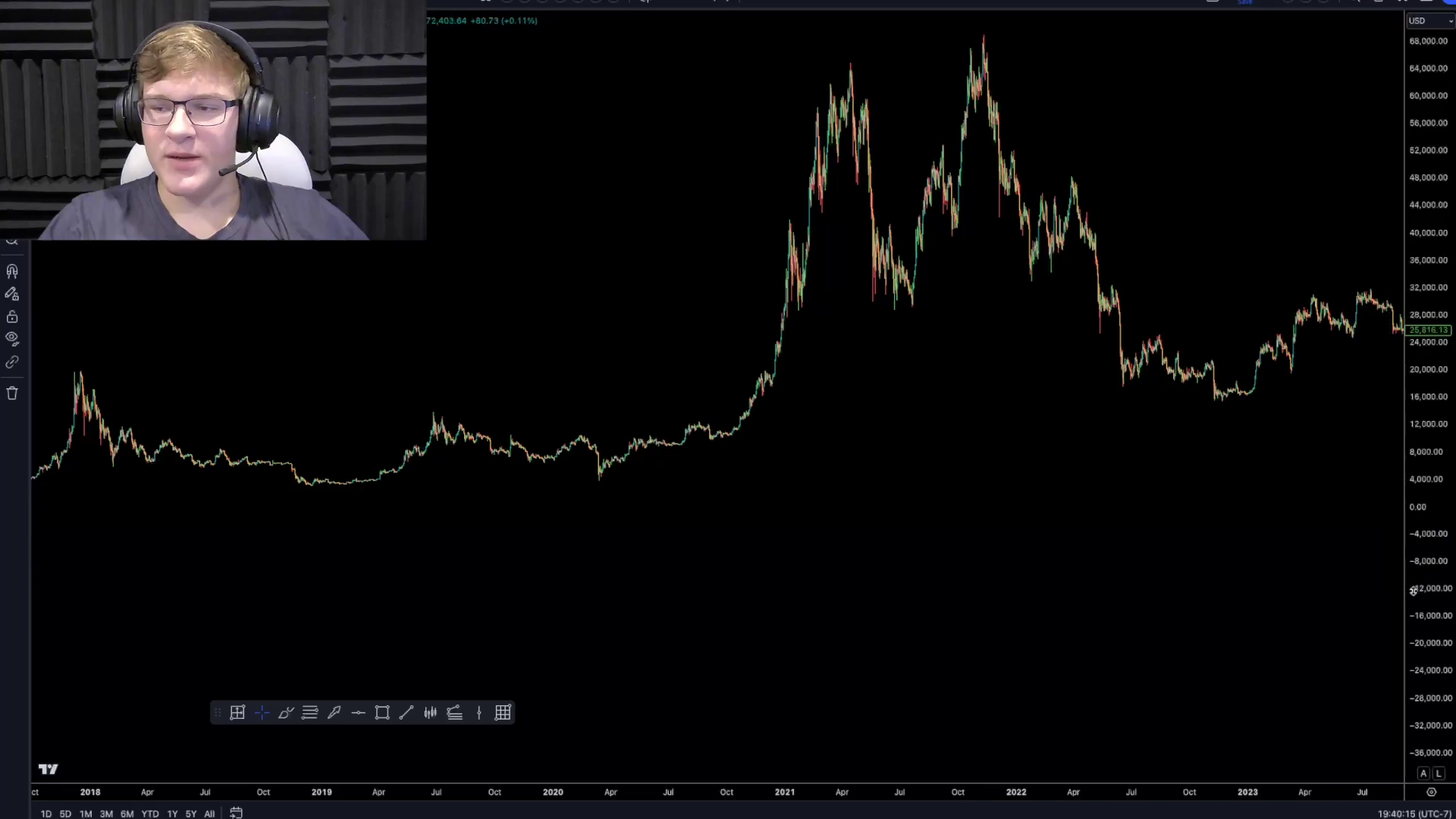
{"action": "left_click_drag", "start_coordinate": [1414, 592], "coordinate": [1414, 99]}
{"action": "left_click_drag", "start_coordinate": [958, 383], "coordinate": [1040, 462]}
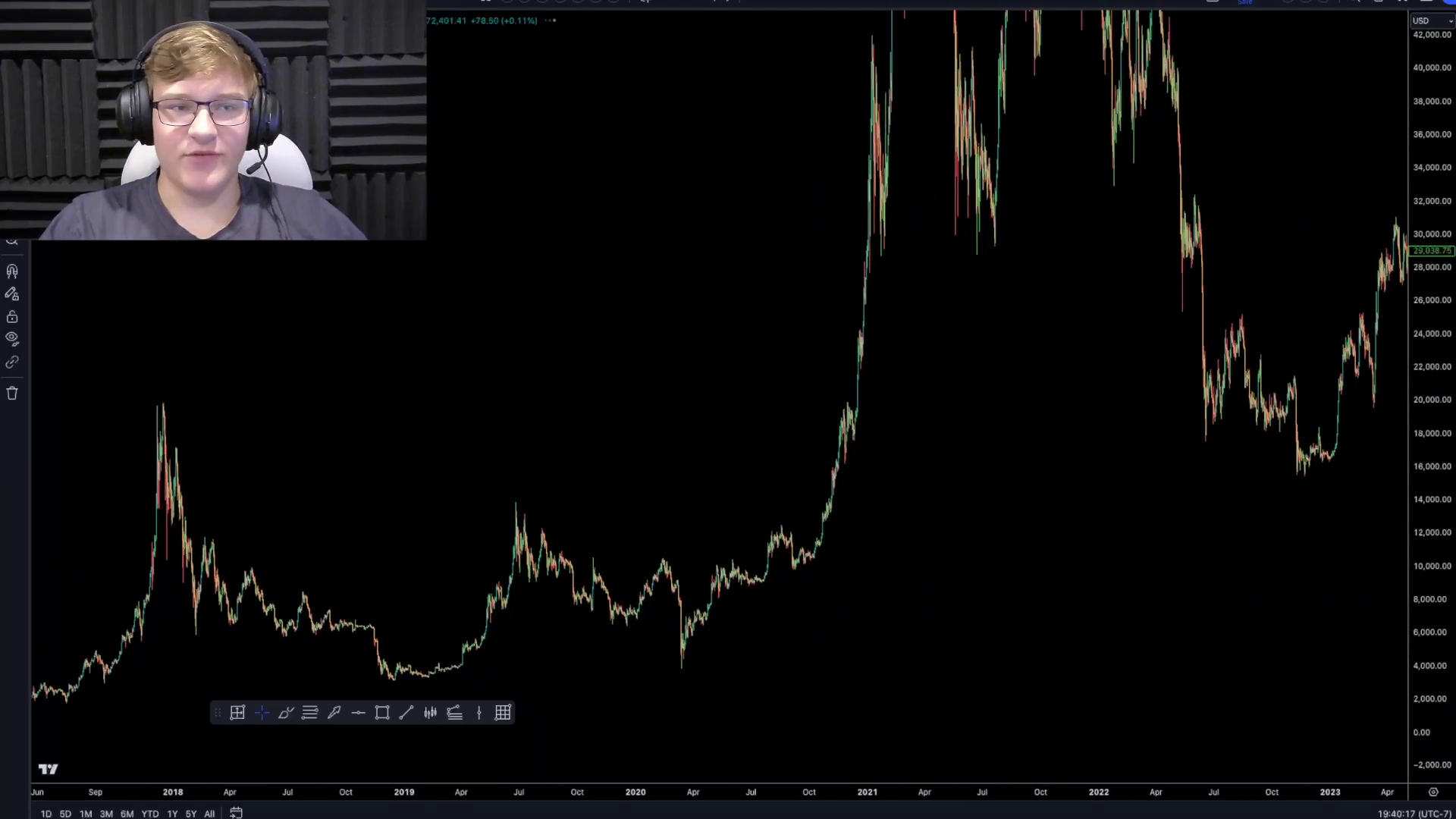
{"action": "left_click", "coordinate": [286, 712]}
{"action": "mouse_move", "coordinate": [815, 550]}
{"action": "left_mouse_down"}
{"action": "mouse_move", "coordinate": [845, 485]}
{"action": "mouse_move", "coordinate": [878, 201]}
{"action": "left_mouse_up"}
{"action": "key", "text": "ctrl+z"}
{"action": "mouse_move", "coordinate": [498, 493]}
{"action": "left_mouse_down"}
{"action": "mouse_move", "coordinate": [604, 494]}
{"action": "mouse_move", "coordinate": [673, 663]}
{"action": "mouse_move", "coordinate": [544, 495]}
{"action": "left_mouse_up"}
{"action": "key", "text": "ctrl+z"}
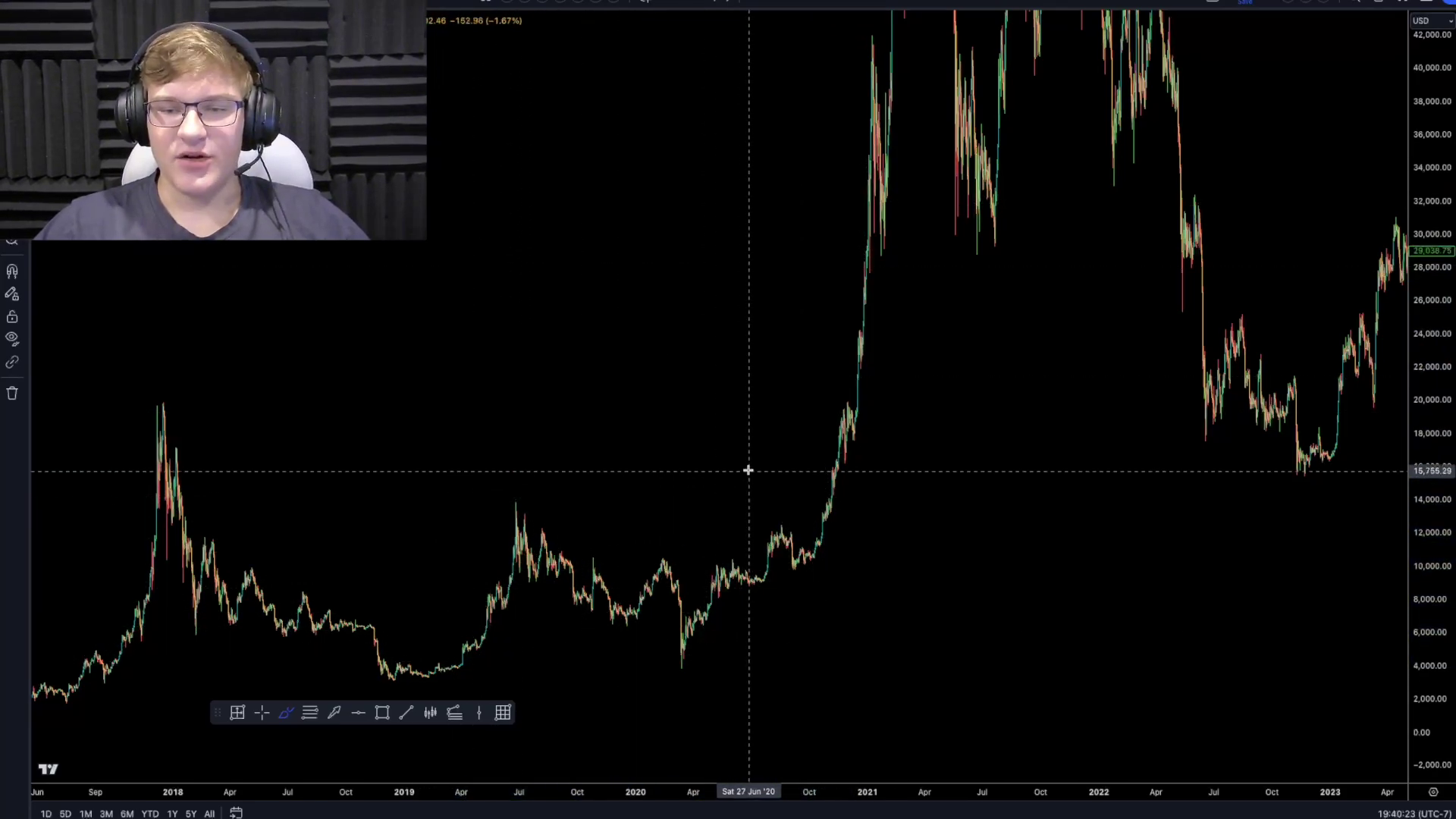
Step: Point a brush arrow at the October 2020 rally start, mark the 2021 peak after compressing the price scale, and undo both marks
{"action": "left_click_drag", "start_coordinate": [749, 471], "coordinate": [823, 531]}
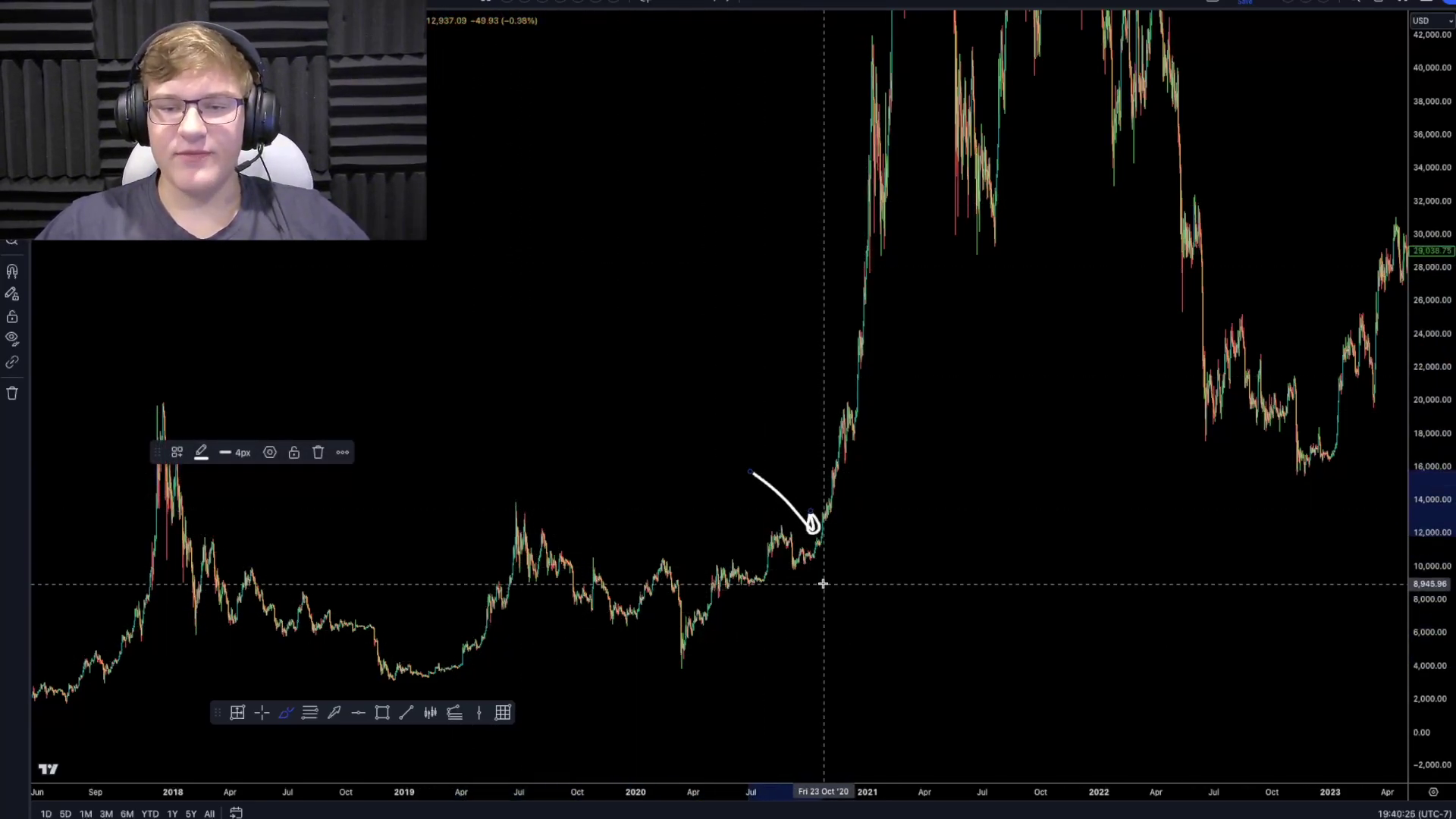
{"action": "key", "text": "ctrl+z"}
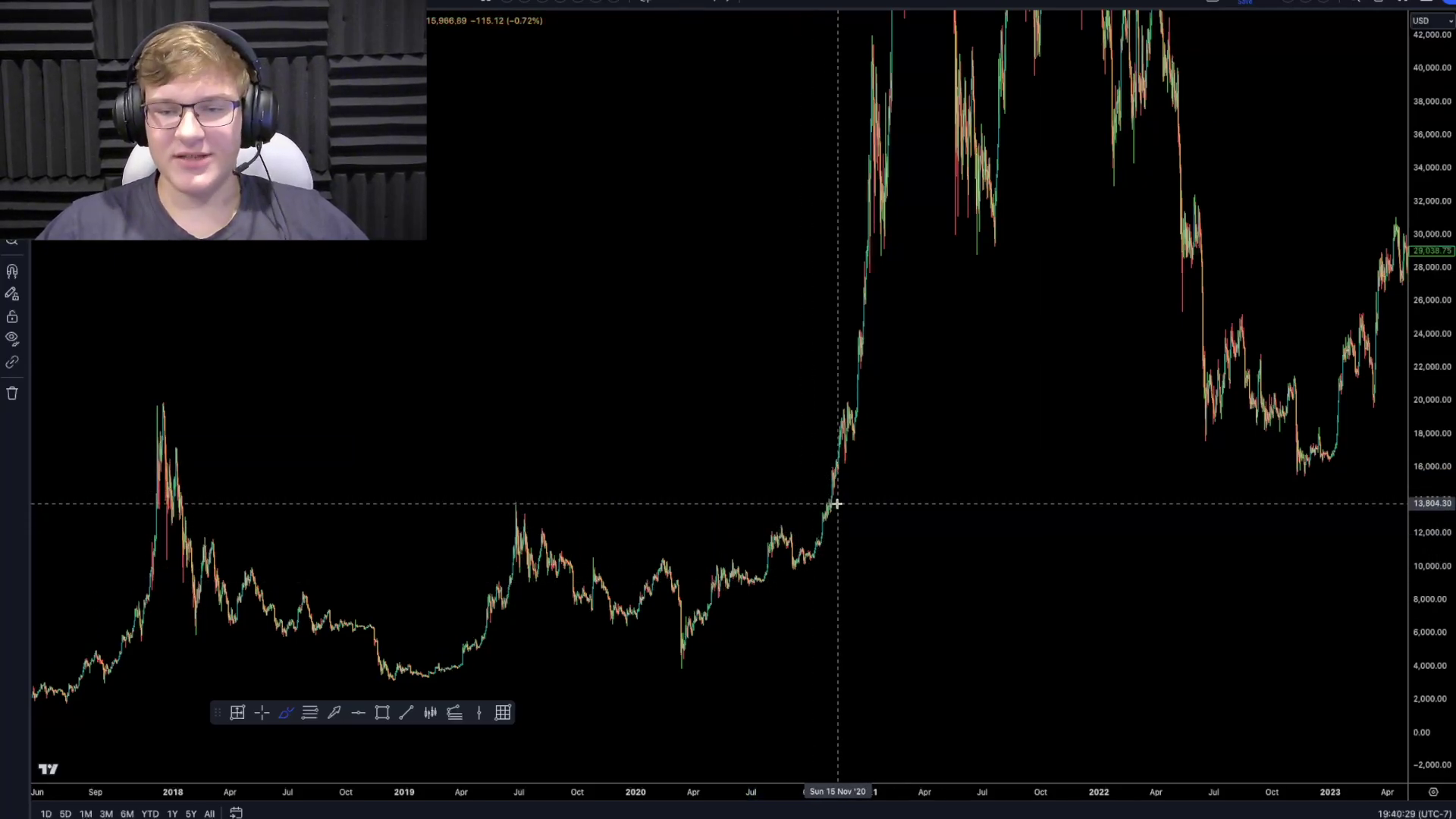
{"action": "left_click_drag", "start_coordinate": [1430, 220], "coordinate": [1426, 648]}
{"action": "mouse_move", "coordinate": [976, 89]}
{"action": "left_mouse_down"}
{"action": "mouse_move", "coordinate": [894, 129]}
{"action": "mouse_move", "coordinate": [986, 87]}
{"action": "left_mouse_up"}
{"action": "key", "text": "ctrl+z"}
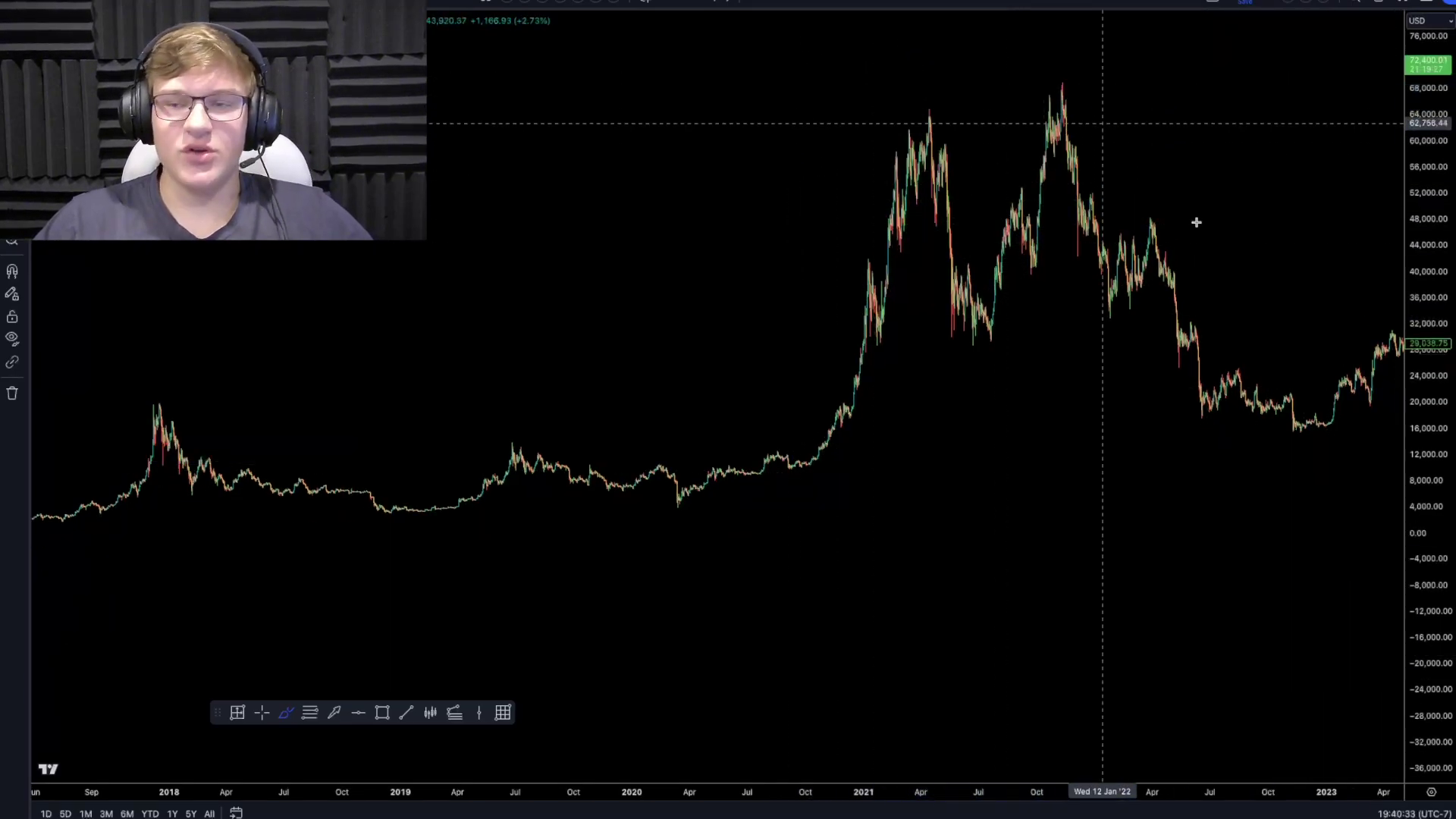
Step: Enlarge the 2019–2020 price action, trace the 2019 rise and fall with the Brush, and delete the strokes
{"action": "left_click_drag", "start_coordinate": [1441, 607], "coordinate": [1421, 160]}
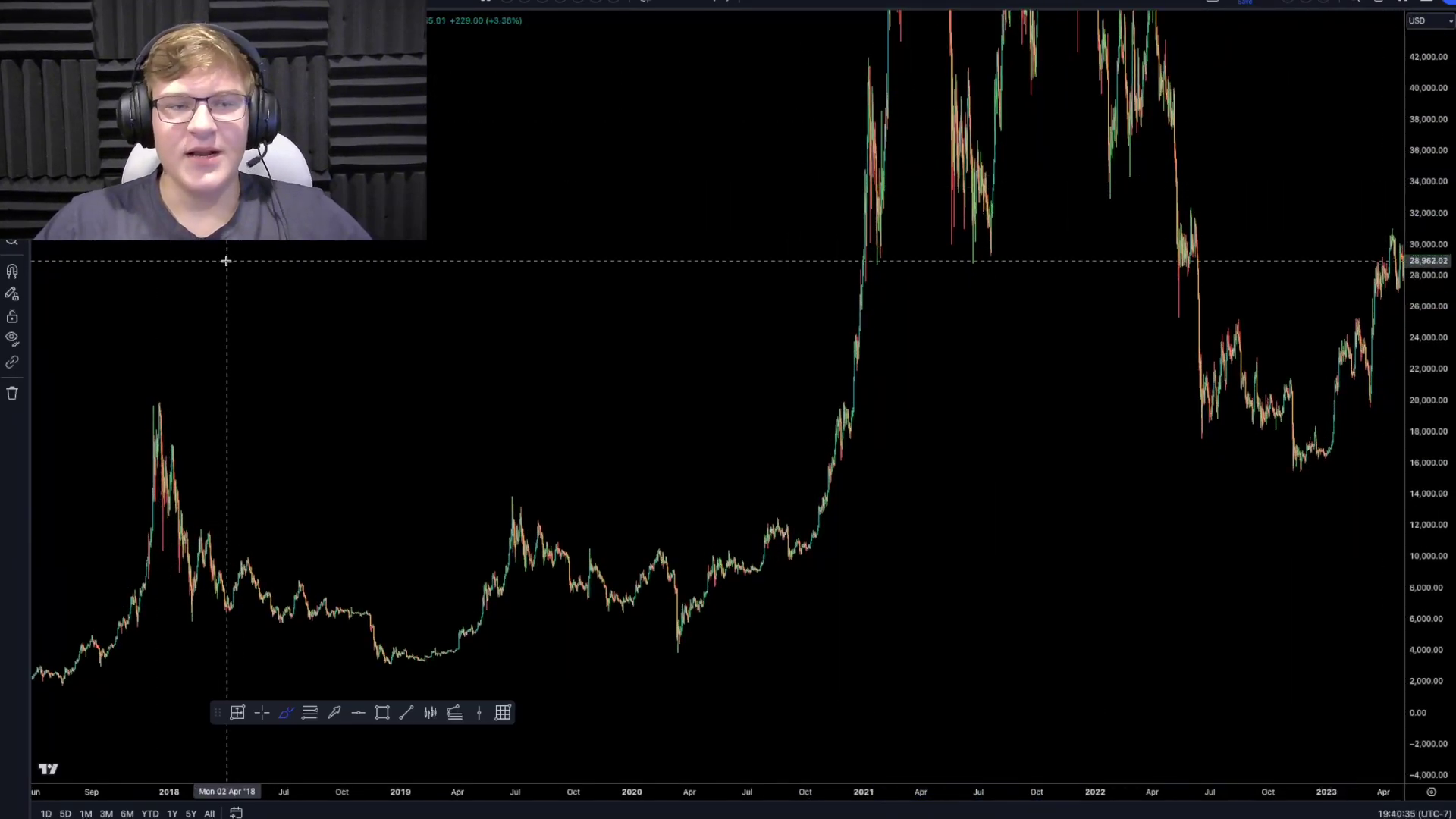
{"action": "scroll", "coordinate": [227, 261], "scroll_direction": "up", "scroll_amount": 2}
{"action": "mouse_move", "coordinate": [558, 320]}
{"action": "left_mouse_down"}
{"action": "mouse_move", "coordinate": [595, 322]}
{"action": "mouse_move", "coordinate": [367, 615]}
{"action": "mouse_move", "coordinate": [574, 434]}
{"action": "left_mouse_up"}
{"action": "key", "text": "Delete"}
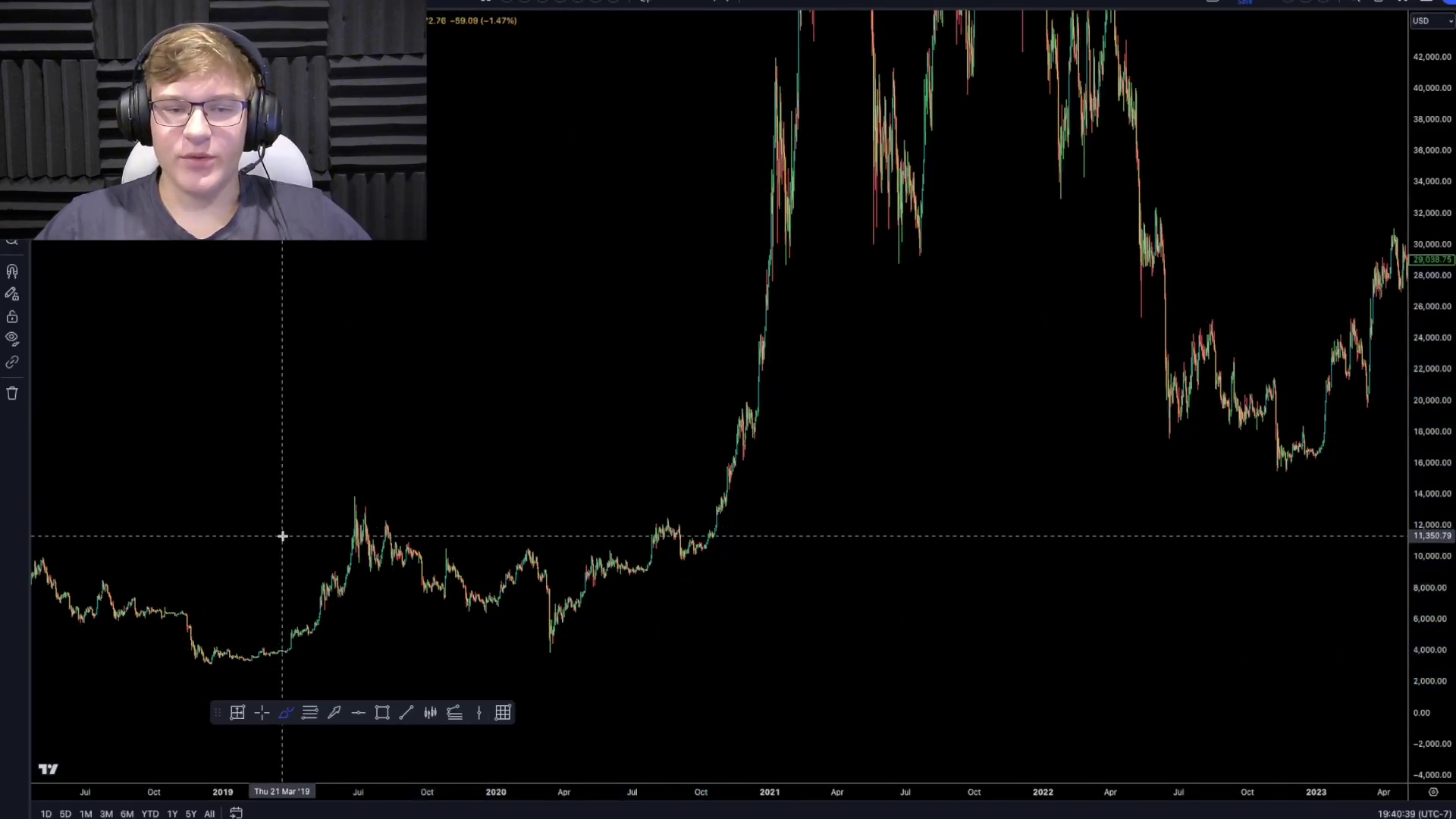
{"action": "left_click_drag", "start_coordinate": [294, 603], "coordinate": [439, 599]}
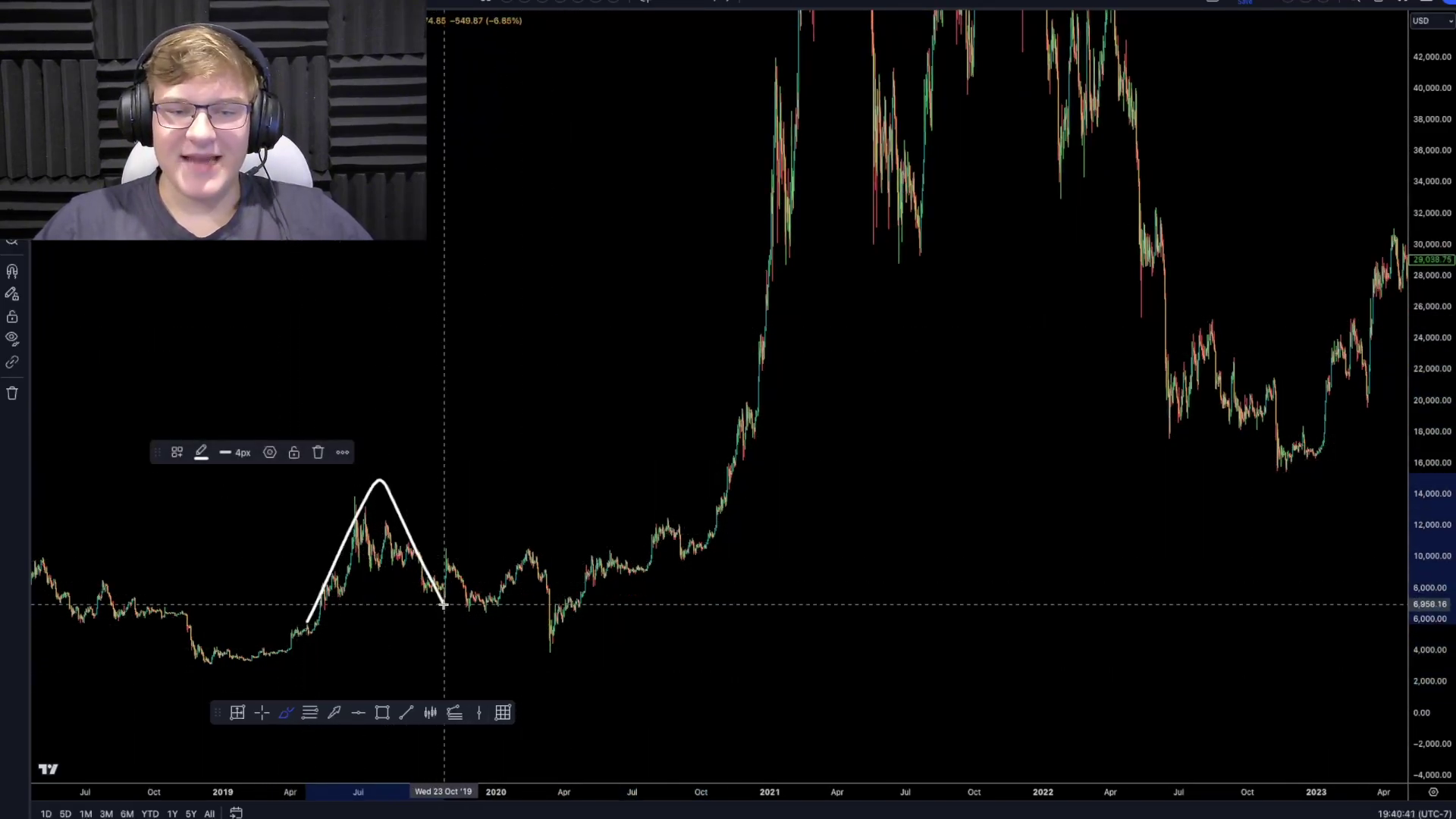
{"action": "key", "text": "Delete"}
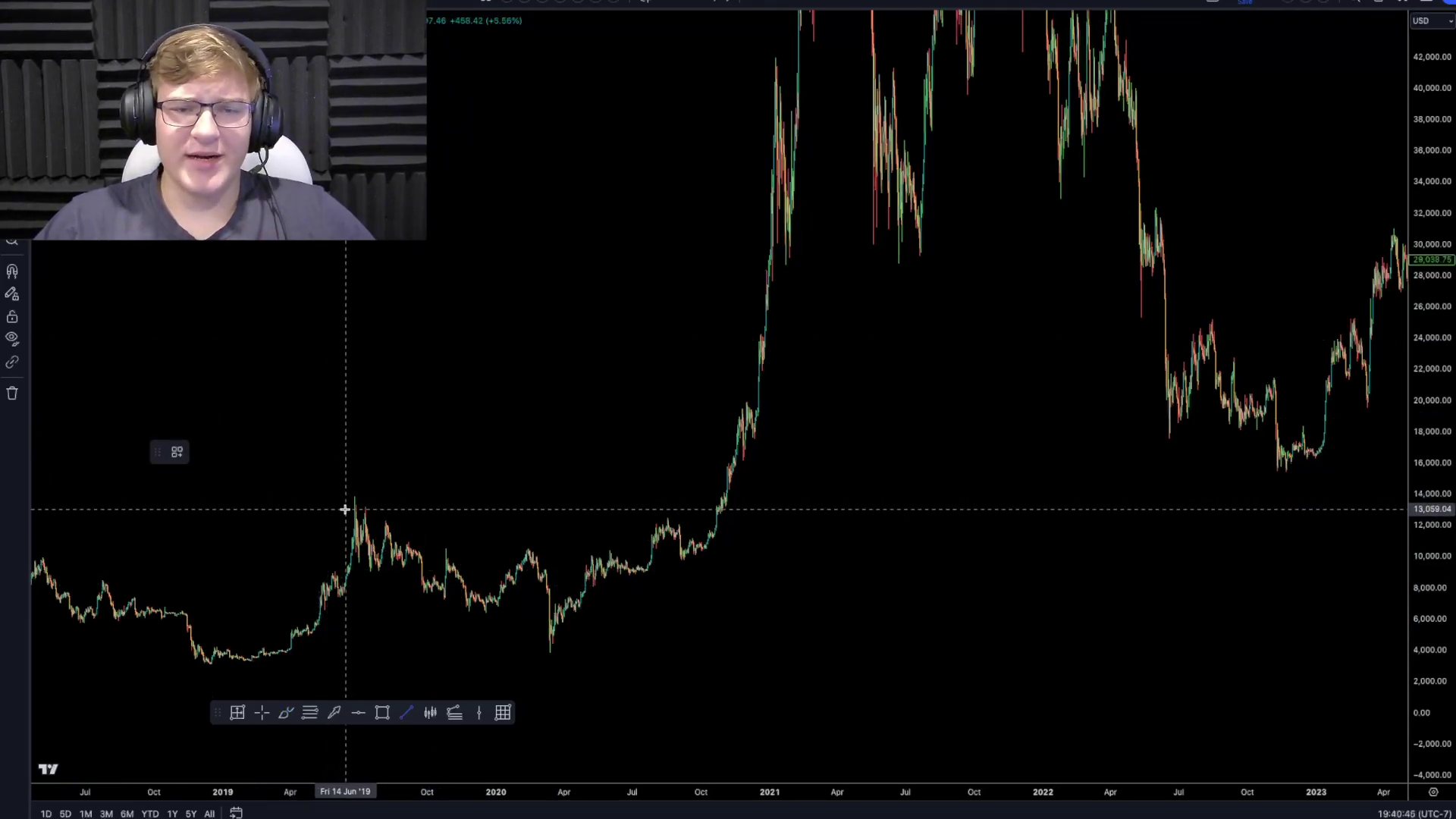
Step: Draw two falling yellow trend lines from June 2019, one along the highs to December 2020 and one along the lows through the March 2020 bottom
{"action": "left_click_drag", "start_coordinate": [345, 510], "coordinate": [758, 578]}
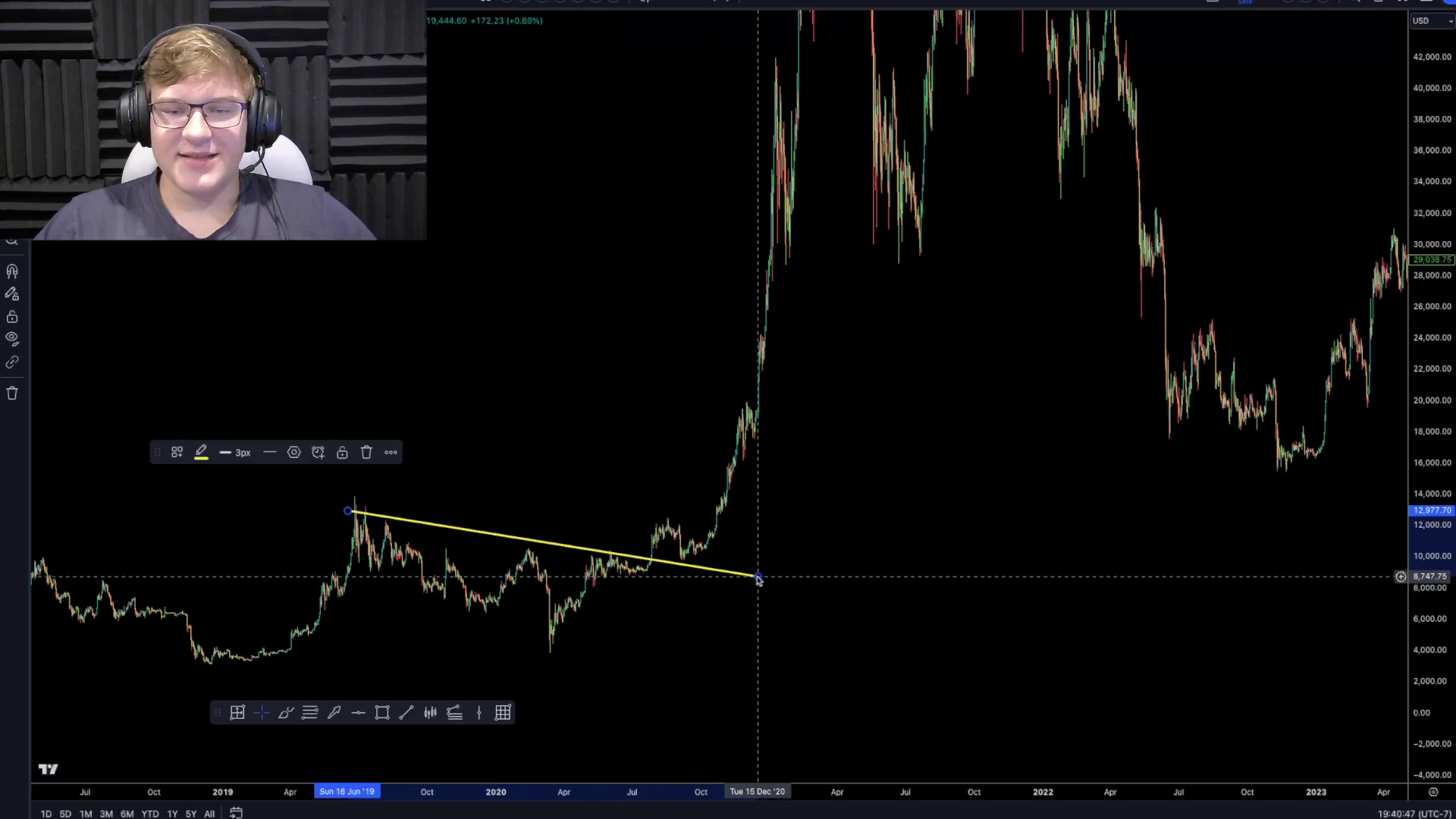
{"action": "left_click_drag", "start_coordinate": [347, 510], "coordinate": [337, 515]}
{"action": "left_click_drag", "start_coordinate": [286, 487], "coordinate": [181, 339]}
{"action": "key", "text": "alt+t"}
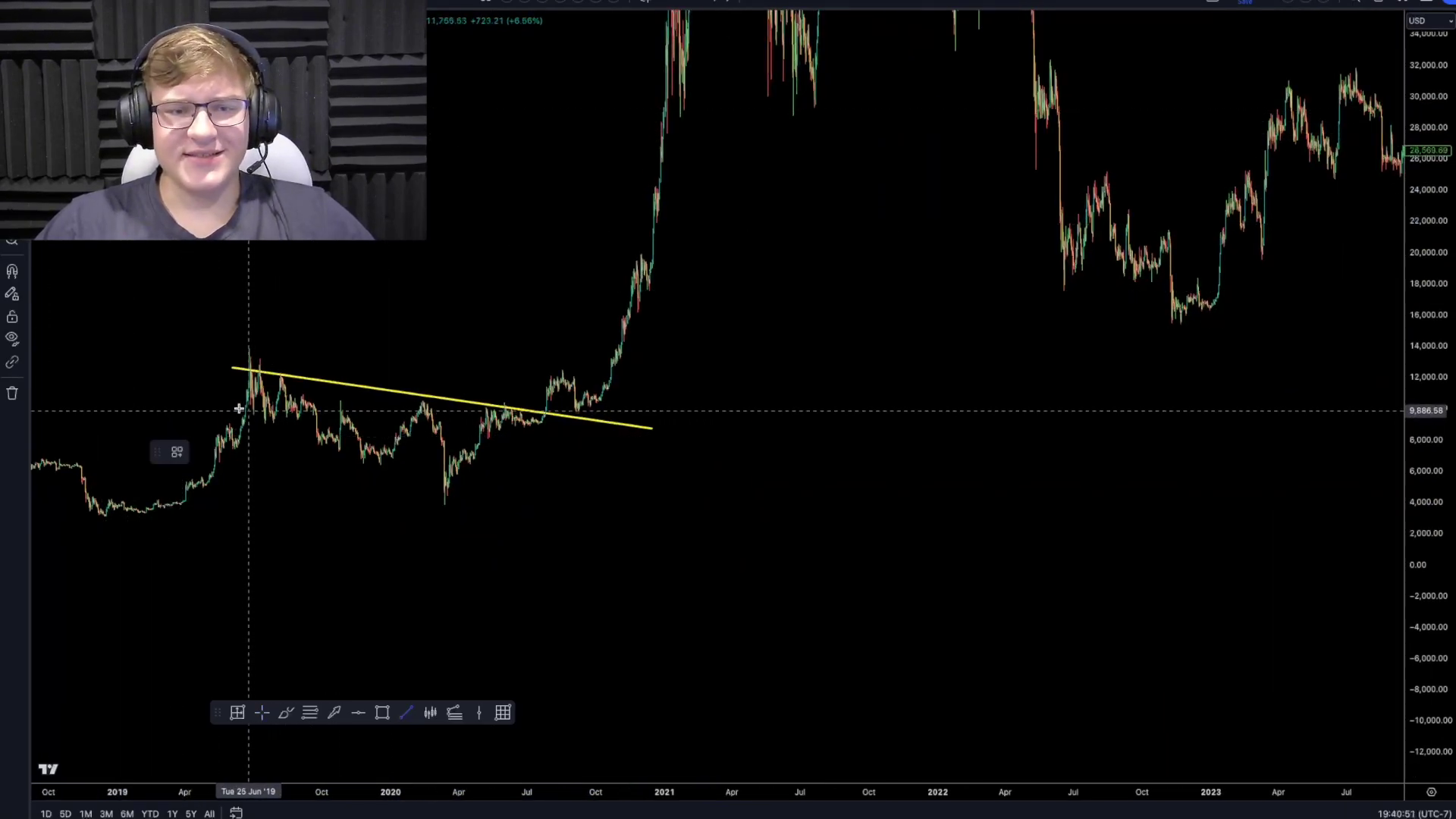
{"action": "left_click_drag", "start_coordinate": [233, 405], "coordinate": [562, 556]}
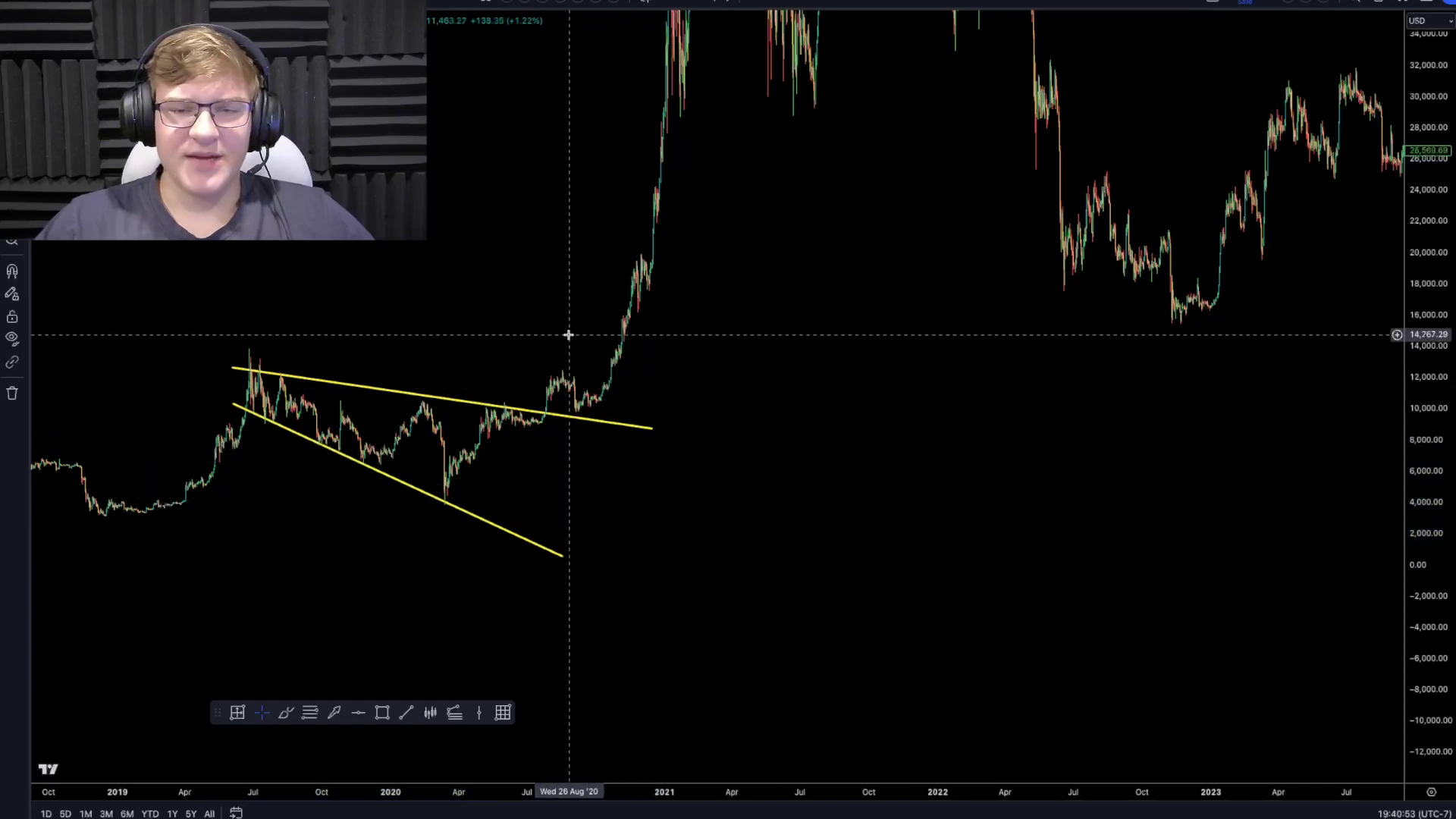
Step: Draw a rising yellow trend line from the March 2020 low at about 4,300 to about 13,600 in August 2020
{"action": "scroll", "coordinate": [569, 331], "scroll_direction": "down", "scroll_amount": 3}
{"action": "left_click_drag", "start_coordinate": [358, 360], "coordinate": [364, 368]}
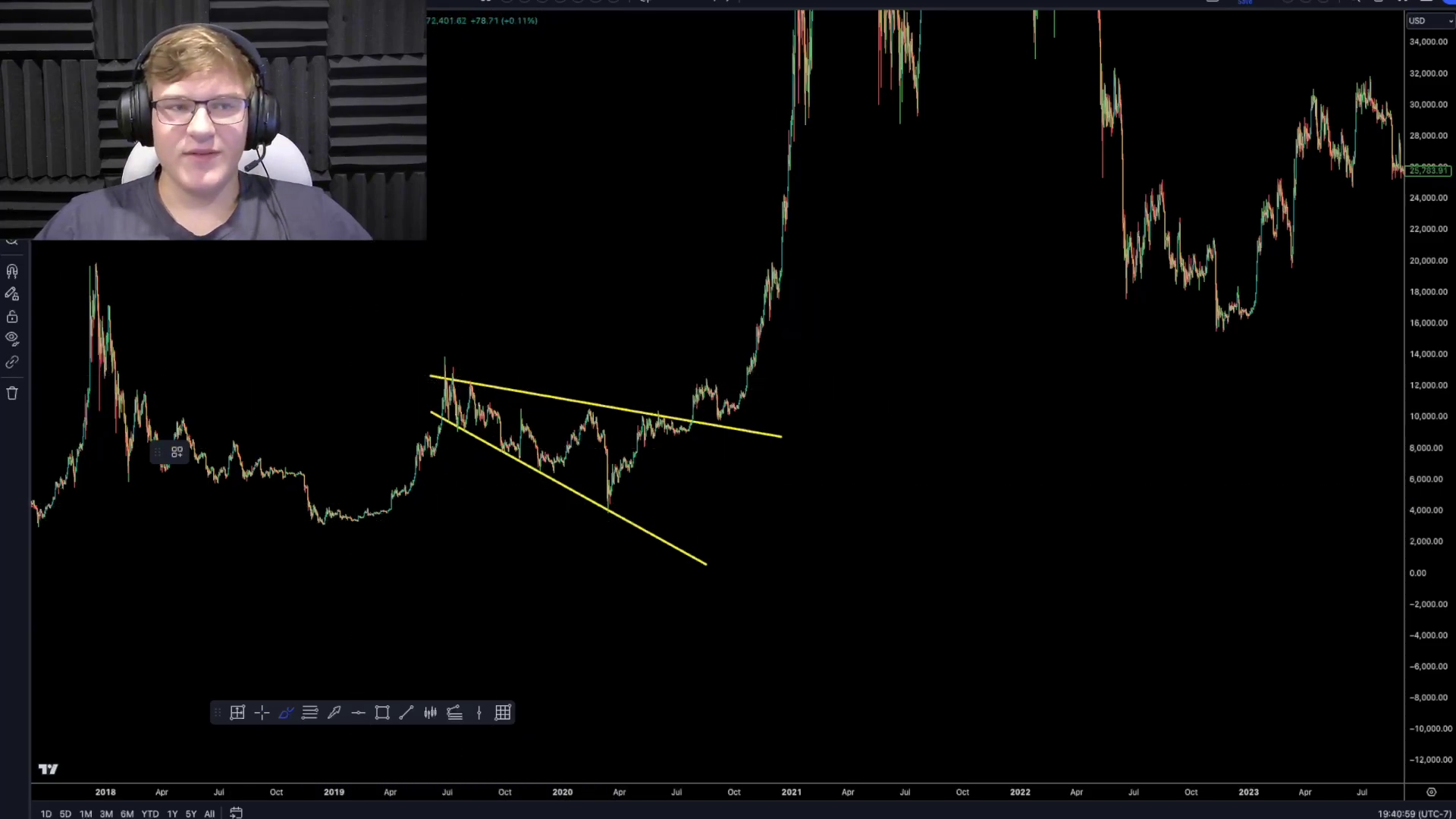
{"action": "left_click", "coordinate": [406, 713]}
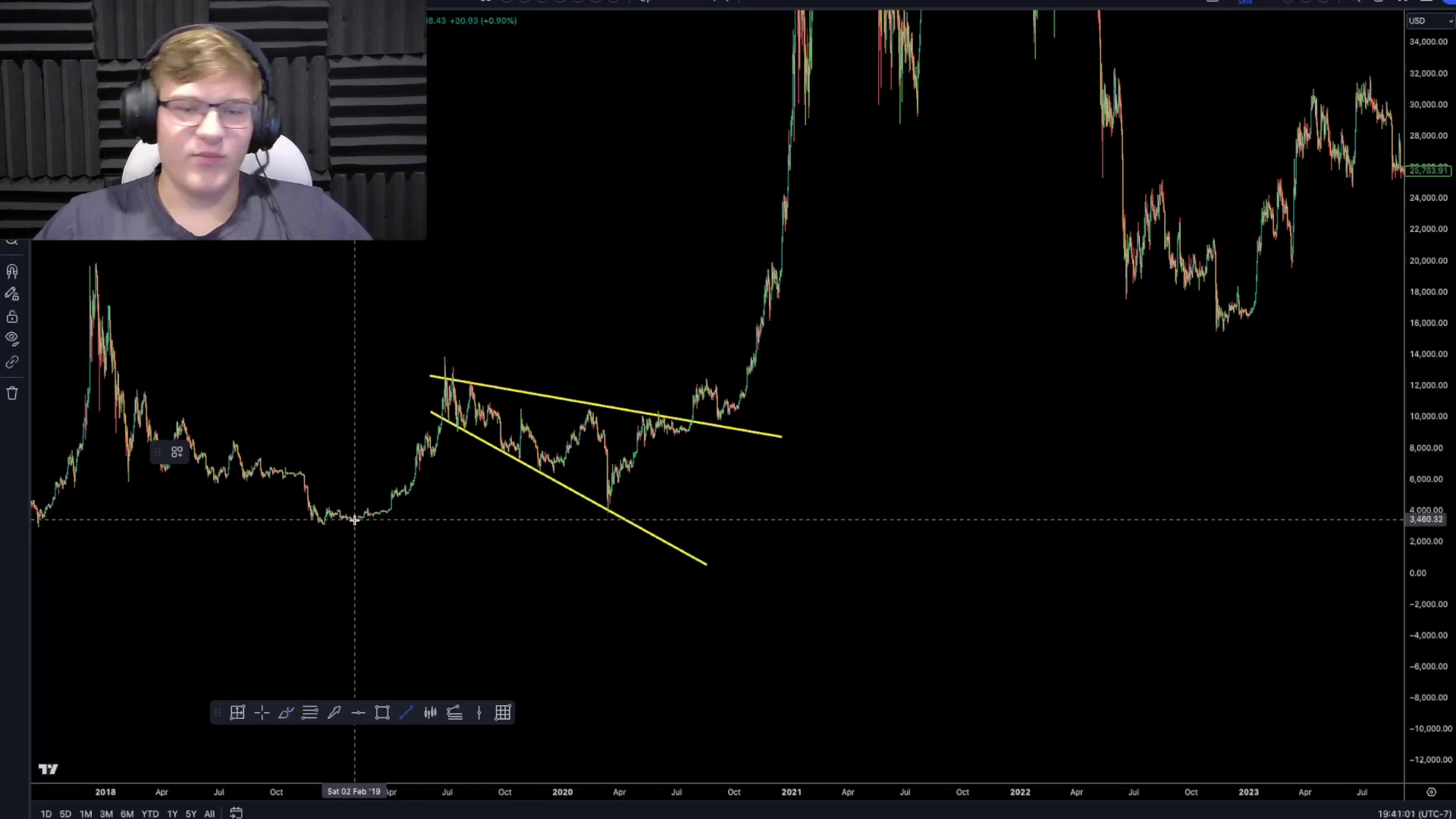
{"action": "left_click_drag", "start_coordinate": [354, 520], "coordinate": [455, 375]}
{"action": "left_click_drag", "start_coordinate": [413, 440], "coordinate": [667, 424]}
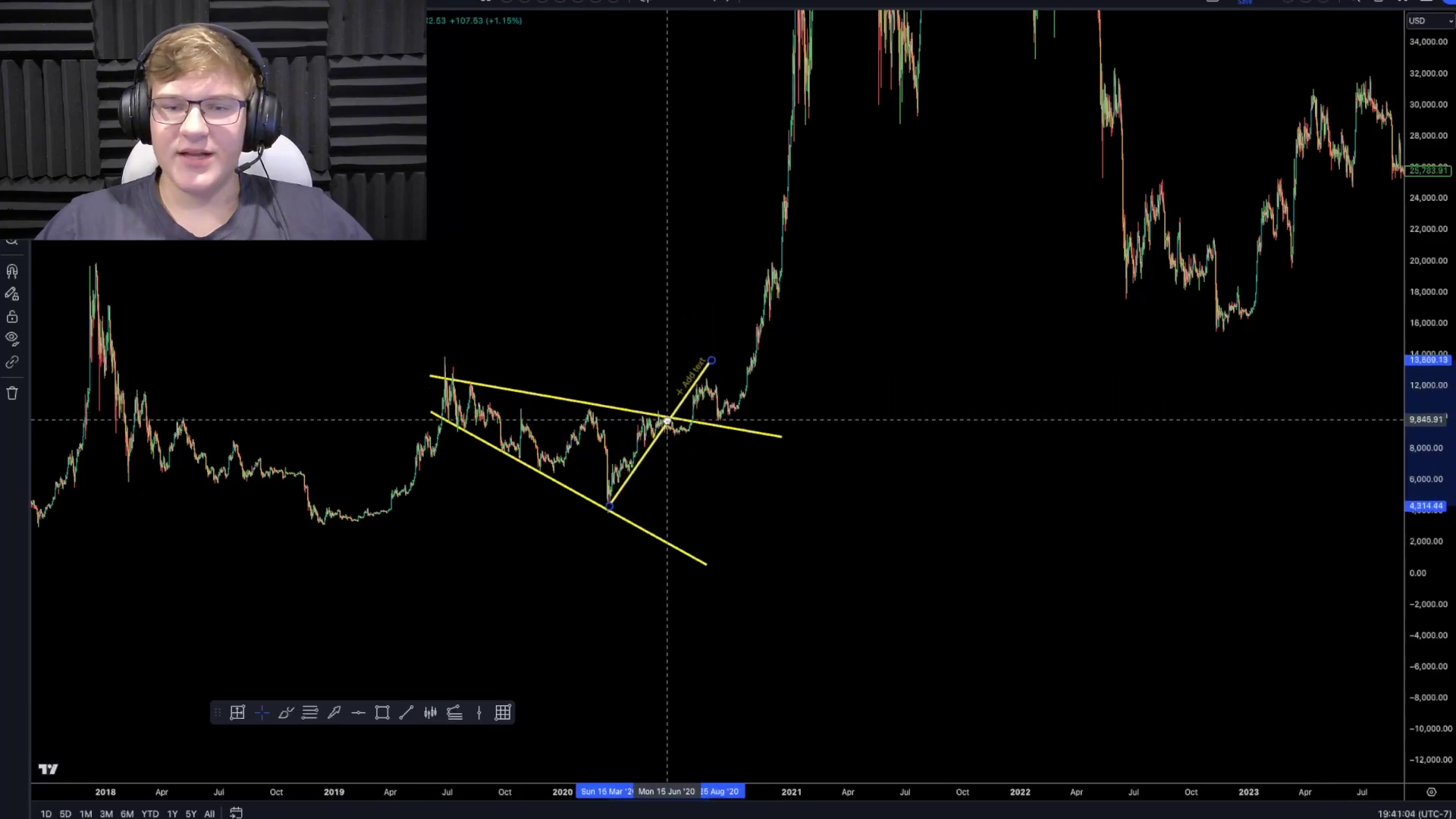
{"action": "left_click", "coordinate": [778, 361]}
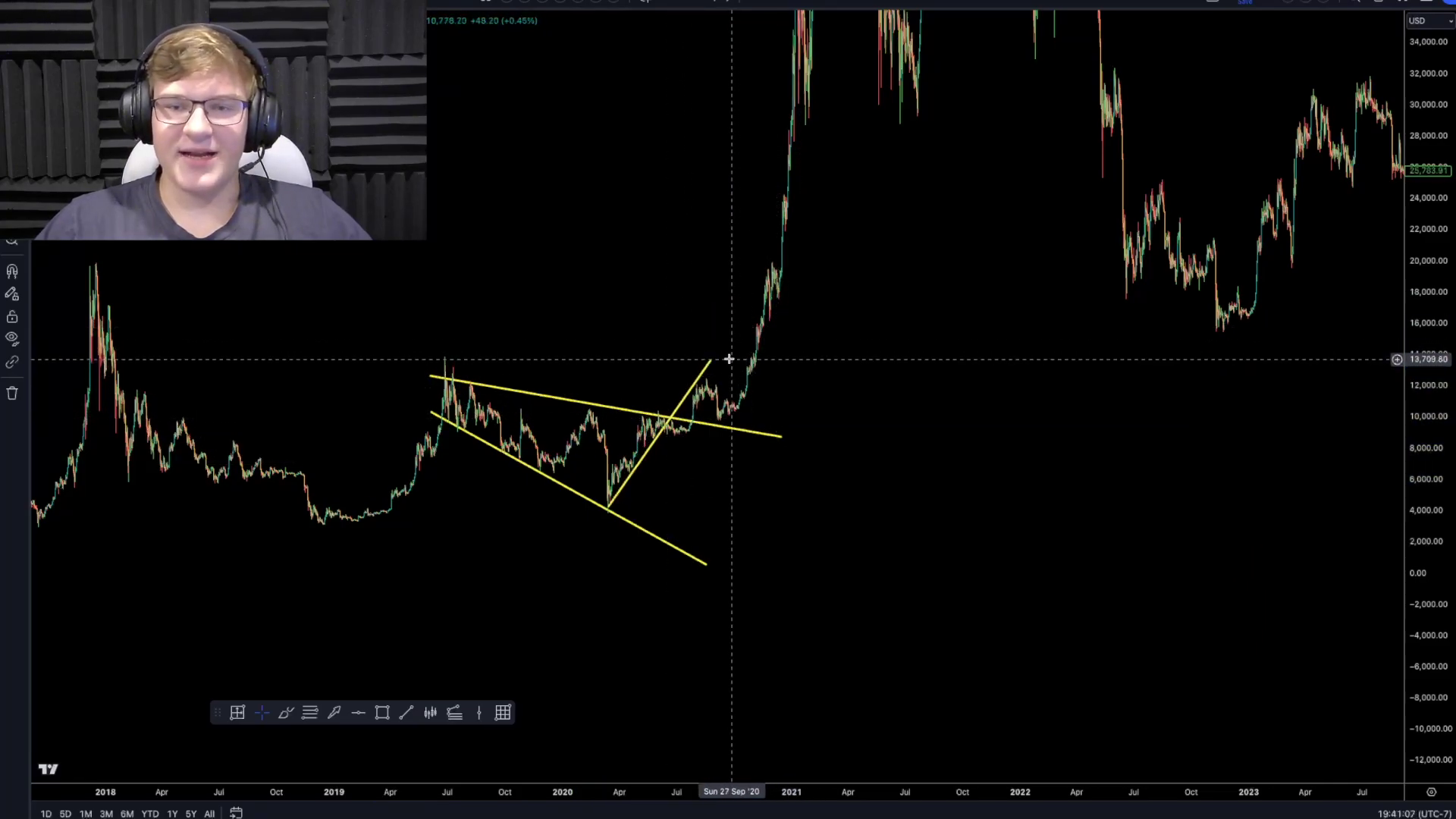
Step: Move the rising yellow trend line back to start at the December 2019 low, and delete it
{"action": "left_click_drag", "start_coordinate": [712, 361], "coordinate": [608, 316]}
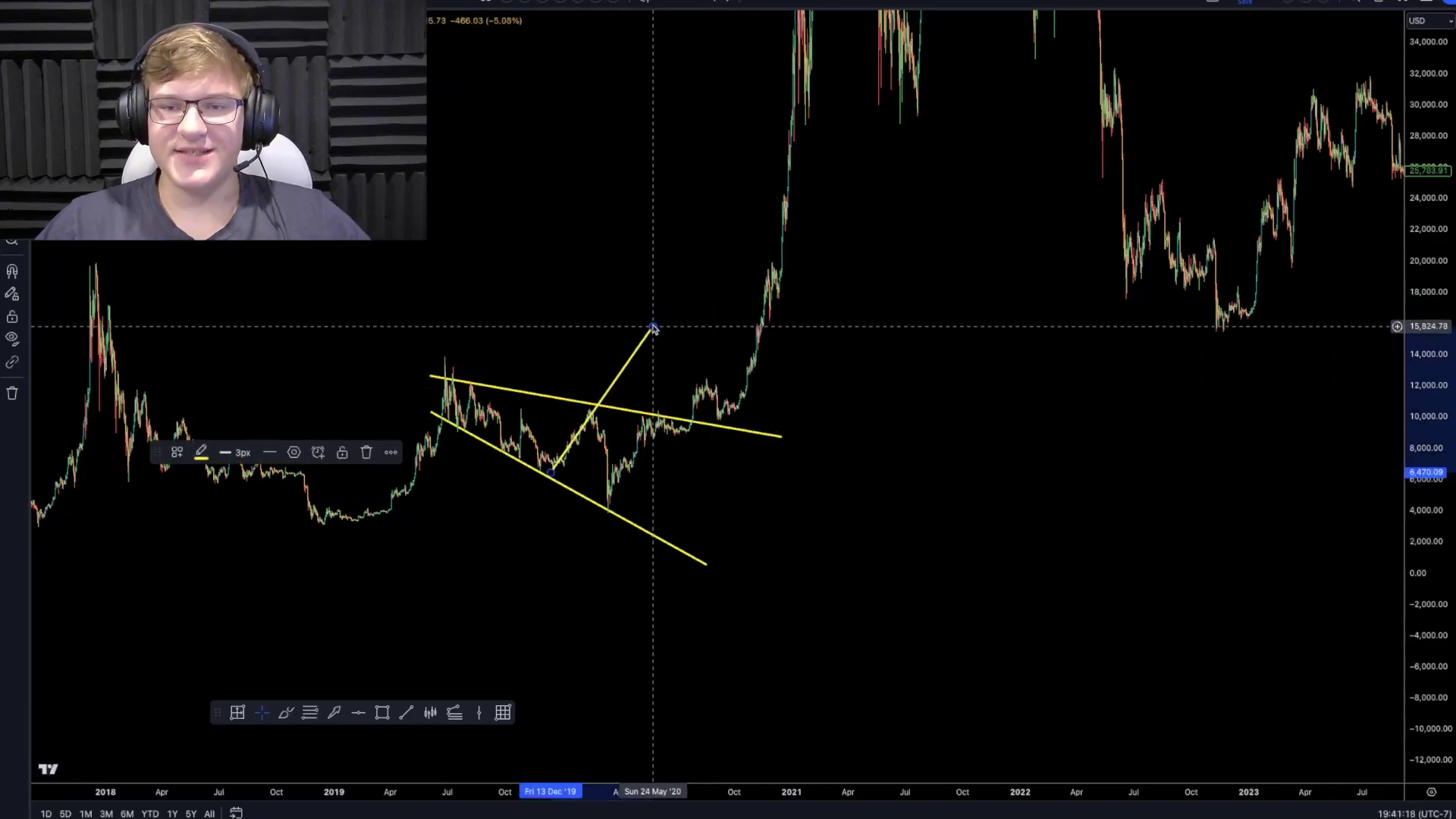
{"action": "key", "text": "Delete"}
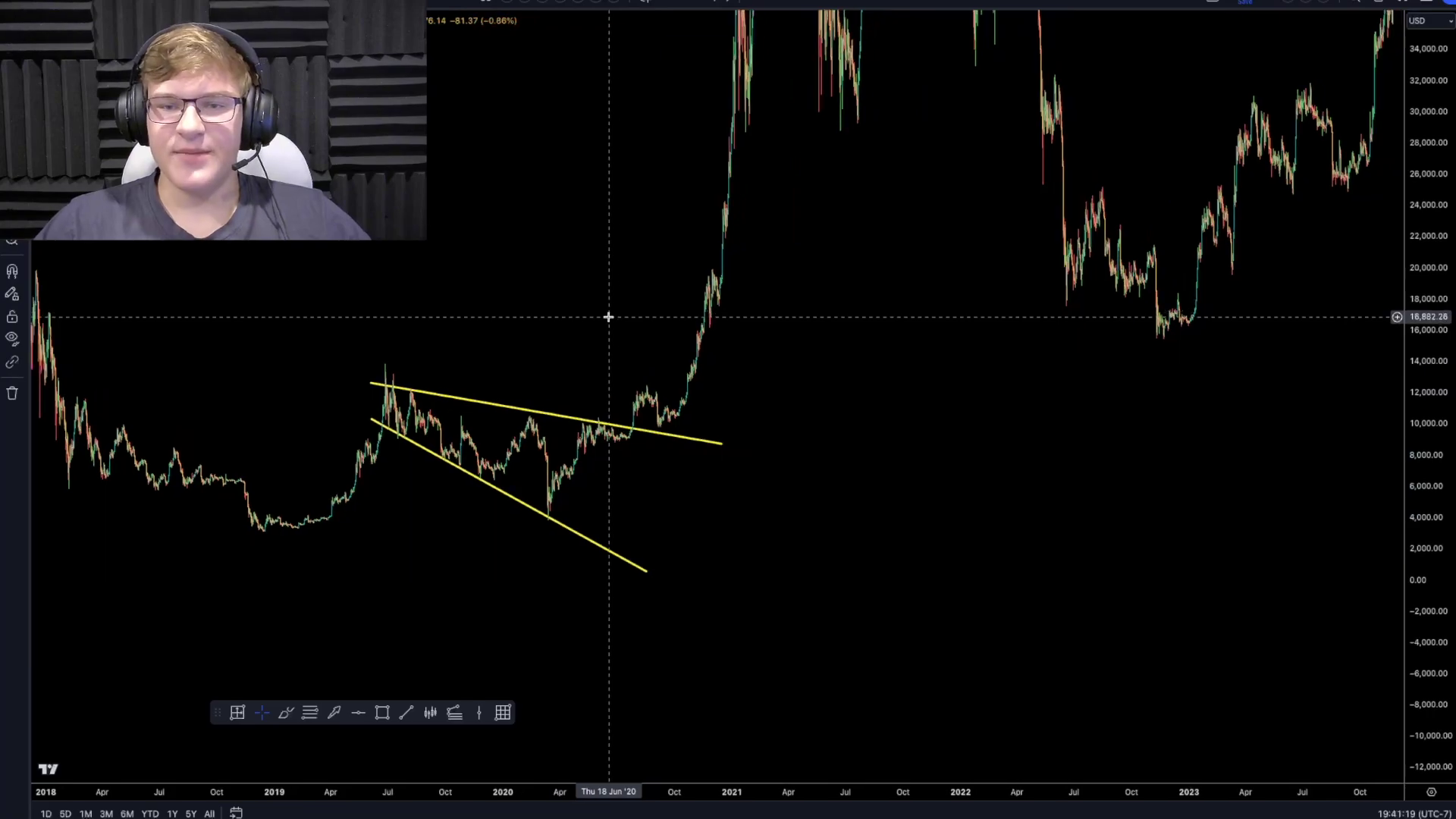
Step: Try a short Brush stroke just above the late-2022 lows and delete it
{"action": "scroll", "coordinate": [608, 317], "scroll_direction": "up", "scroll_amount": 1}
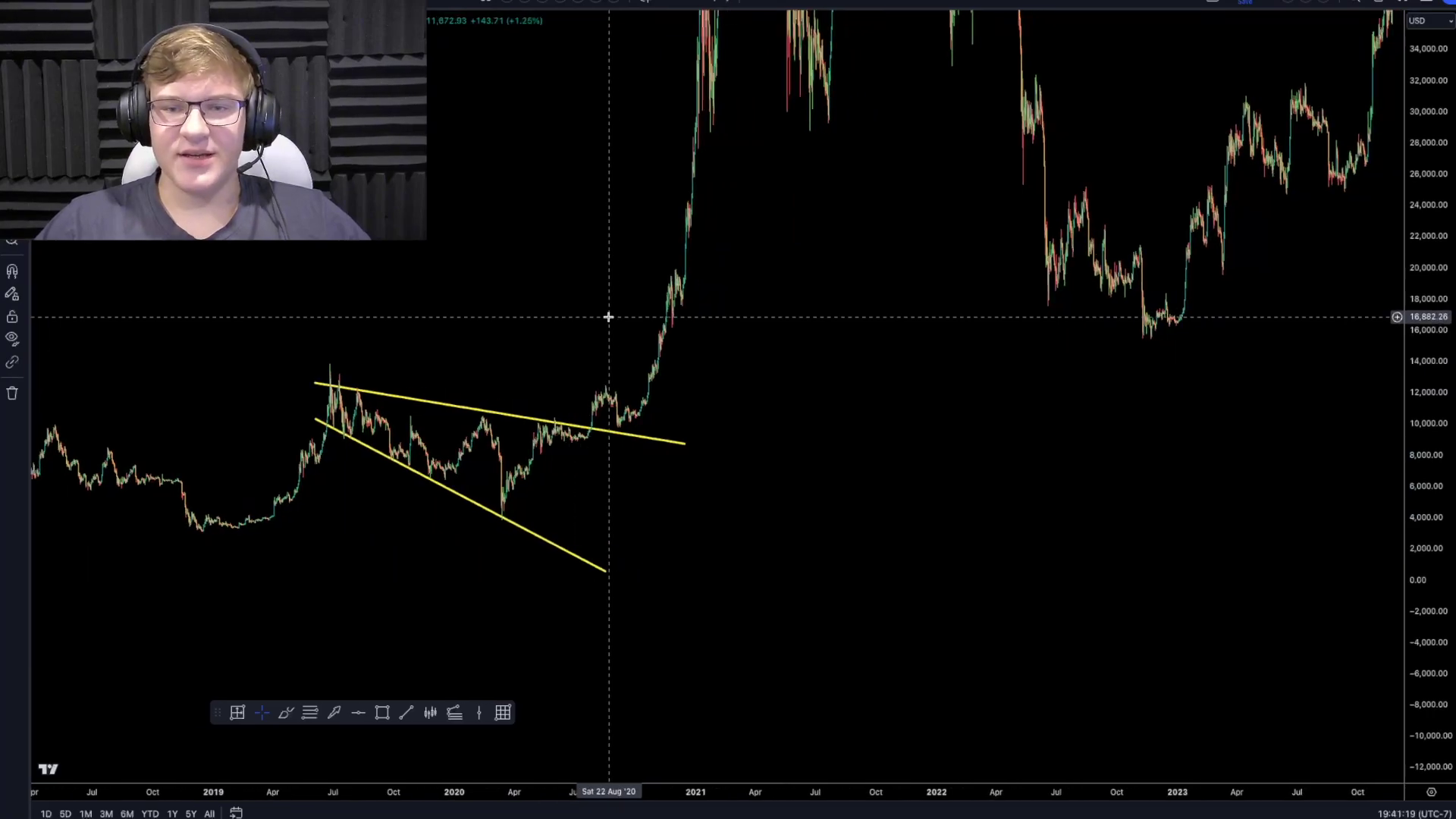
{"action": "scroll", "coordinate": [609, 316], "scroll_direction": "right", "scroll_amount": 3}
{"action": "scroll", "coordinate": [604, 330], "scroll_direction": "right", "scroll_amount": 4}
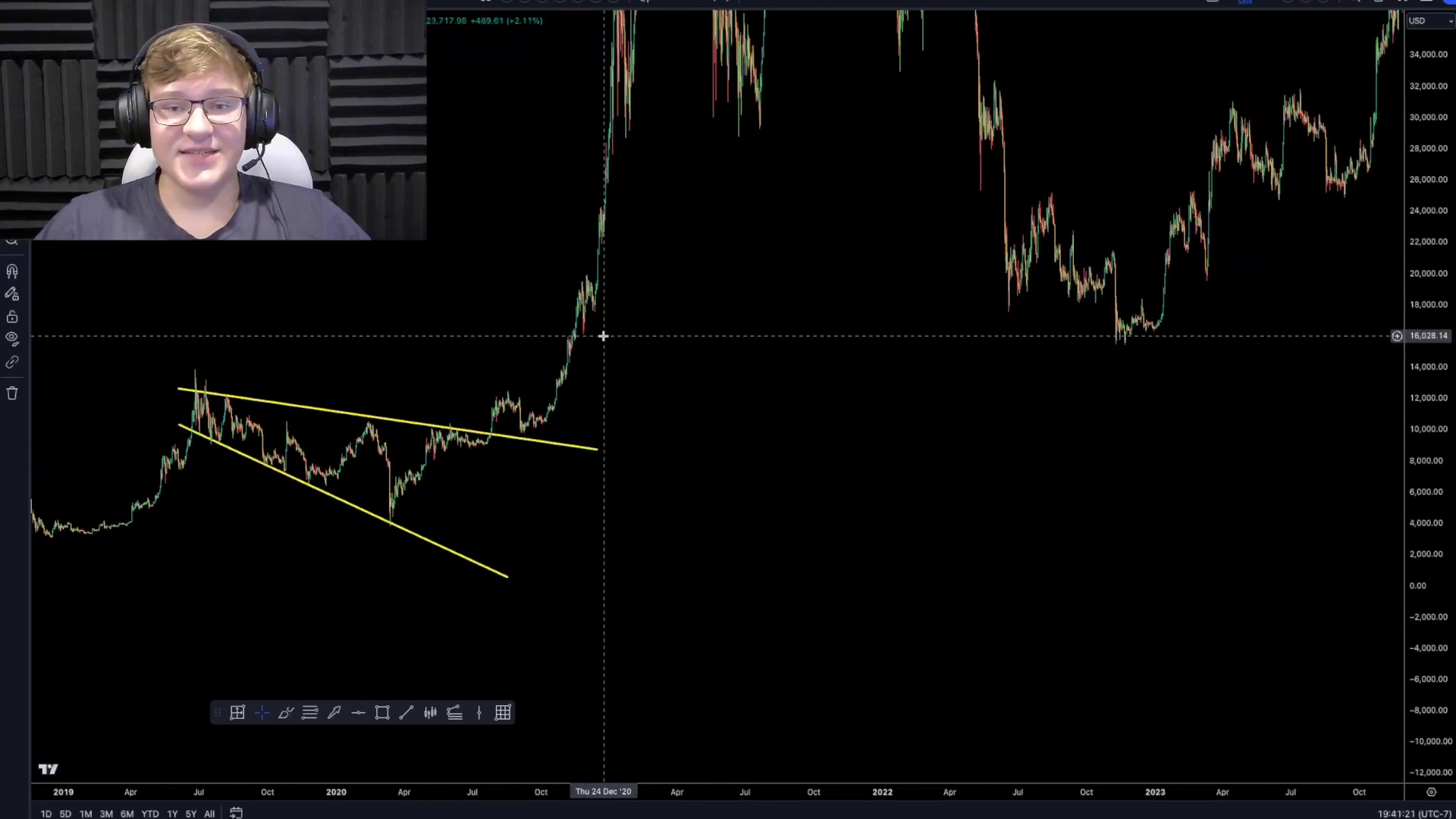
{"action": "scroll", "coordinate": [603, 336], "scroll_direction": "right", "scroll_amount": 5}
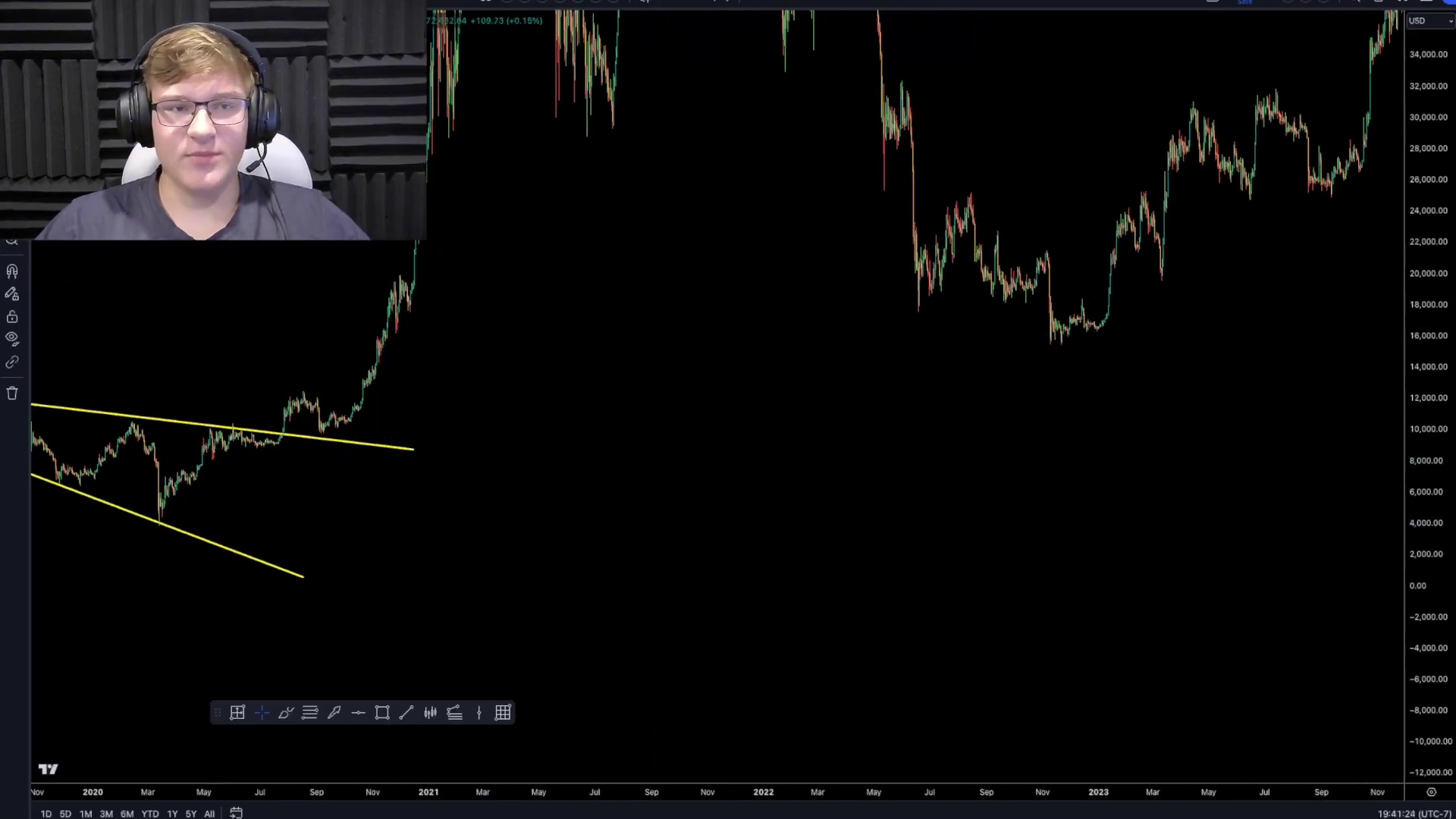
{"action": "key", "text": "alt+t"}
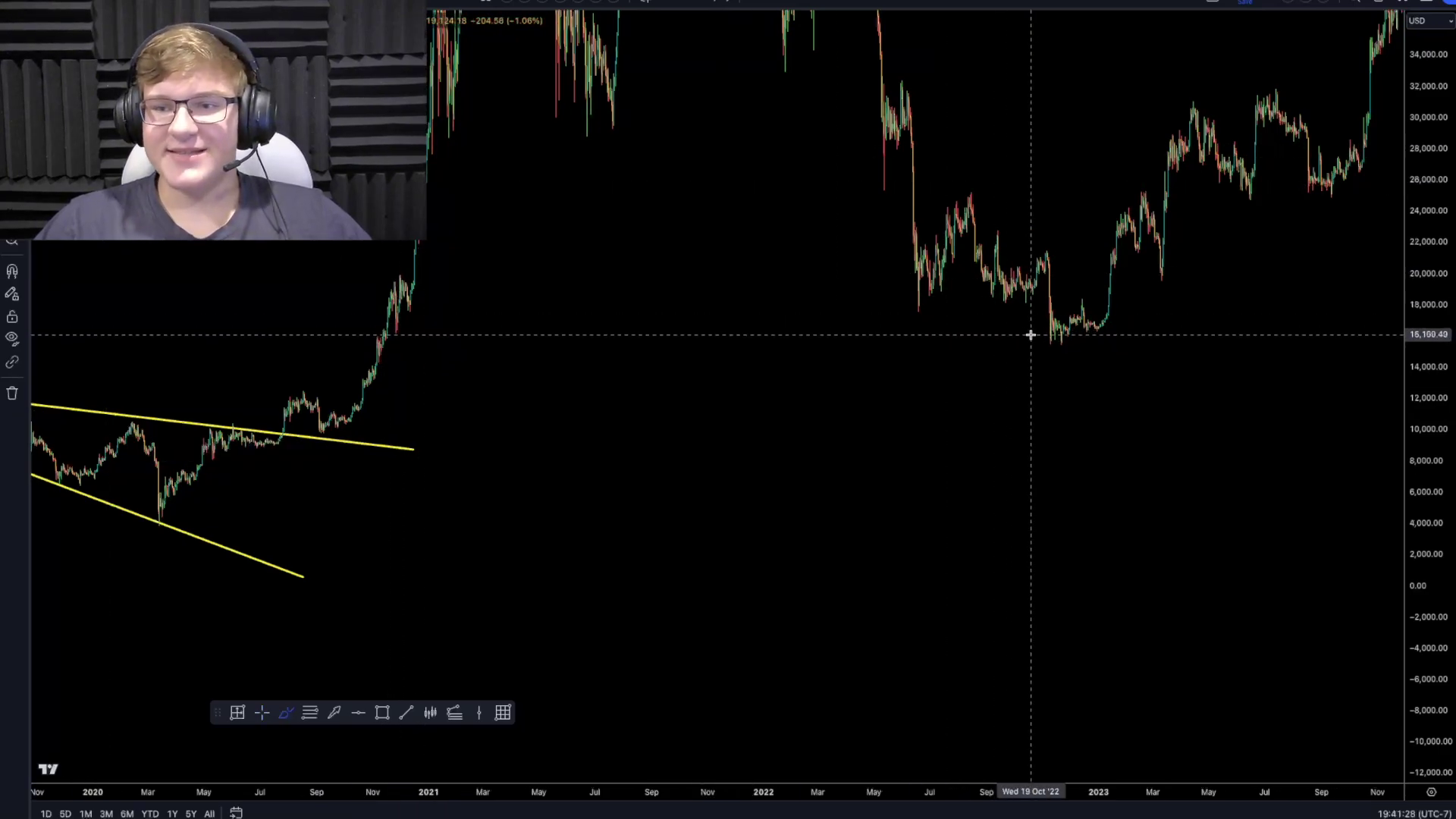
{"action": "mouse_move", "coordinate": [1015, 316]}
{"action": "left_mouse_down"}
{"action": "mouse_move", "coordinate": [1059, 341]}
{"action": "mouse_move", "coordinate": [1102, 305]}
{"action": "left_mouse_up"}
{"action": "key", "text": "Delete"}
Step: Compare the yellow 2019–2020 channel breakout and the 2021 rally with the blue 2024 channel breakout, adjusting the price scale to fit both
{"action": "left_click_drag", "start_coordinate": [1420, 254], "coordinate": [1421, 449]}
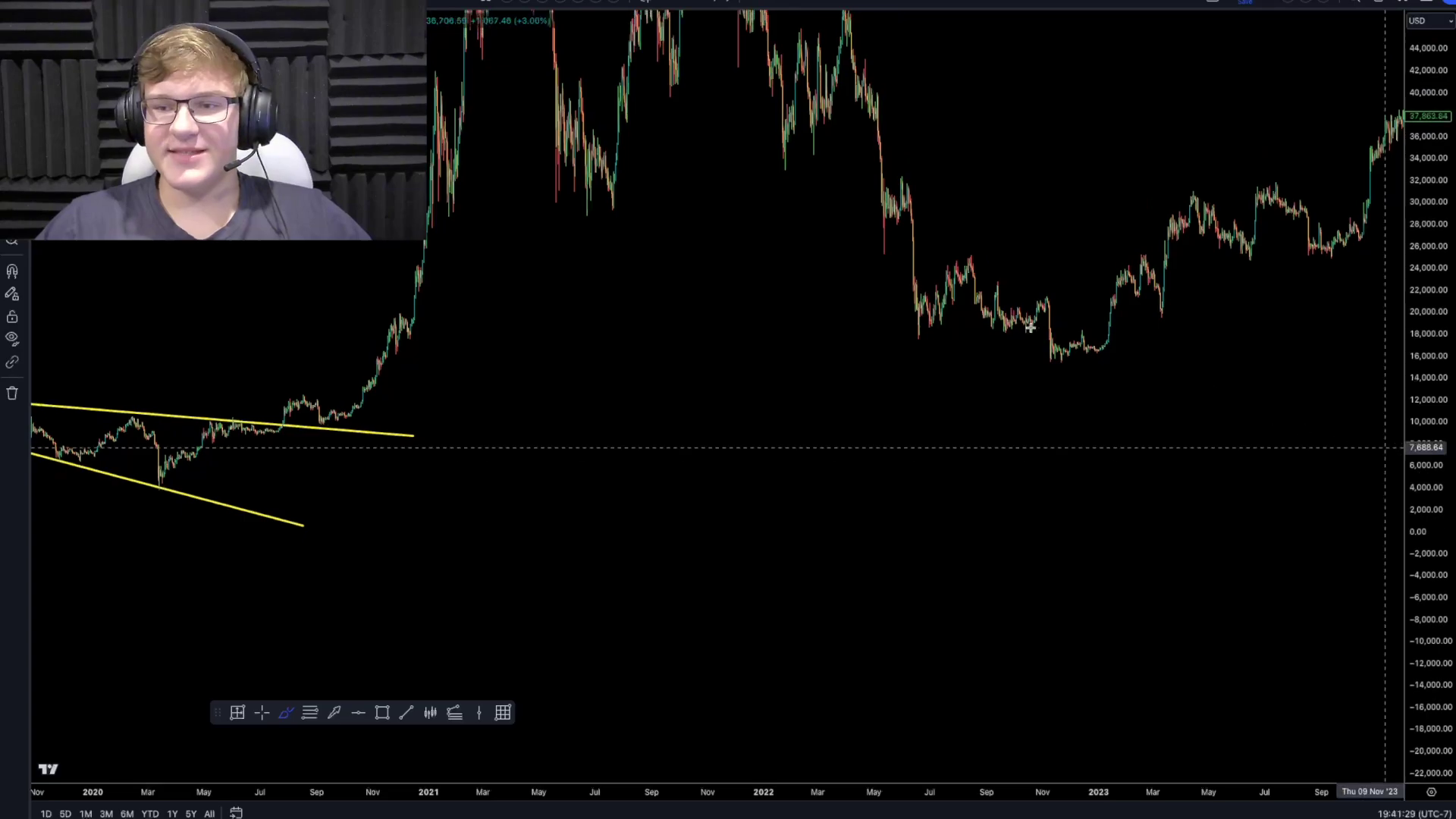
{"action": "scroll", "coordinate": [1030, 328], "scroll_direction": "up", "scroll_amount": 3}
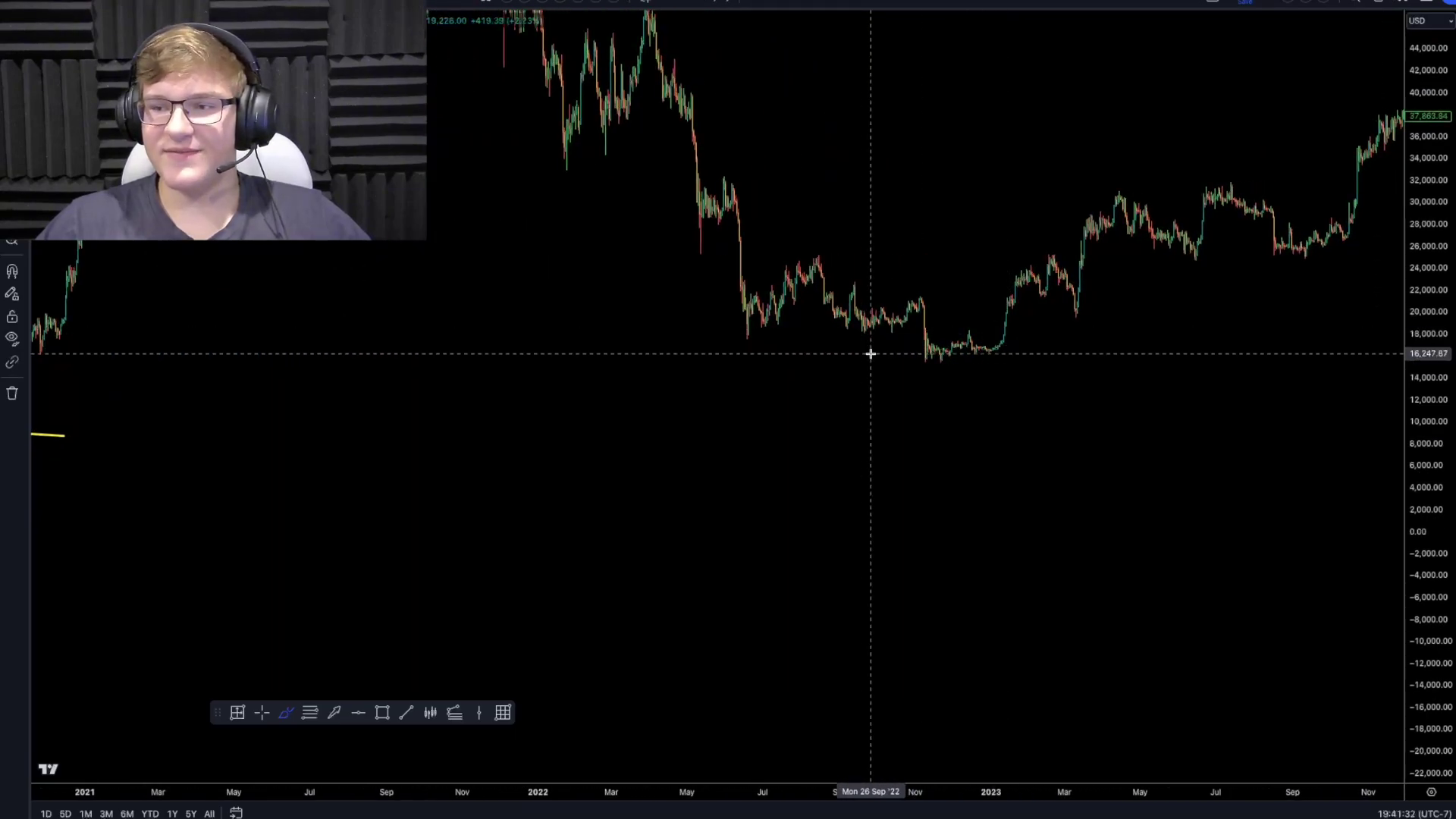
{"action": "left_click_drag", "start_coordinate": [870, 353], "coordinate": [1040, 350]}
{"action": "scroll", "coordinate": [1041, 352], "scroll_direction": "down", "scroll_amount": 5}
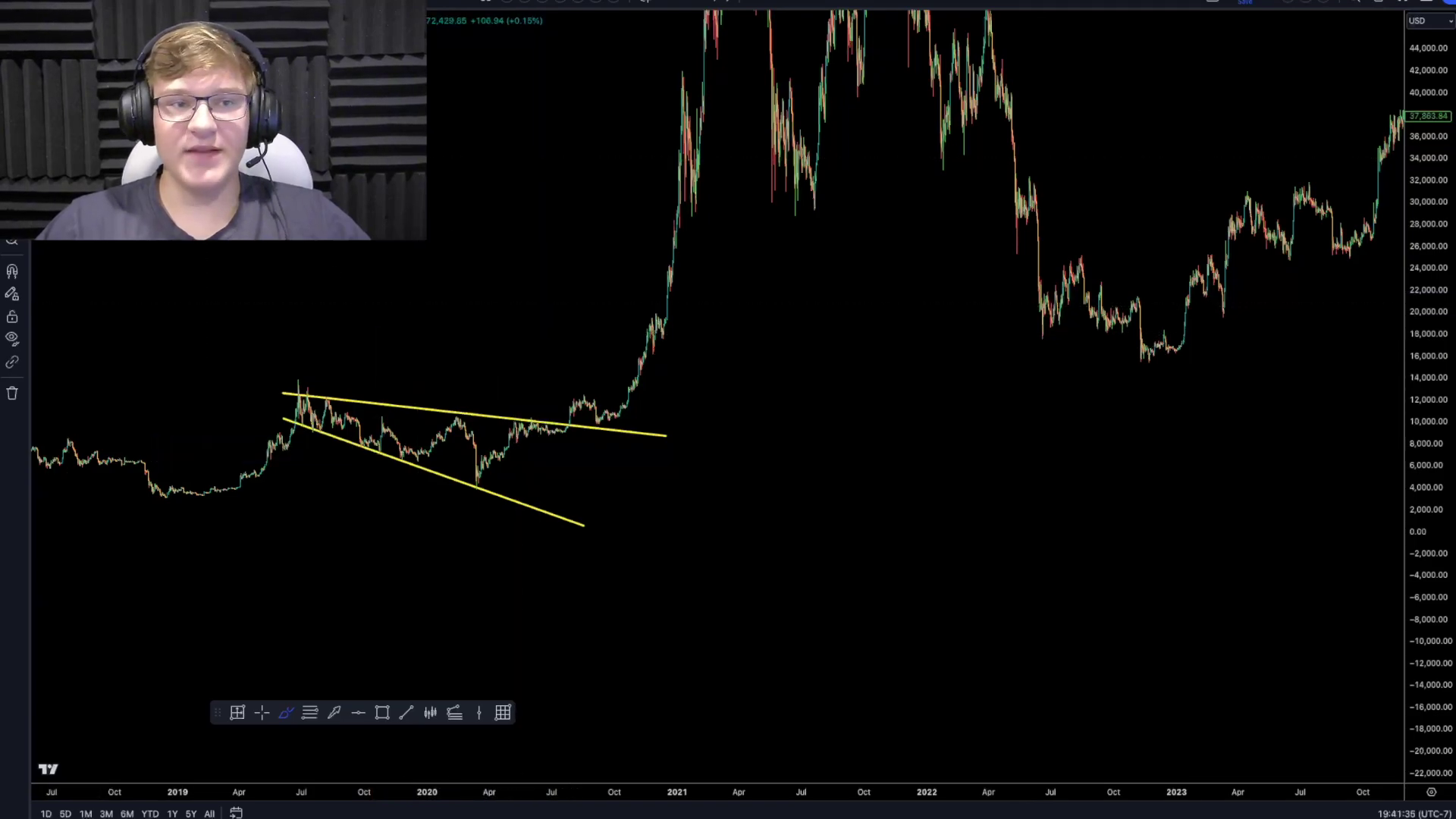
{"action": "mouse_move", "coordinate": [989, 299]}
{"action": "left_mouse_down"}
{"action": "mouse_move", "coordinate": [894, 374]}
{"action": "mouse_move", "coordinate": [302, 641]}
{"action": "left_mouse_up"}
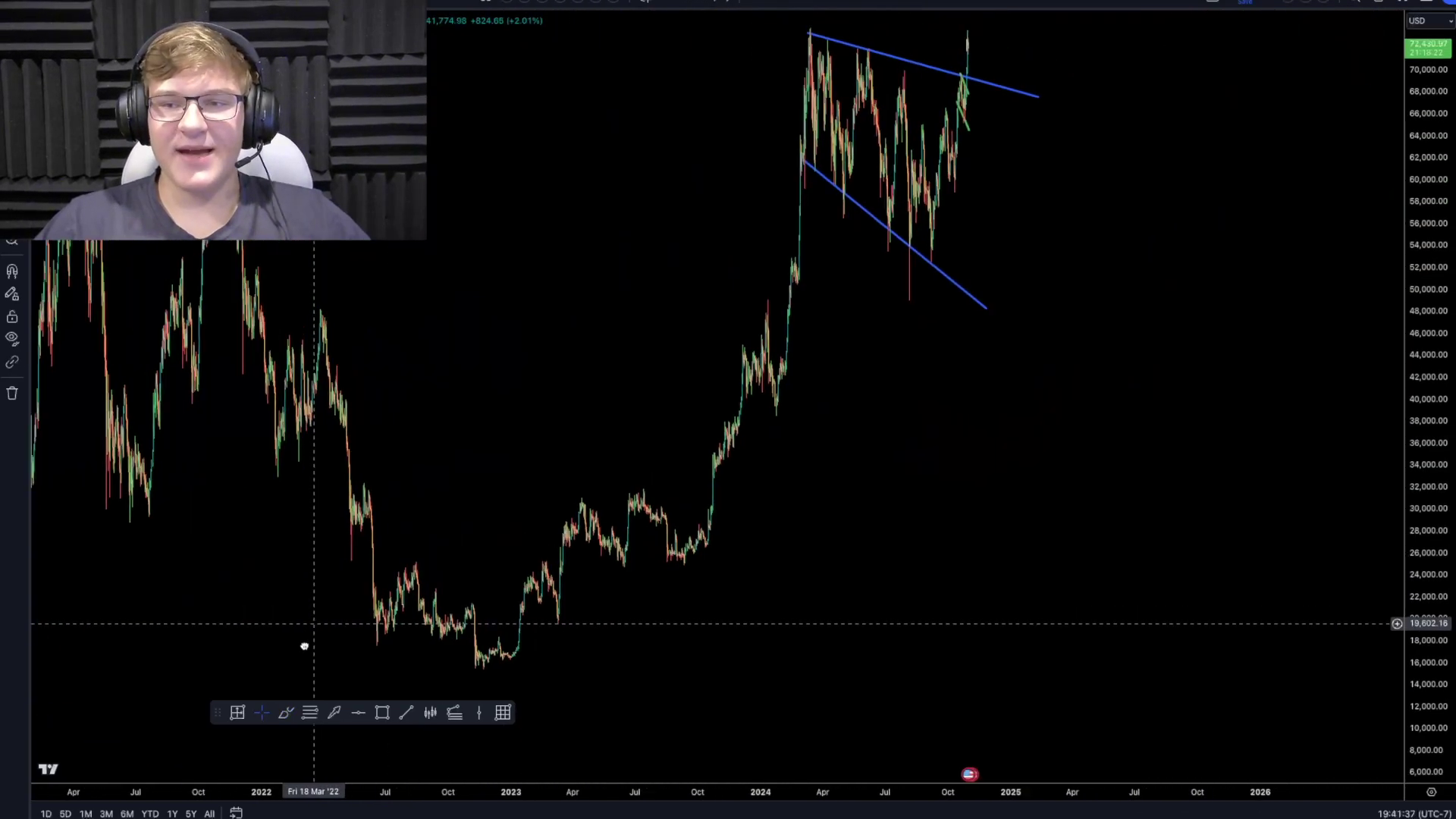
{"action": "left_click_drag", "start_coordinate": [1452, 187], "coordinate": [1369, 463]}
{"action": "left_click_drag", "start_coordinate": [1358, 391], "coordinate": [1171, 466]}
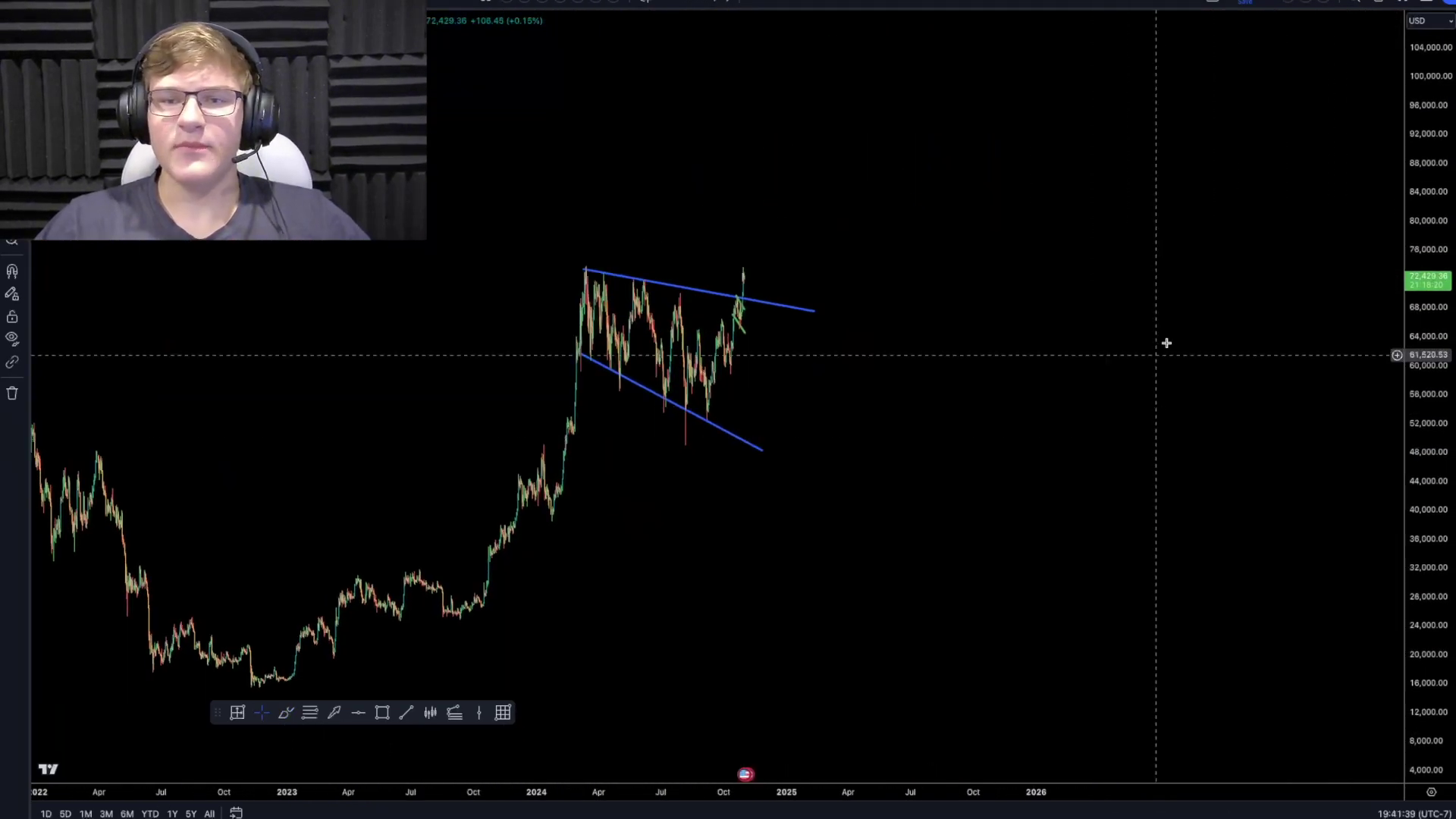
{"action": "scroll", "coordinate": [1167, 344], "scroll_direction": "down", "scroll_amount": 6}
{"action": "left_click_drag", "start_coordinate": [1449, 377], "coordinate": [1444, 531]}
{"action": "left_click_drag", "start_coordinate": [569, 586], "coordinate": [565, 550]}
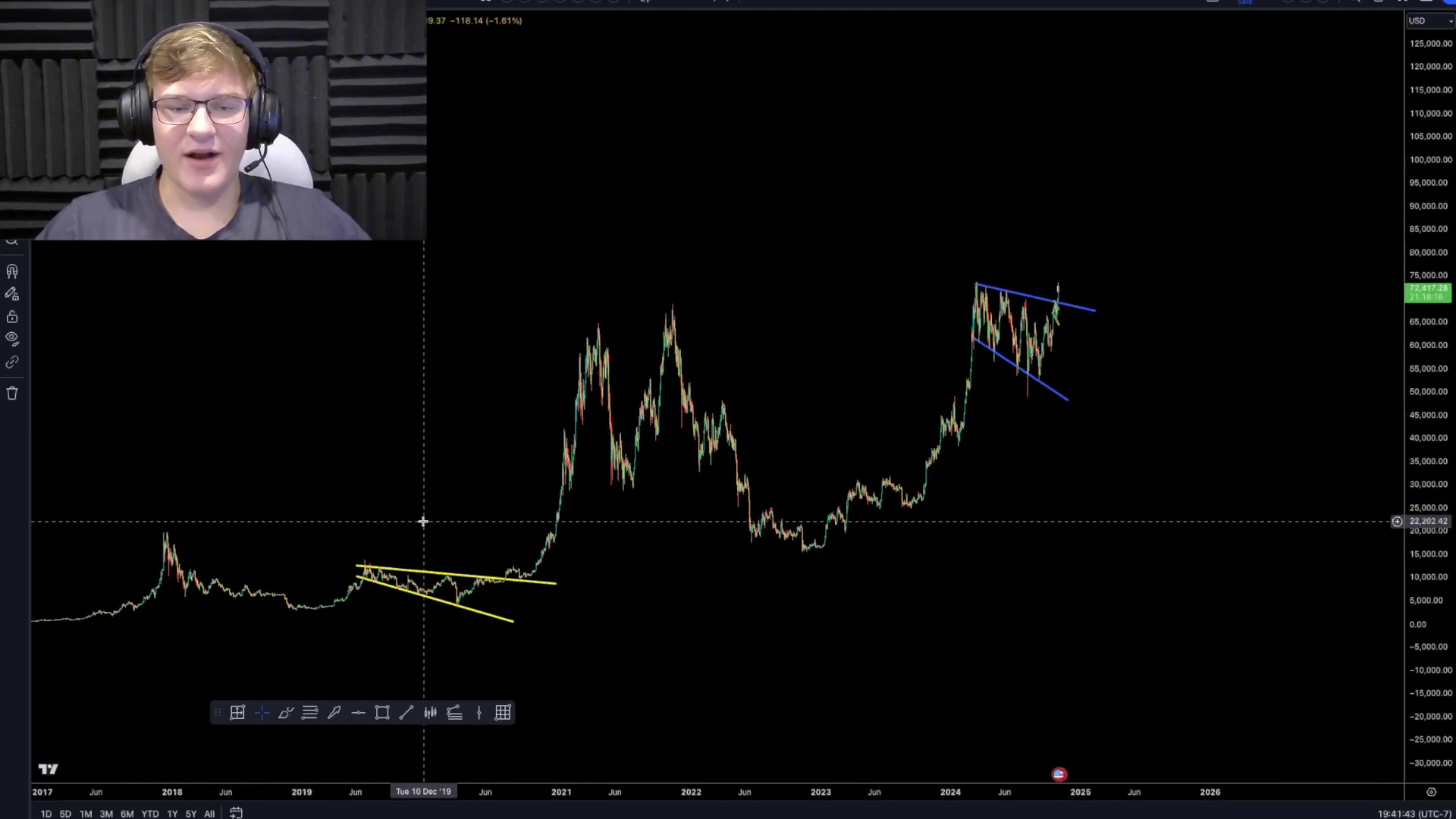
{"action": "left_click_drag", "start_coordinate": [485, 520], "coordinate": [422, 531]}
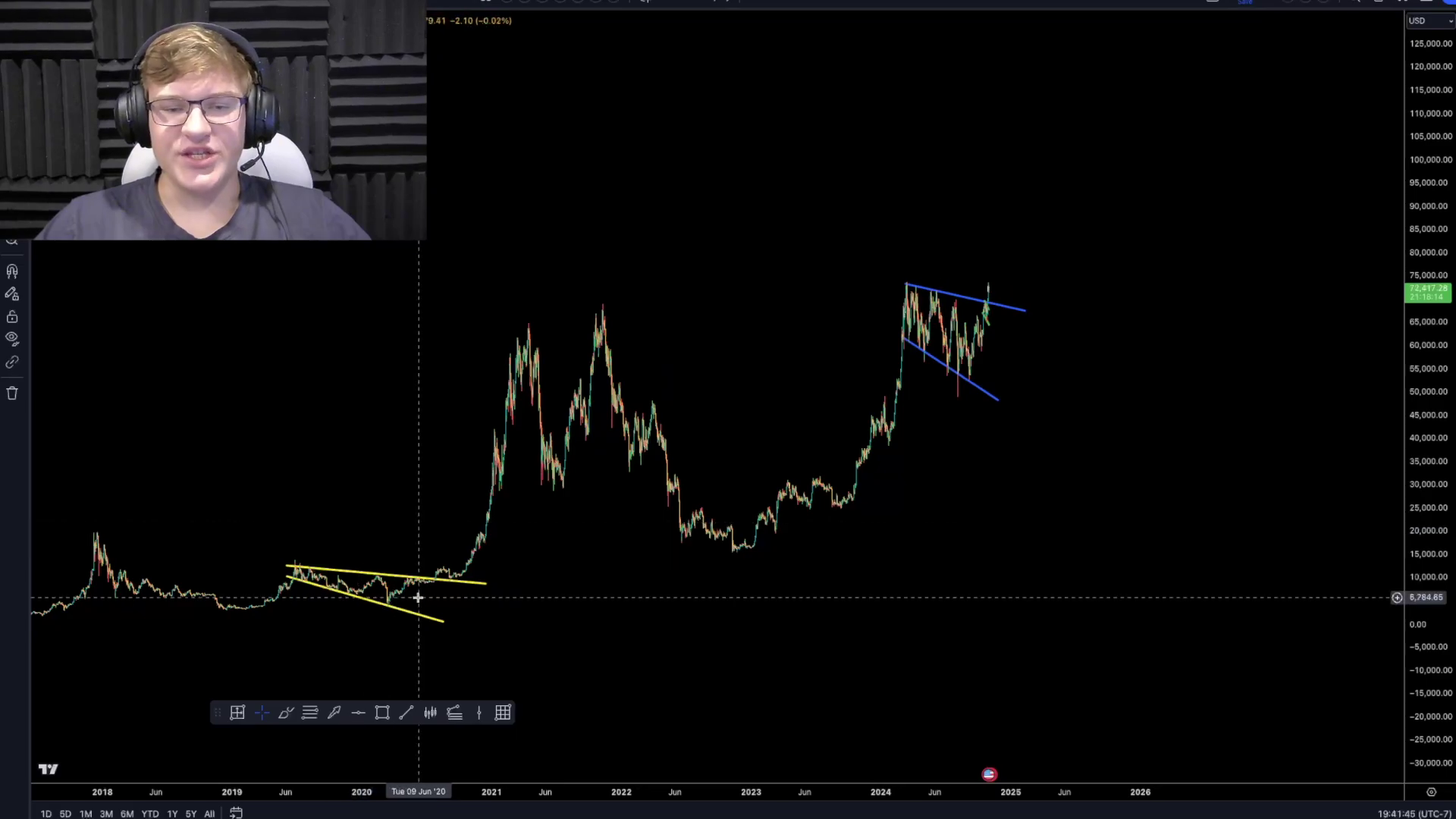
{"action": "left_click_drag", "start_coordinate": [758, 530], "coordinate": [1211, 315]}
{"action": "left_click_drag", "start_coordinate": [1431, 640], "coordinate": [1430, 220]}
{"action": "scroll", "coordinate": [609, 496], "scroll_direction": "up", "scroll_amount": 5}
{"action": "scroll", "coordinate": [609, 496], "scroll_direction": "up", "scroll_amount": 2}
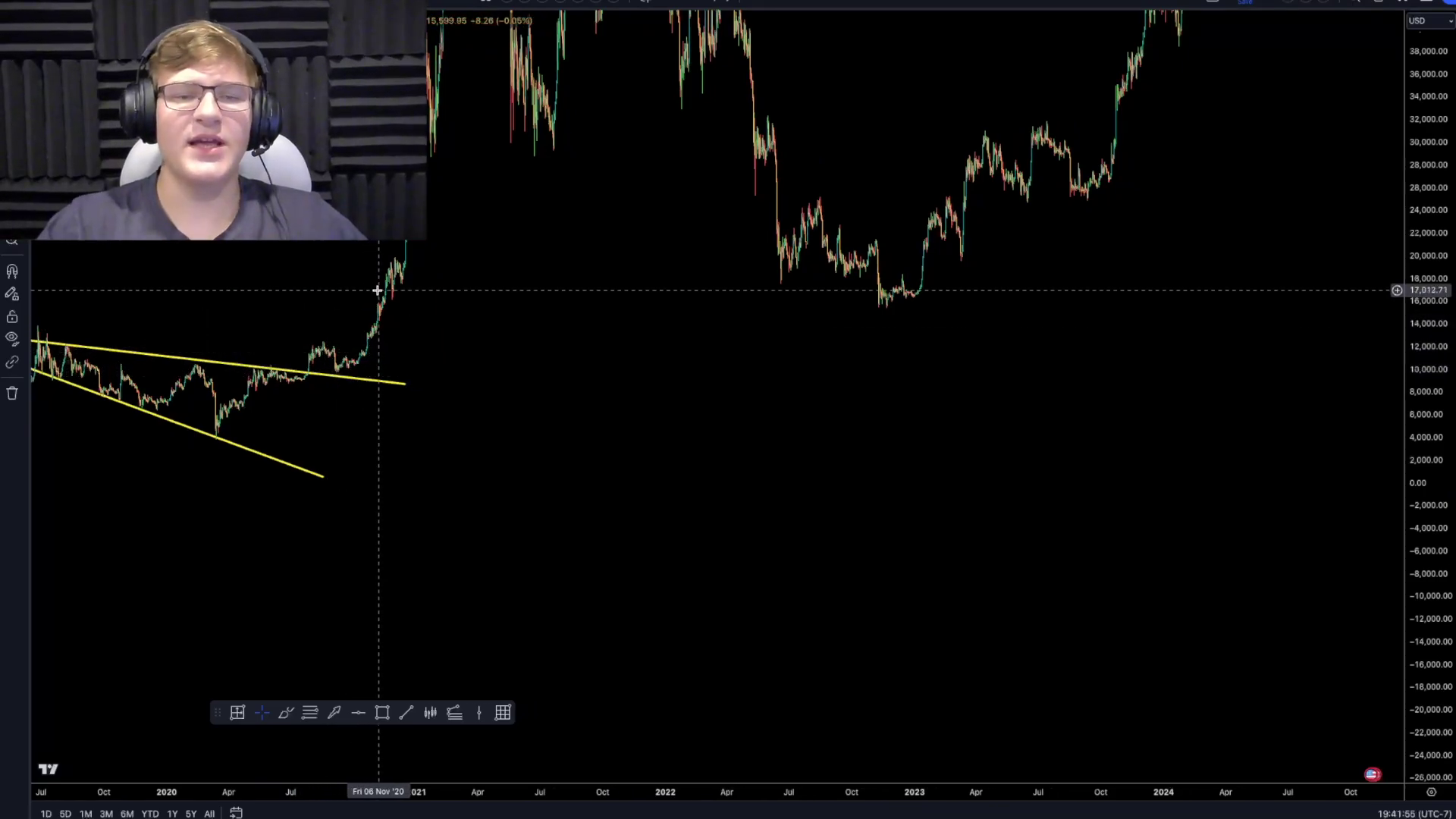
{"action": "left_click_drag", "start_coordinate": [406, 238], "coordinate": [347, 516]}
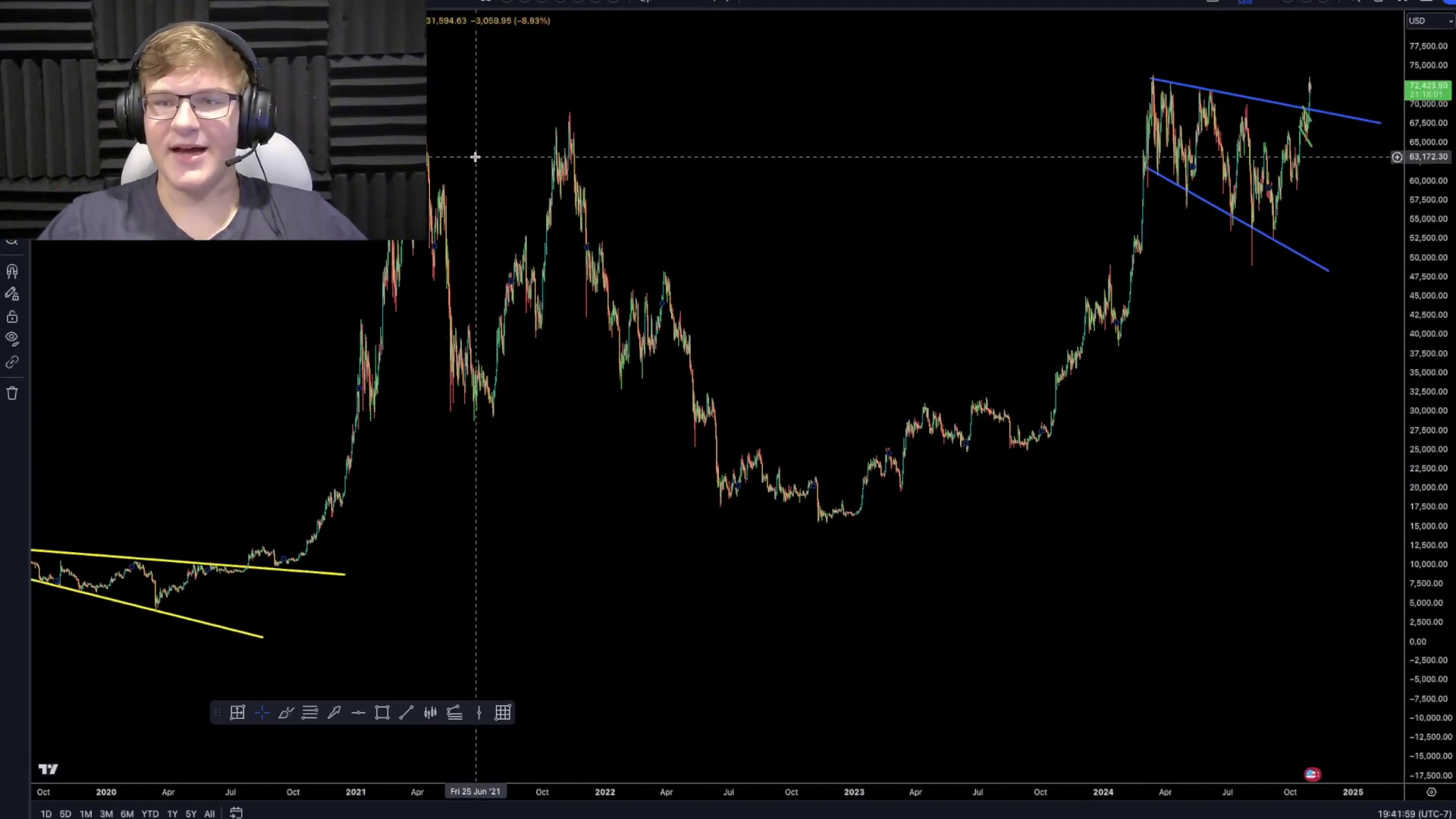
{"action": "left_click_drag", "start_coordinate": [216, 168], "coordinate": [465, 143]}
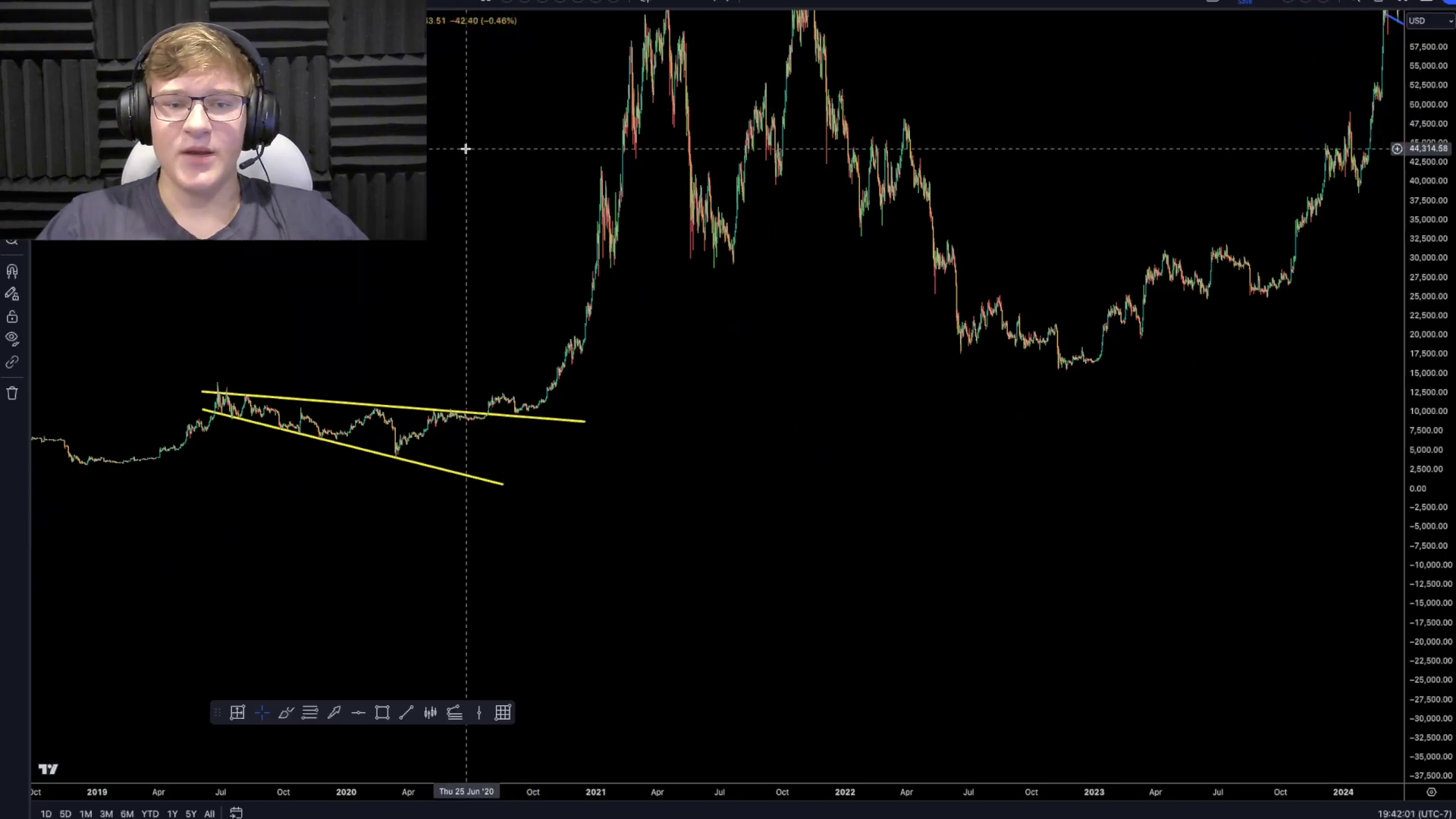
Step: Draw a trend-based Fibonacci extension from the December 2018 low at about 3,208 to June 2019 at about 14,126, third point at about 4,118
{"action": "scroll", "coordinate": [463, 167], "scroll_direction": "down", "scroll_amount": 5}
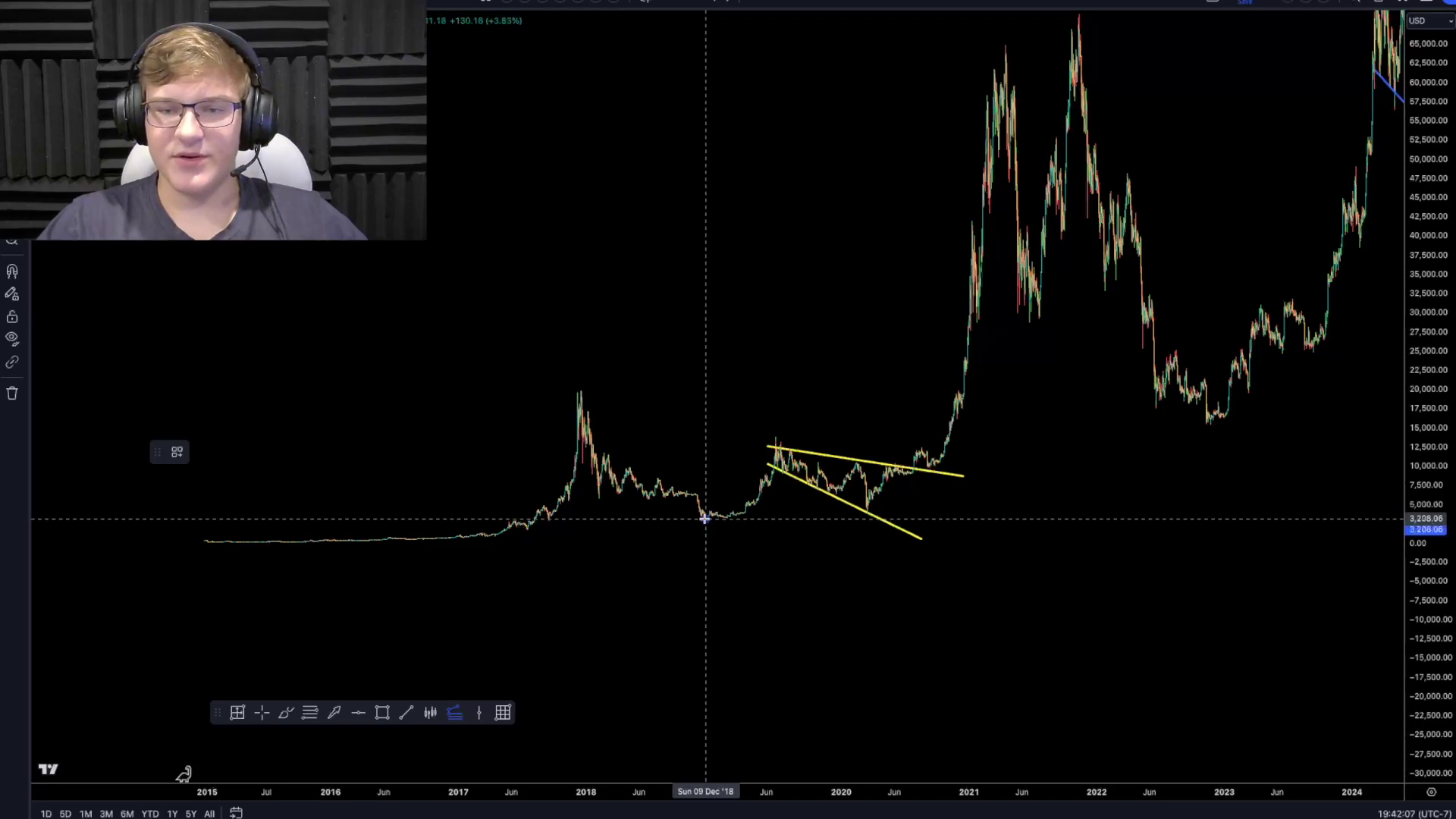
{"action": "left_click", "coordinate": [705, 519]}
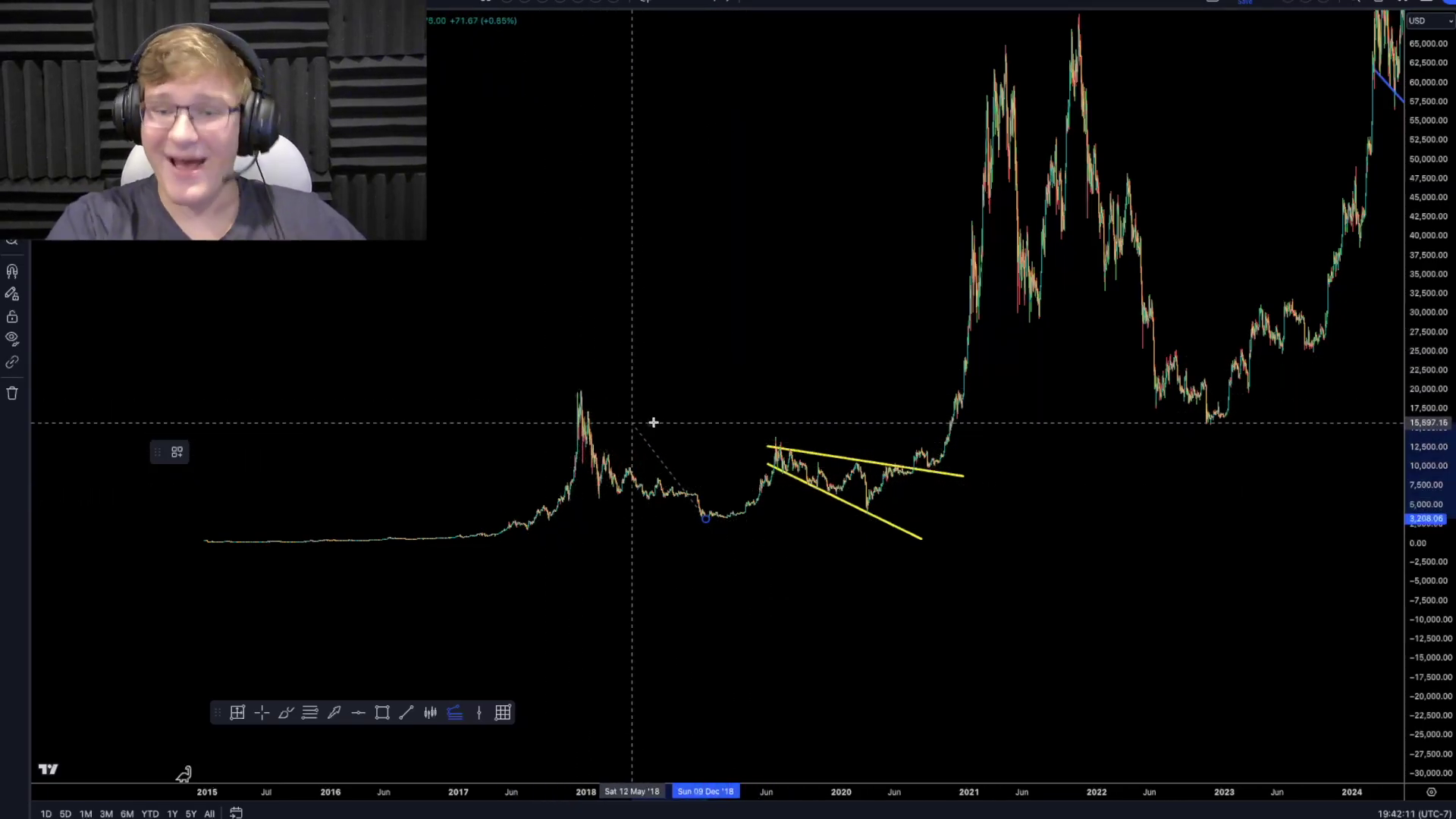
{"action": "left_click", "coordinate": [774, 435]}
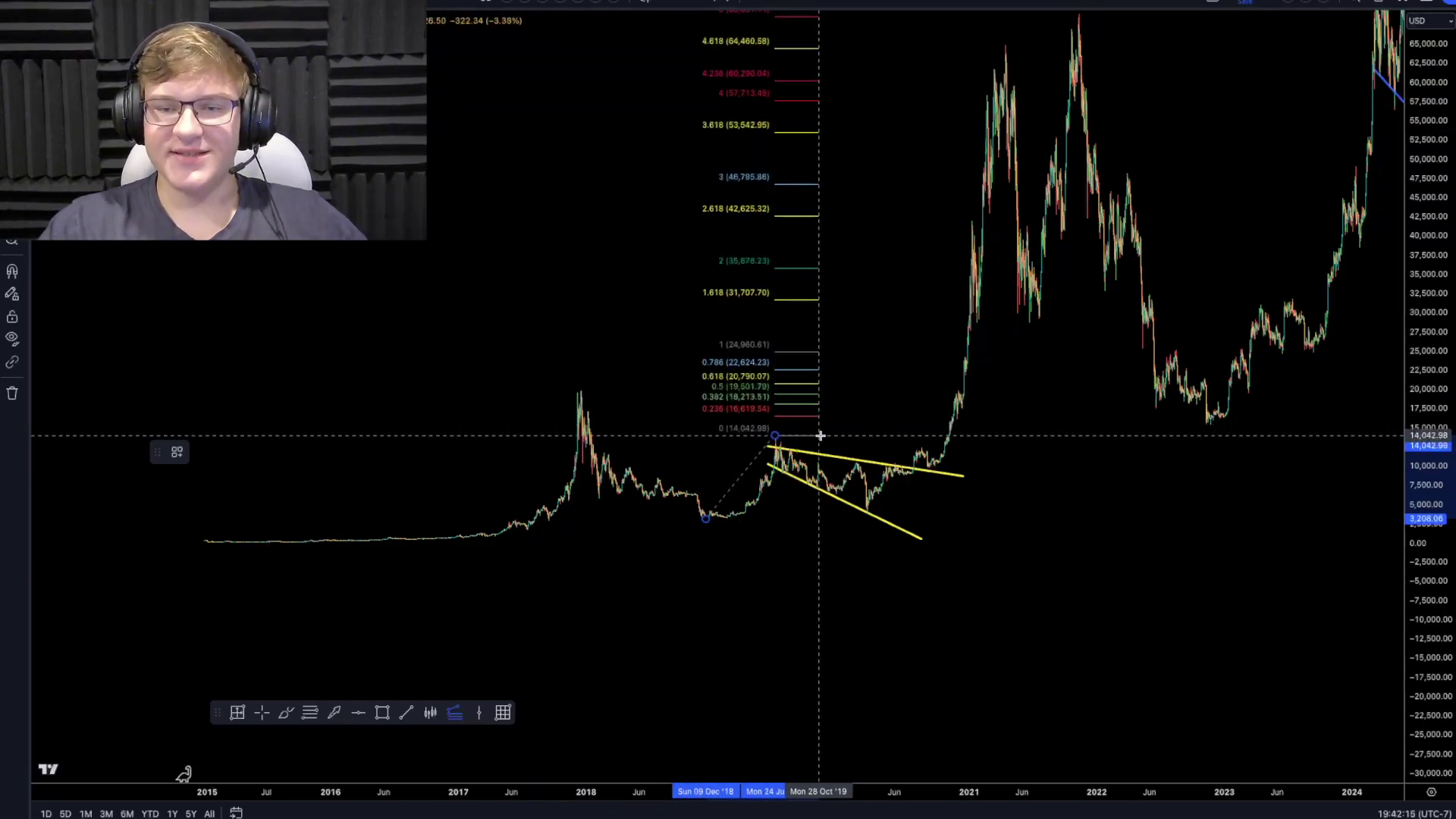
{"action": "left_click", "coordinate": [1242, 511]}
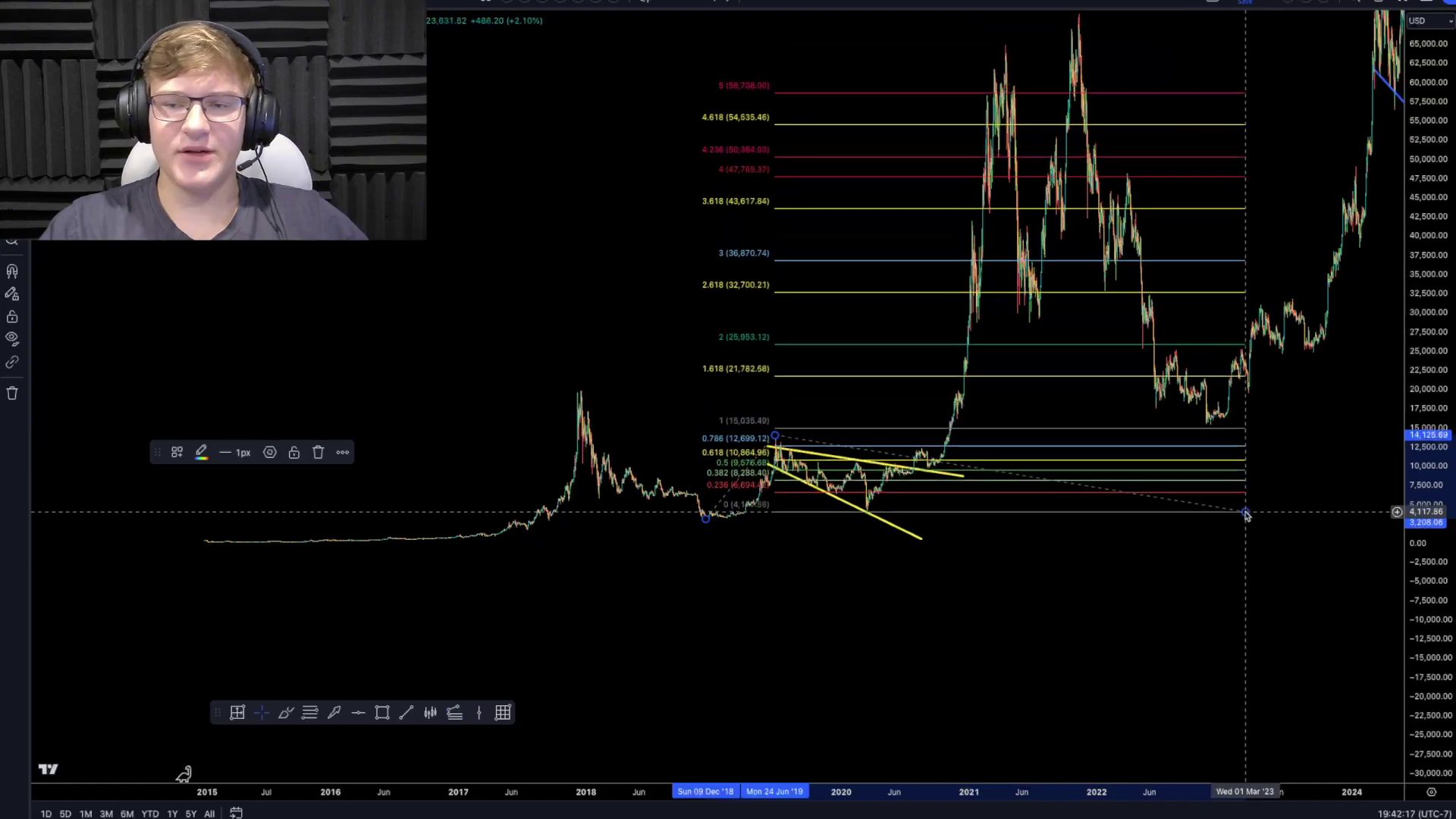
Step: Examine how the two 2021 price peaks line up with the upper Fibonacci extension levels projected from the 2019–2020 channel
{"action": "left_click_drag", "start_coordinate": [1209, 553], "coordinate": [1031, 612]}
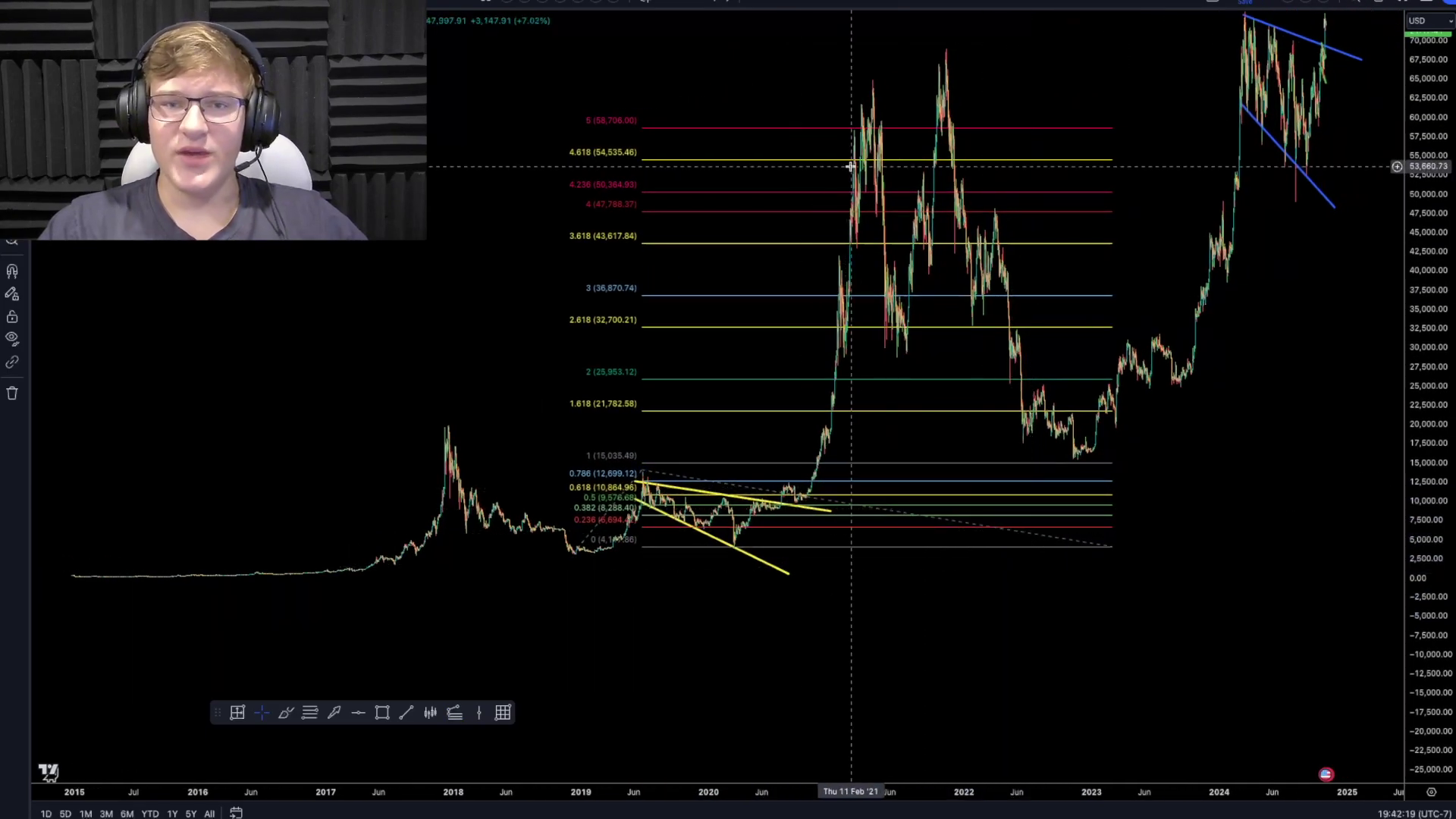
{"action": "left_click_drag", "start_coordinate": [770, 109], "coordinate": [636, 172]}
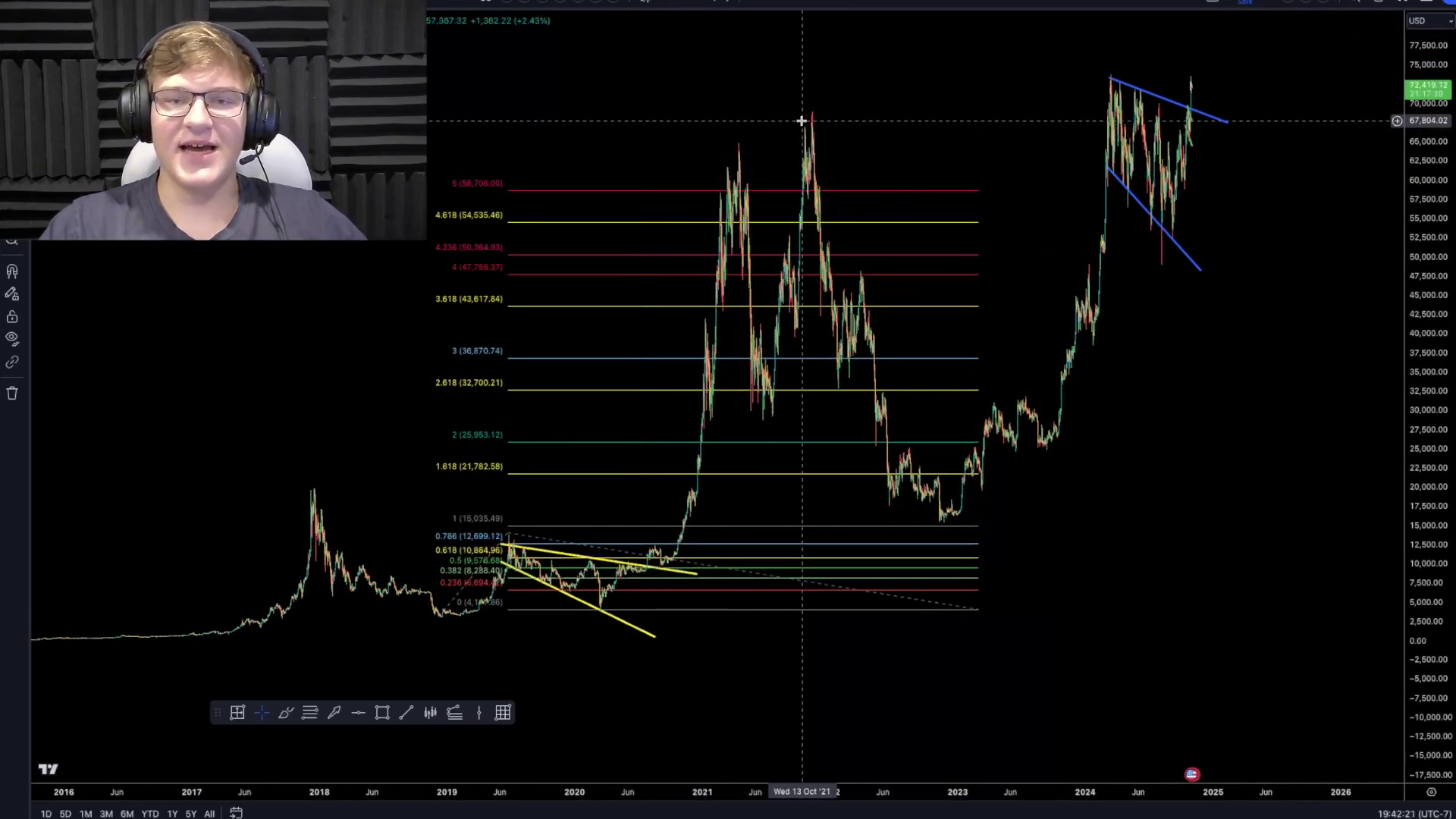
{"action": "left_click_drag", "start_coordinate": [473, 587], "coordinate": [512, 530]}
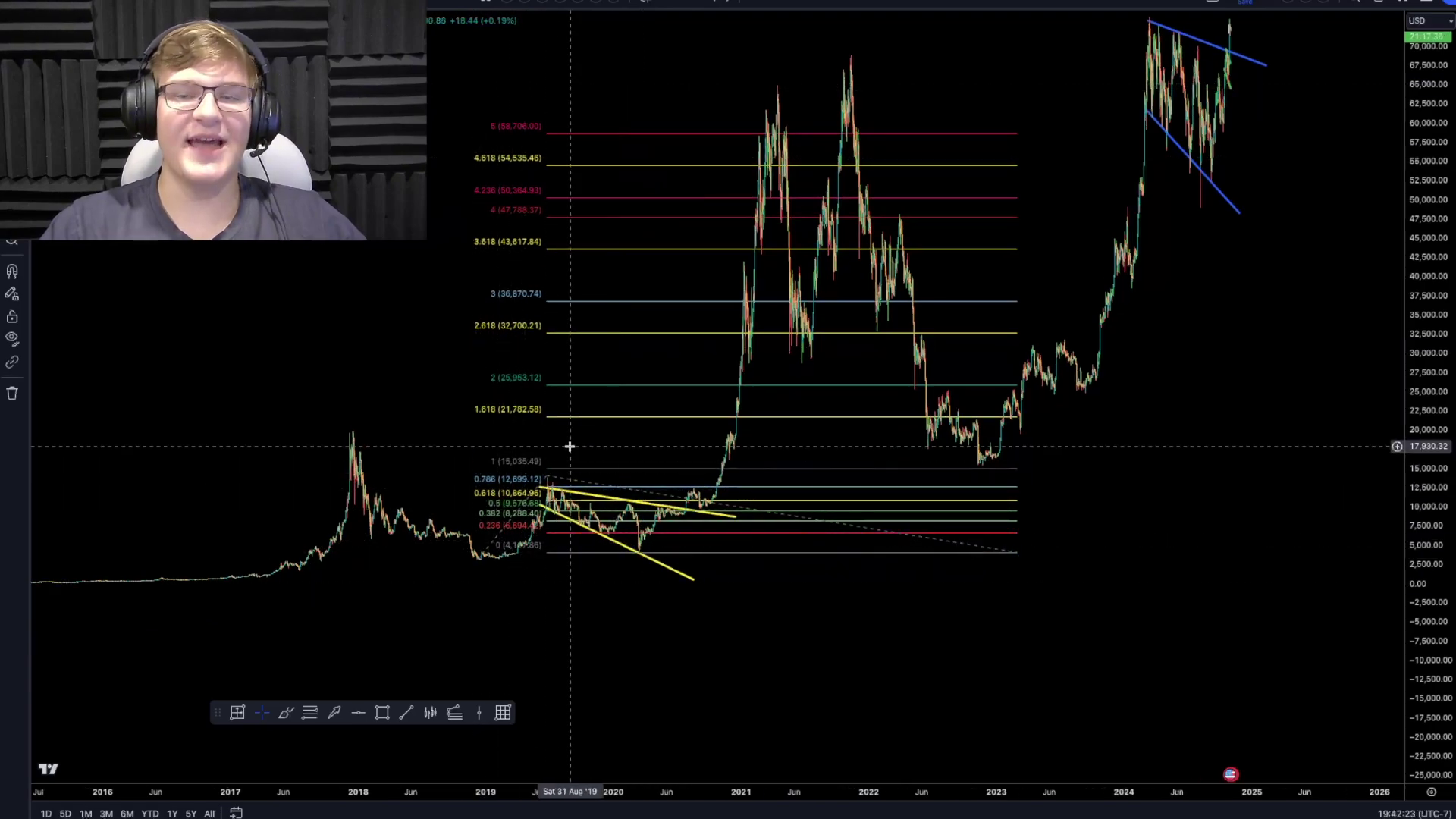
{"action": "left_click_drag", "start_coordinate": [592, 303], "coordinate": [479, 392]}
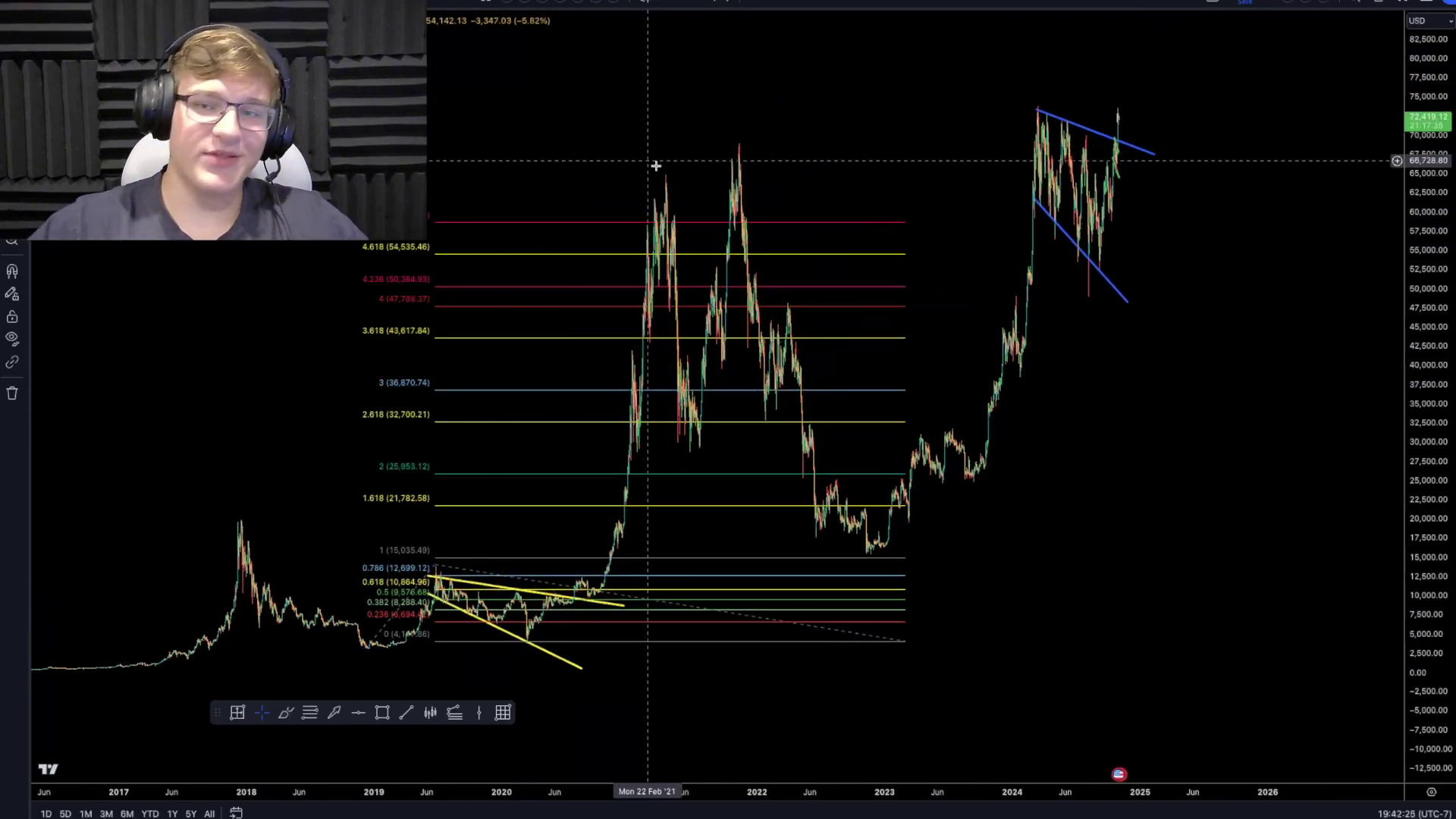
{"action": "left_click_drag", "start_coordinate": [678, 199], "coordinate": [673, 236]}
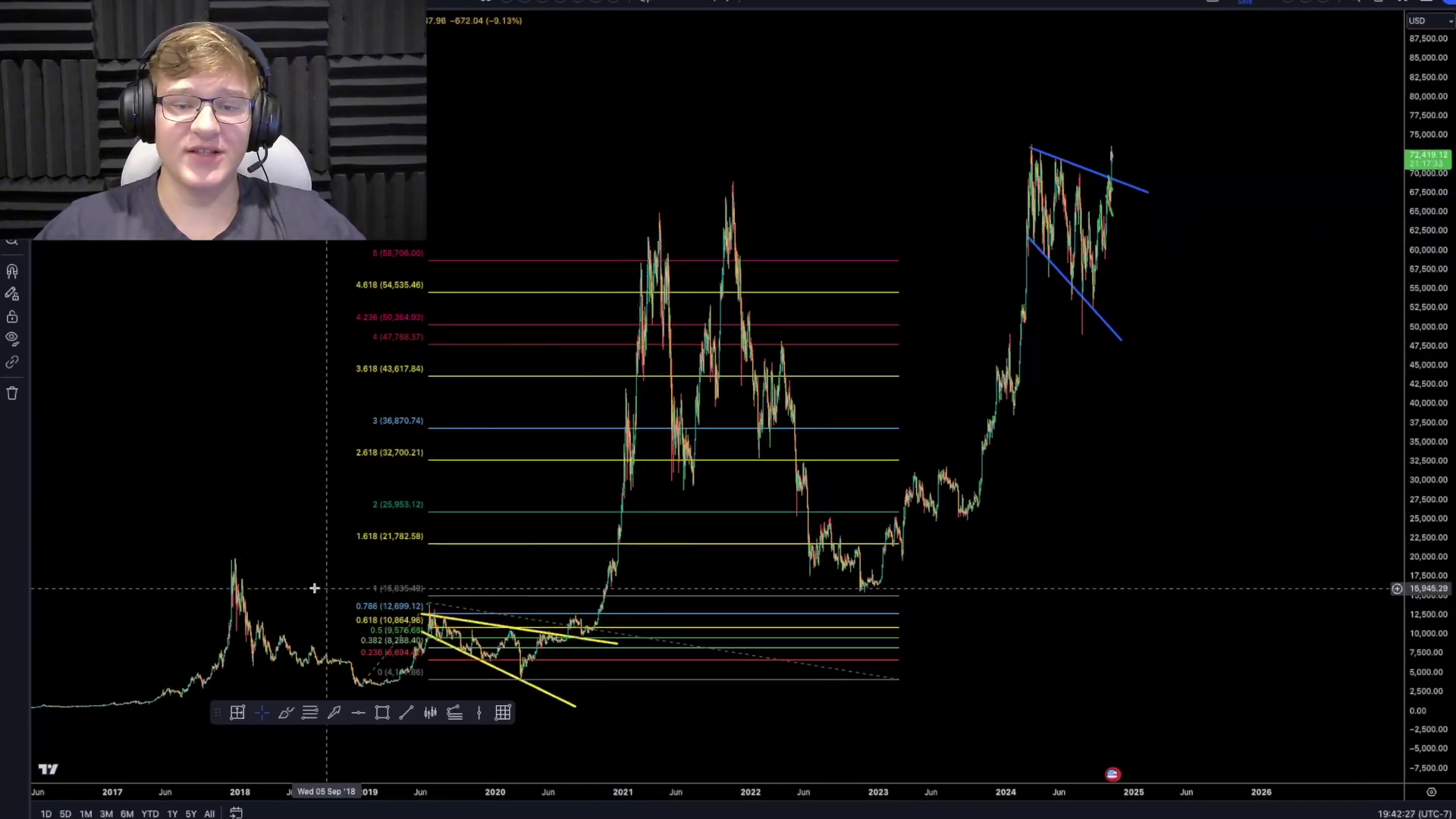
{"action": "left_click_drag", "start_coordinate": [283, 493], "coordinate": [334, 353]}
{"action": "key", "text": "alt+t"}
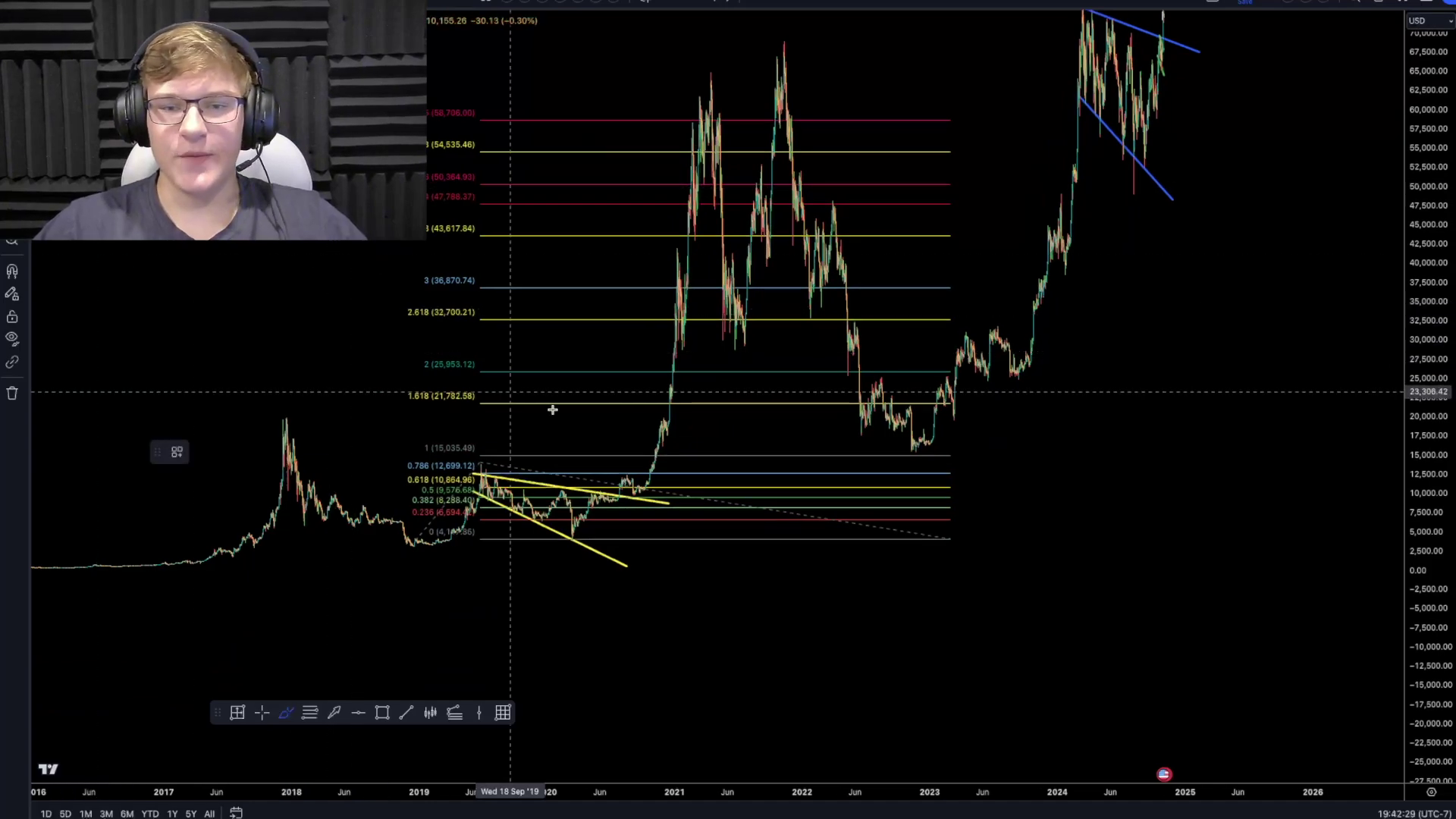
{"action": "key", "text": "Escape"}
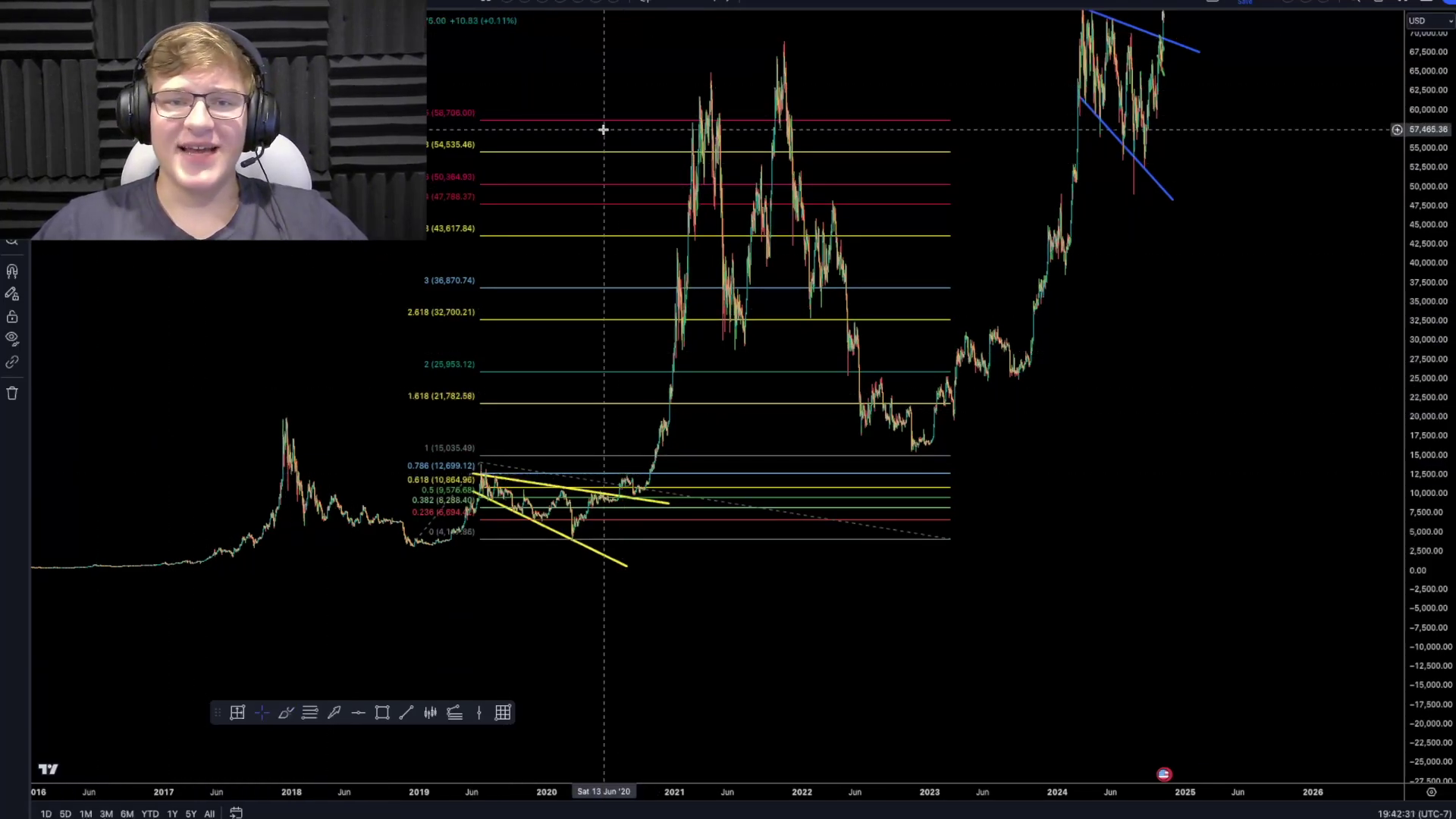
Step: Delete the Fibonacci extension drawn over the 2019–2020 channel
{"action": "left_click", "coordinate": [589, 121]}
{"action": "key", "text": "BackSpace"}
Step: Draw a trend-based Fibonacci extension from the November 2022 low at about 16,070 to March 2024 at about 75,735, third point at 47,687
{"action": "left_click_drag", "start_coordinate": [1289, 157], "coordinate": [847, 370]}
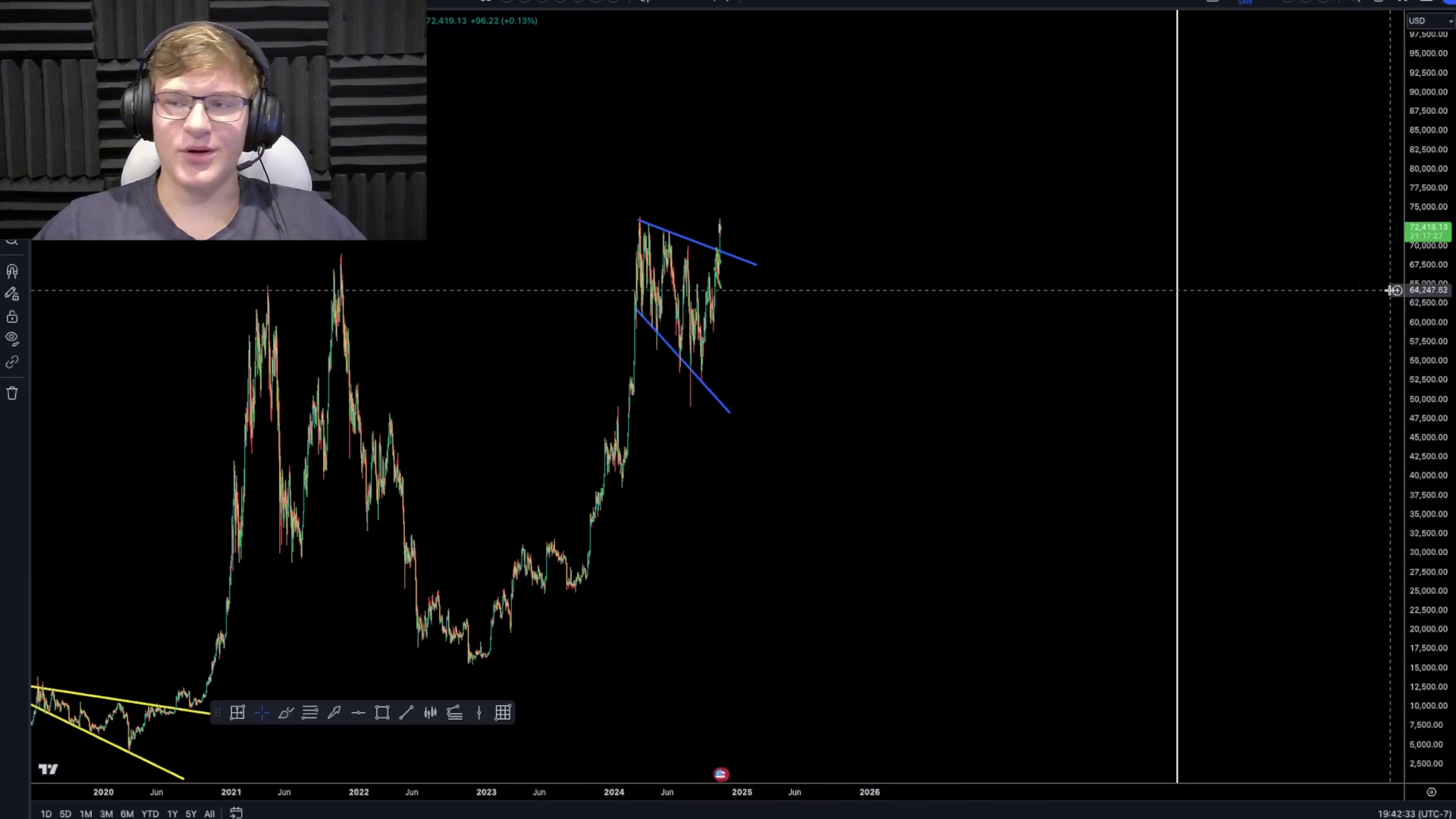
{"action": "left_click_drag", "start_coordinate": [1396, 290], "coordinate": [1315, 481]}
{"action": "left_click_drag", "start_coordinate": [1420, 335], "coordinate": [1412, 455]}
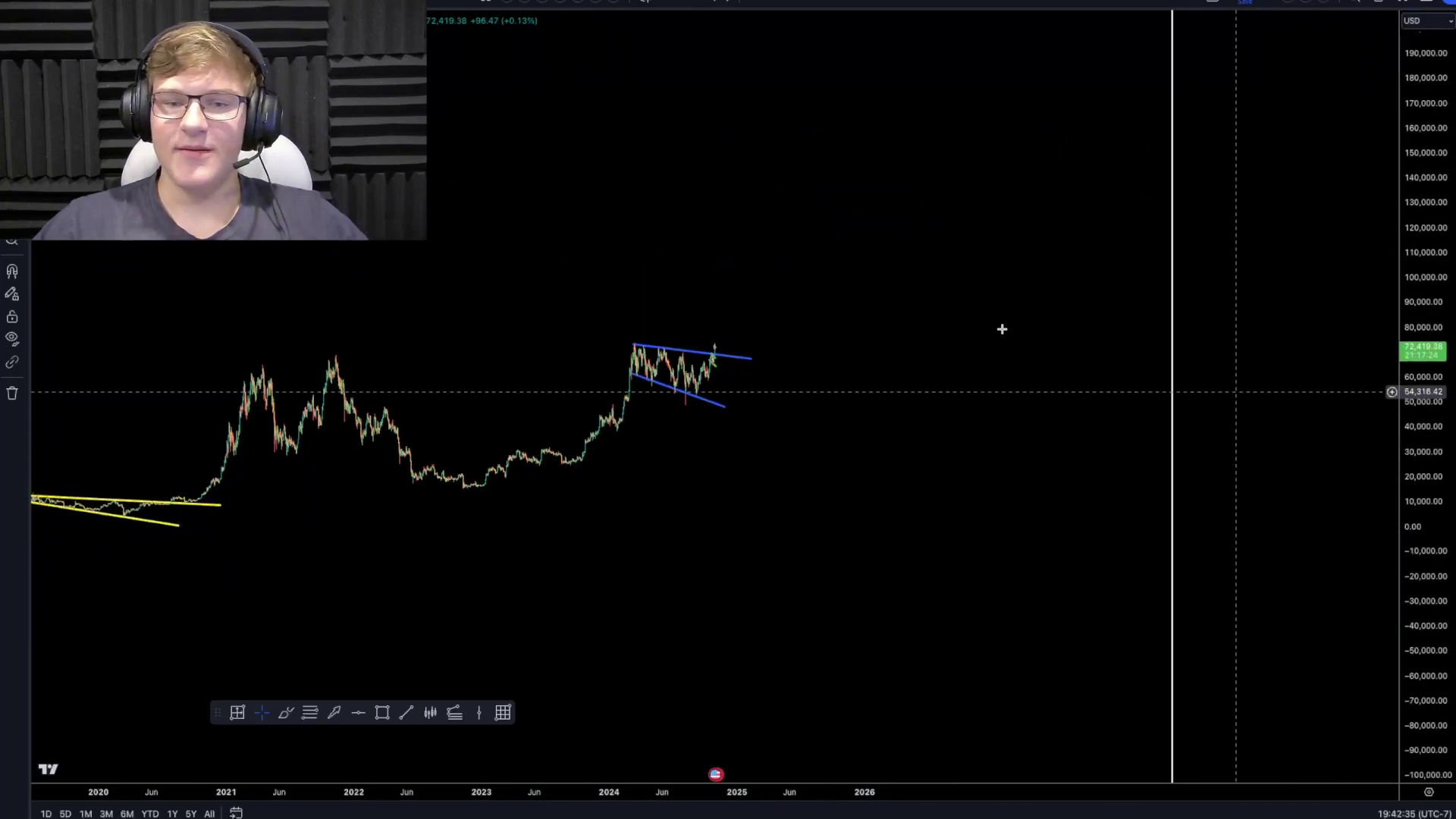
{"action": "left_click_drag", "start_coordinate": [955, 363], "coordinate": [841, 482]}
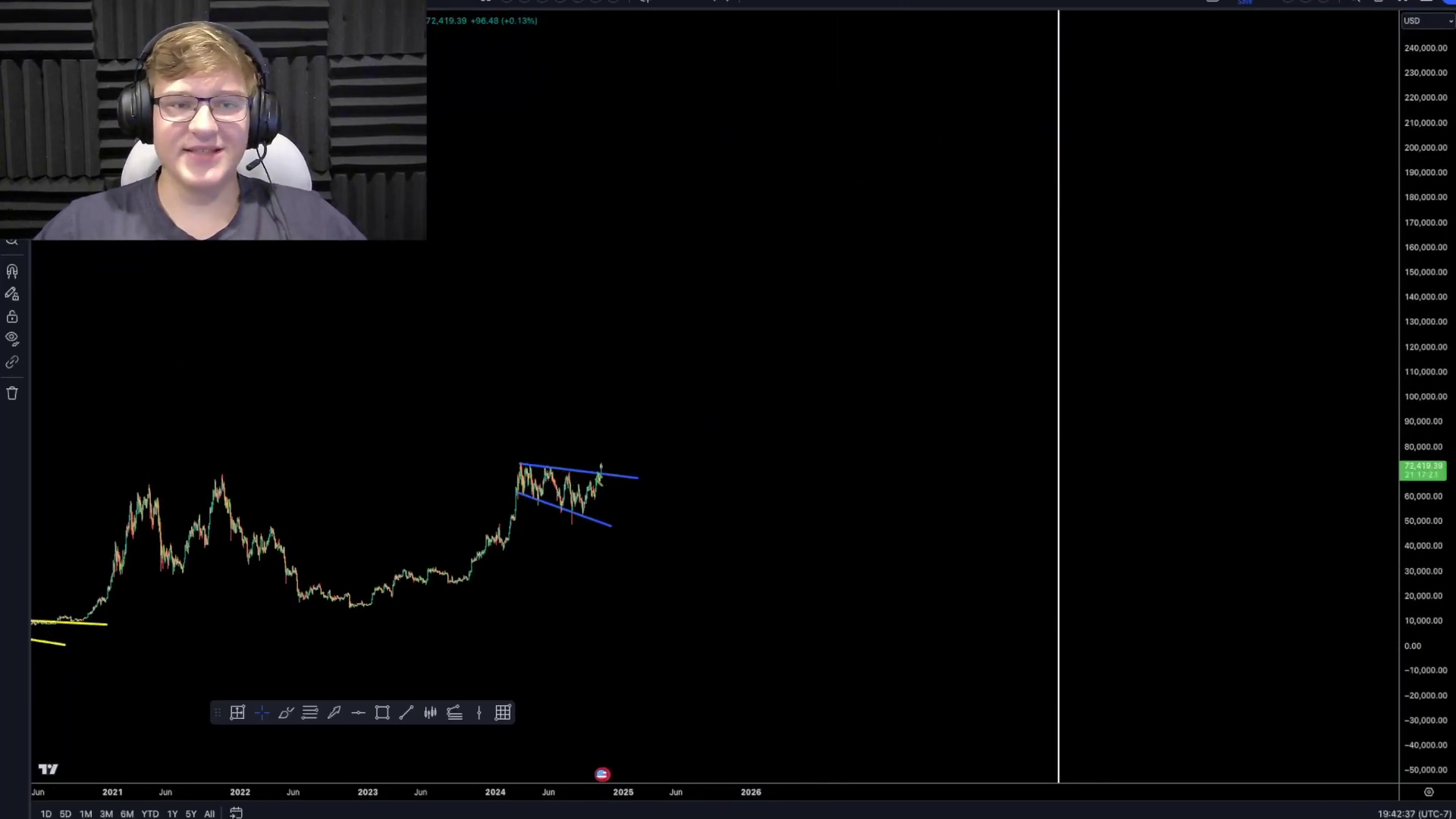
{"action": "left_click", "coordinate": [351, 606]}
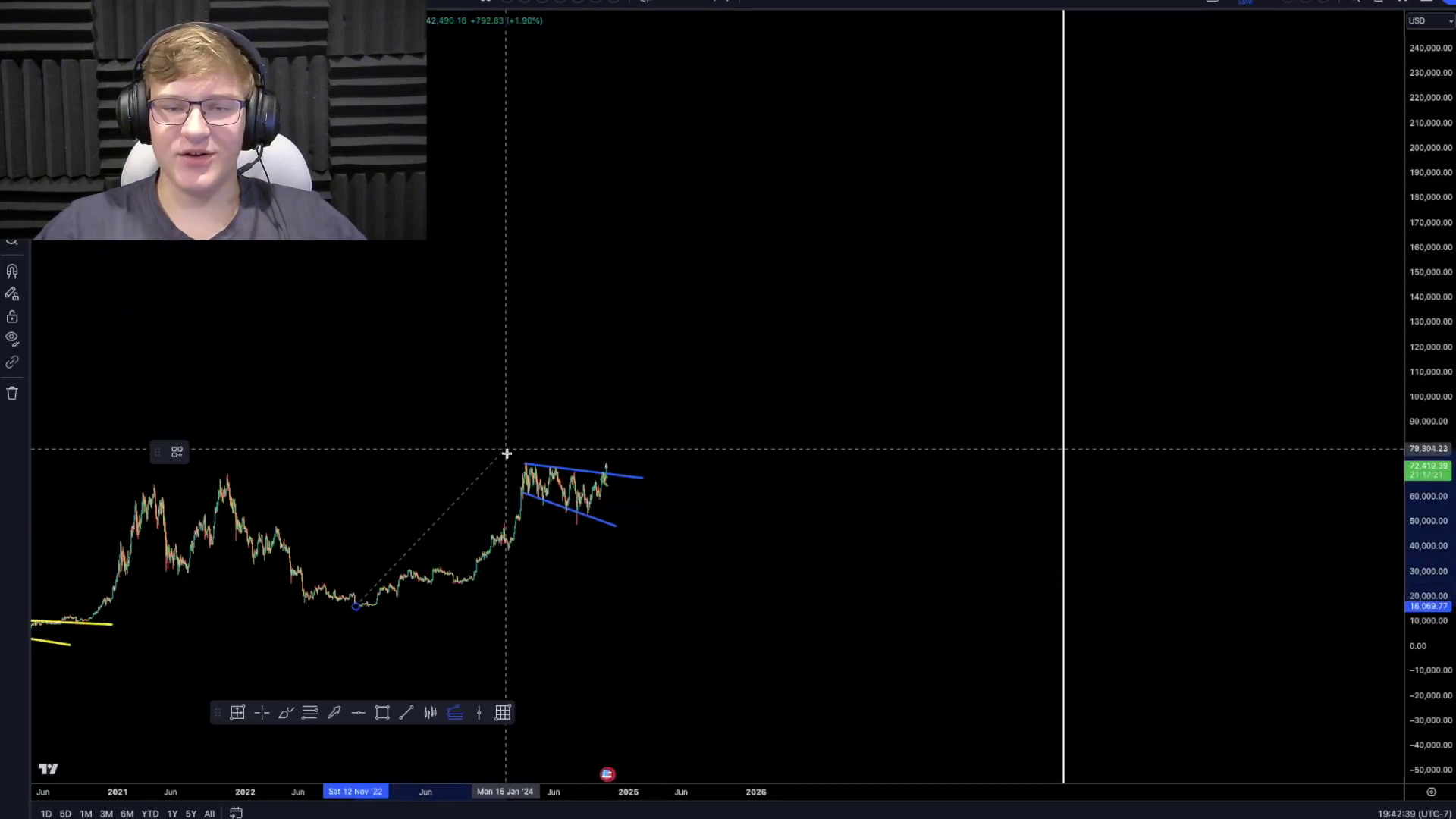
{"action": "left_click", "coordinate": [519, 462]}
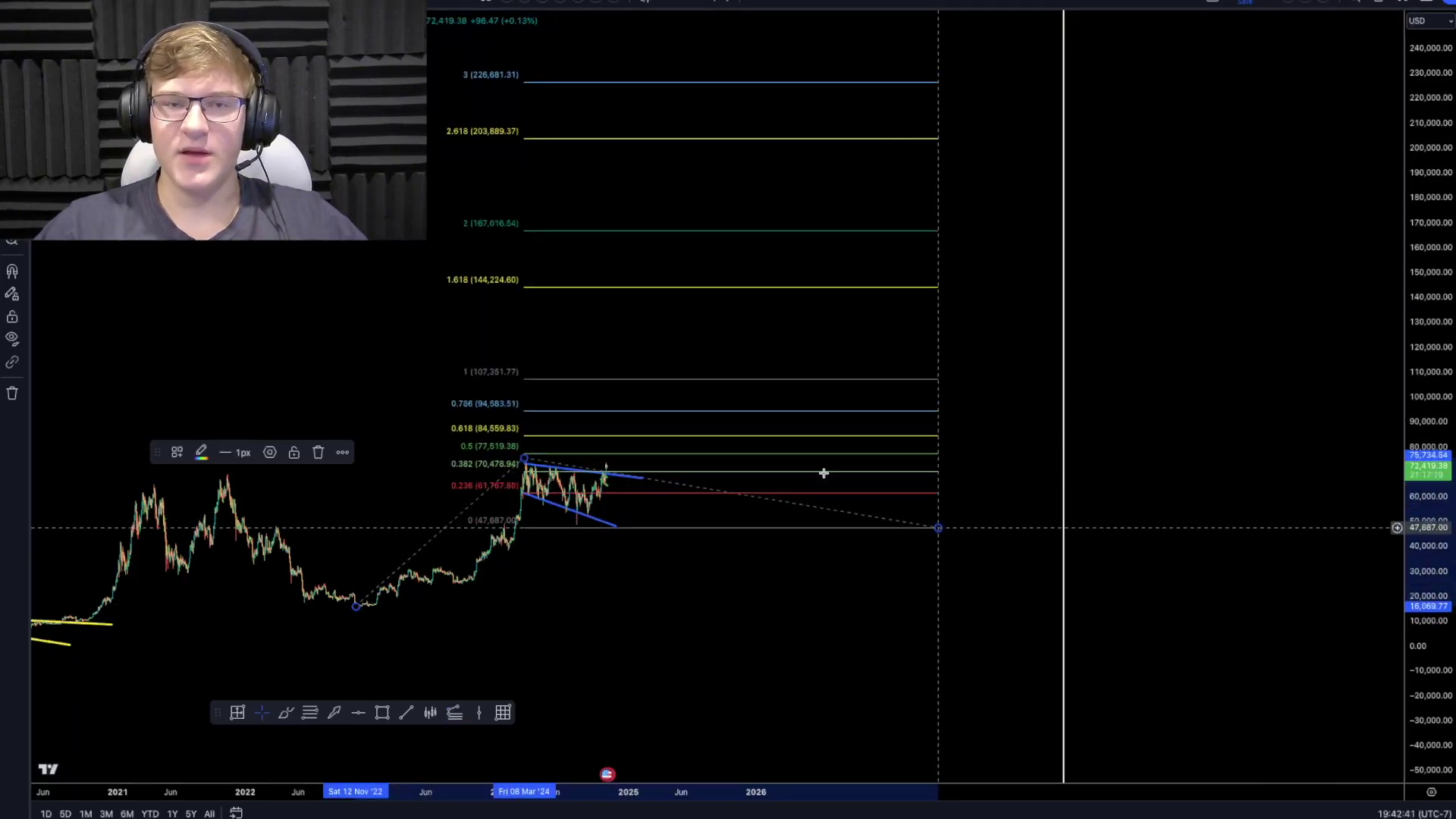
Step: Draw a horizontal yellow trend line at about 351,365, just above extension level 5, from April 2023 to beyond the white vertical line
{"action": "left_click_drag", "start_coordinate": [373, 265], "coordinate": [361, 651]}
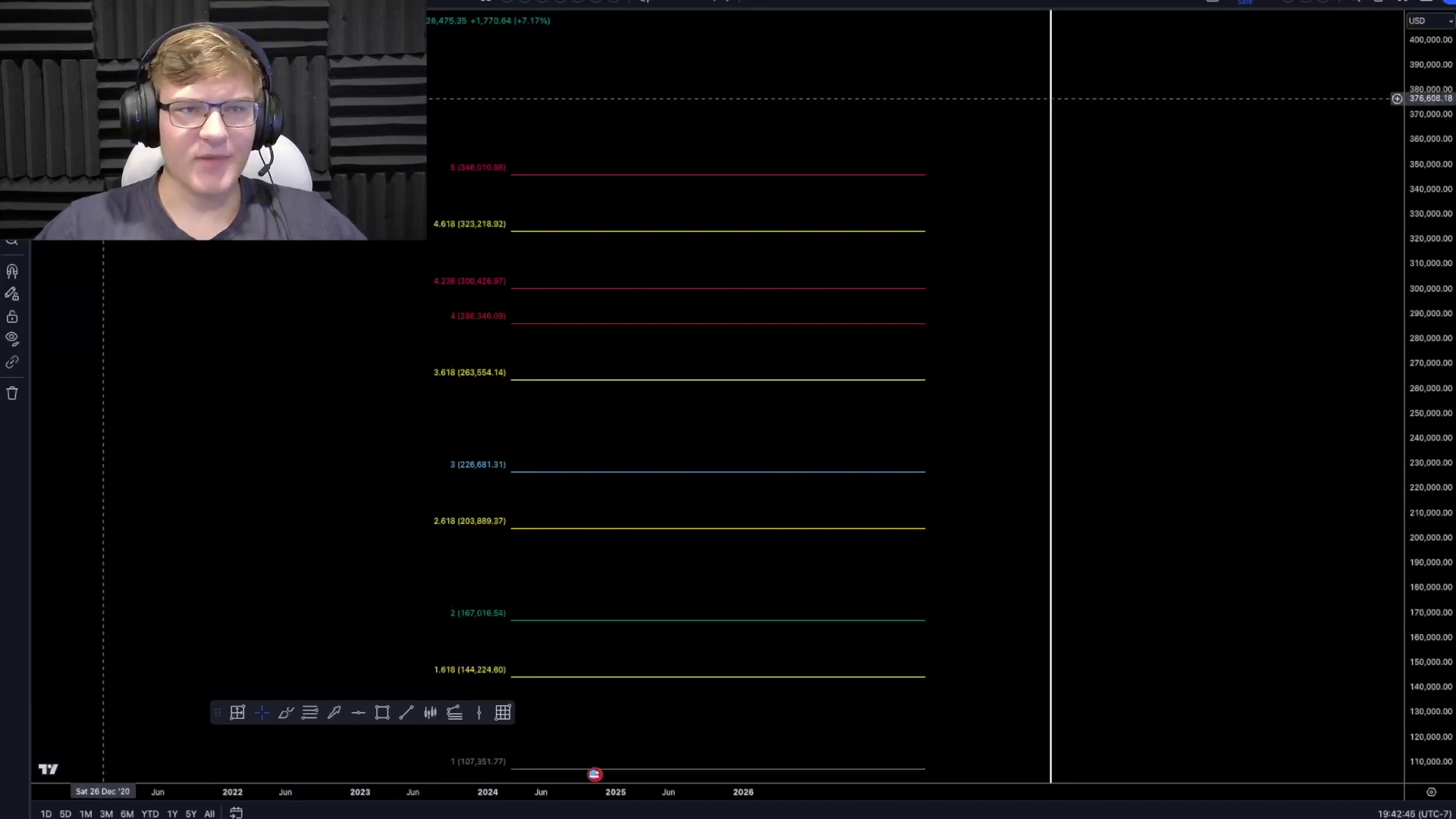
{"action": "key", "text": "alt+t"}
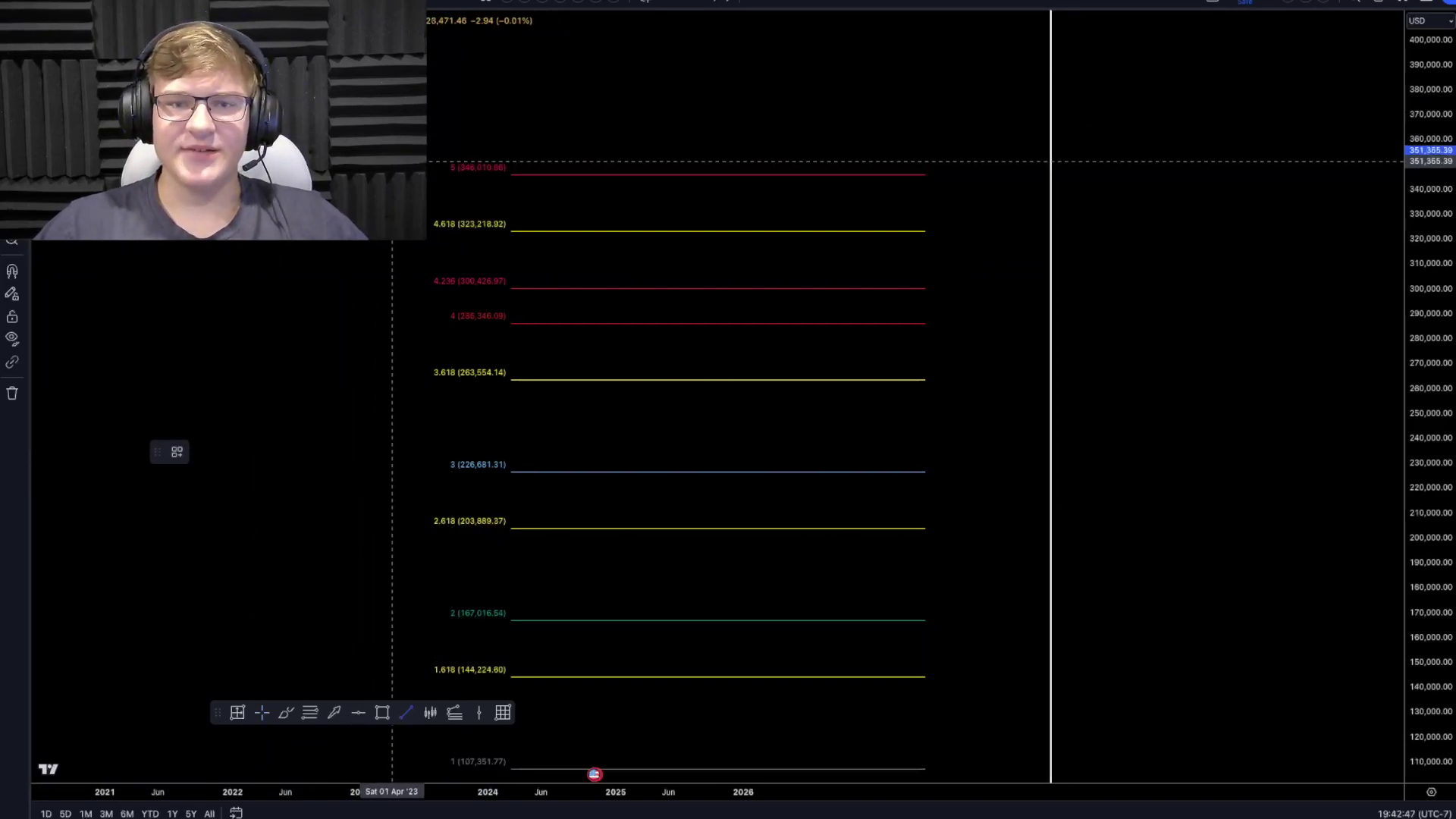
{"action": "left_click", "coordinate": [392, 160]}
{"action": "left_click", "coordinate": [1245, 162]}
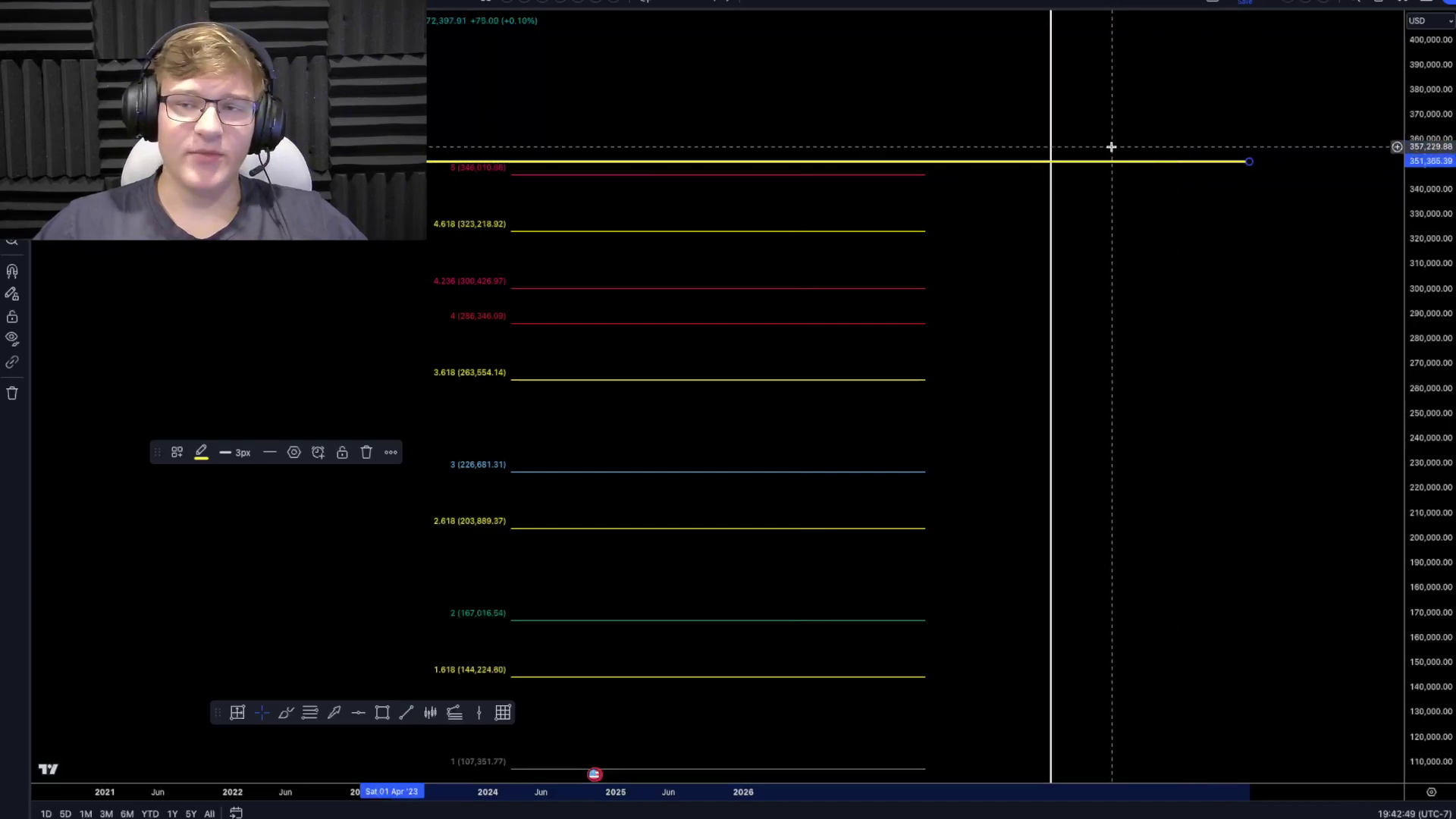
Step: Compare the yellow 2019–2020 channel with the blue 2024 channel on the price chart
{"action": "left_click_drag", "start_coordinate": [871, 110], "coordinate": [1324, 2]}
{"action": "left_click_drag", "start_coordinate": [652, 629], "coordinate": [871, 260]}
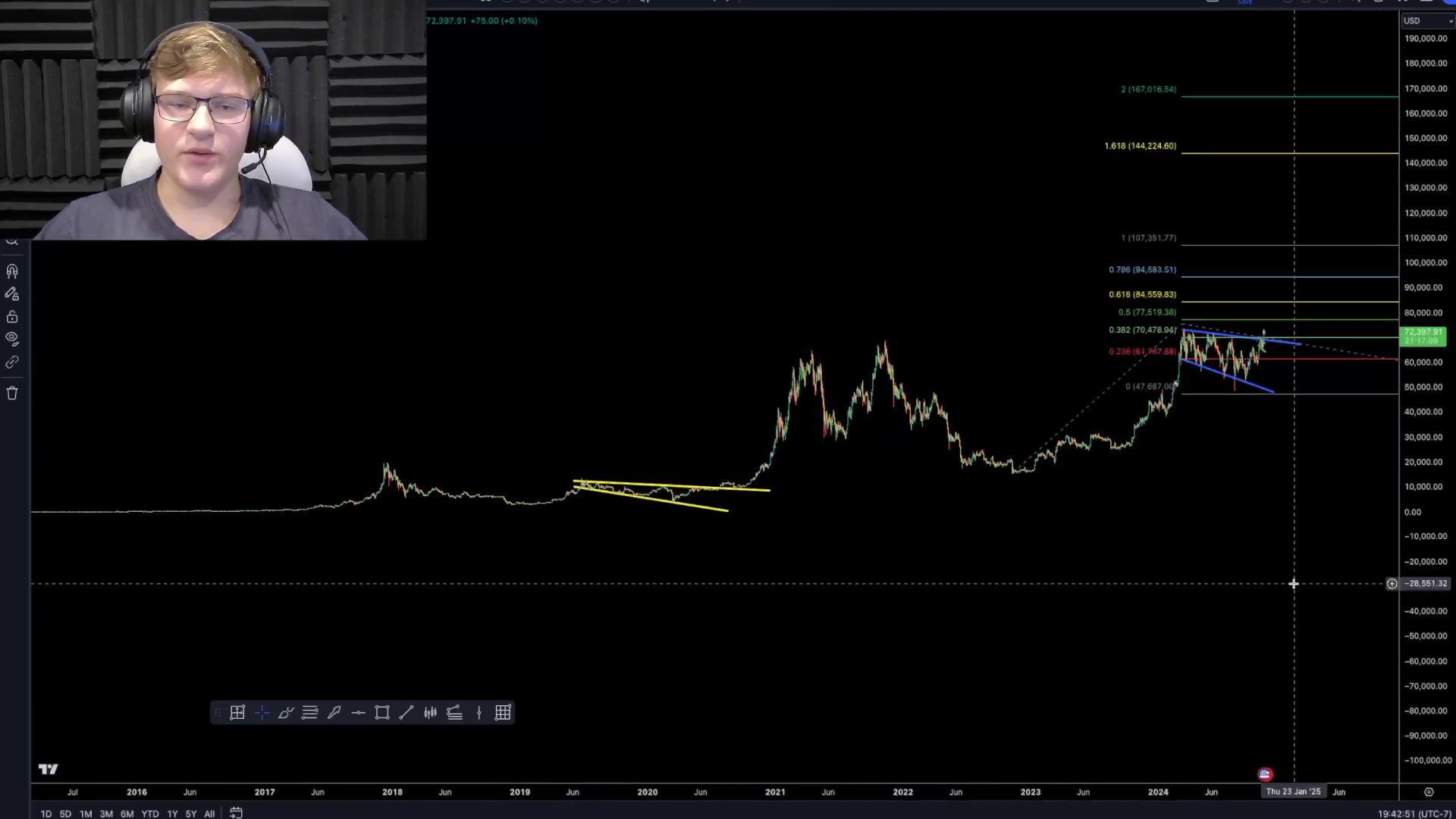
{"action": "double_click", "coordinate": [1420, 687]}
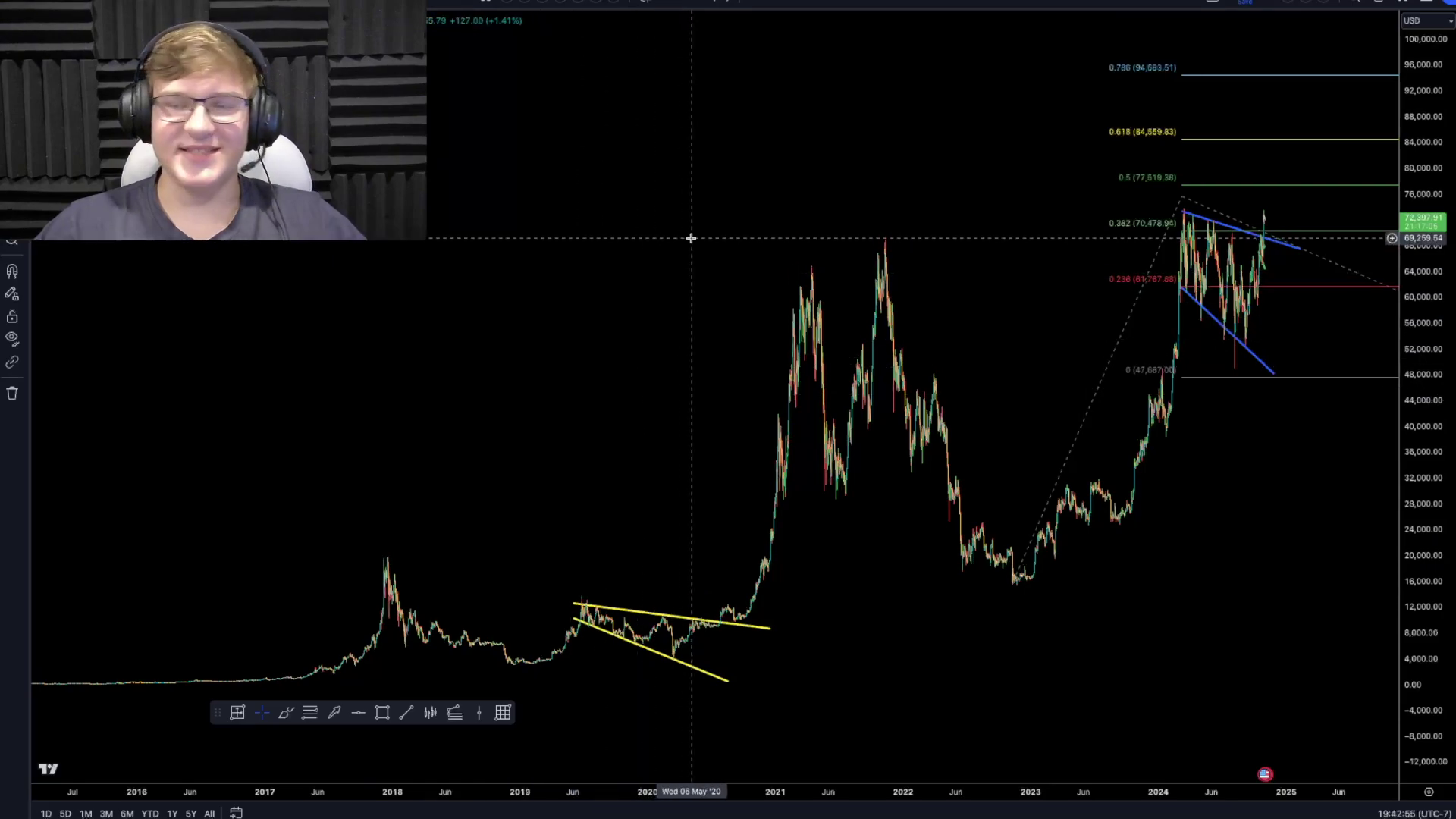
{"action": "left_click_drag", "start_coordinate": [843, 260], "coordinate": [355, 399]}
{"action": "scroll", "coordinate": [468, 477], "scroll_direction": "up", "scroll_amount": 3}
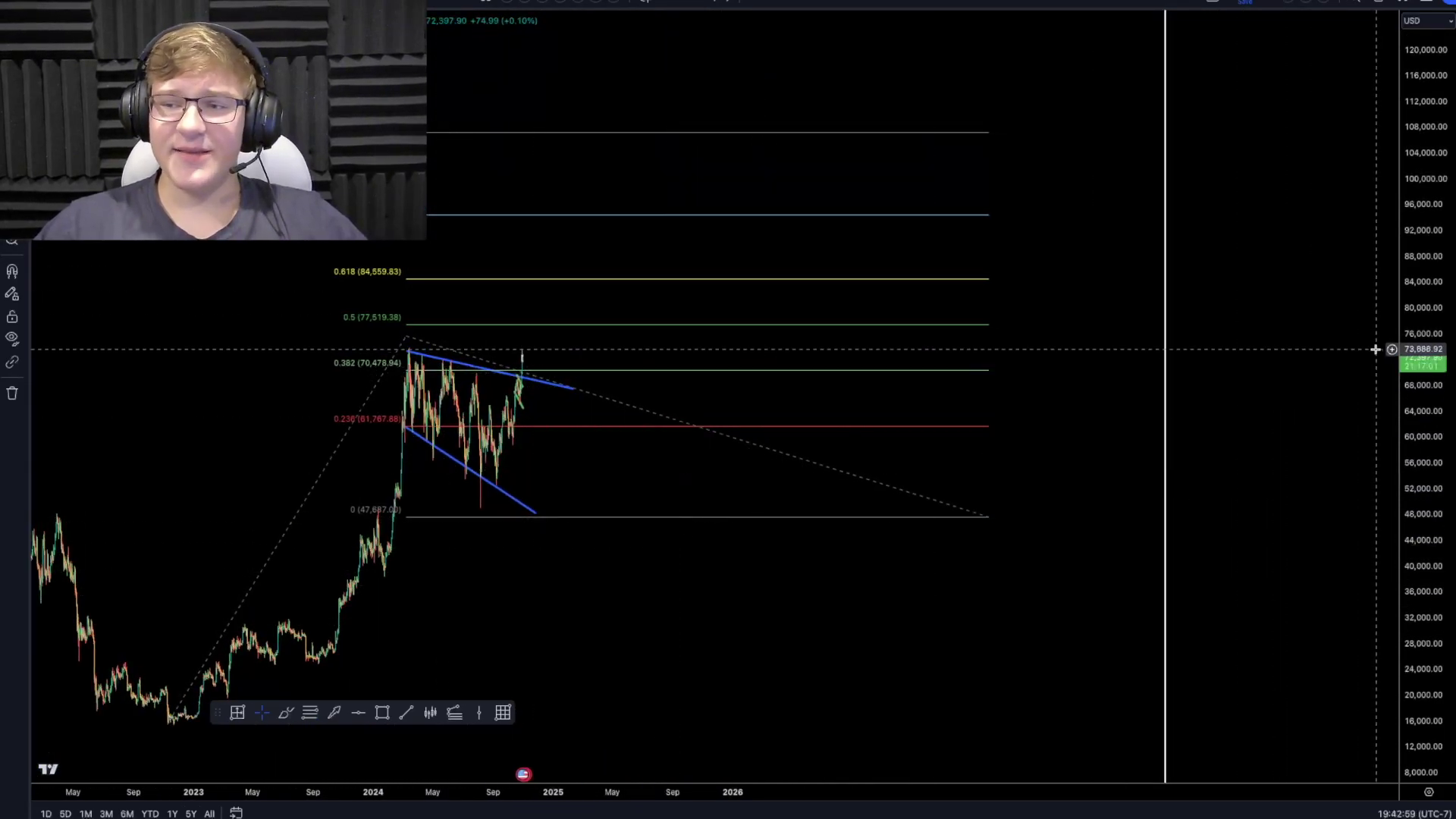
Step: Examine the Fibonacci extension levels above the blue 2024 channel, from 0.236 up to 4.618, against the earlier price history
{"action": "left_click_drag", "start_coordinate": [1388, 344], "coordinate": [1387, 692]}
{"action": "scroll", "coordinate": [1210, 597], "scroll_direction": "down", "scroll_amount": 1}
{"action": "scroll", "coordinate": [1210, 597], "scroll_direction": "down", "scroll_amount": 3}
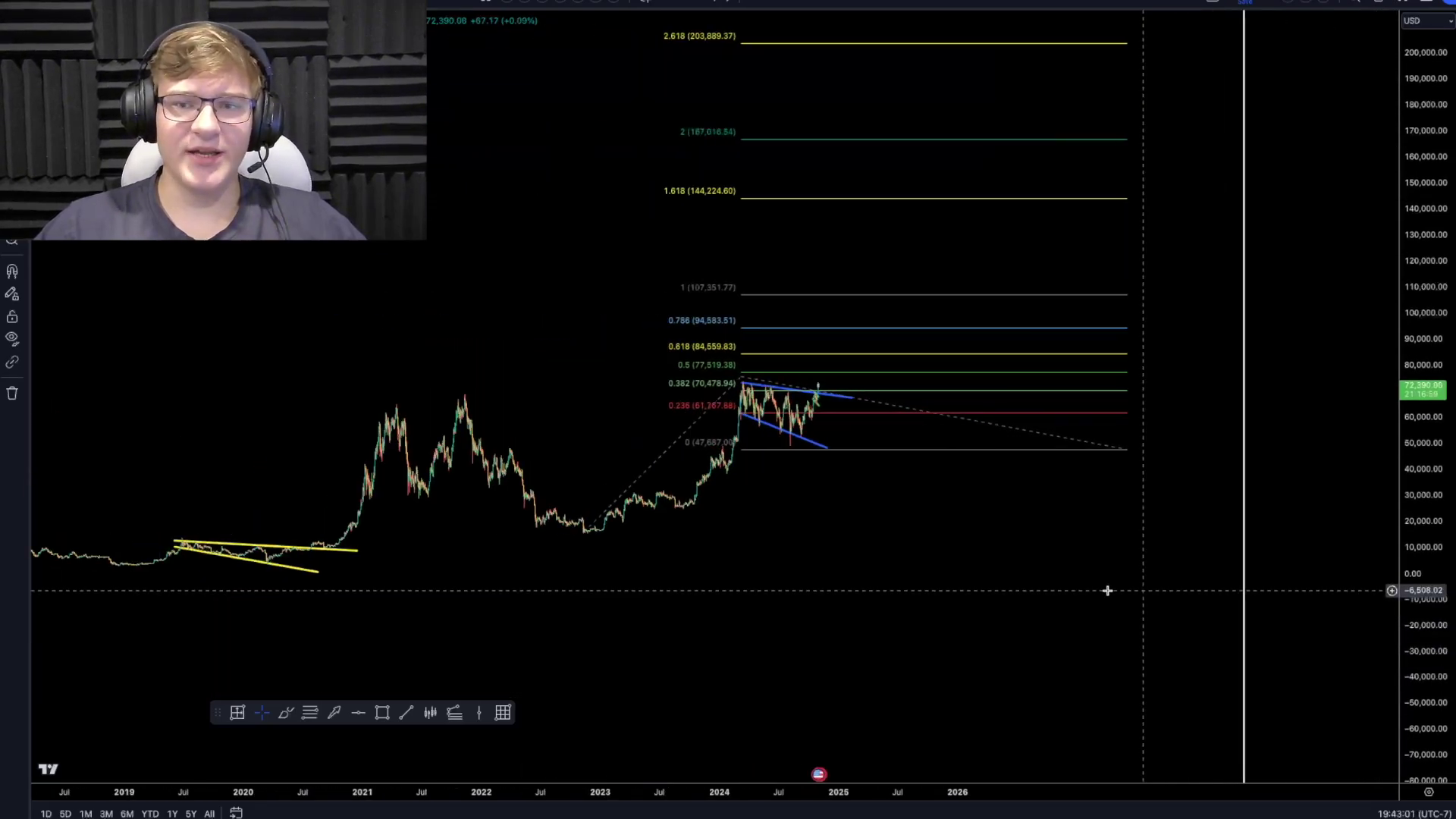
{"action": "left_click_drag", "start_coordinate": [1108, 591], "coordinate": [1079, 651]}
{"action": "scroll", "coordinate": [1009, 656], "scroll_direction": "up", "scroll_amount": 1}
{"action": "scroll", "coordinate": [1009, 656], "scroll_direction": "up", "scroll_amount": 2}
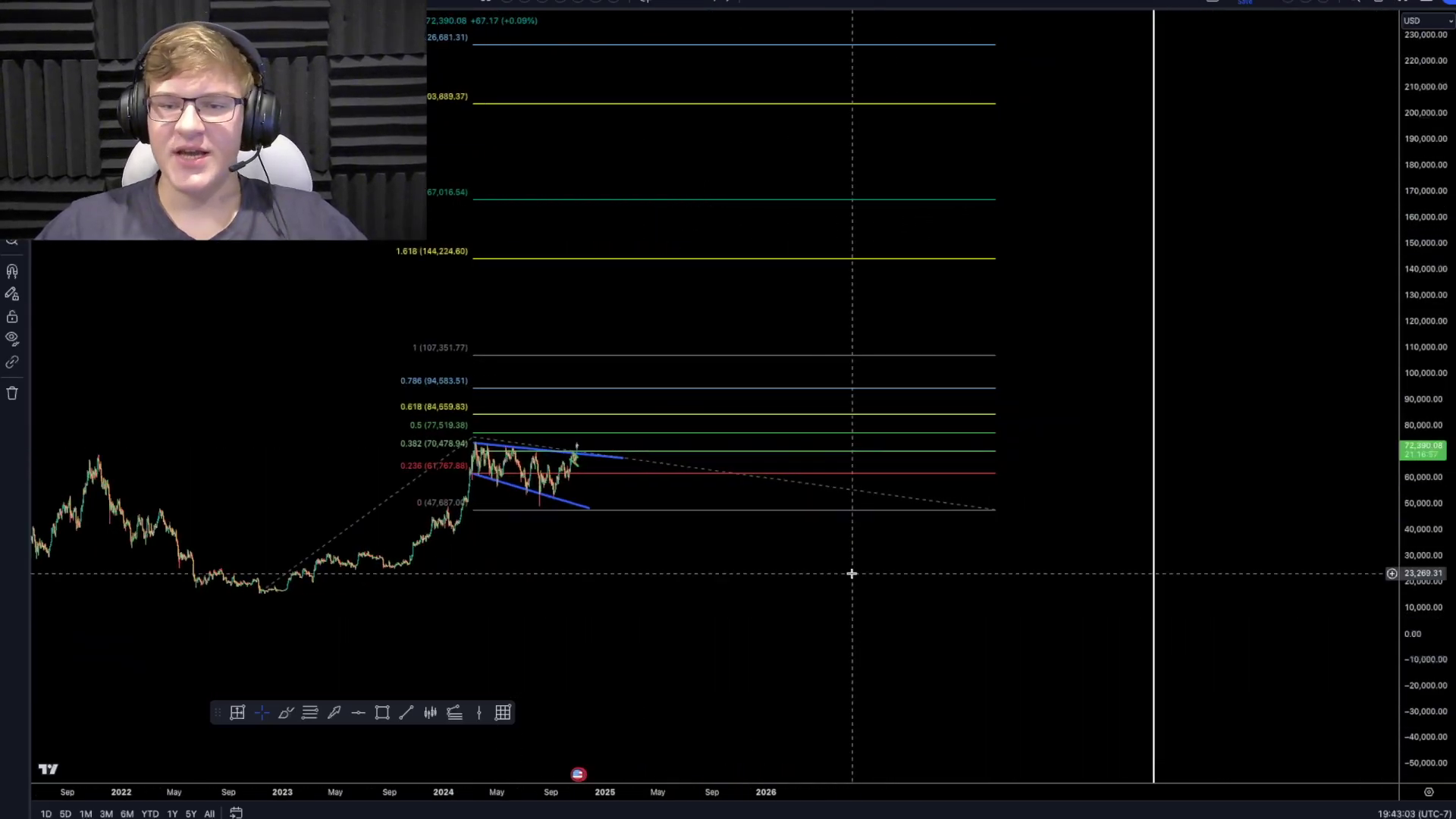
{"action": "left_click_drag", "start_coordinate": [835, 560], "coordinate": [906, 624]}
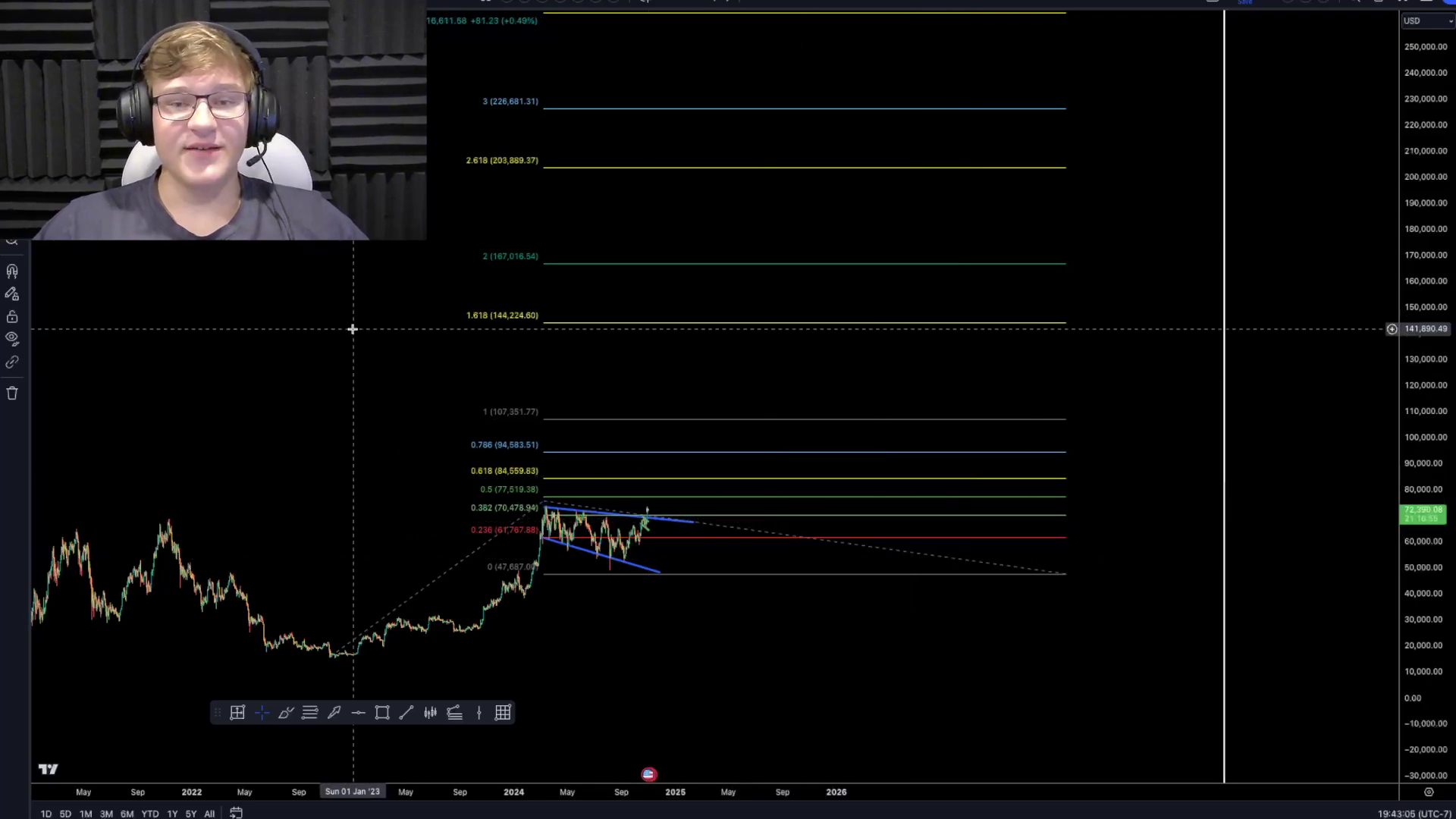
{"action": "left_click_drag", "start_coordinate": [361, 374], "coordinate": [377, 413]}
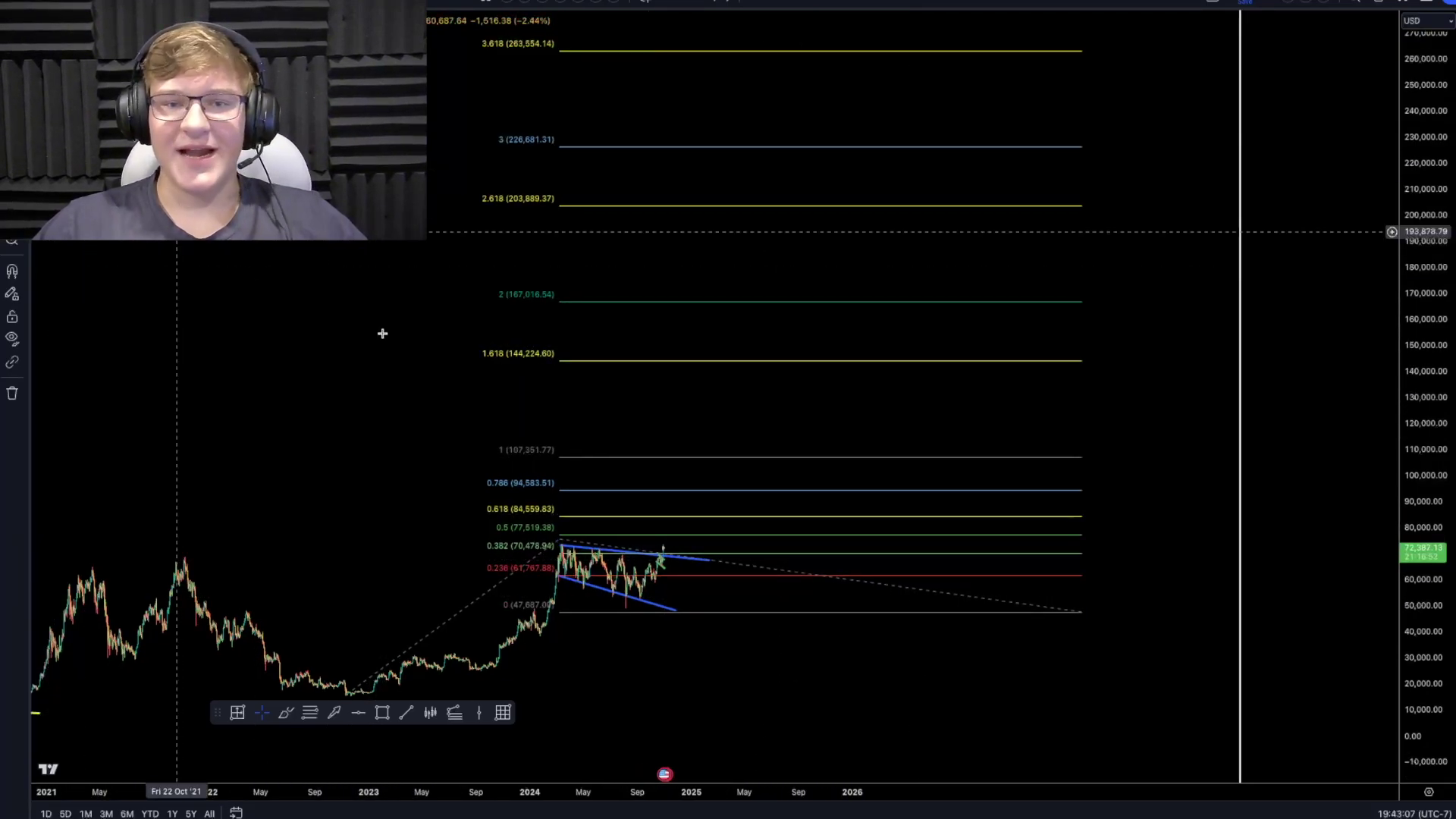
{"action": "scroll", "coordinate": [382, 334], "scroll_direction": "down", "scroll_amount": 2}
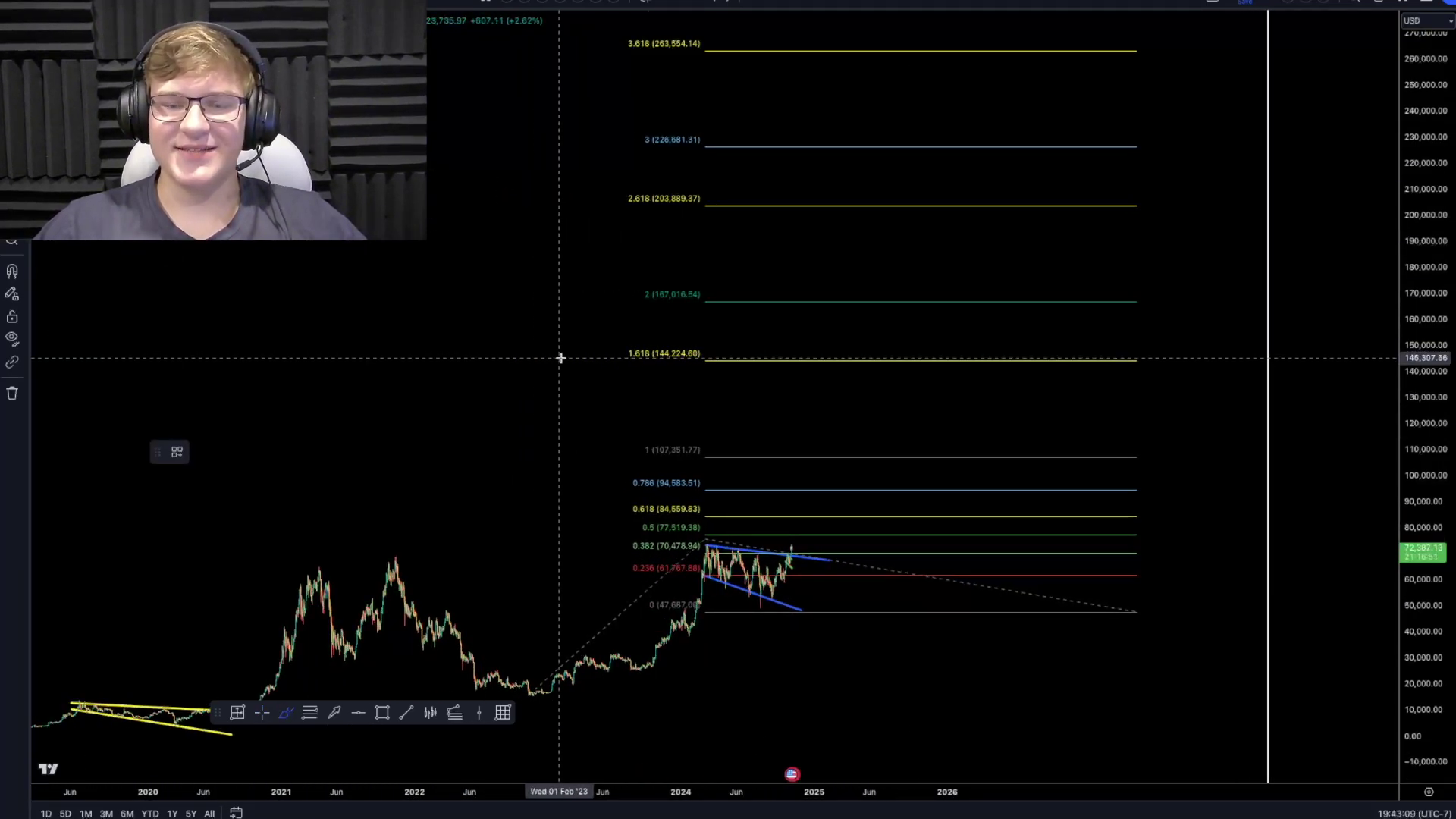
{"action": "left_click_drag", "start_coordinate": [1415, 235], "coordinate": [1415, 451]}
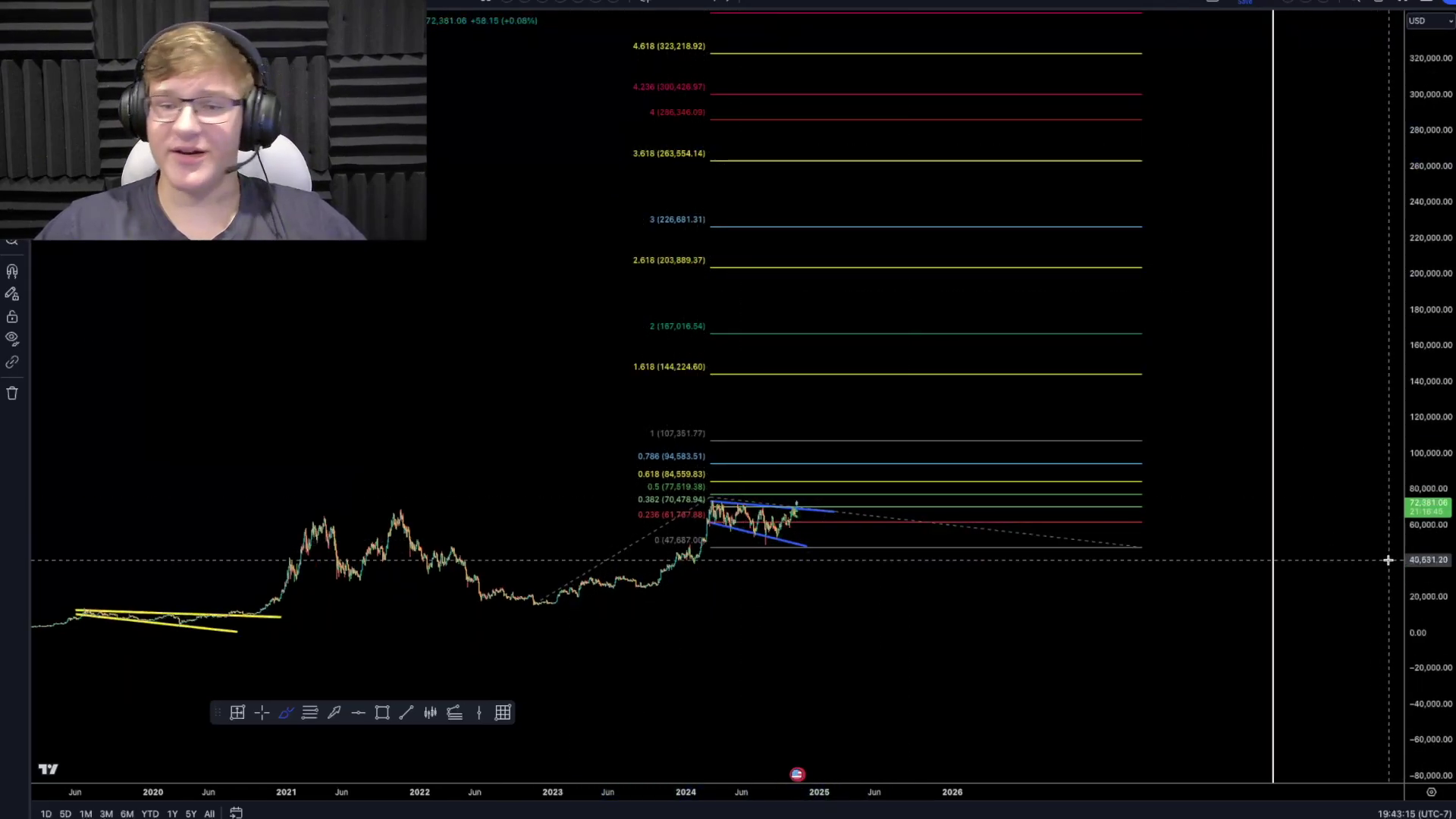
{"action": "left_click_drag", "start_coordinate": [1411, 534], "coordinate": [1395, 46]}
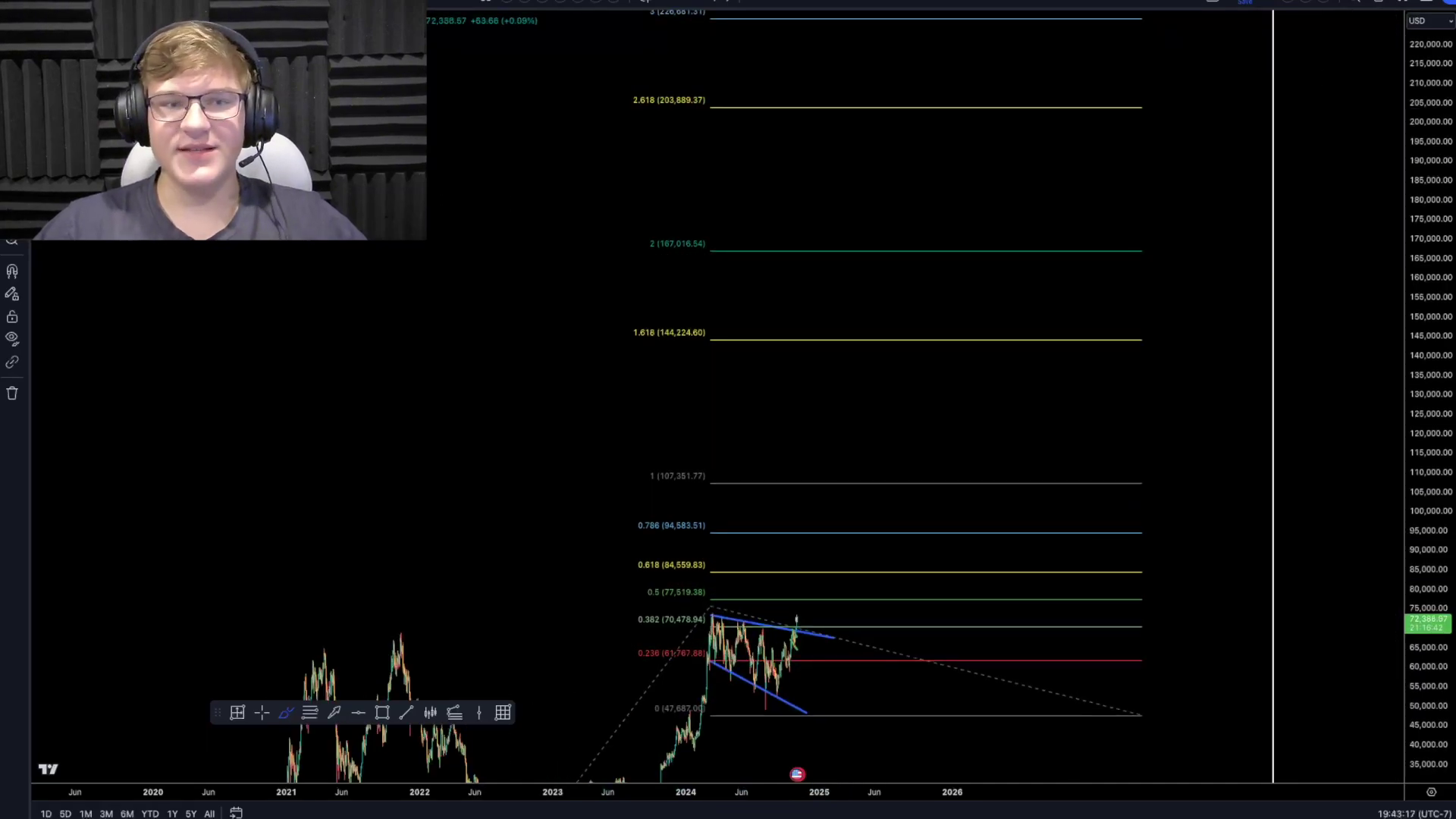
Step: Draw a nearly horizontal yellow trend line at about 145,700, just above extension level 1.618, from October 2022 to late 2027
{"action": "key", "text": "Escape"}
{"action": "left_click_drag", "start_coordinate": [530, 397], "coordinate": [495, 227]}
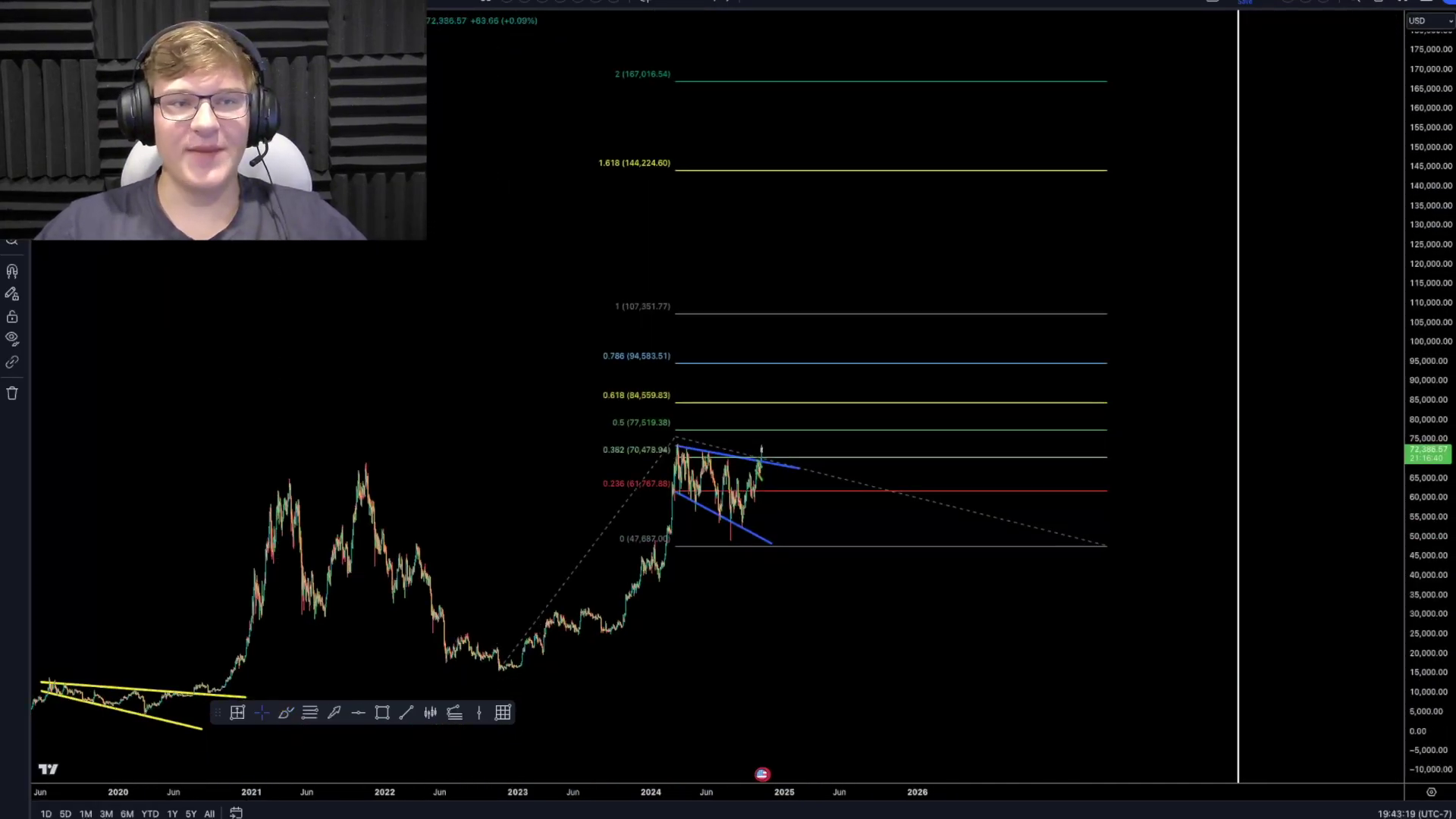
{"action": "key", "text": "alt+t"}
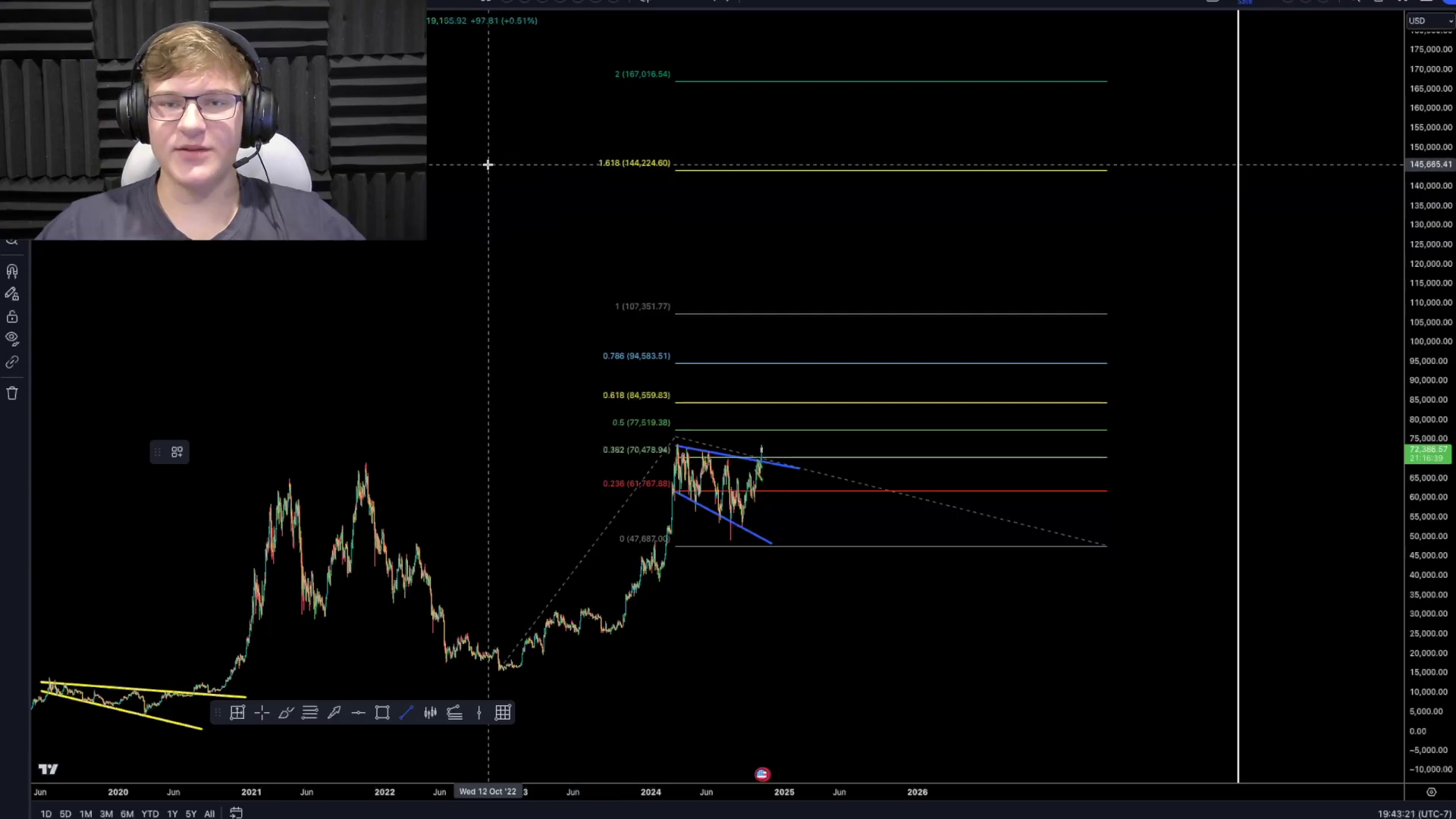
{"action": "left_click_drag", "start_coordinate": [488, 164], "coordinate": [1179, 162]}
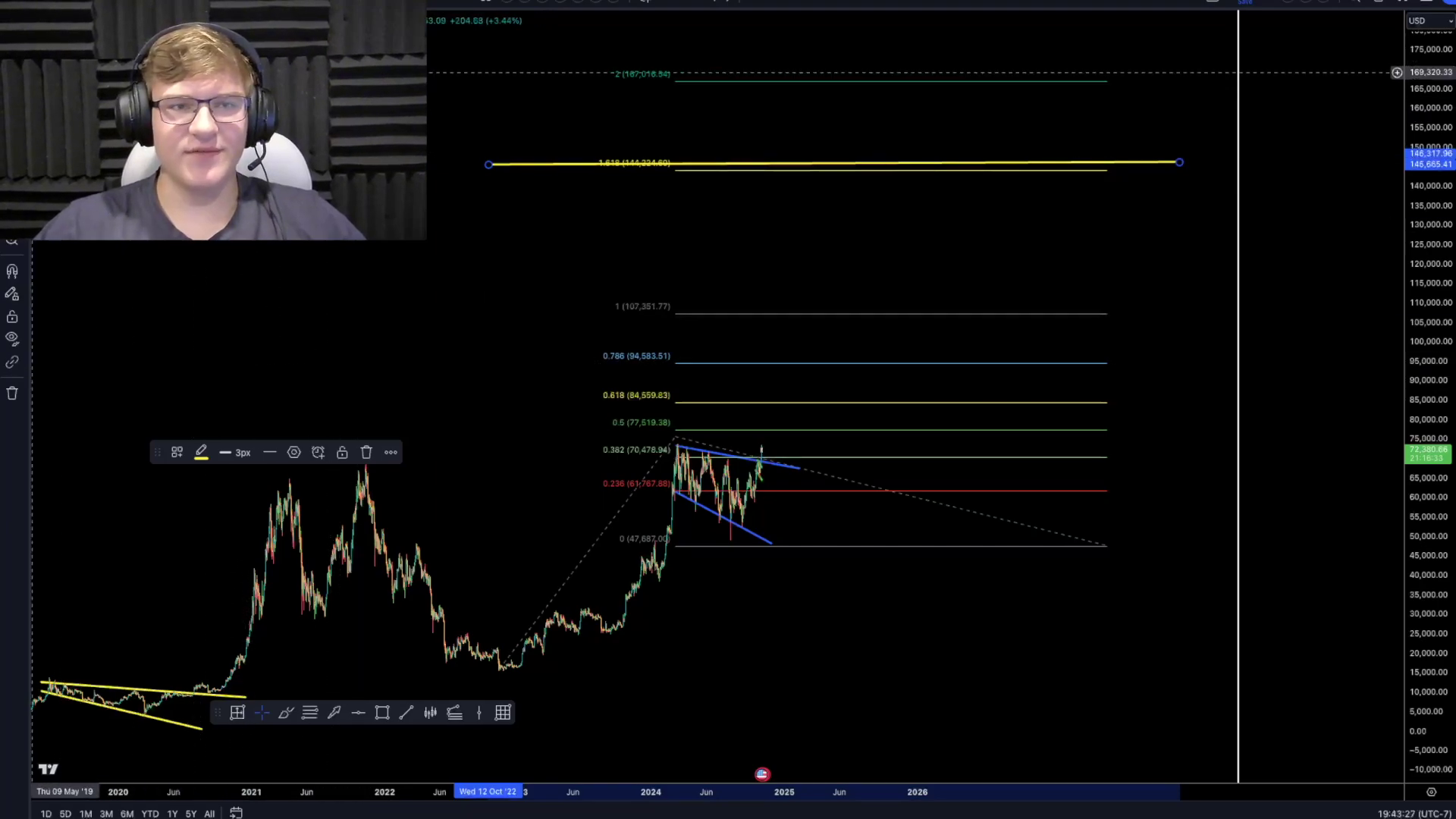
Step: Draw a yellow trend line from the November 2022 low at about 15,645 to March 2024 at about 73,395, and move it to the September 2024 low
{"action": "left_click", "coordinate": [406, 712]}
{"action": "left_click", "coordinate": [501, 669]}
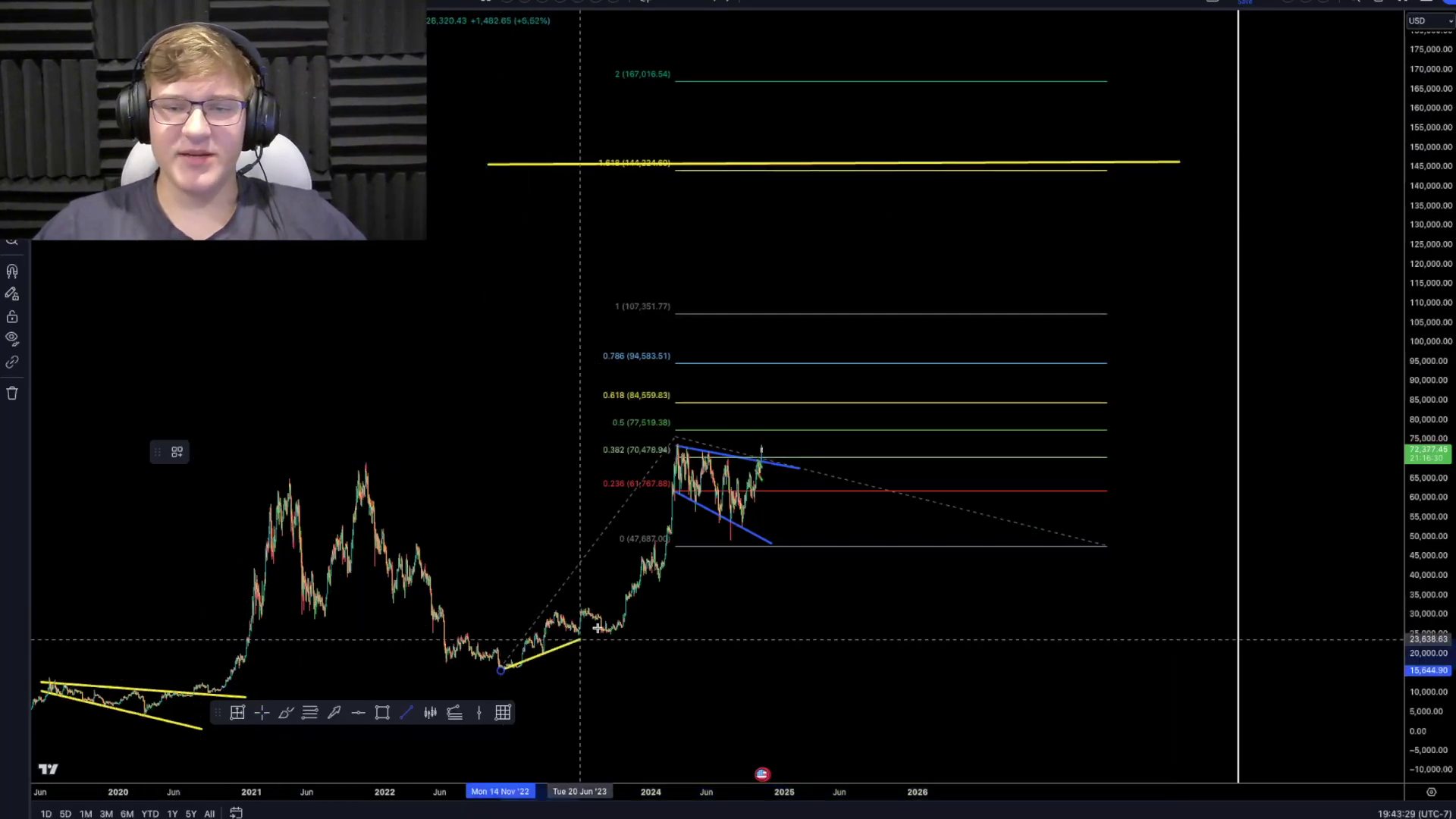
{"action": "left_click", "coordinate": [679, 448]}
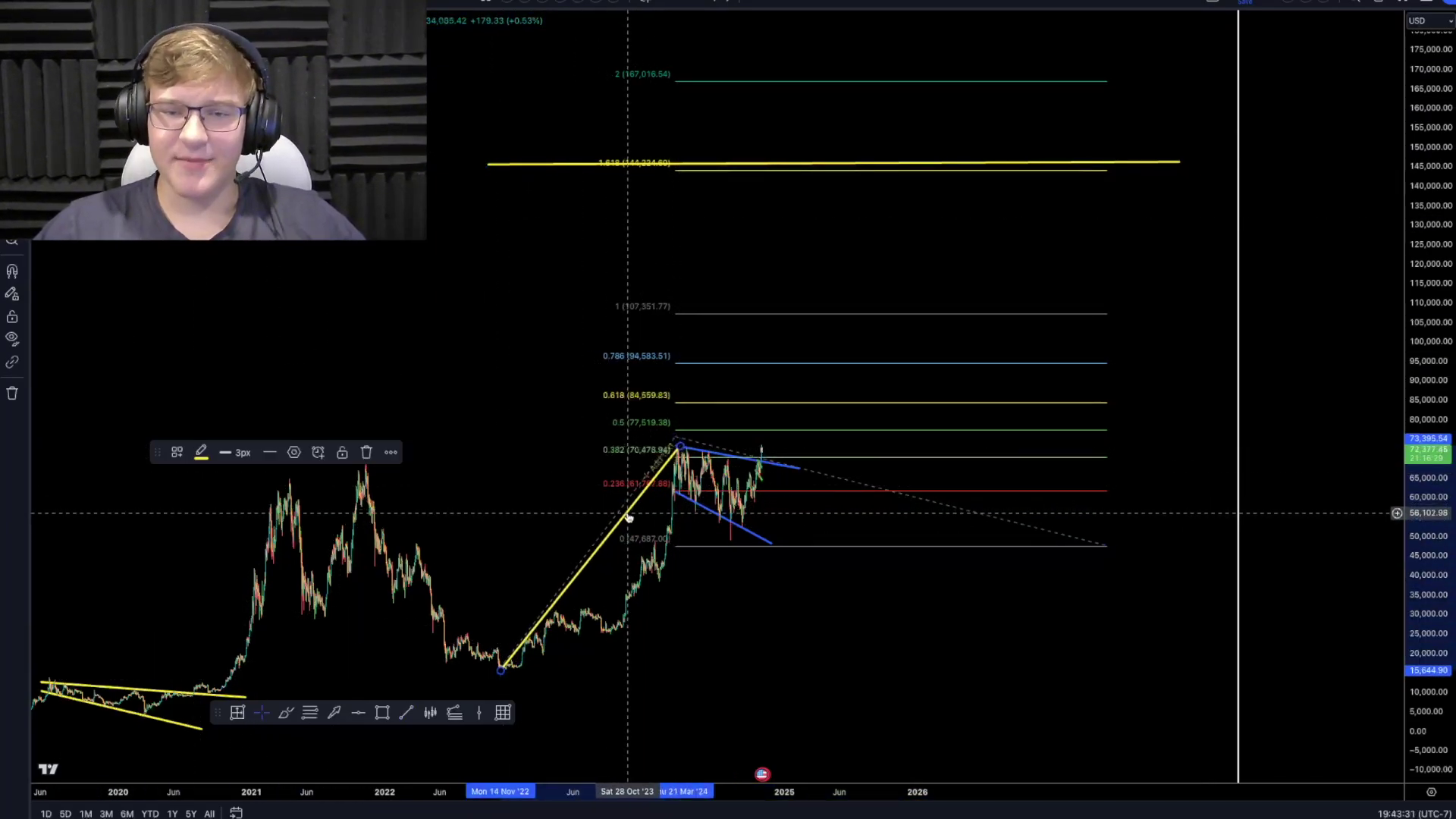
{"action": "left_click_drag", "start_coordinate": [628, 517], "coordinate": [872, 372]}
{"action": "left_click", "coordinate": [837, 226]}
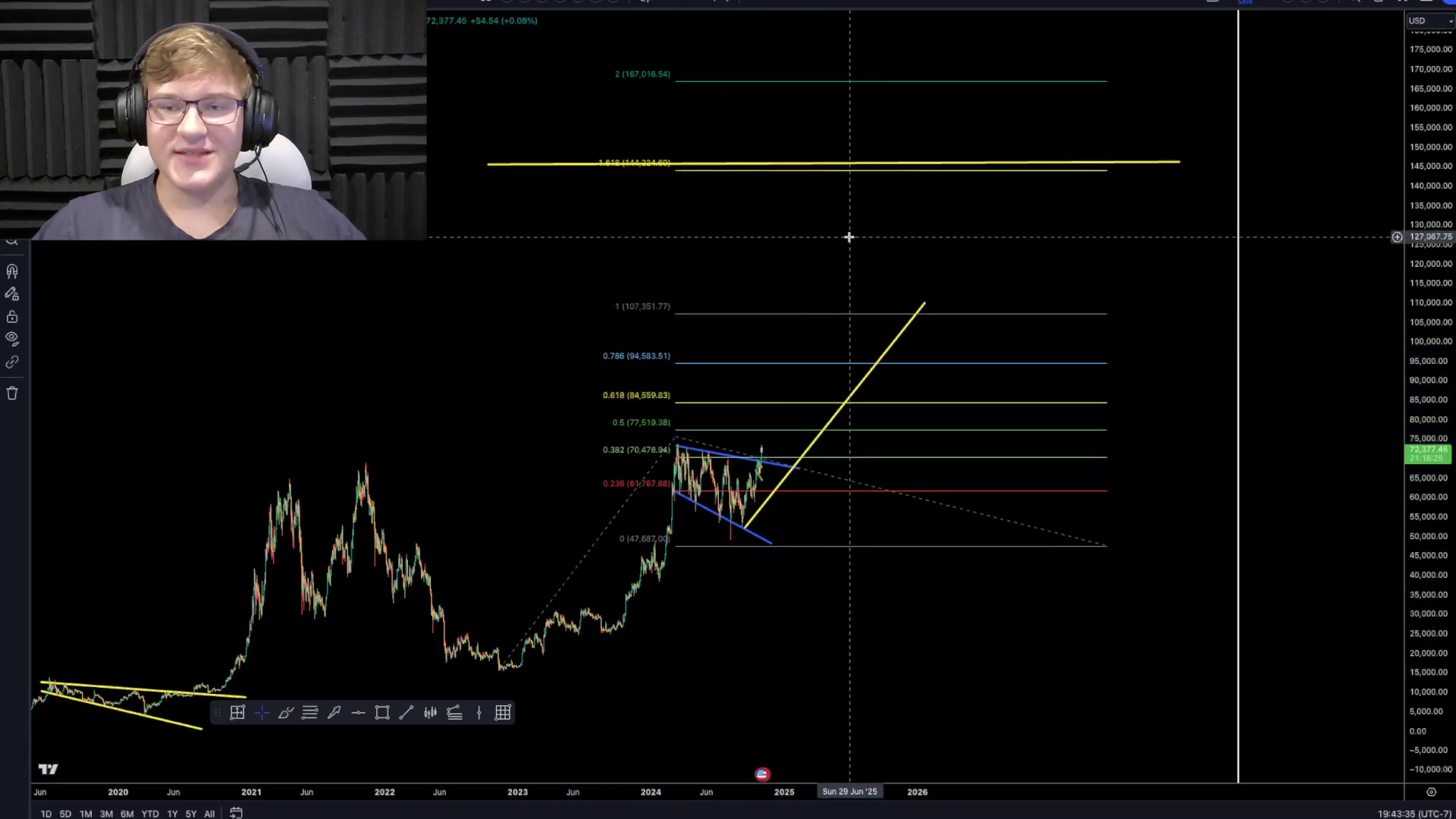
Step: Lower the later end of the yellow line near extension level 1.618 to about 144,380
{"action": "left_click_drag", "start_coordinate": [825, 248], "coordinate": [819, 205]}
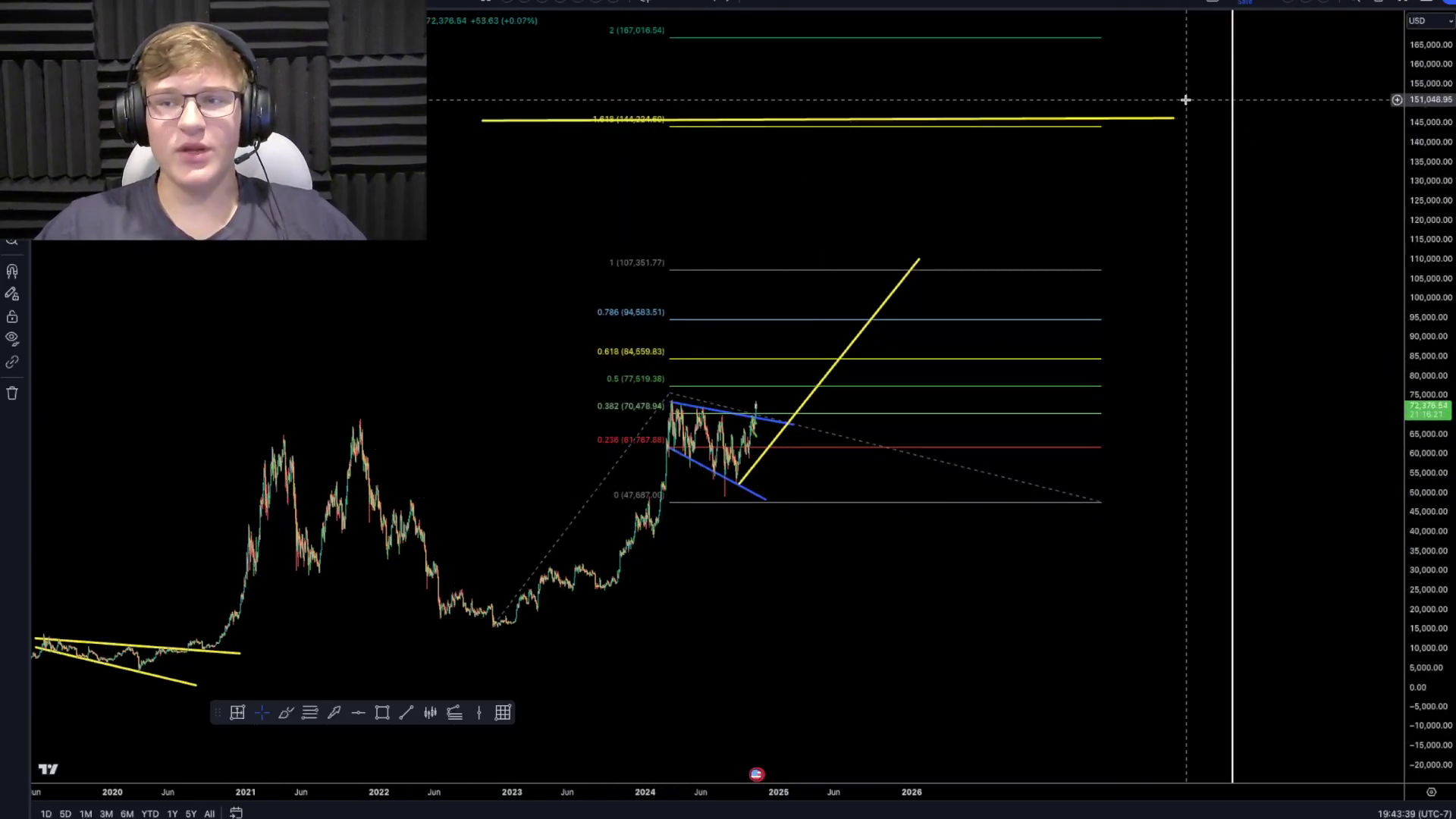
{"action": "left_click_drag", "start_coordinate": [1173, 117], "coordinate": [1172, 126]}
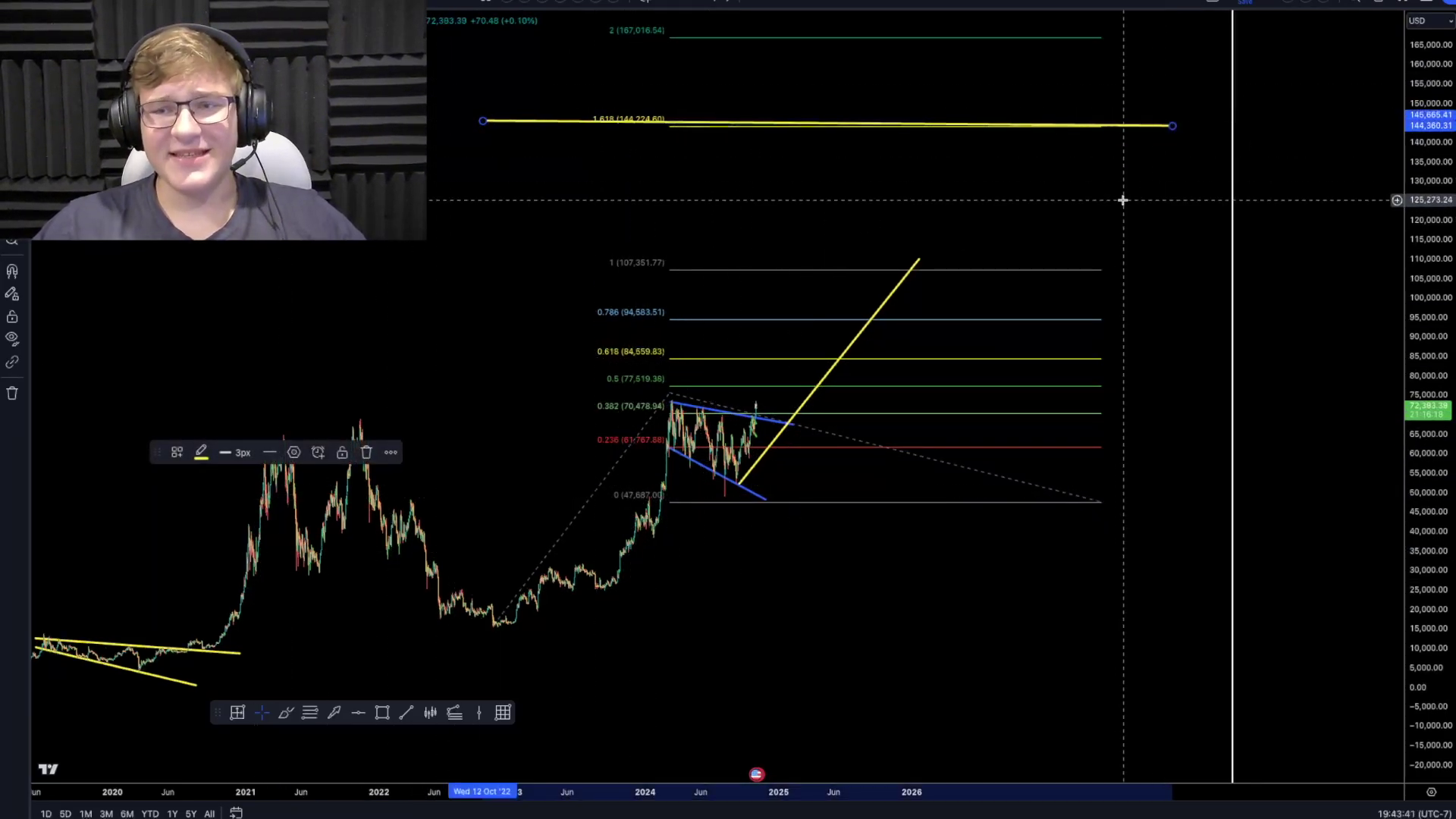
{"action": "left_click", "coordinate": [844, 237]}
{"action": "left_click_drag", "start_coordinate": [810, 233], "coordinate": [782, 263]}
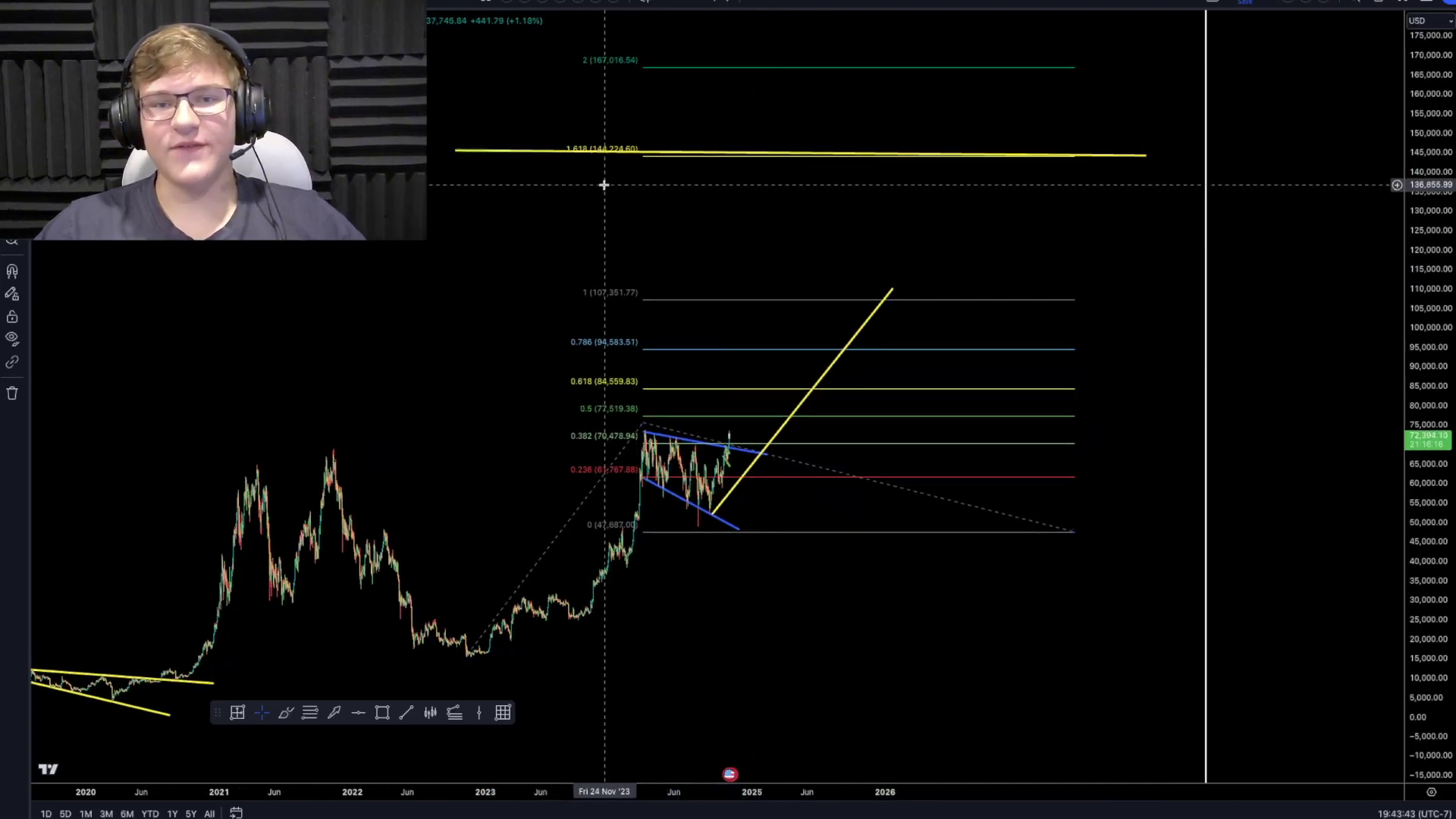
Step: Draw a horizontal yellow trend line at about 213,000, between extension levels 2.618 and 3, from September 2022 to just before the white vertical line
{"action": "left_click_drag", "start_coordinate": [597, 197], "coordinate": [554, 398]}
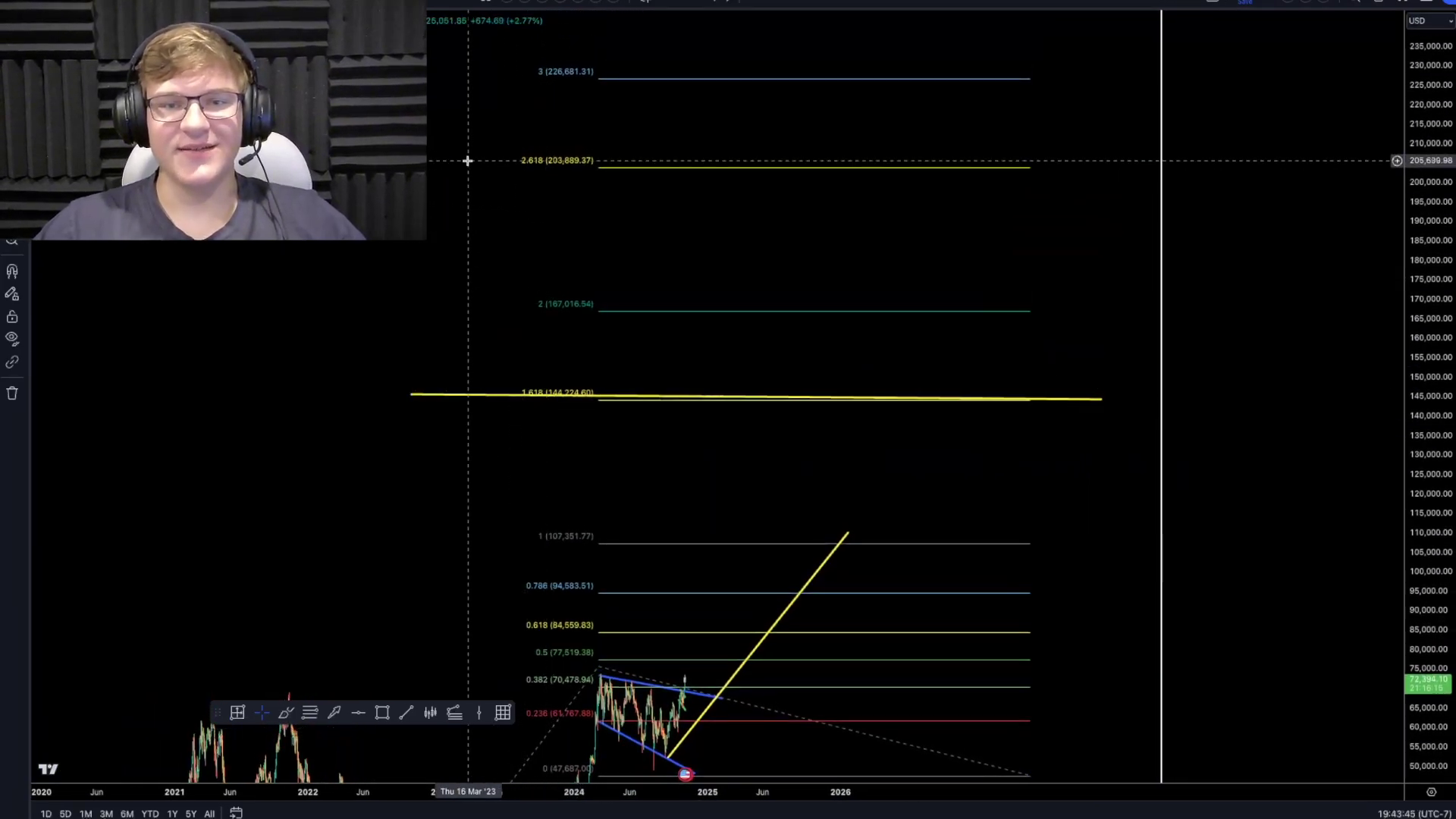
{"action": "left_click_drag", "start_coordinate": [471, 160], "coordinate": [473, 210]}
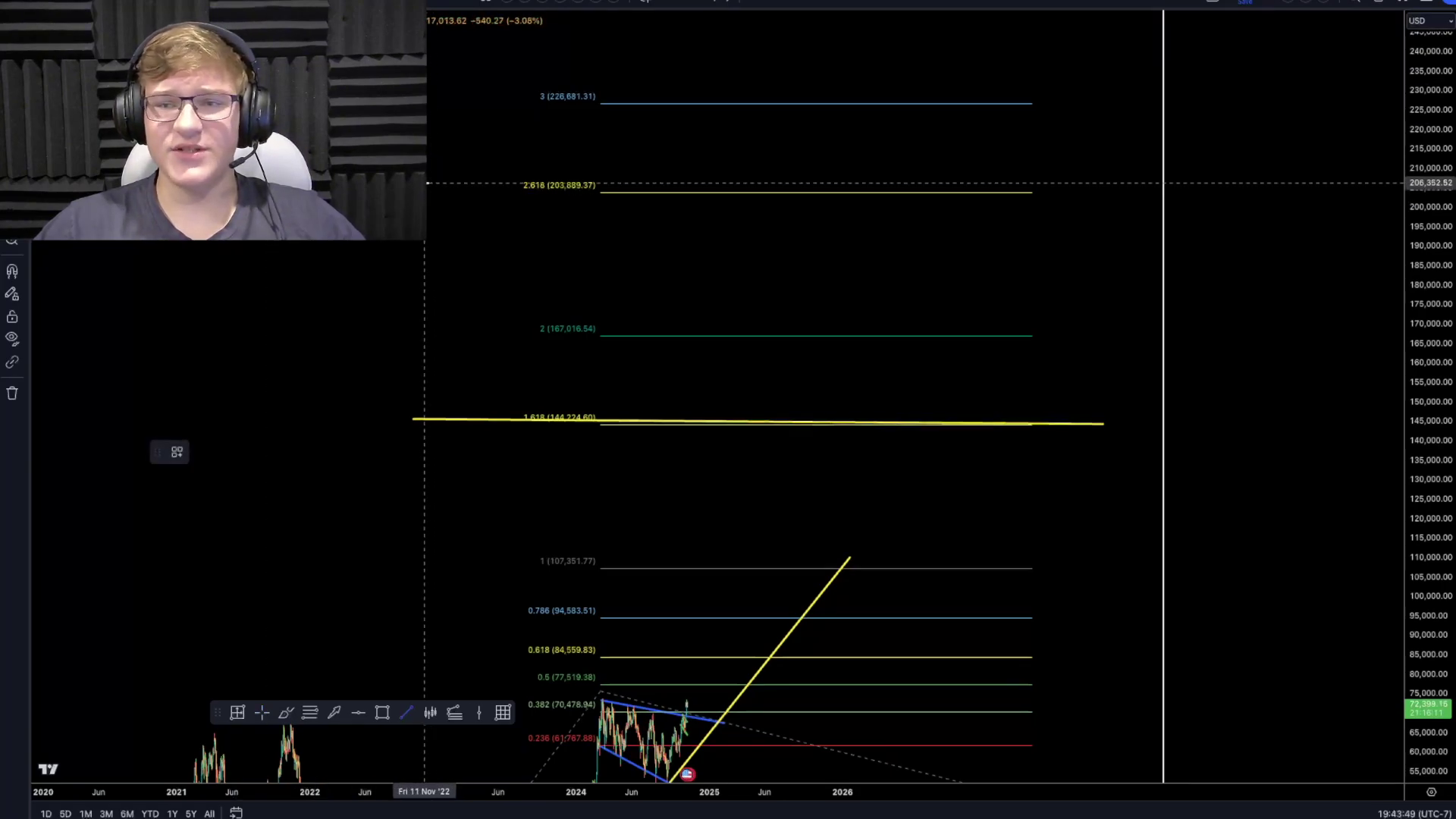
{"action": "left_click", "coordinate": [409, 160]}
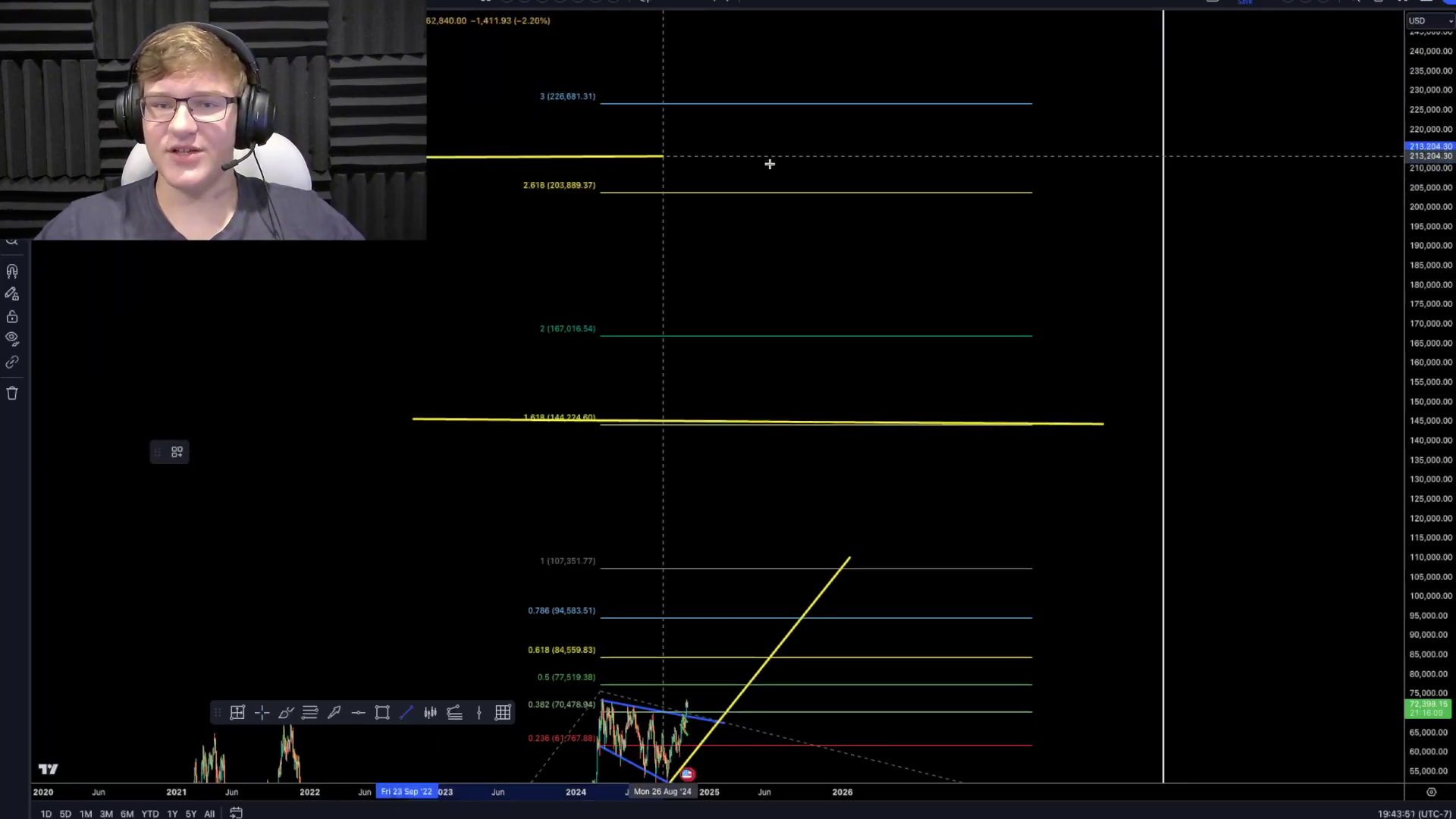
{"action": "left_click", "coordinate": [1142, 156]}
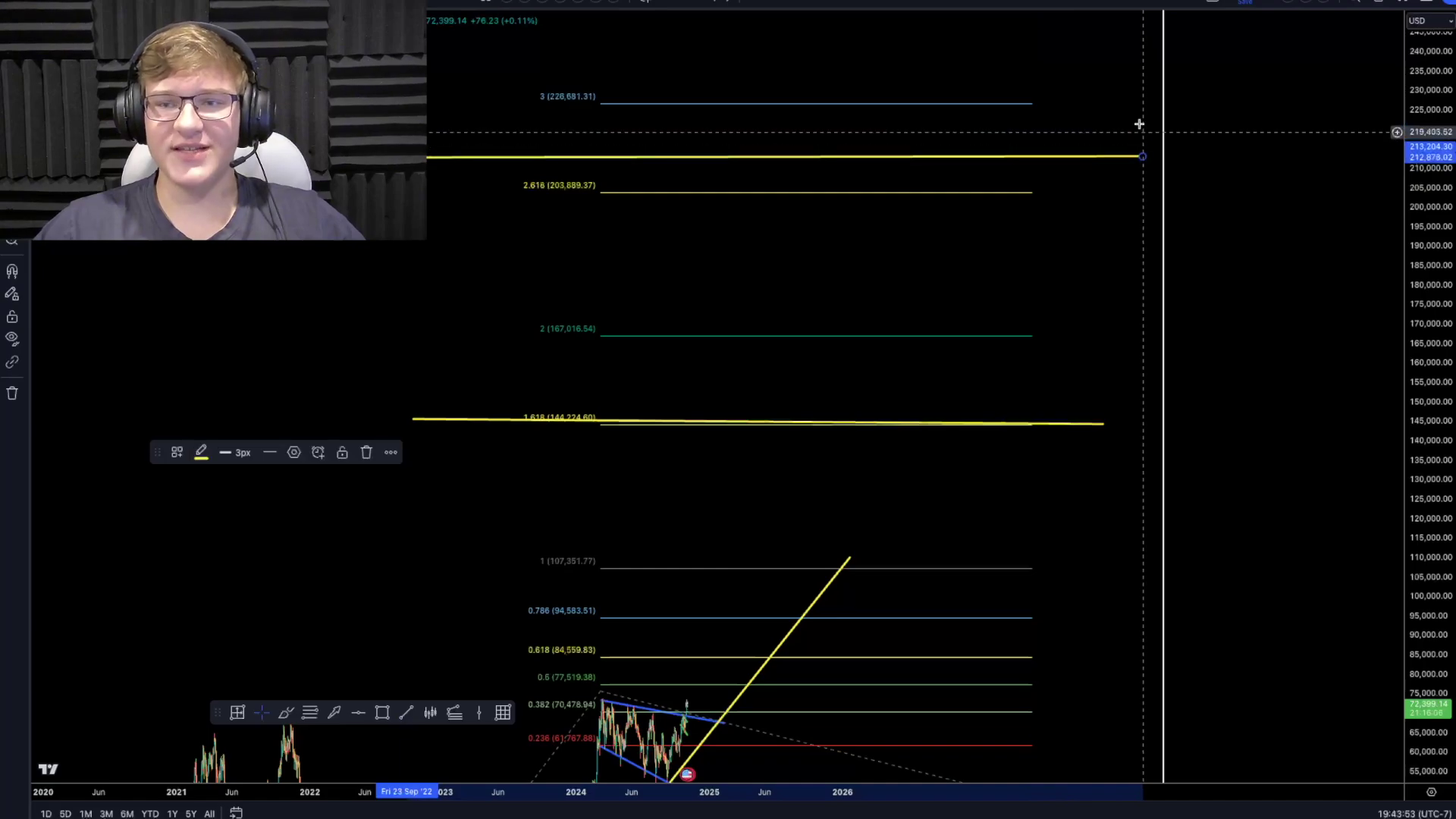
Step: Review the three yellow target lines against the extension levels and delete the trend-based Fibonacci extension
{"action": "left_click_drag", "start_coordinate": [1260, 132], "coordinate": [1235, 279]}
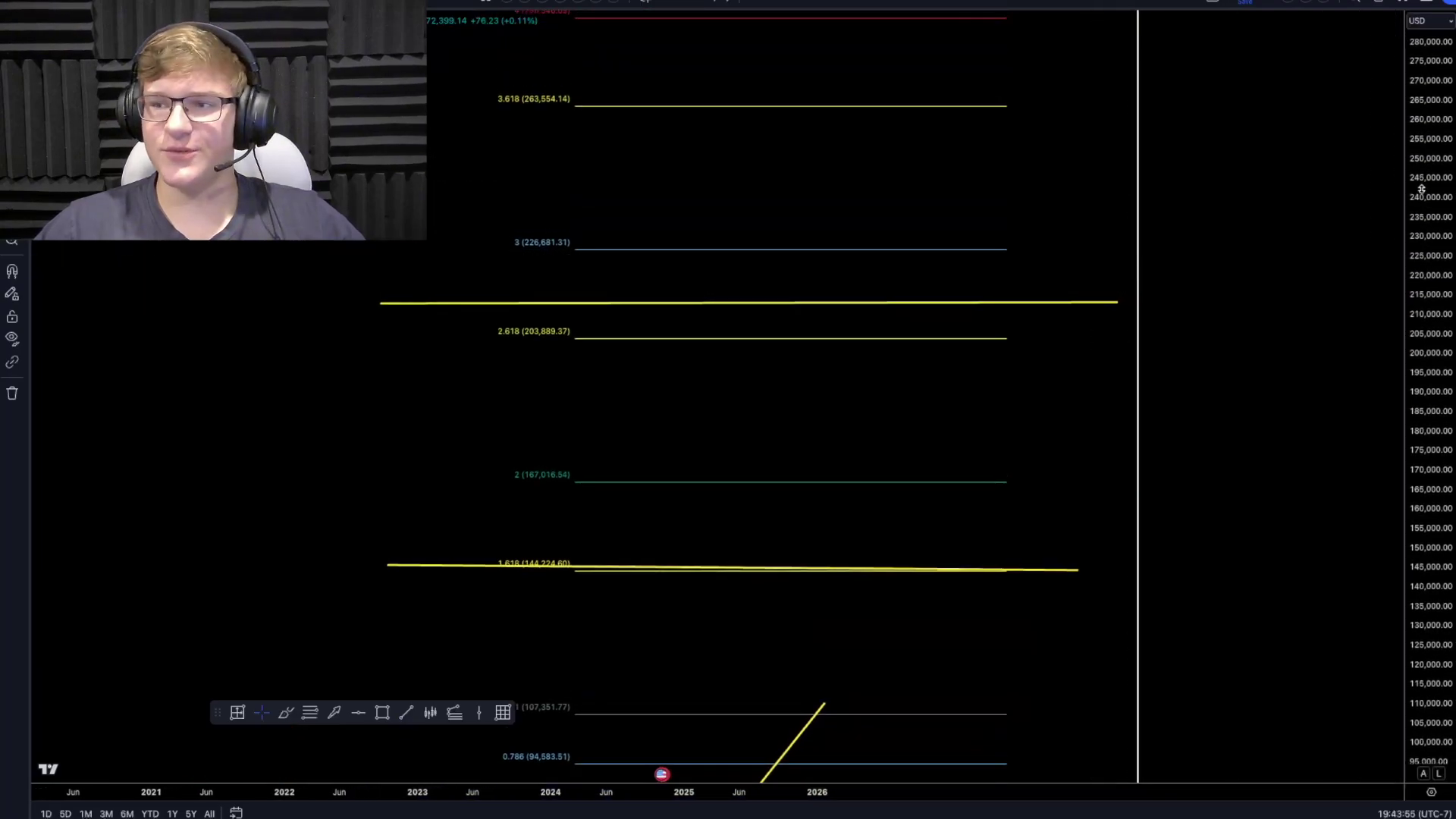
{"action": "left_click_drag", "start_coordinate": [1422, 188], "coordinate": [1422, 474]}
{"action": "scroll", "coordinate": [1327, 365], "scroll_direction": "down", "scroll_amount": 2}
{"action": "left_click_drag", "start_coordinate": [1323, 351], "coordinate": [1265, 489]}
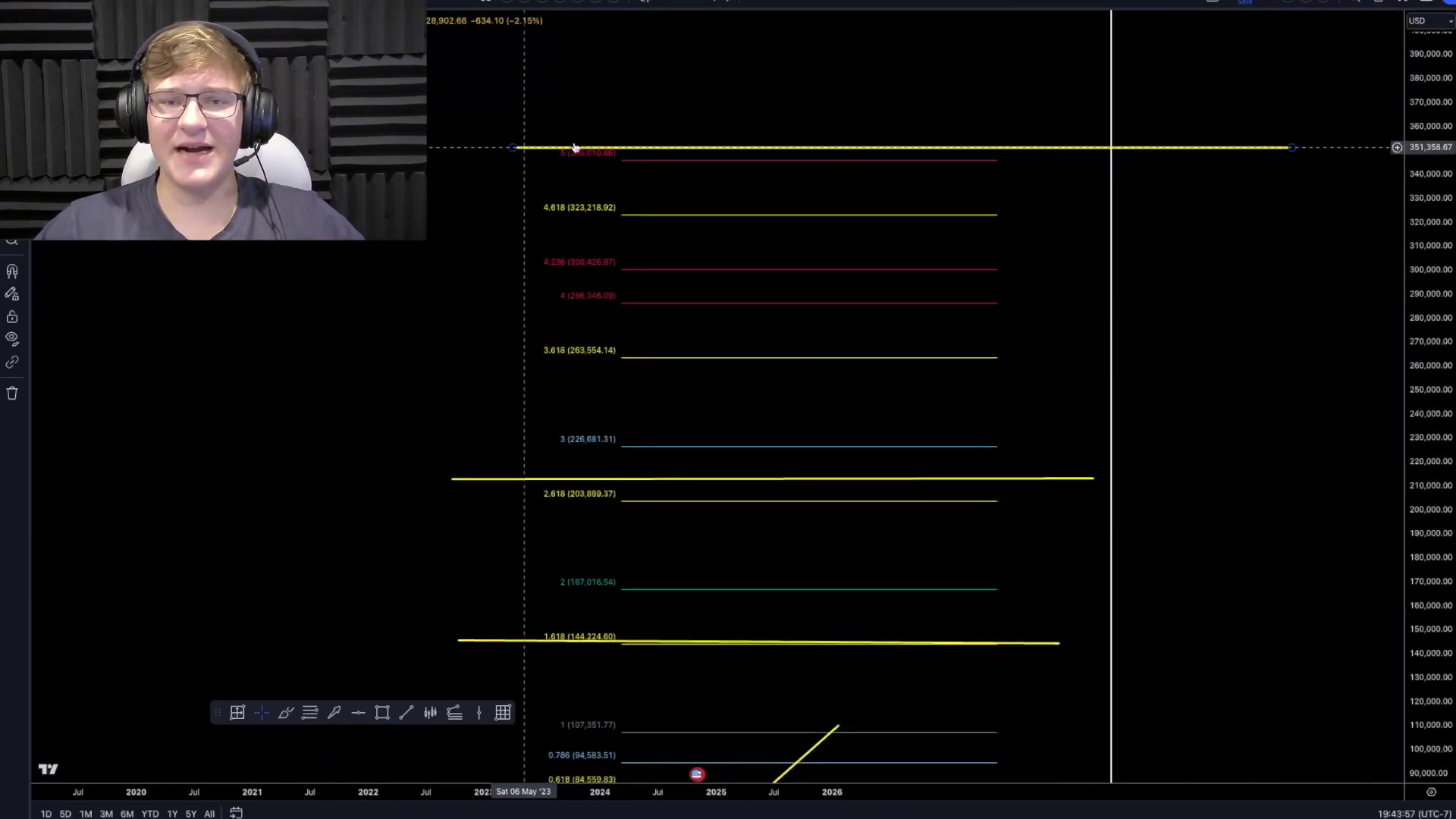
{"action": "left_click_drag", "start_coordinate": [572, 416], "coordinate": [573, 212]}
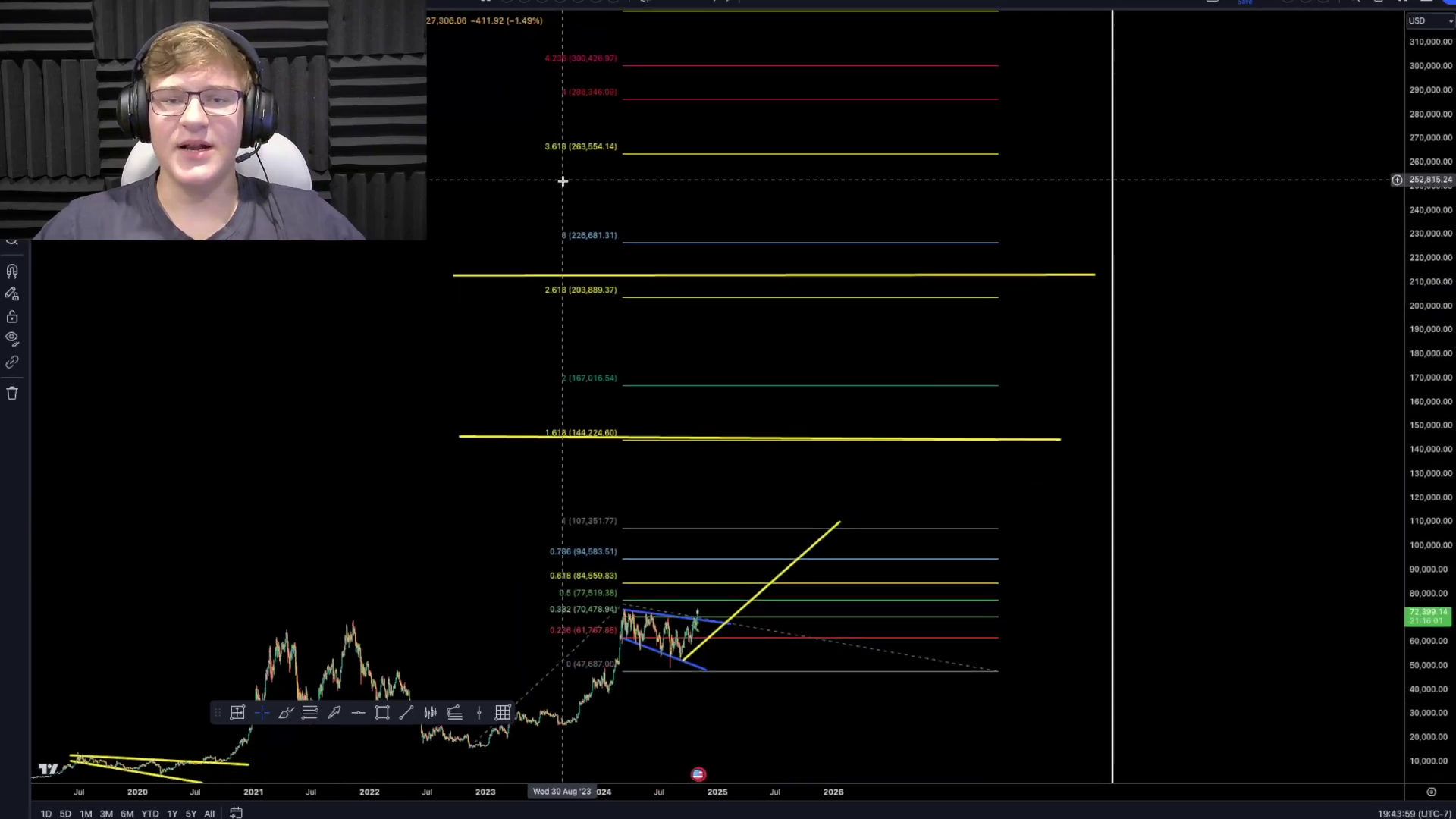
{"action": "left_click", "coordinate": [651, 298]}
{"action": "key", "text": "Delete"}
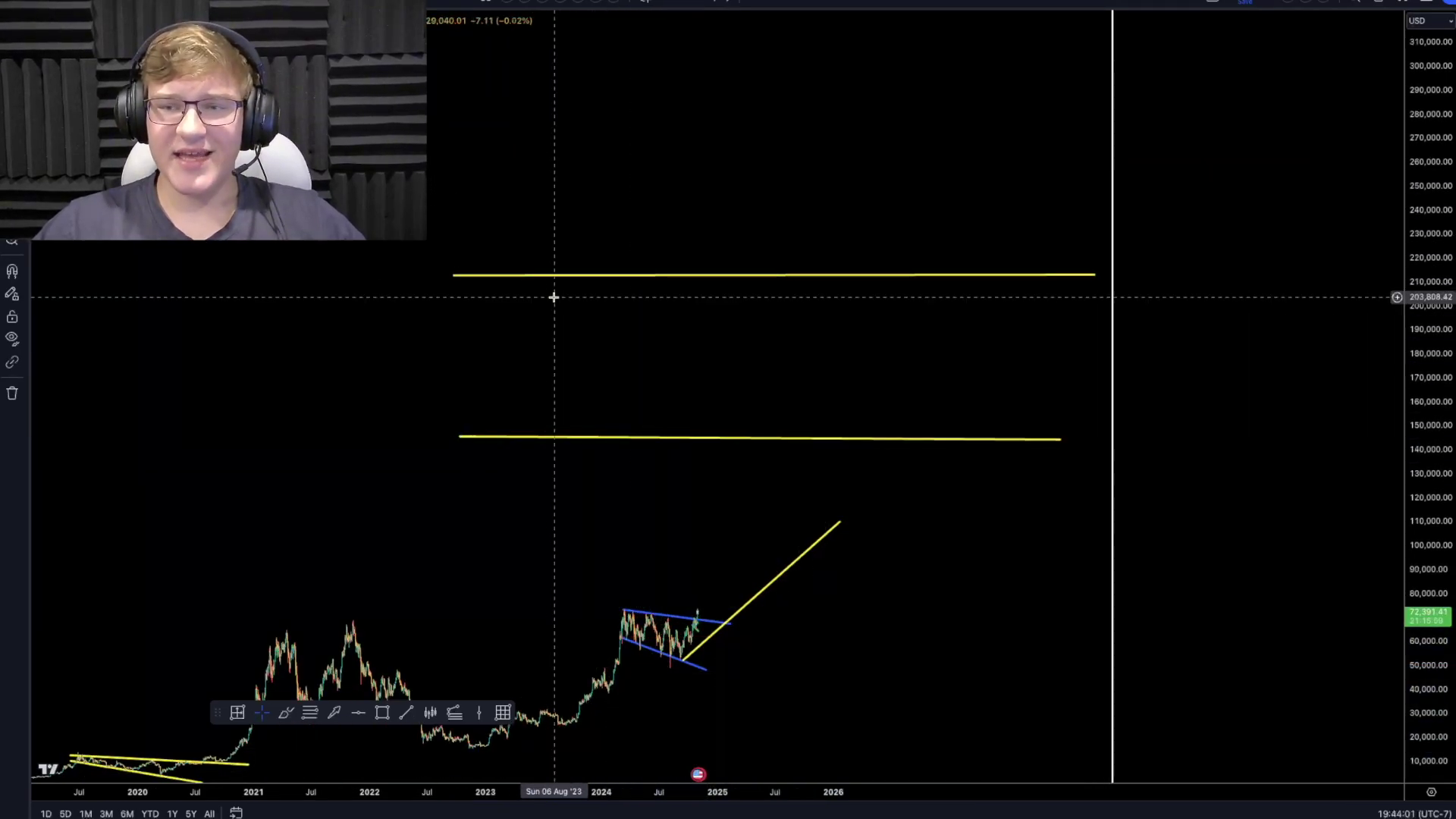
Step: Delete the diagonal yellow trend line rising from the September 2024 low to January 2026
{"action": "left_click_drag", "start_coordinate": [633, 277], "coordinate": [621, 481]}
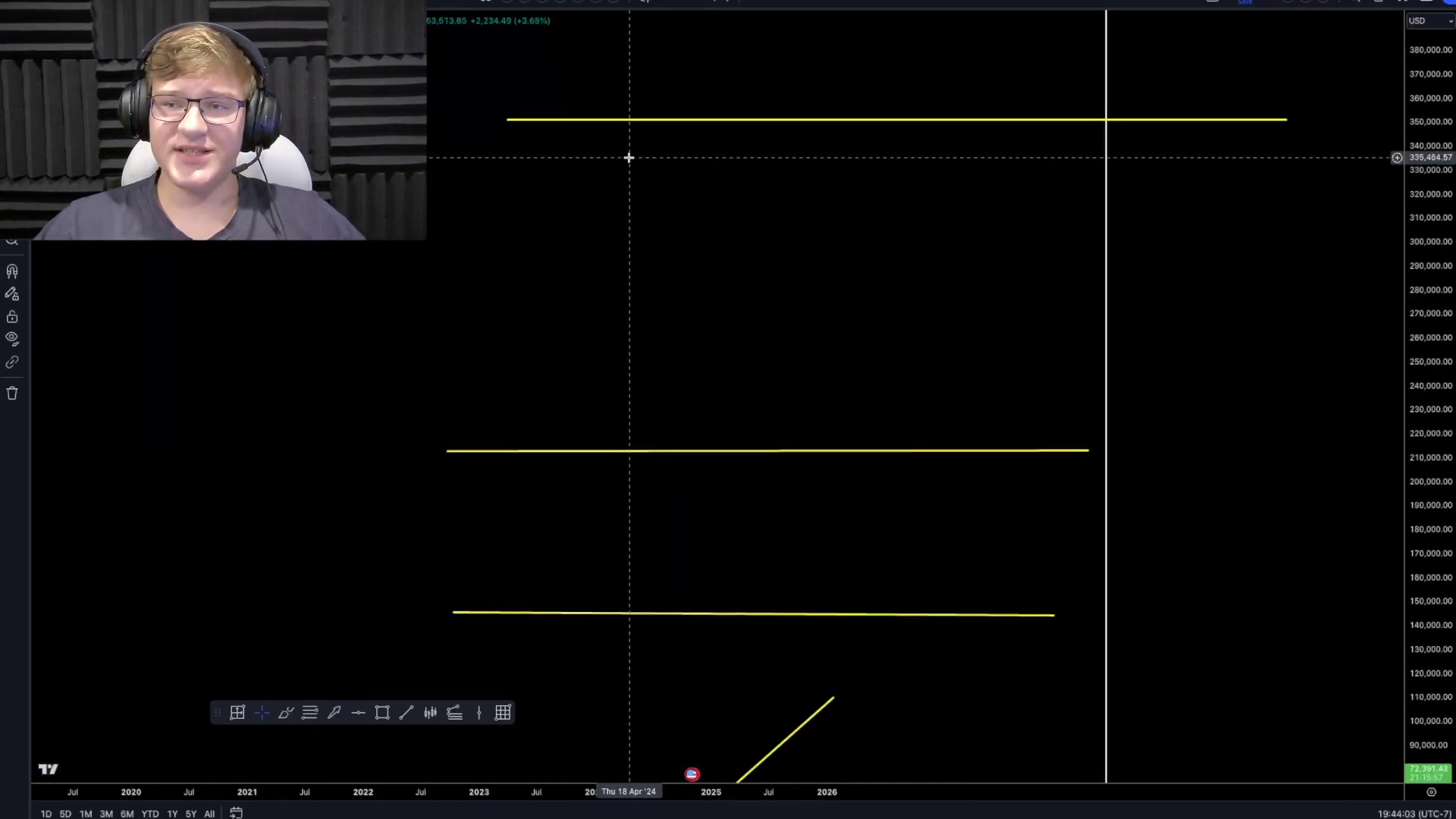
{"action": "left_click_drag", "start_coordinate": [638, 115], "coordinate": [637, 33]}
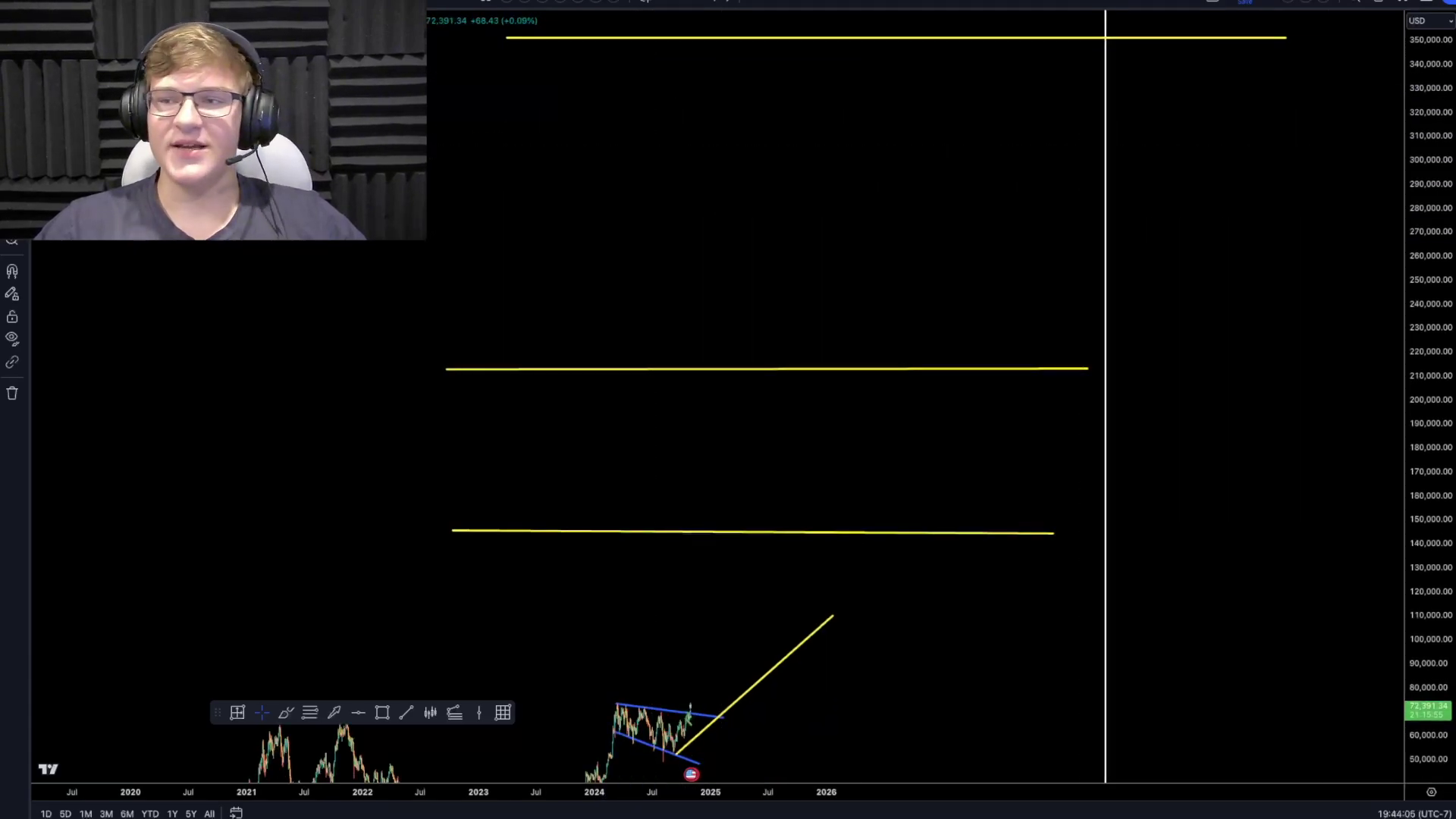
{"action": "left_click_drag", "start_coordinate": [1434, 237], "coordinate": [1434, 413]}
{"action": "left_click_drag", "start_coordinate": [1243, 355], "coordinate": [1157, 321]}
{"action": "left_click_drag", "start_coordinate": [910, 382], "coordinate": [918, 325]}
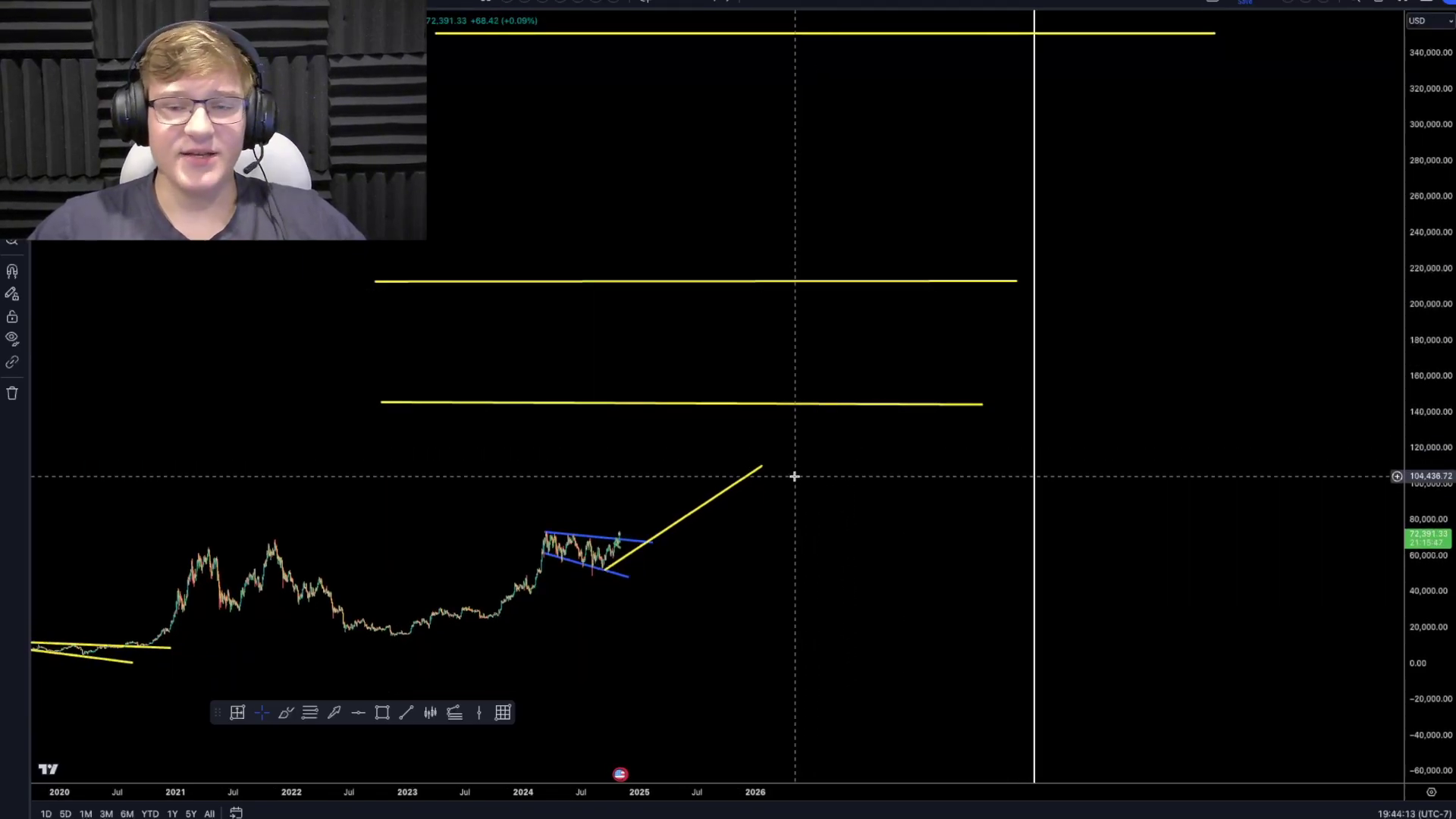
{"action": "left_click", "coordinate": [677, 529]}
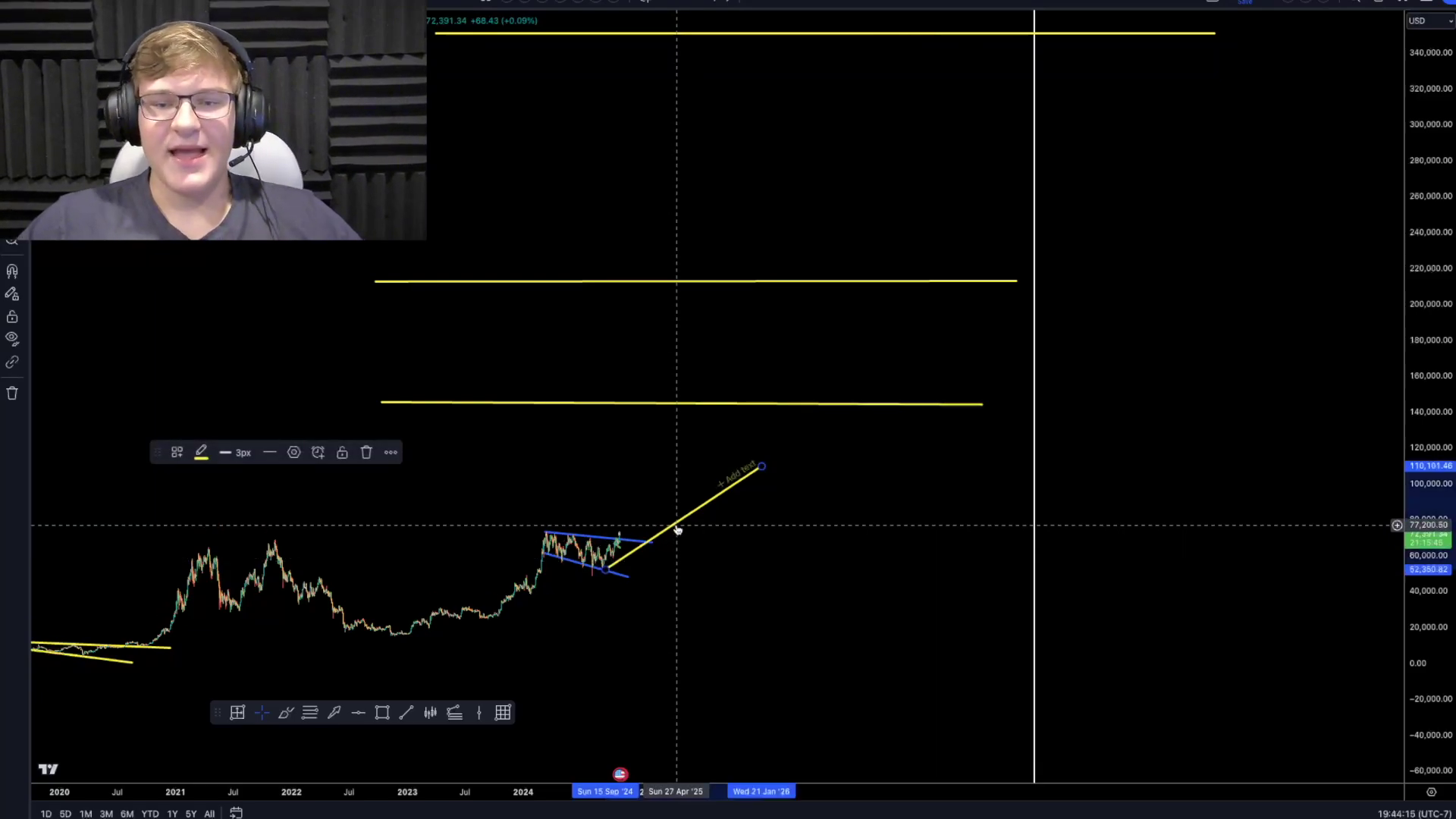
{"action": "key", "text": "Delete"}
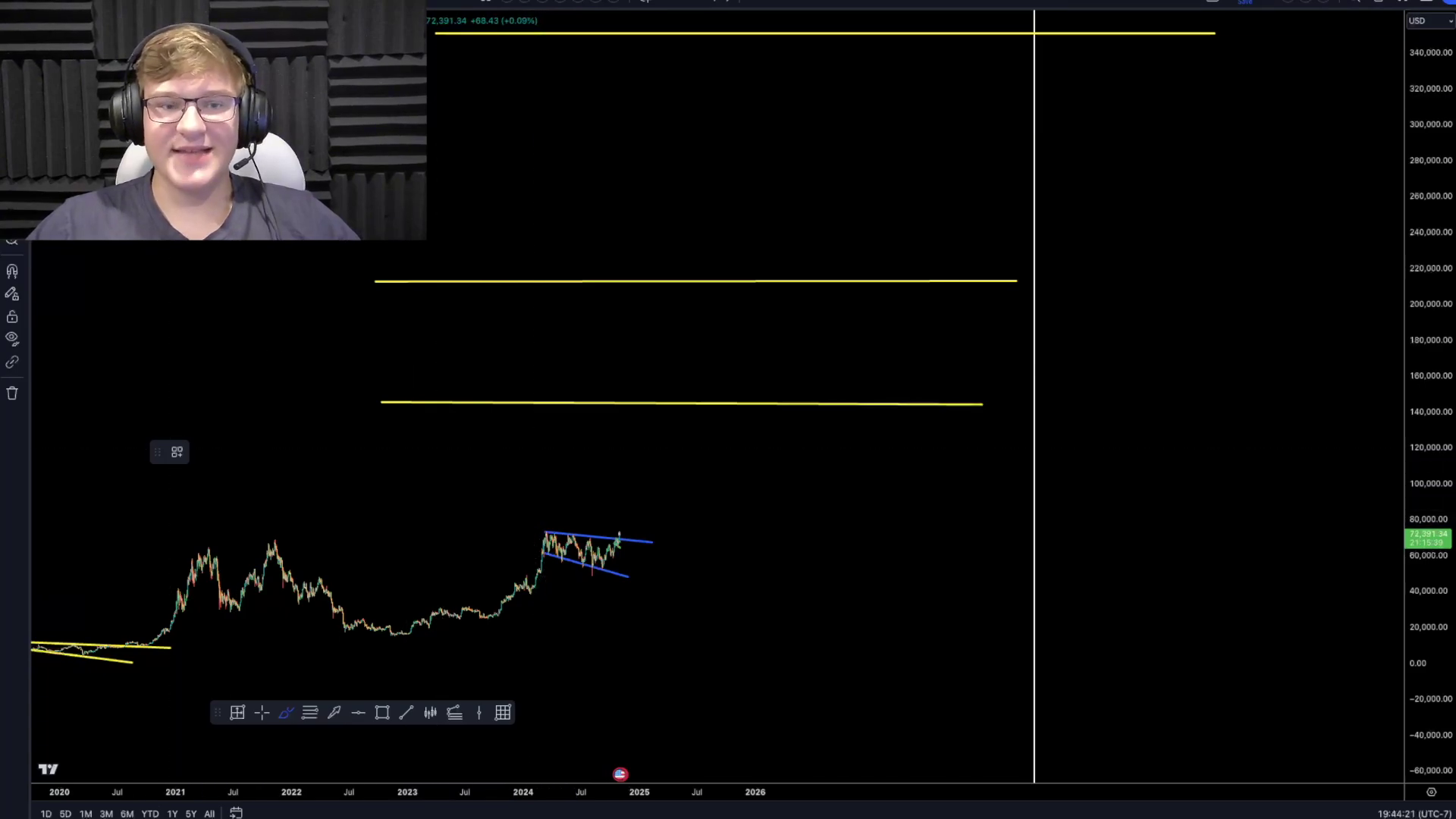
Step: Brush a freehand stroke up from the 2024 channel and a white loop around the 2022–2024 rise, undoing each one
{"action": "key", "text": "Escape"}
{"action": "left_click_drag", "start_coordinate": [378, 276], "coordinate": [533, 225]}
{"action": "left_click_drag", "start_coordinate": [399, 417], "coordinate": [268, 561]}
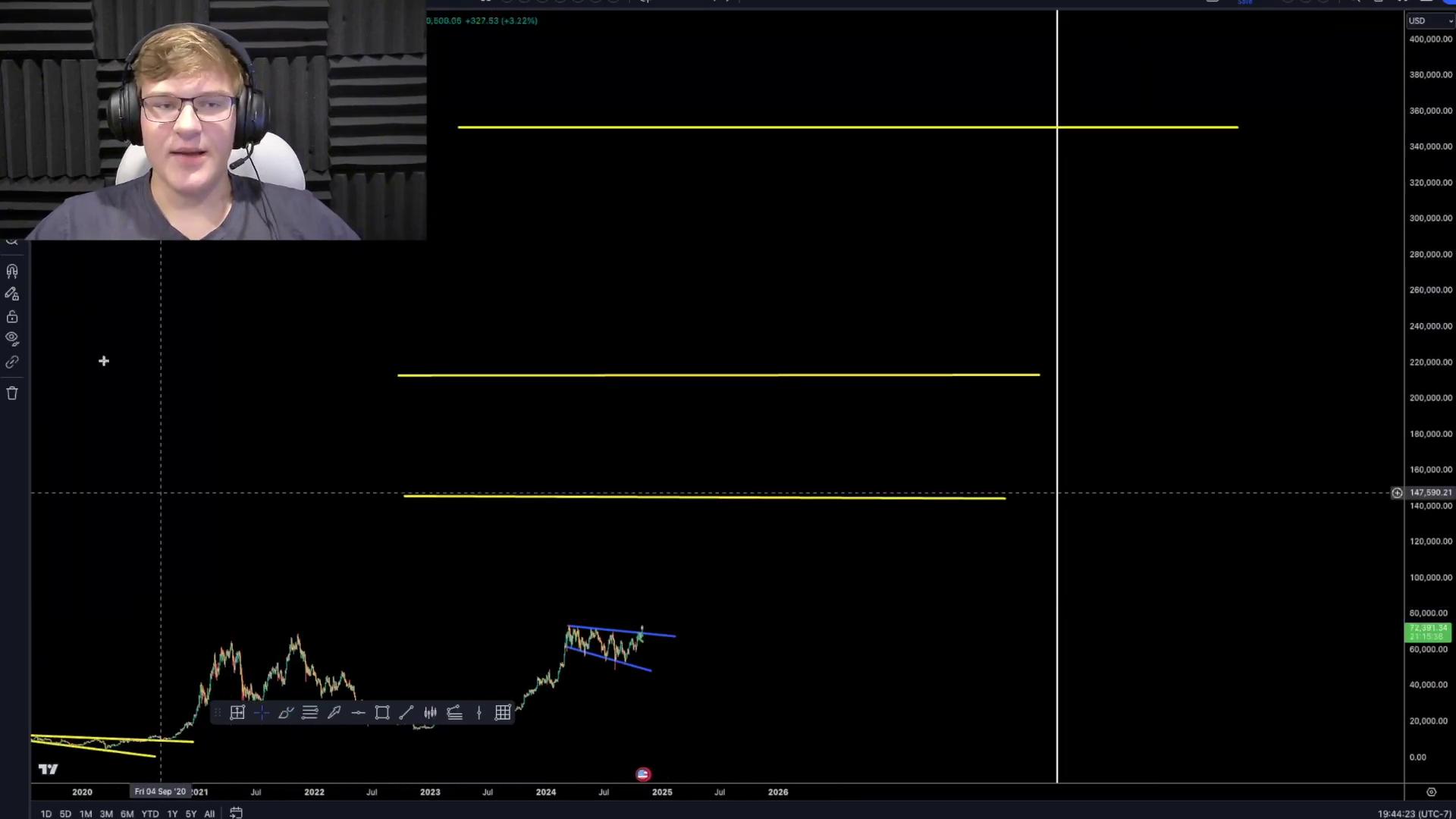
{"action": "left_click", "coordinate": [285, 713]}
{"action": "mouse_move", "coordinate": [621, 675]}
{"action": "left_mouse_down"}
{"action": "mouse_move", "coordinate": [658, 614]}
{"action": "mouse_move", "coordinate": [750, 281]}
{"action": "left_mouse_up"}
{"action": "key", "text": "super+z"}
{"action": "mouse_move", "coordinate": [565, 565]}
{"action": "left_mouse_down"}
{"action": "mouse_move", "coordinate": [586, 571]}
{"action": "mouse_move", "coordinate": [584, 615]}
{"action": "left_mouse_up"}
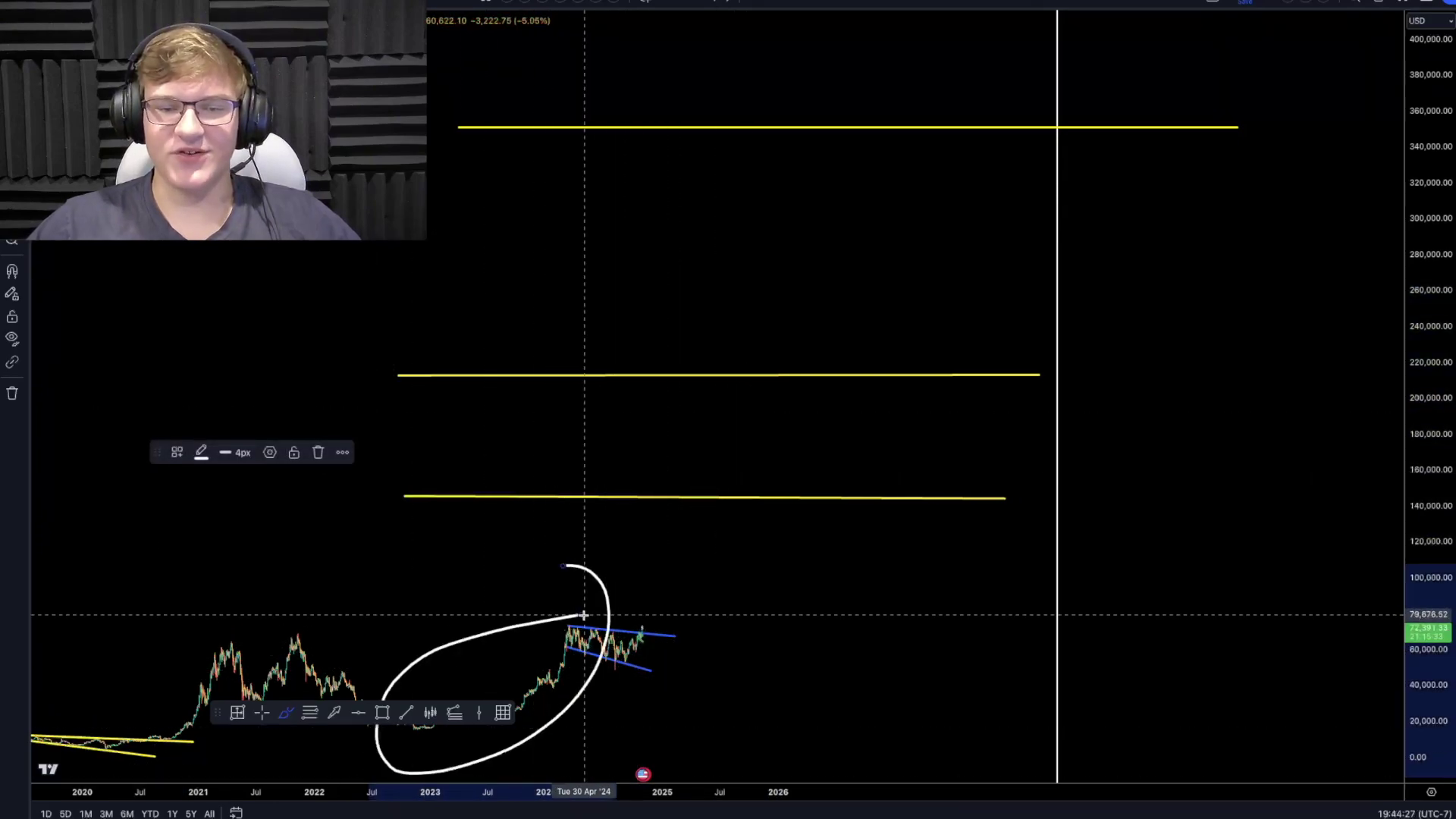
{"action": "key", "text": "super+z"}
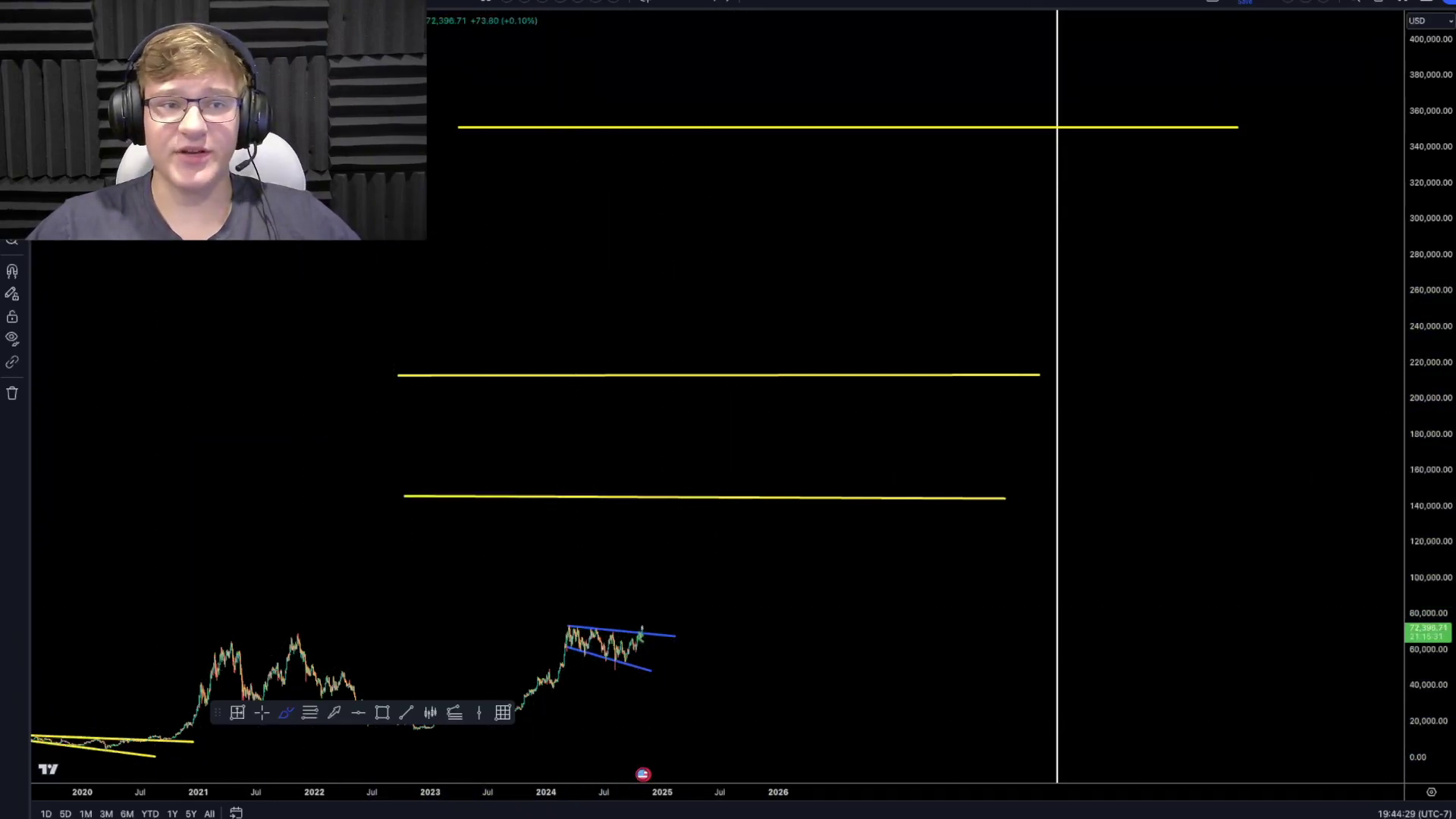
Step: Brush freehand strokes beside the 2024 channel and from the 145,000 line up to the 213,000 line, undoing each one
{"action": "left_click_drag", "start_coordinate": [346, 273], "coordinate": [443, 144]}
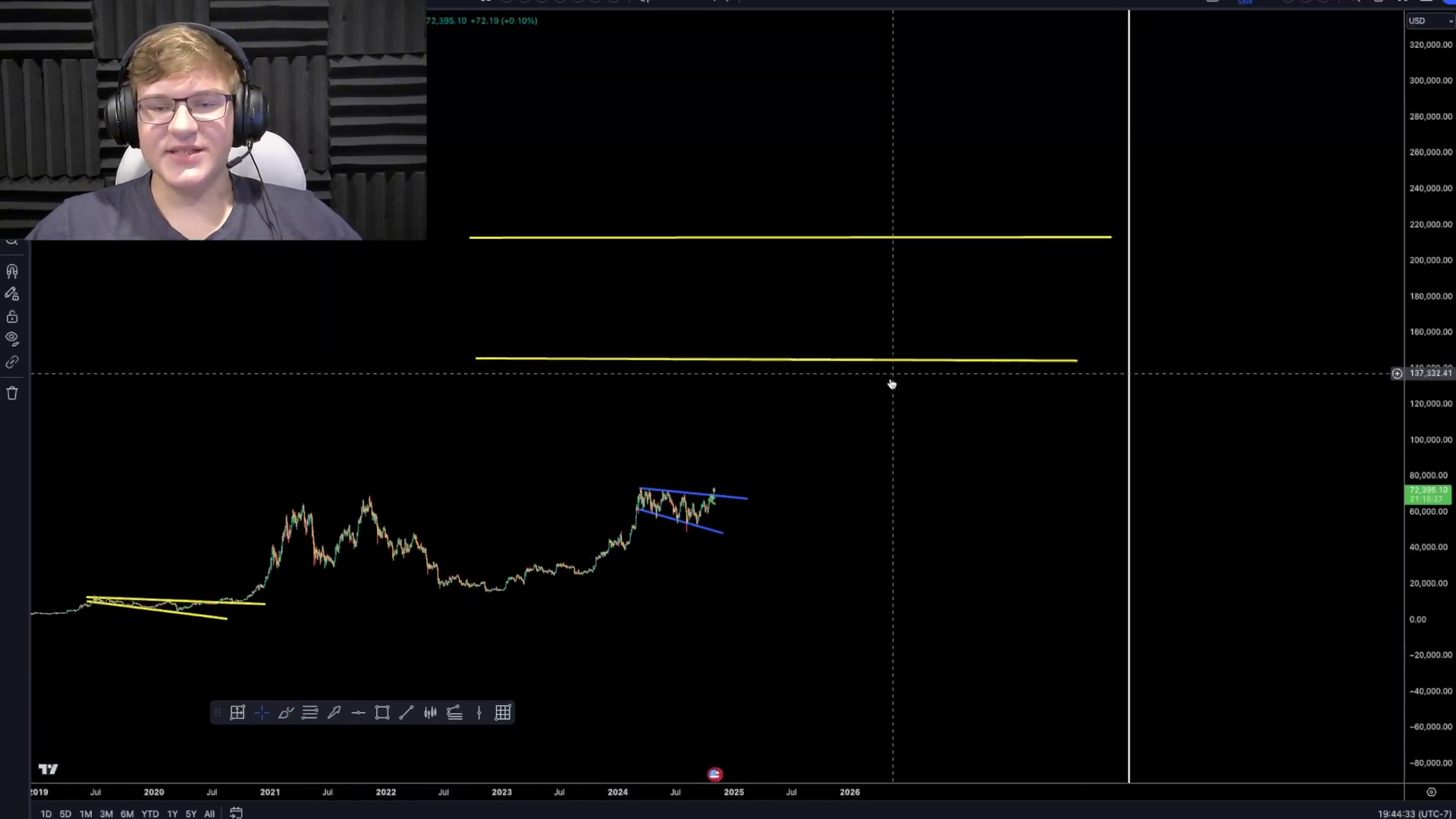
{"action": "left_click_drag", "start_coordinate": [894, 458], "coordinate": [832, 514]}
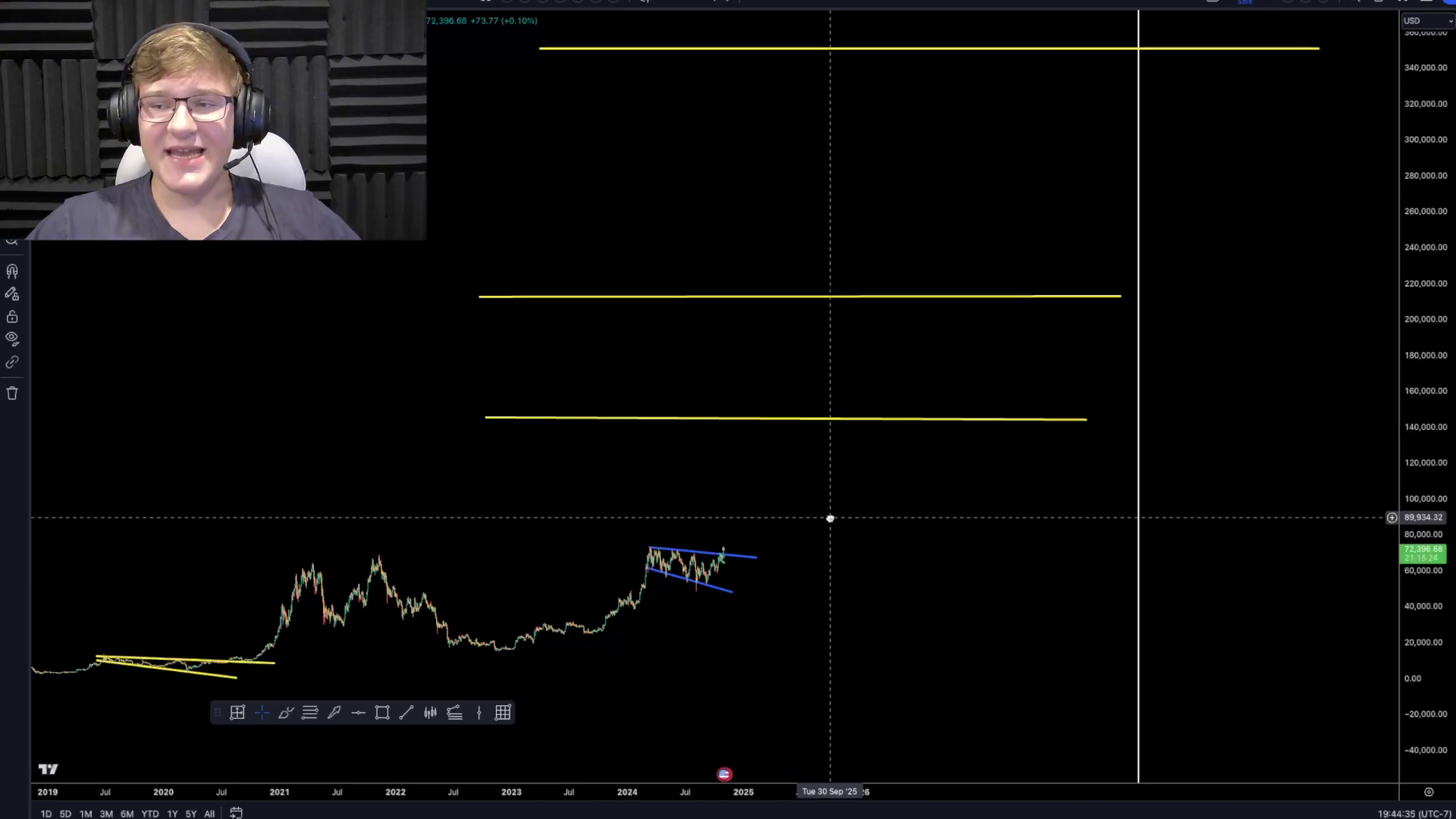
{"action": "left_click_drag", "start_coordinate": [901, 276], "coordinate": [916, 346]}
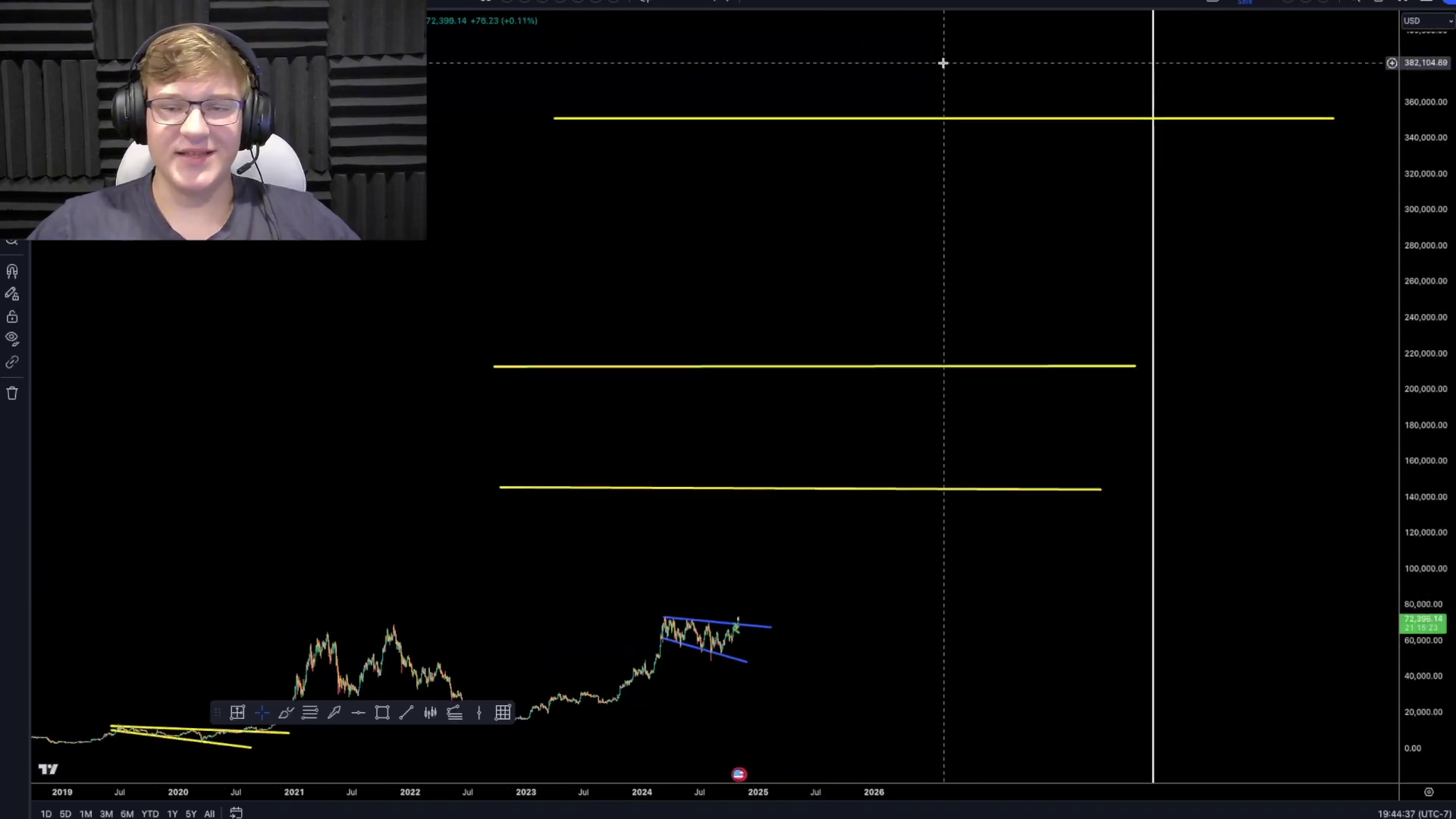
{"action": "left_click_drag", "start_coordinate": [942, 211], "coordinate": [940, 193]}
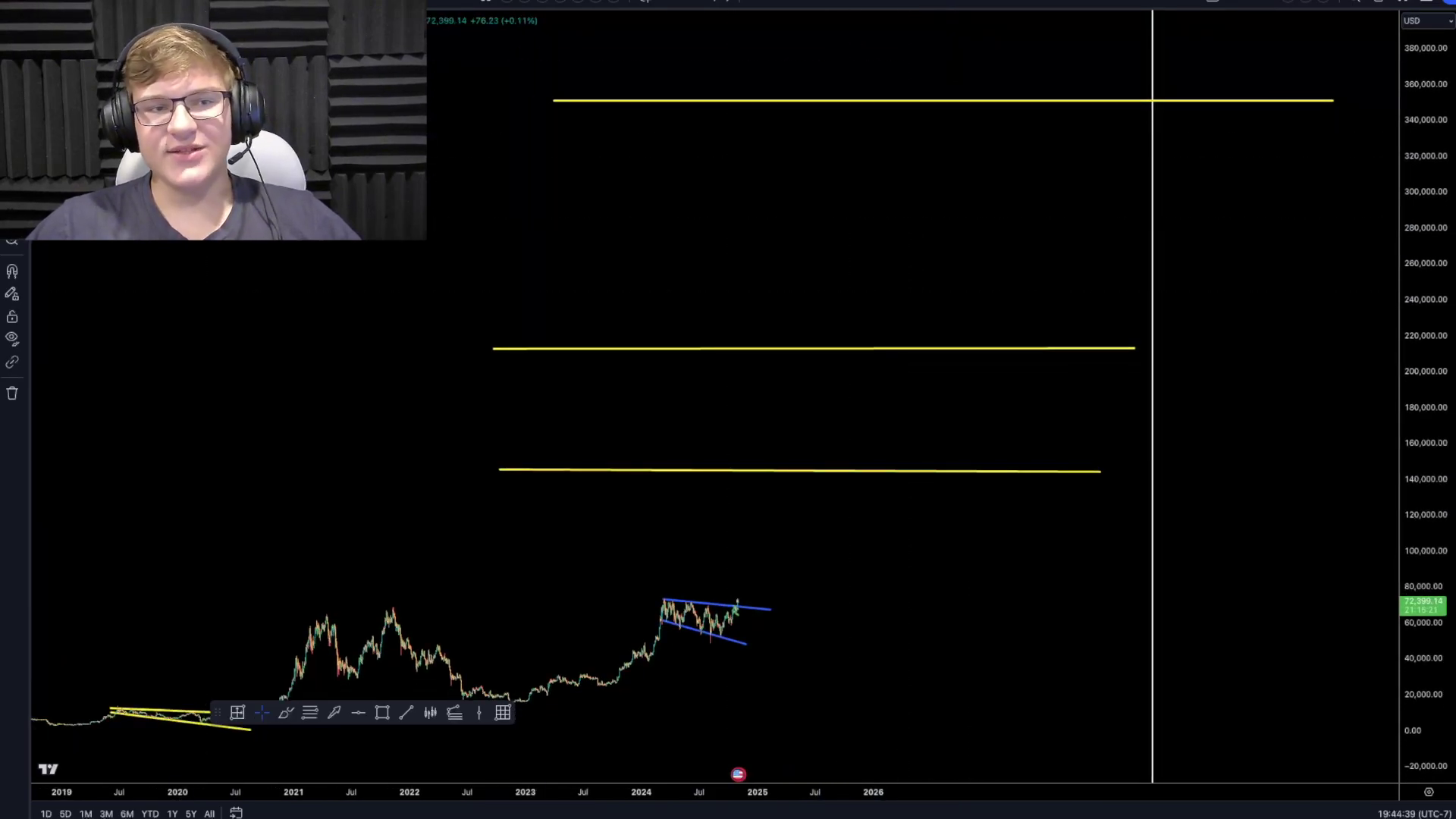
{"action": "left_click", "coordinate": [14, 148]}
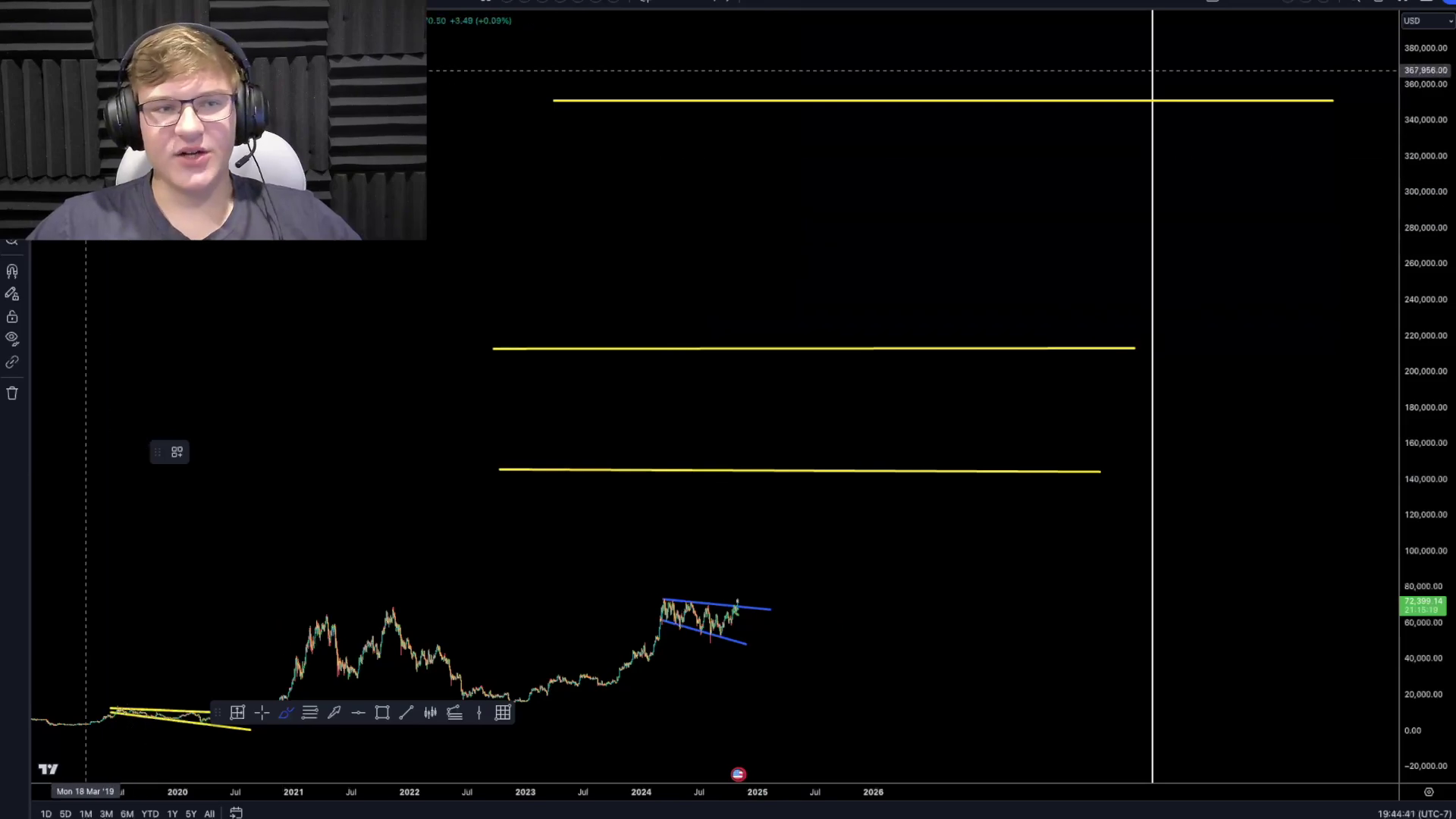
{"action": "left_click_drag", "start_coordinate": [448, 401], "coordinate": [410, 270]}
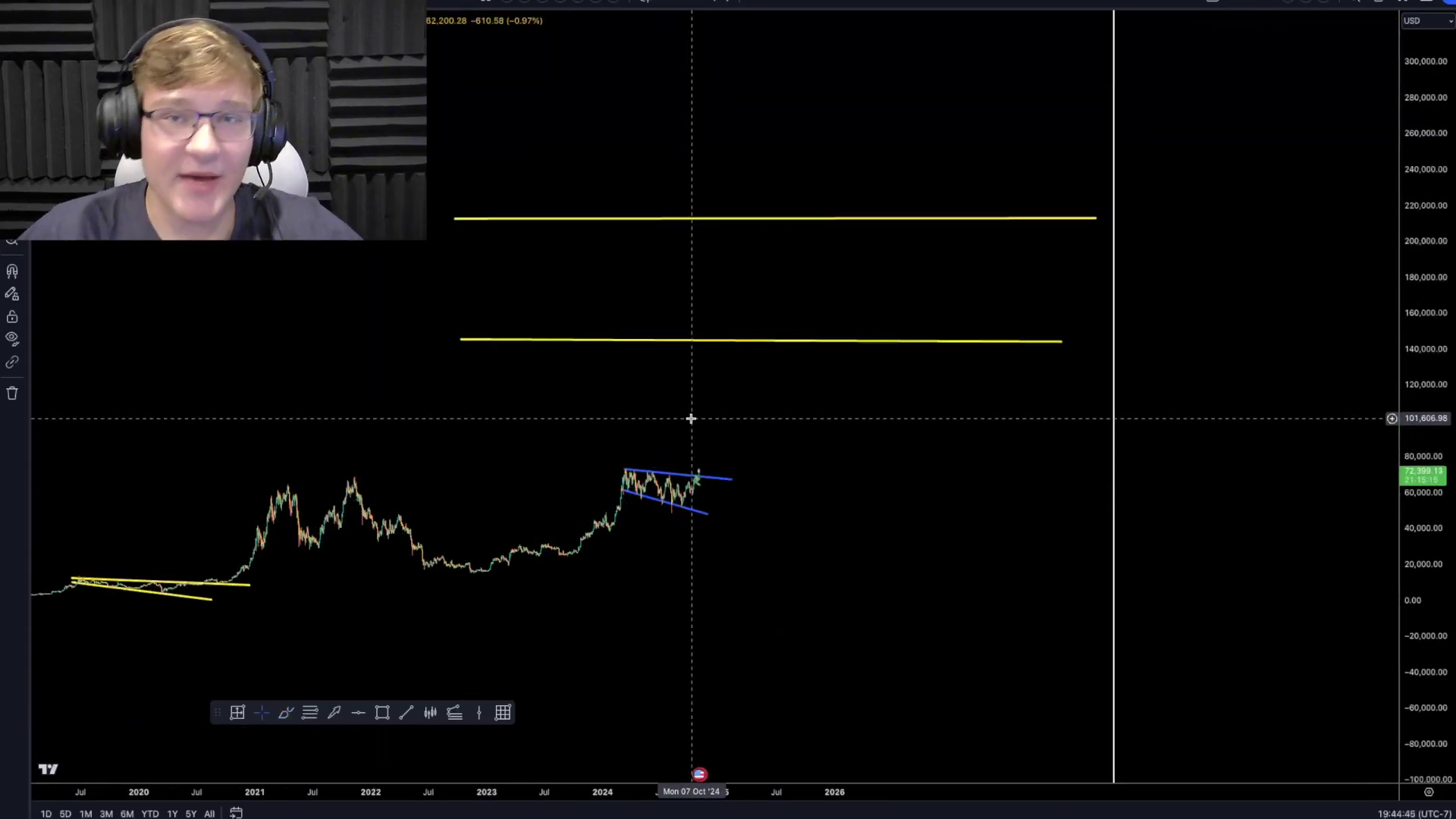
{"action": "left_click", "coordinate": [12, 144]}
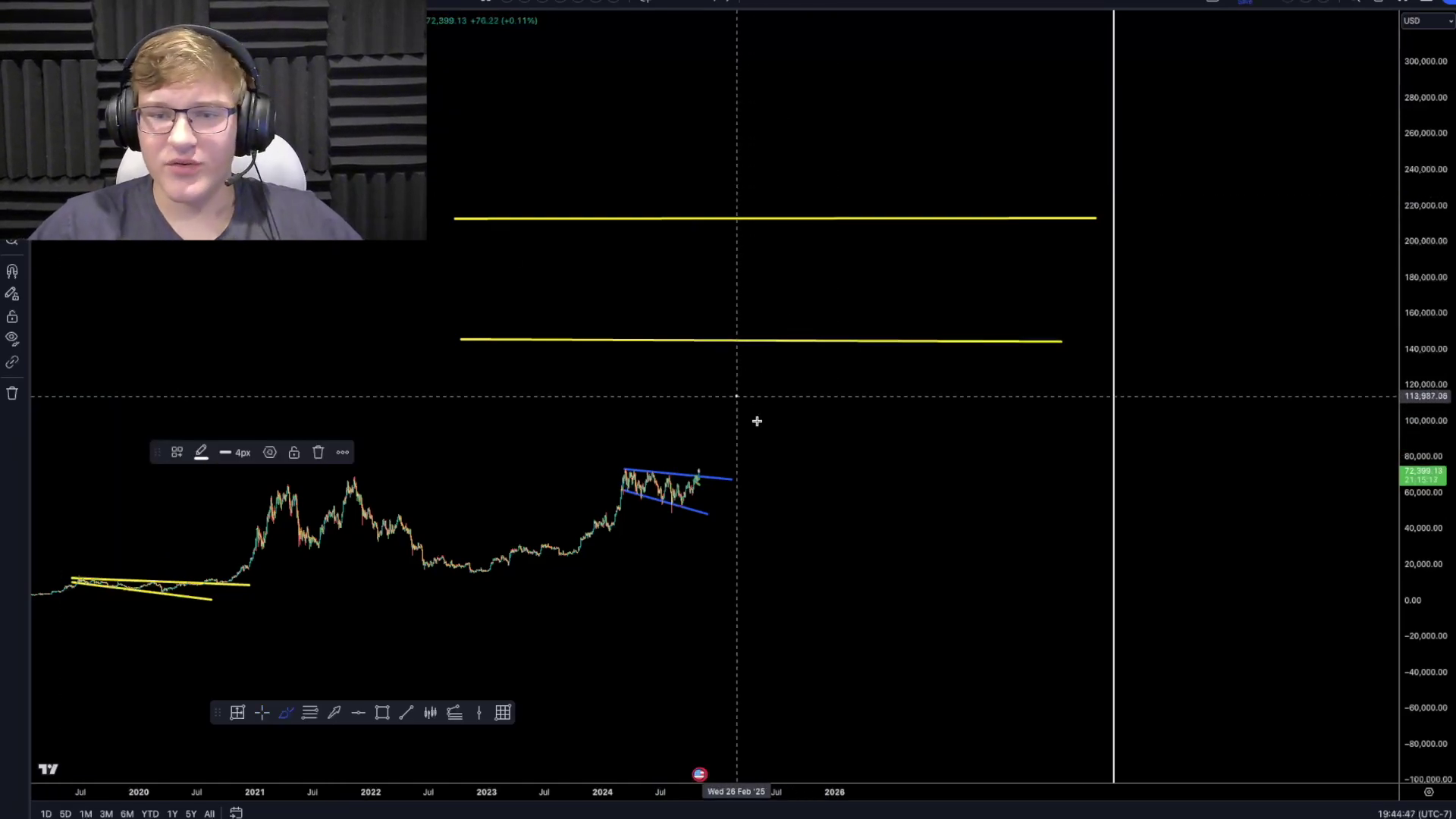
{"action": "left_click_drag", "start_coordinate": [741, 401], "coordinate": [802, 469]}
{"action": "key", "text": "ctrl+z"}
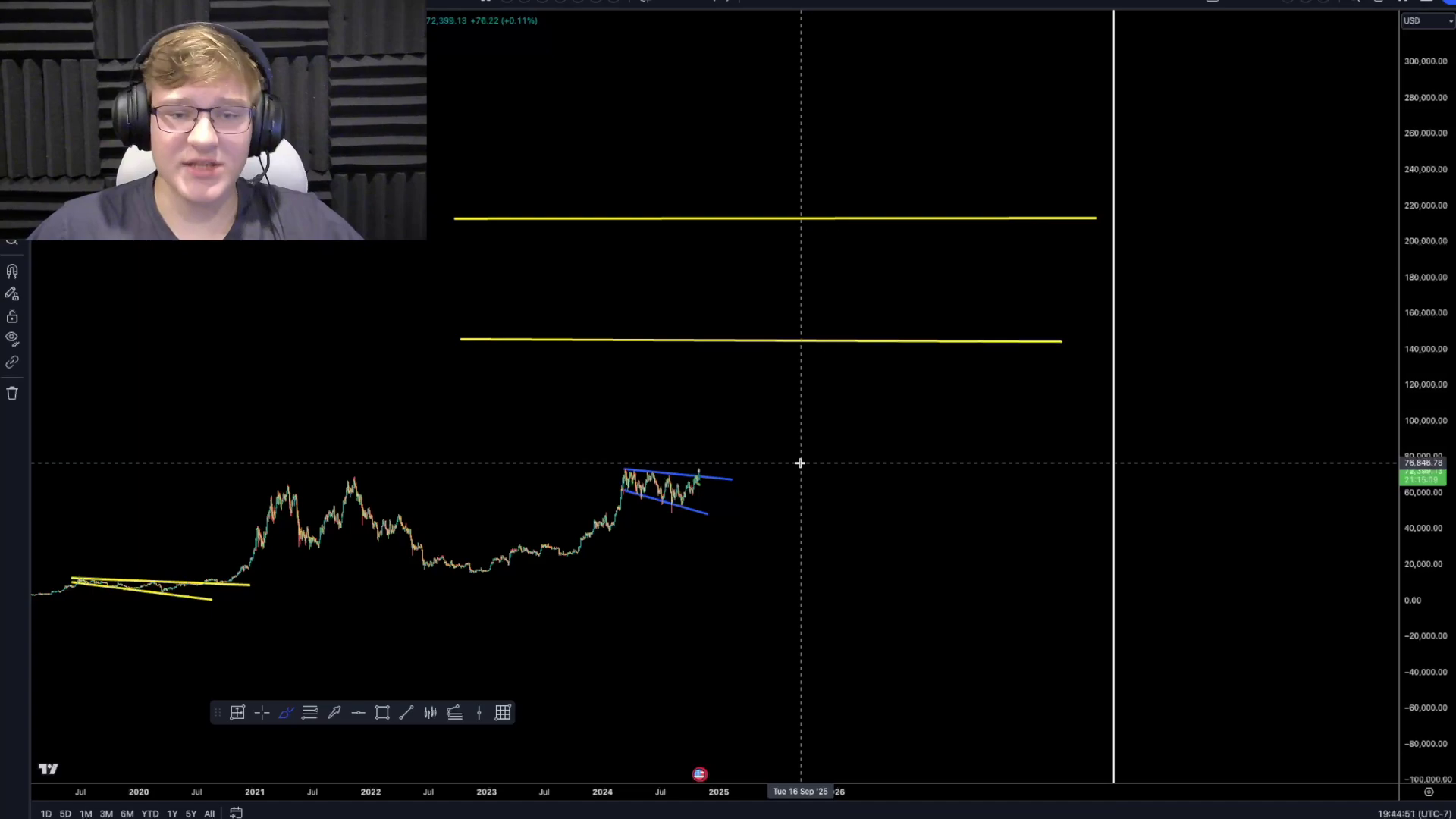
{"action": "mouse_move", "coordinate": [794, 433]}
{"action": "left_mouse_down"}
{"action": "mouse_move", "coordinate": [846, 335]}
{"action": "mouse_move", "coordinate": [885, 377]}
{"action": "mouse_move", "coordinate": [950, 214]}
{"action": "left_mouse_up"}
{"action": "key", "text": "ctrl+z"}
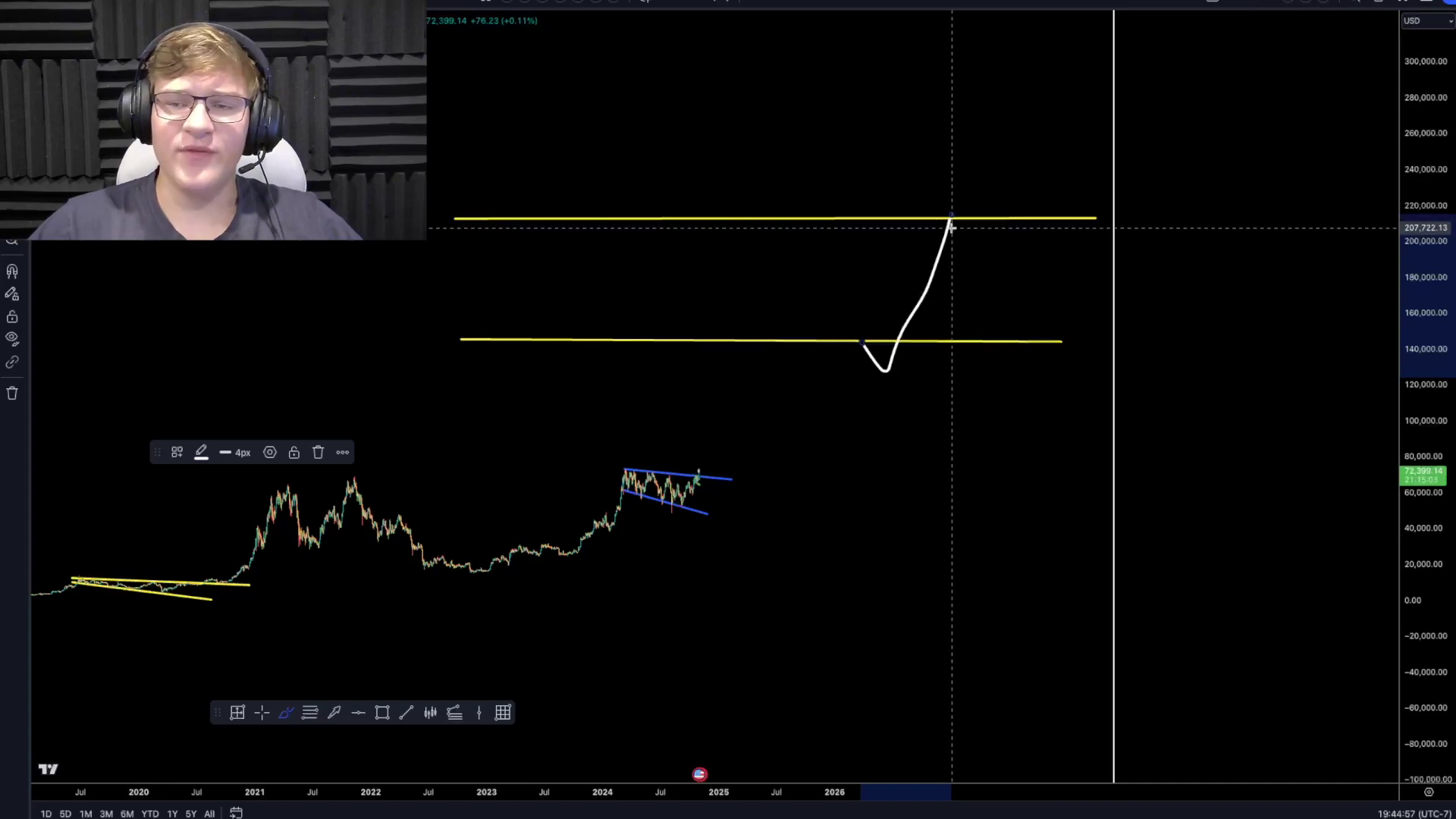
{"action": "key", "text": "ctrl+z"}
Step: Brush a white freehand stroke rising from the 213,000 target line past the 350,000 line and undo it
{"action": "left_click_drag", "start_coordinate": [1445, 194], "coordinate": [1449, 419]}
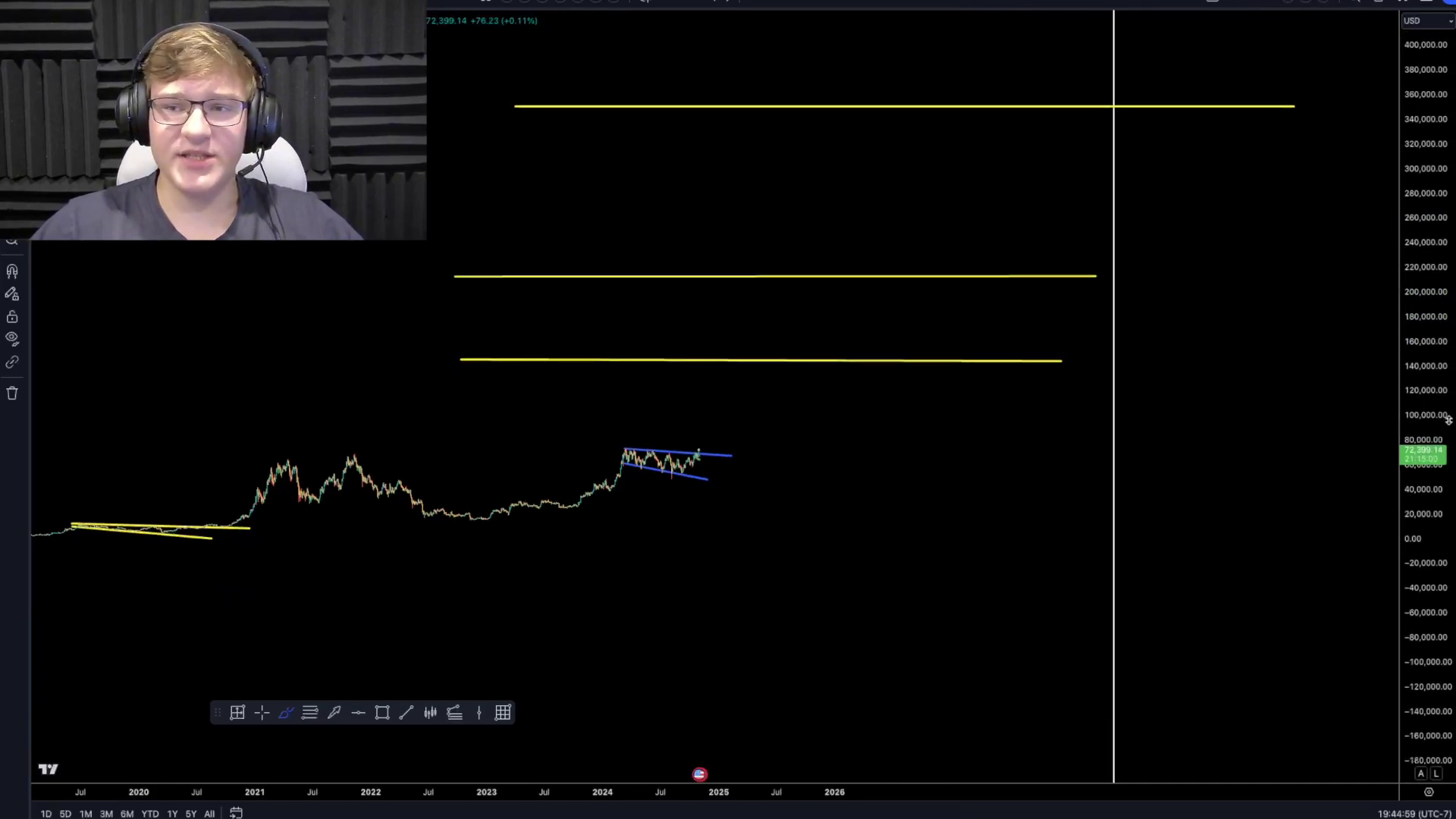
{"action": "left_click", "coordinate": [981, 271]}
{"action": "left_click_drag", "start_coordinate": [981, 271], "coordinate": [1054, 79]}
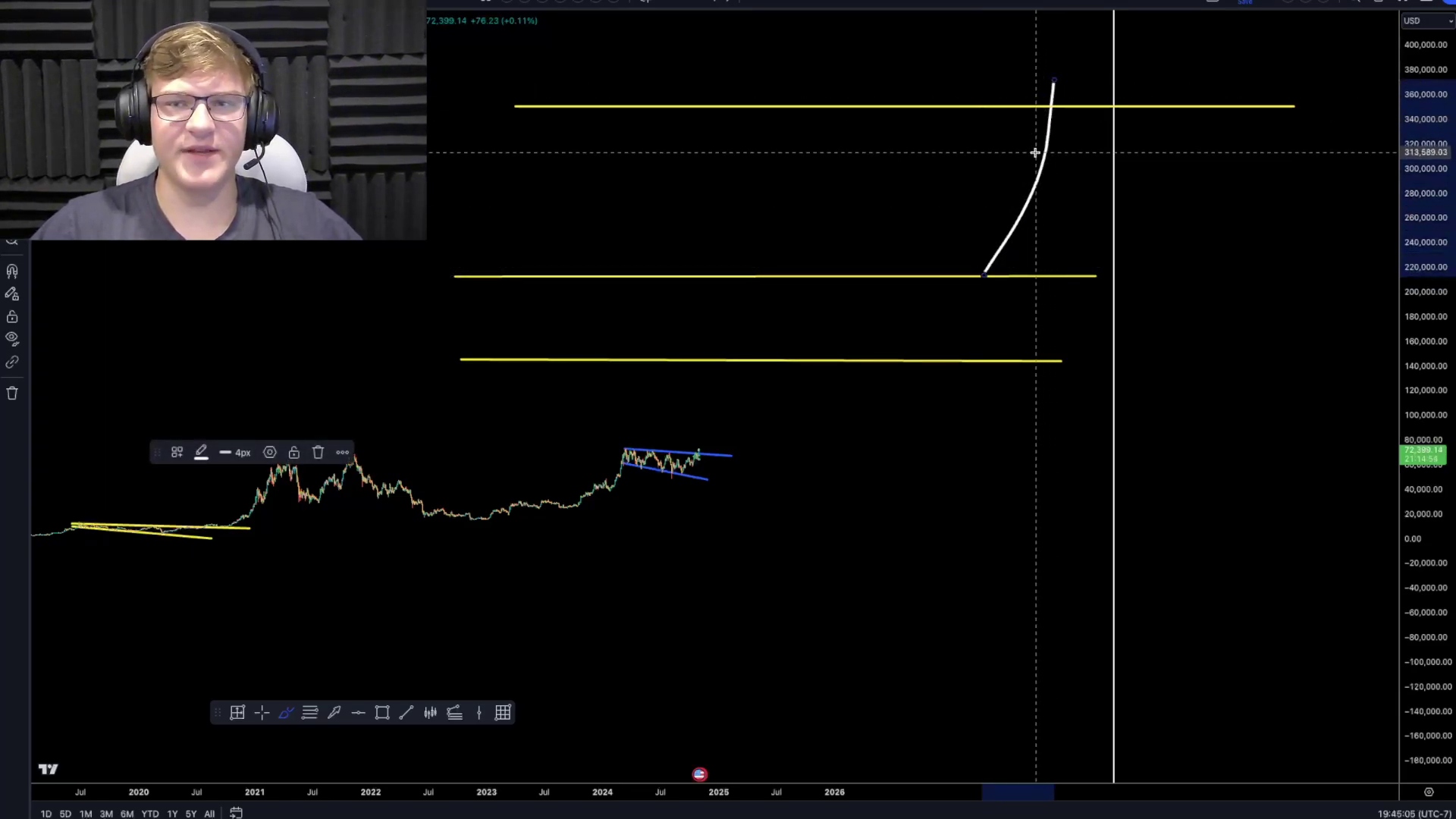
{"action": "key", "text": "ctrl+z"}
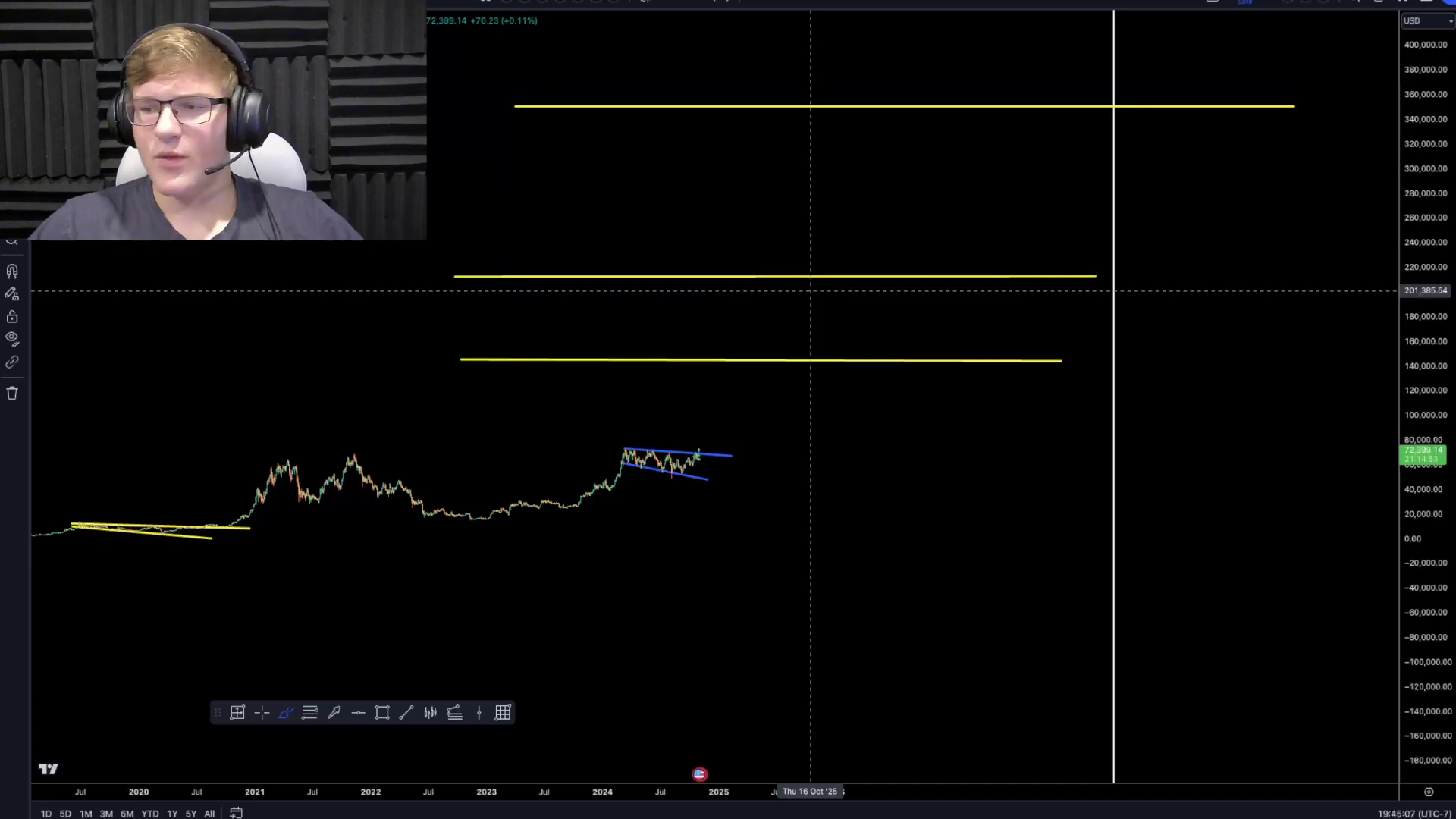
Step: Switch the price scale to logarithmic and frame the full price history from 2015 to 2026
{"action": "left_click_drag", "start_coordinate": [1437, 596], "coordinate": [1449, 383]}
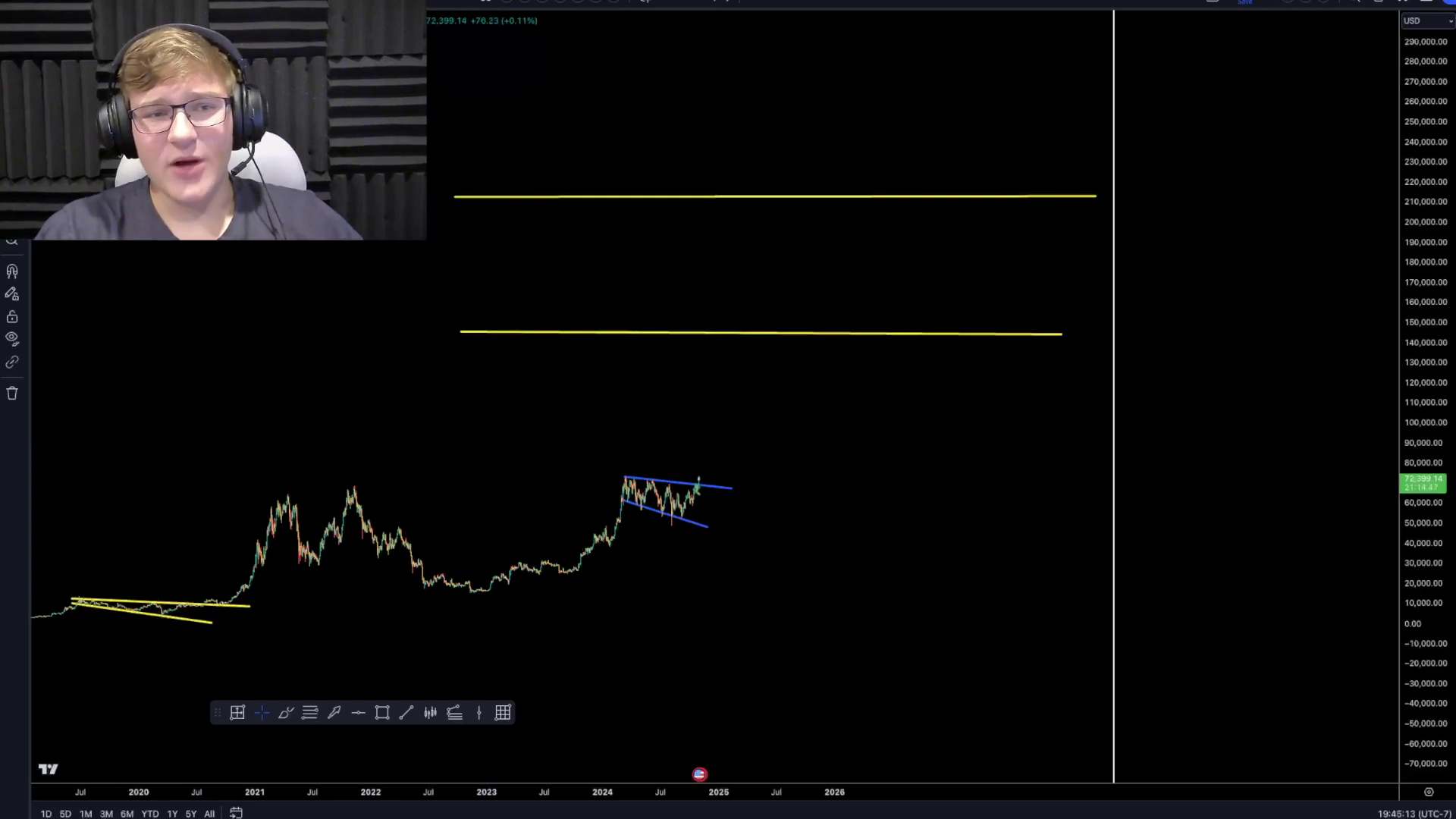
{"action": "left_click_drag", "start_coordinate": [319, 241], "coordinate": [559, 120]}
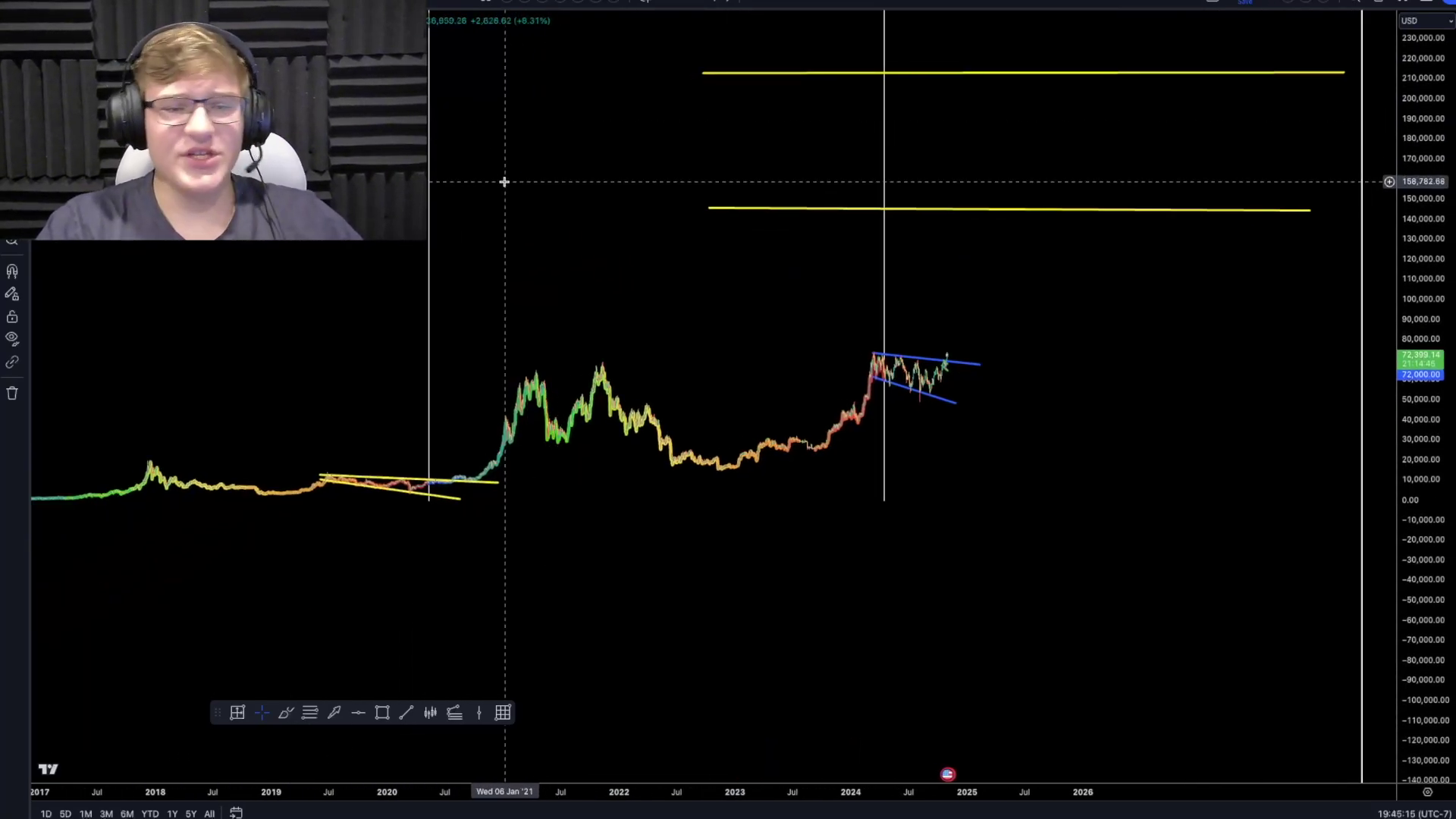
{"action": "left_click_drag", "start_coordinate": [504, 182], "coordinate": [707, 228]}
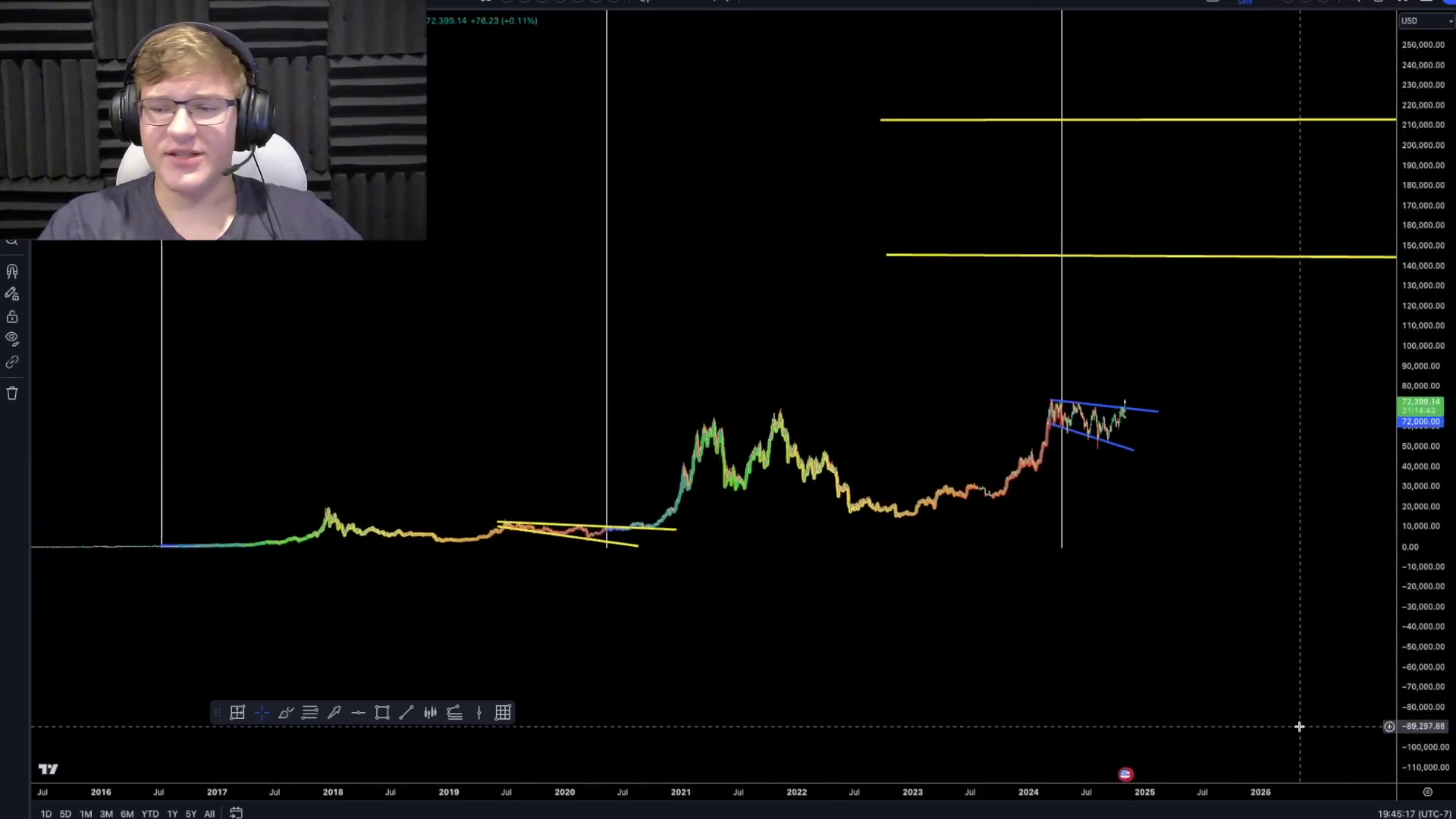
{"action": "right_click", "coordinate": [1412, 727]}
{"action": "left_click", "coordinate": [1345, 601]}
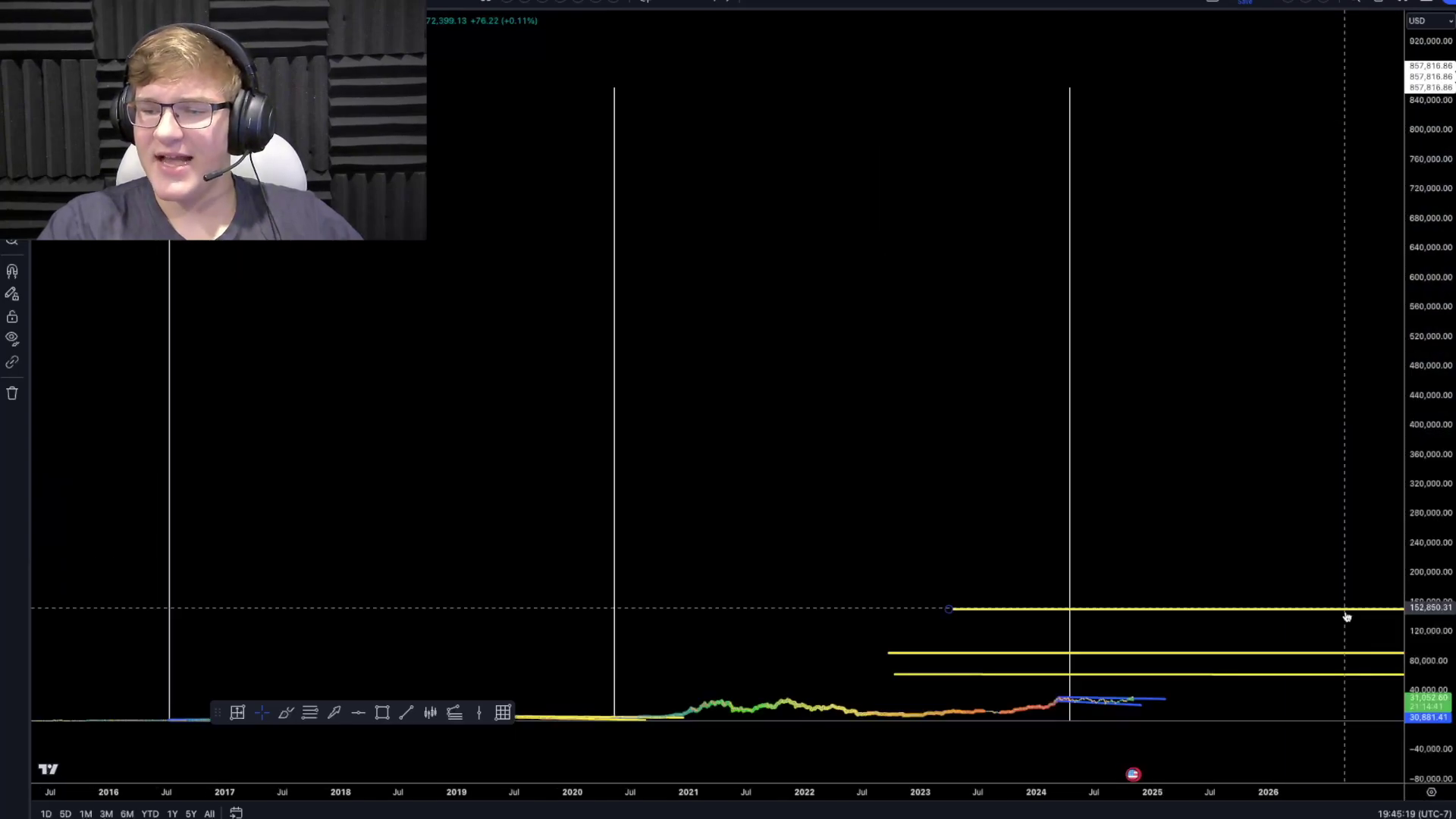
{"action": "right_click", "coordinate": [1431, 789]}
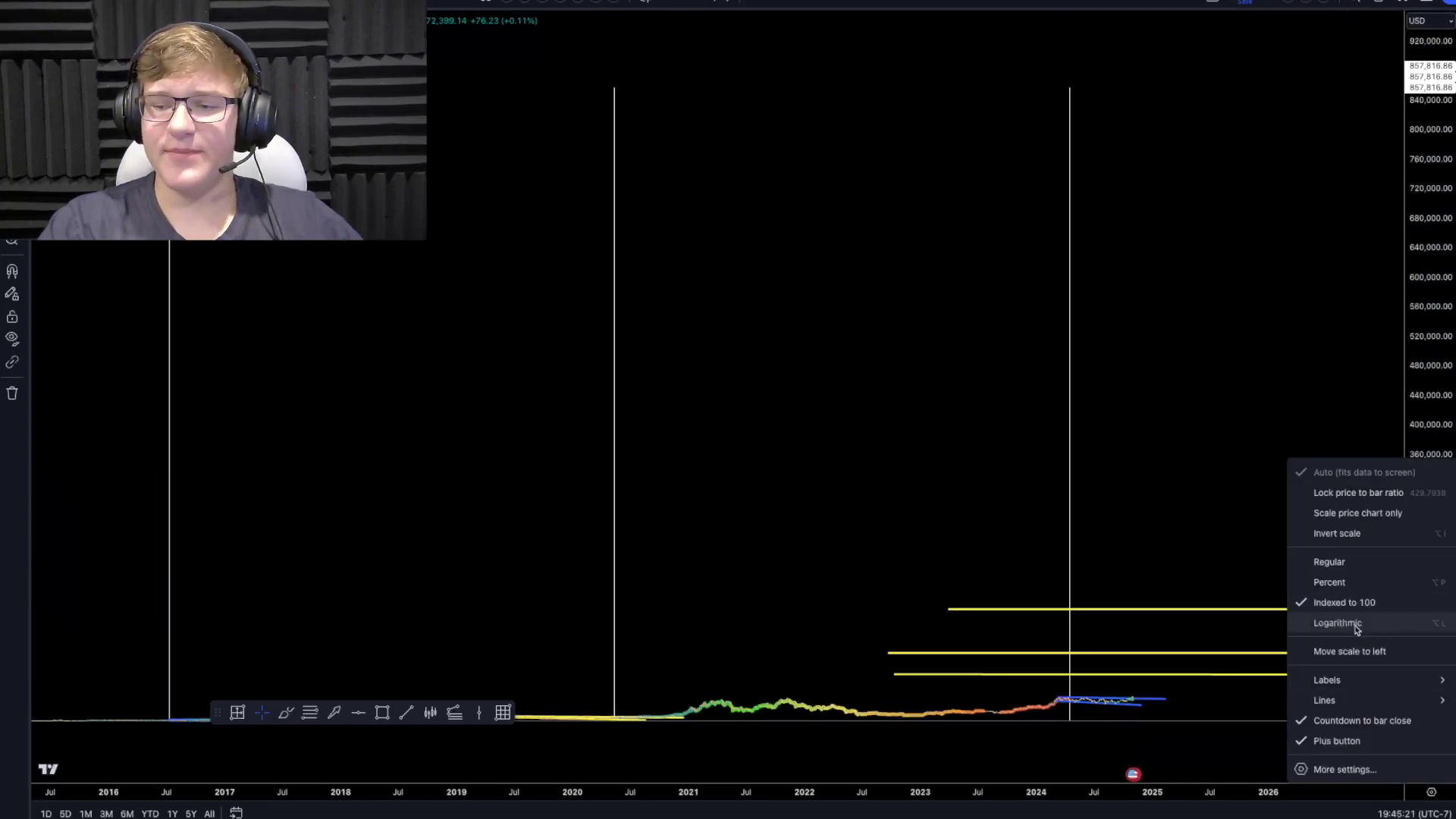
{"action": "left_click", "coordinate": [1354, 622]}
{"action": "left_click_drag", "start_coordinate": [1439, 648], "coordinate": [1416, 242]}
{"action": "left_click_drag", "start_coordinate": [877, 357], "coordinate": [1054, 630]}
{"action": "left_click_drag", "start_coordinate": [1059, 559], "coordinate": [973, 655]}
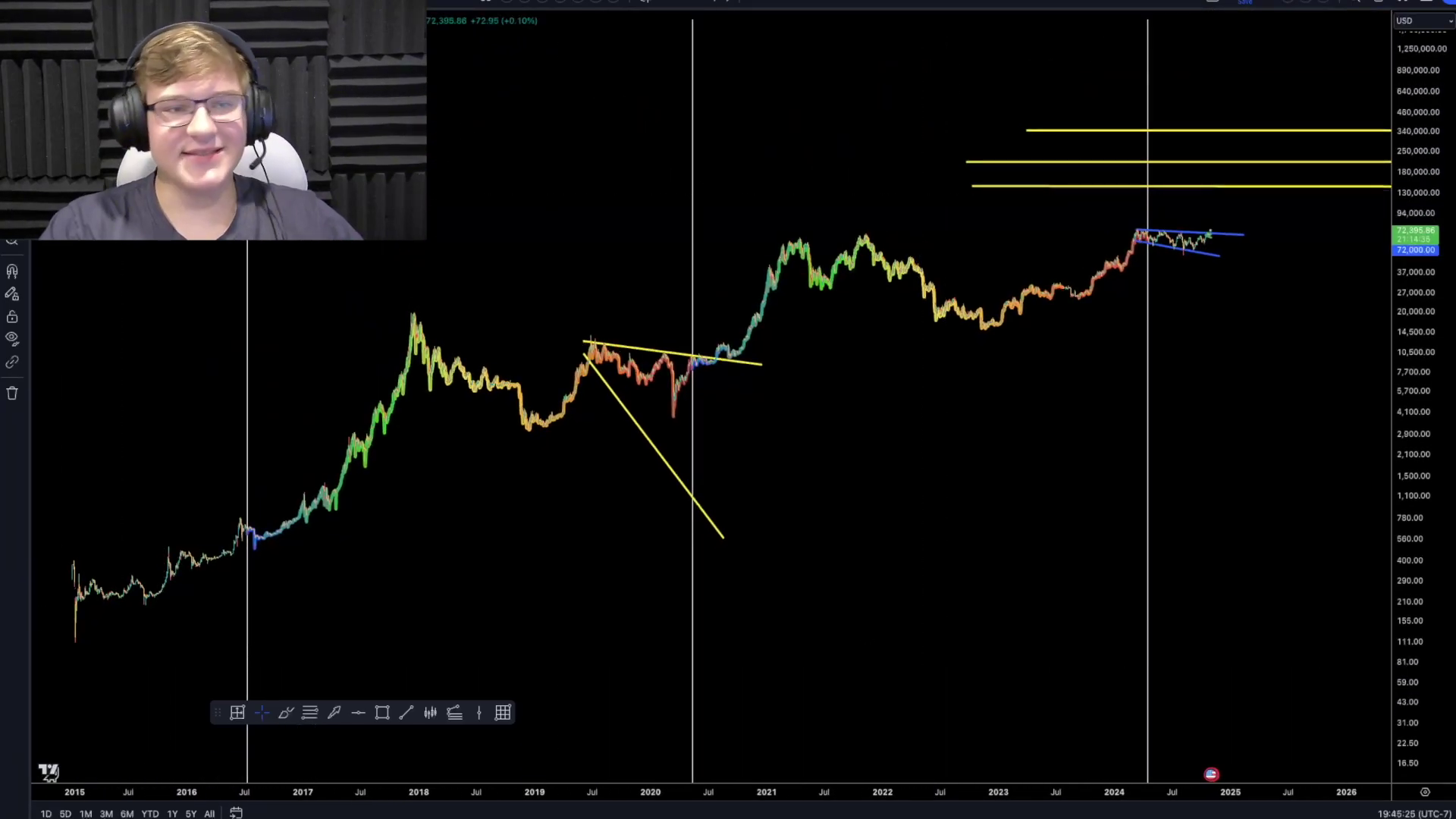
Step: Brush a freehand stroke along the rise from mid-2016 to late 2017 and delete it
{"action": "key", "text": "alt+t"}
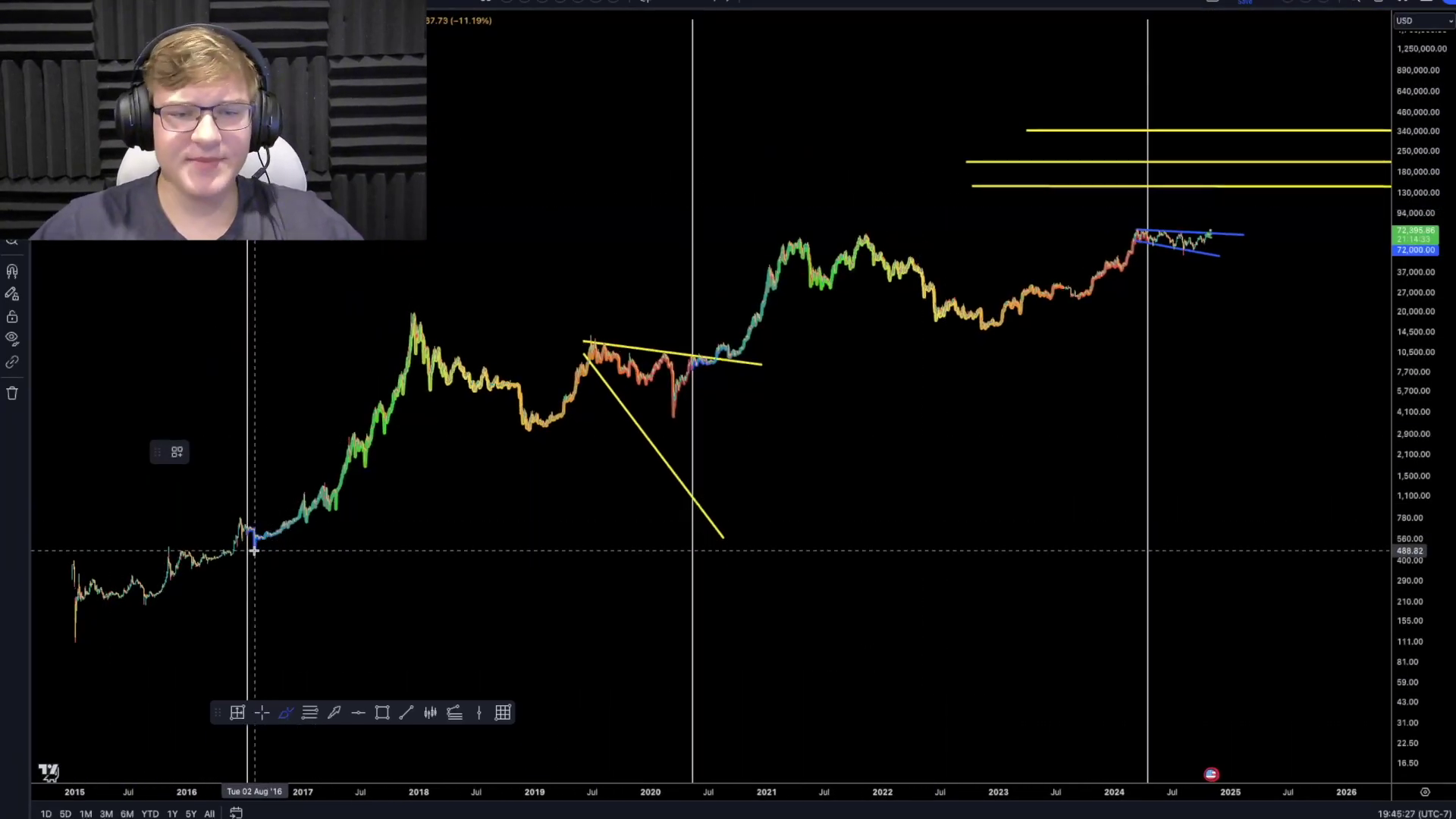
{"action": "mouse_move", "coordinate": [254, 551]}
{"action": "left_mouse_down"}
{"action": "mouse_move", "coordinate": [387, 351]}
{"action": "mouse_move", "coordinate": [415, 322]}
{"action": "mouse_move", "coordinate": [485, 303]}
{"action": "mouse_move", "coordinate": [409, 273]}
{"action": "left_mouse_up"}
{"action": "key", "text": "Delete"}
{"action": "key", "text": "Delete"}
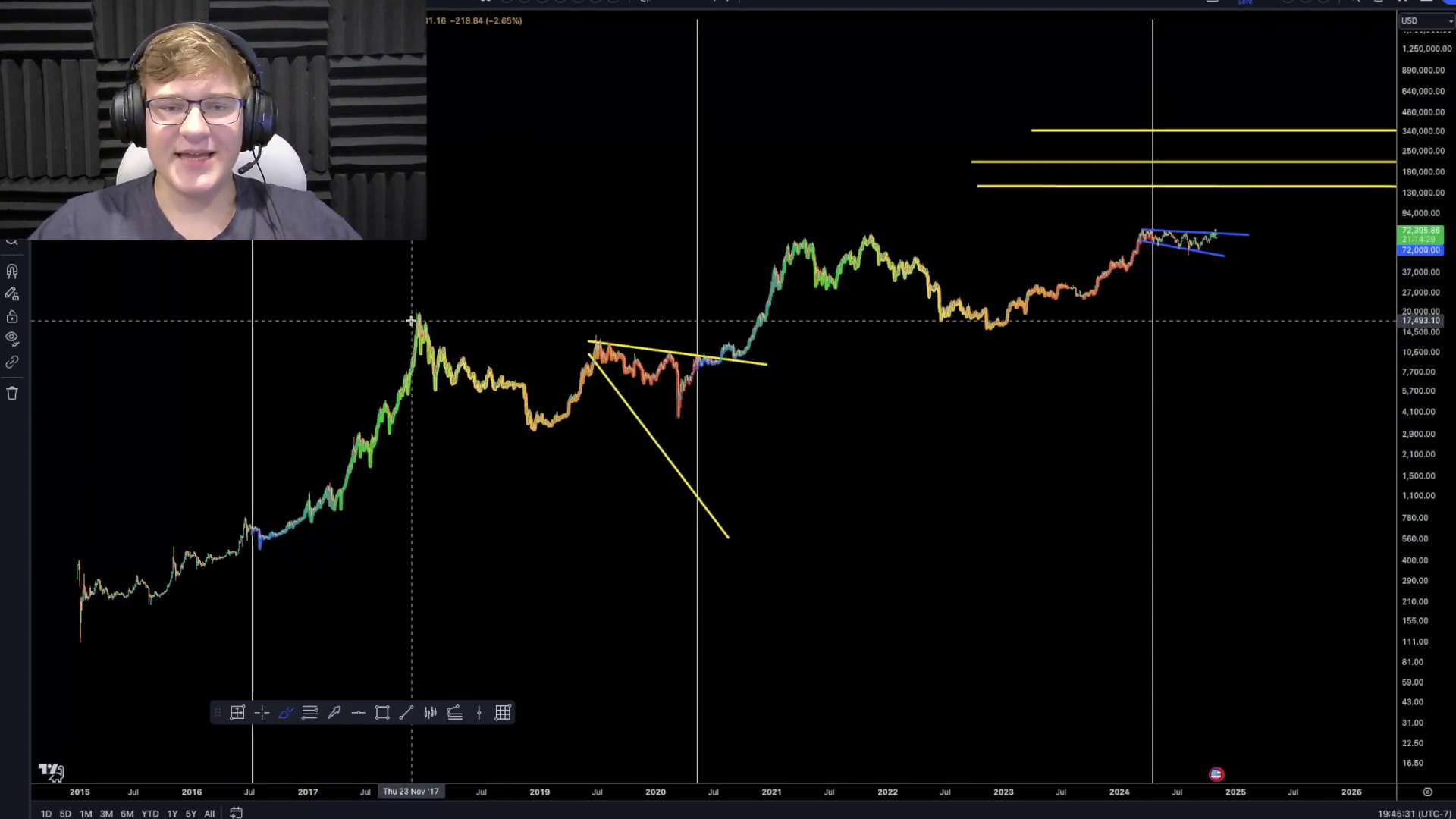
Step: Brush strokes marking the 2018 decline and the rise from the late-2018 low into early 2021, undoing each one
{"action": "left_click_drag", "start_coordinate": [413, 323], "coordinate": [531, 433]}
{"action": "key", "text": "ctrl+z"}
{"action": "mouse_move", "coordinate": [408, 317]}
{"action": "left_mouse_down"}
{"action": "mouse_move", "coordinate": [537, 338]}
{"action": "mouse_move", "coordinate": [433, 459]}
{"action": "mouse_move", "coordinate": [450, 270]}
{"action": "mouse_move", "coordinate": [487, 303]}
{"action": "mouse_move", "coordinate": [439, 503]}
{"action": "mouse_move", "coordinate": [397, 283]}
{"action": "left_mouse_up"}
{"action": "key", "text": "ctrl+z"}
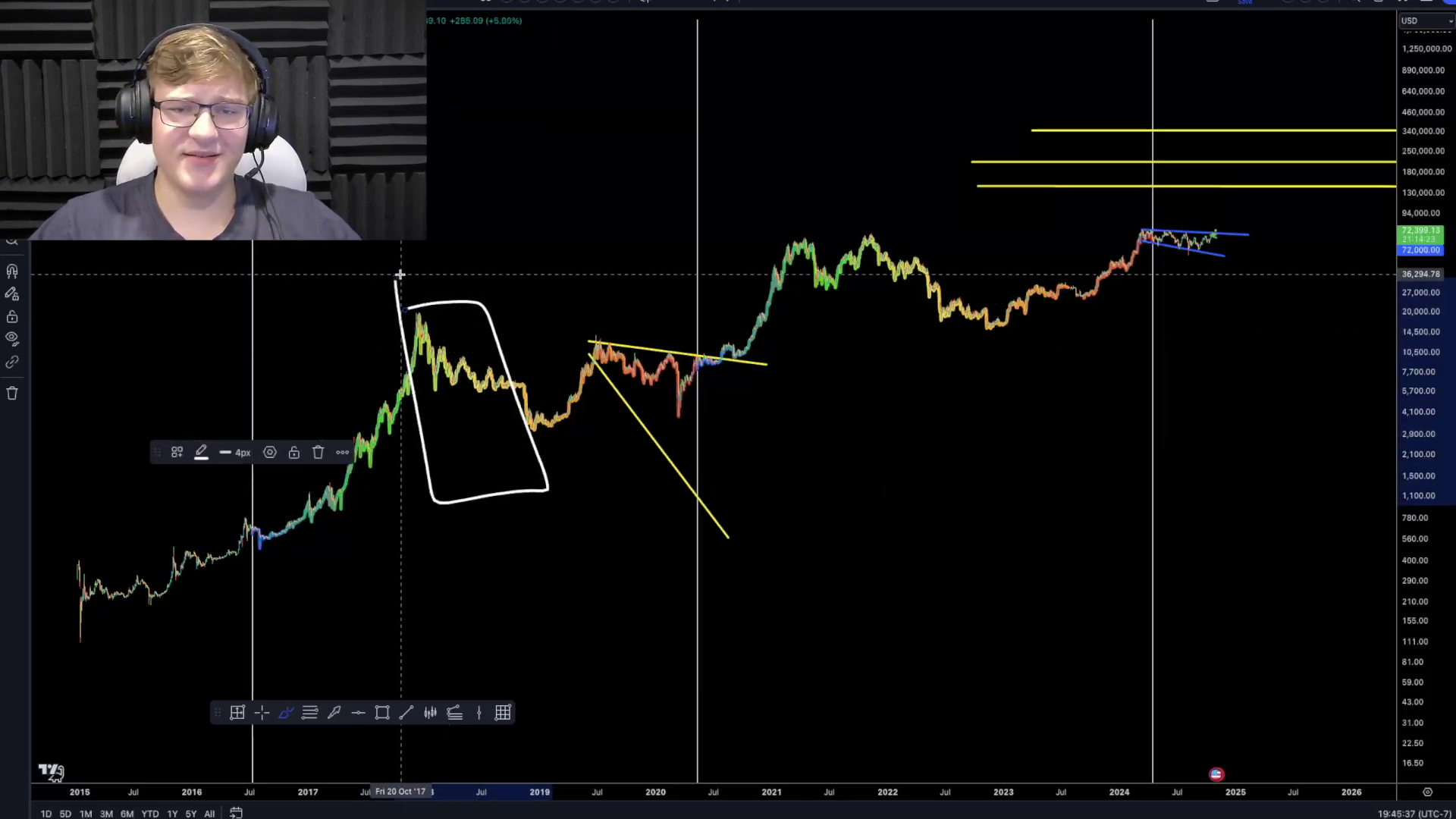
{"action": "key", "text": "ctrl+z"}
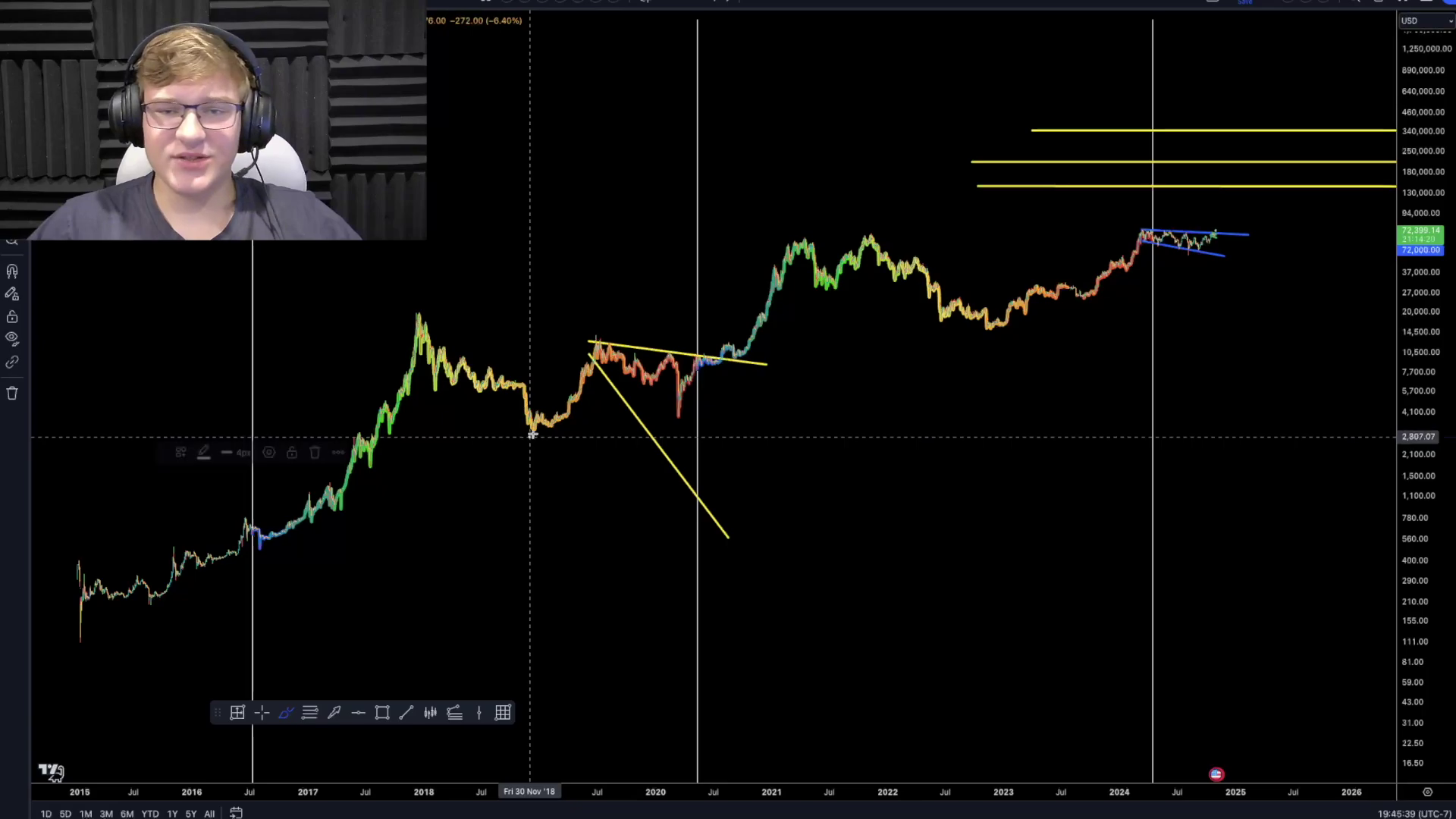
{"action": "mouse_move", "coordinate": [533, 434]}
{"action": "left_mouse_down"}
{"action": "mouse_move", "coordinate": [780, 234]}
{"action": "mouse_move", "coordinate": [774, 208]}
{"action": "left_mouse_up"}
{"action": "key", "text": "ctrl+z"}
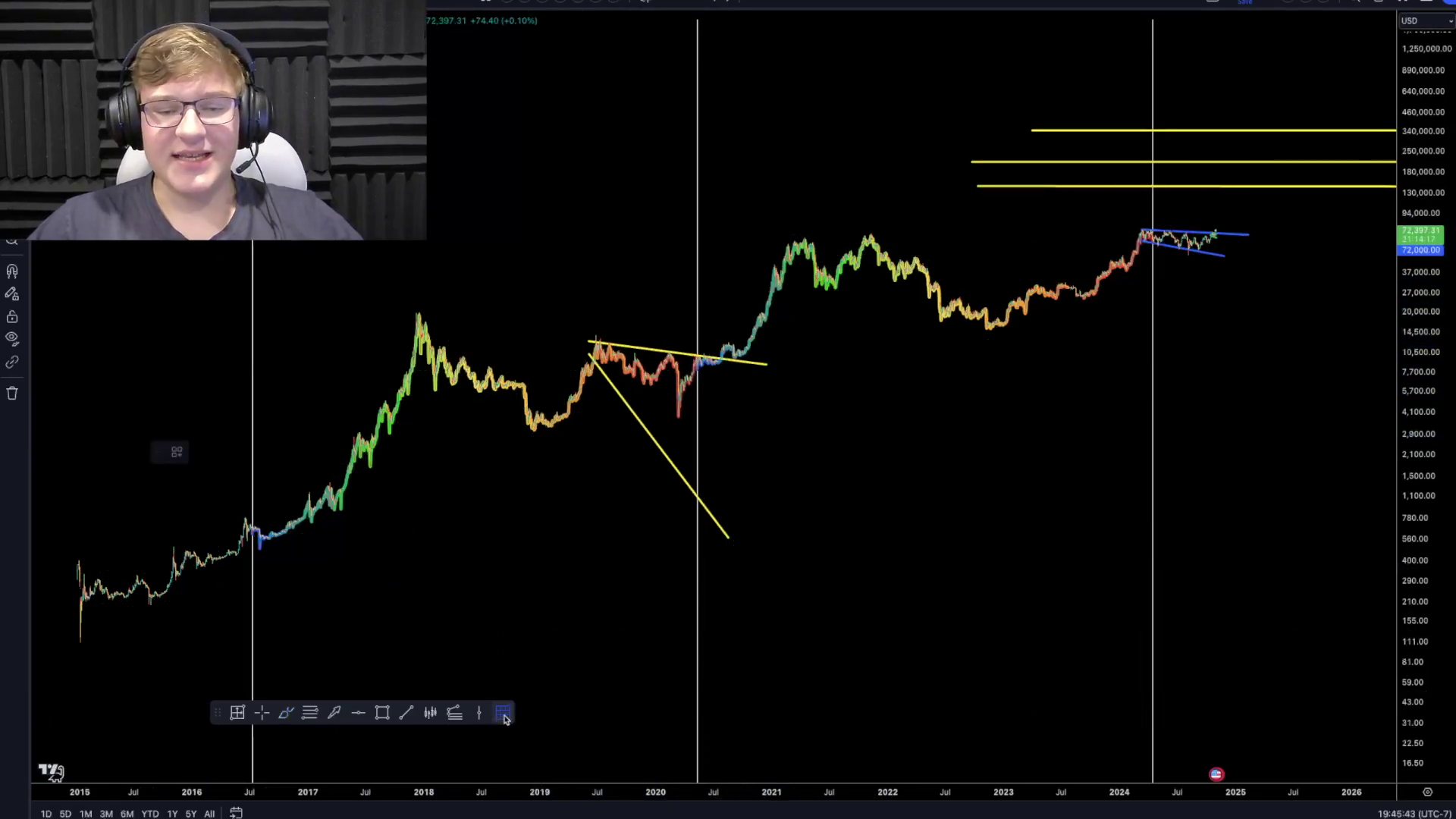
Step: Draw a Gann box between the first two white vertical lines, from 11 July 2016 to 11 May 2020
{"action": "left_click", "coordinate": [252, 624]}
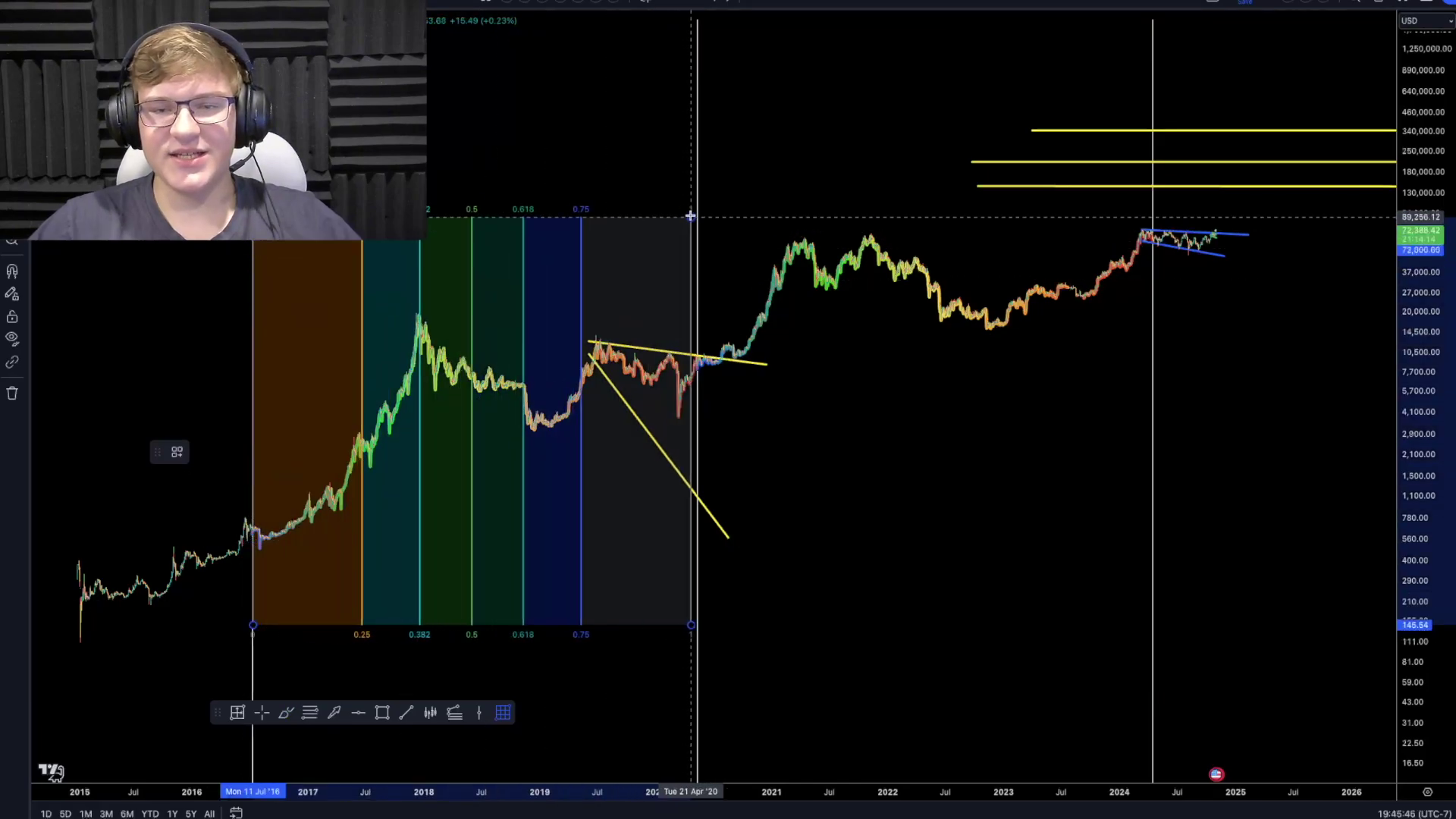
{"action": "left_click", "coordinate": [699, 142]}
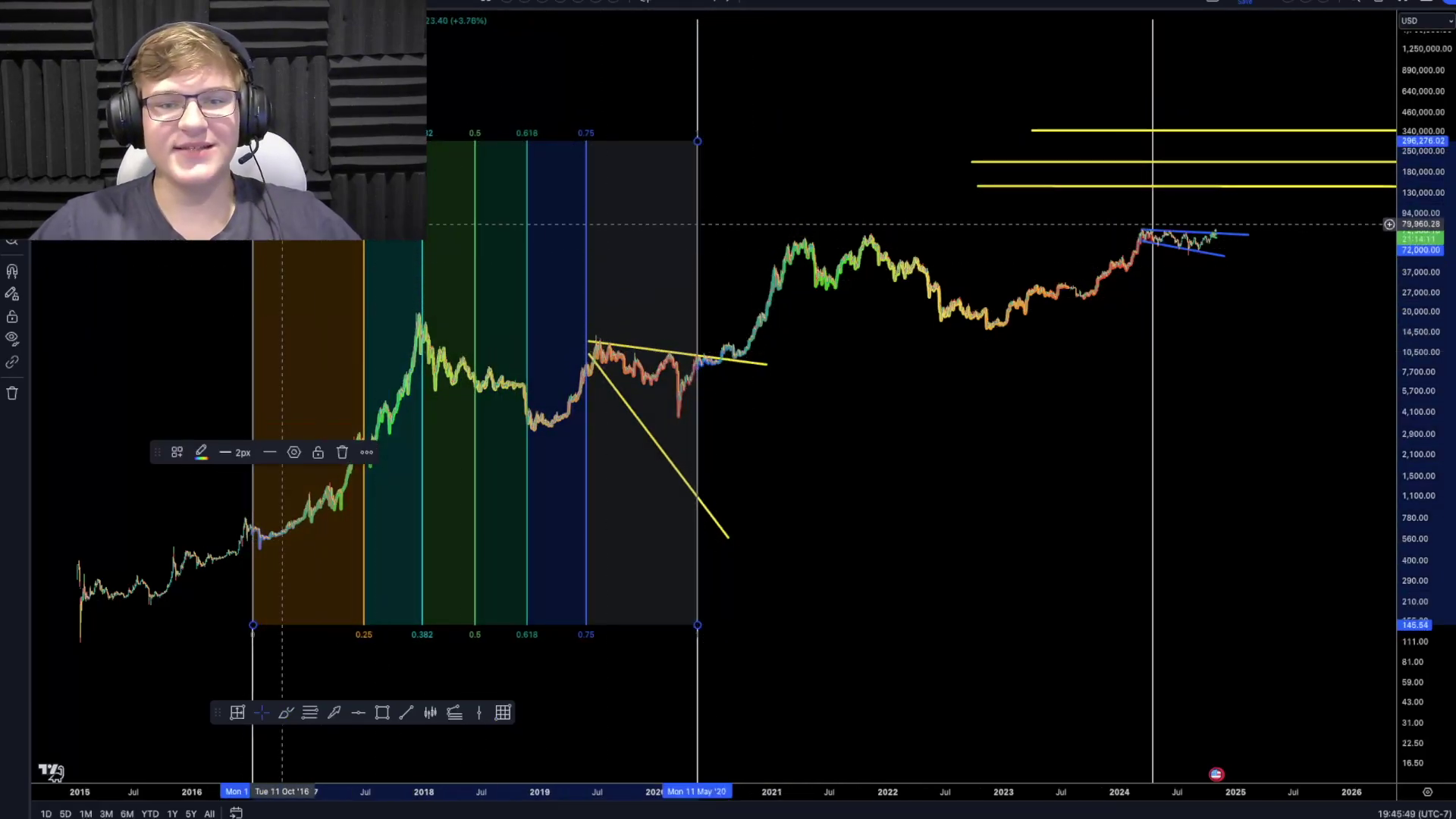
{"action": "left_click_drag", "start_coordinate": [55, 772], "coordinate": [275, 773]}
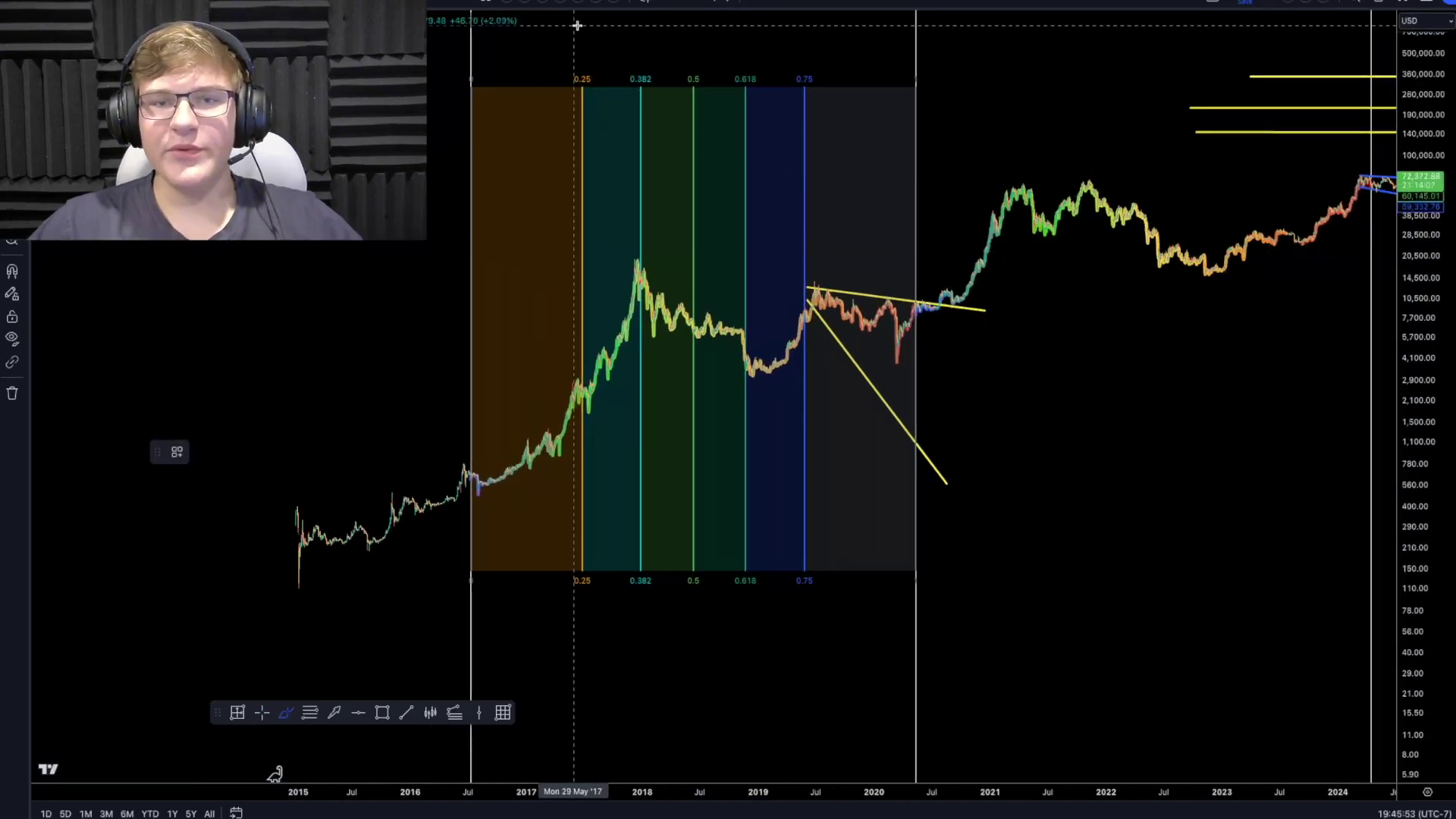
Step: Brush loops around the box's 0.25 label and the mid-2017 price action beside that level, deleting each stroke
{"action": "left_click_drag", "start_coordinate": [579, 25], "coordinate": [569, 121]}
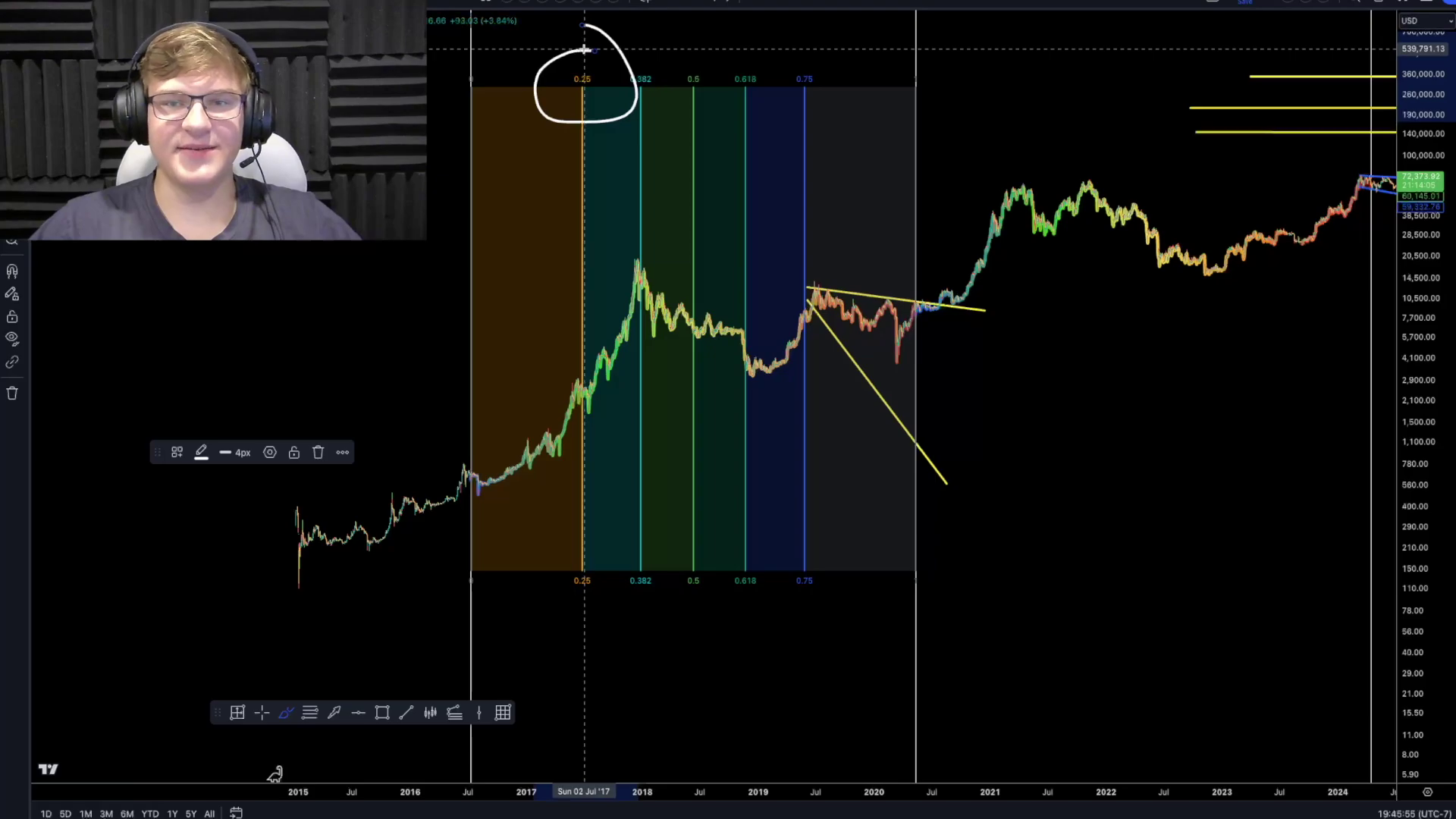
{"action": "key", "text": "Delete"}
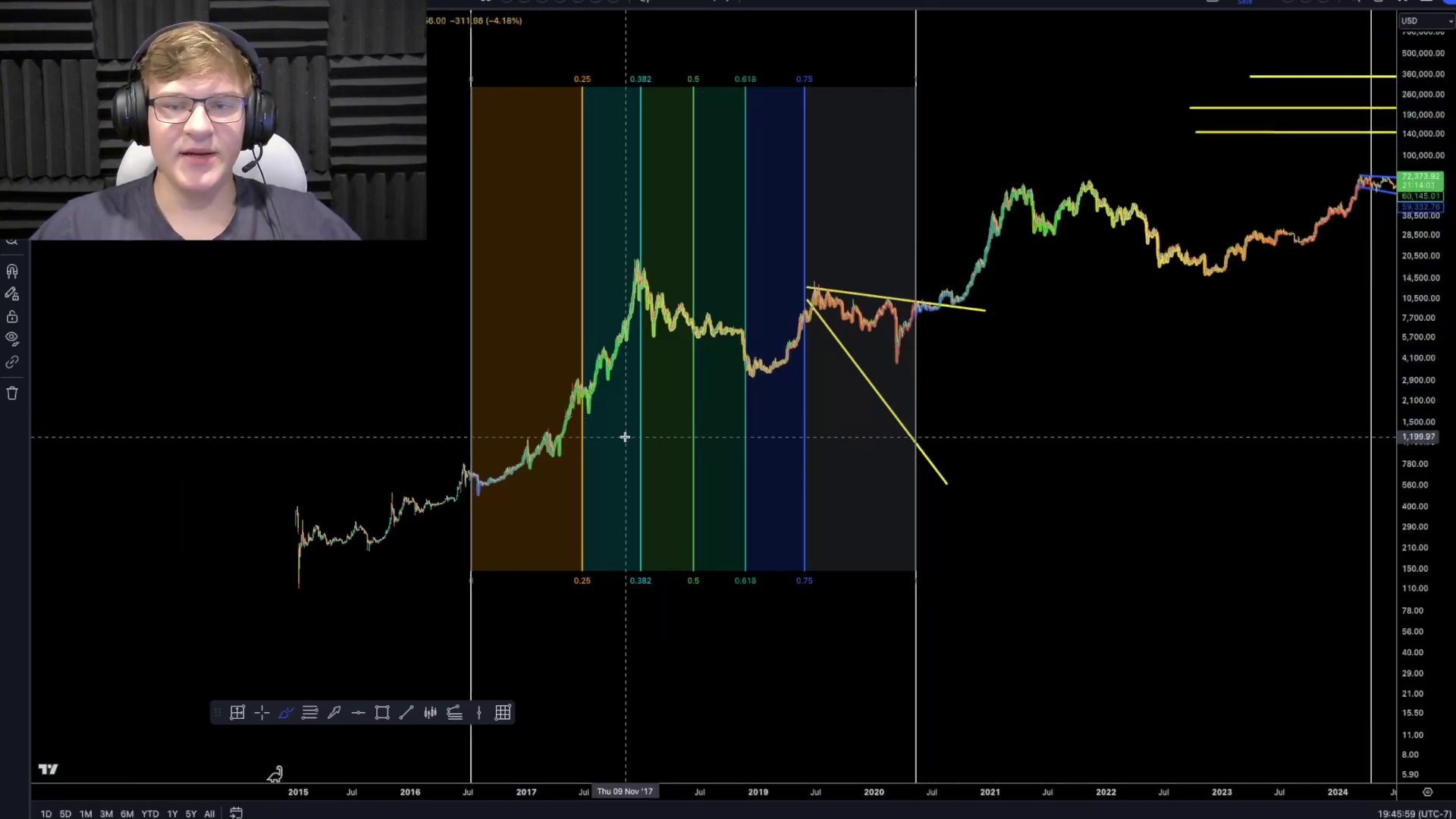
{"action": "left_click_drag", "start_coordinate": [567, 376], "coordinate": [611, 369]}
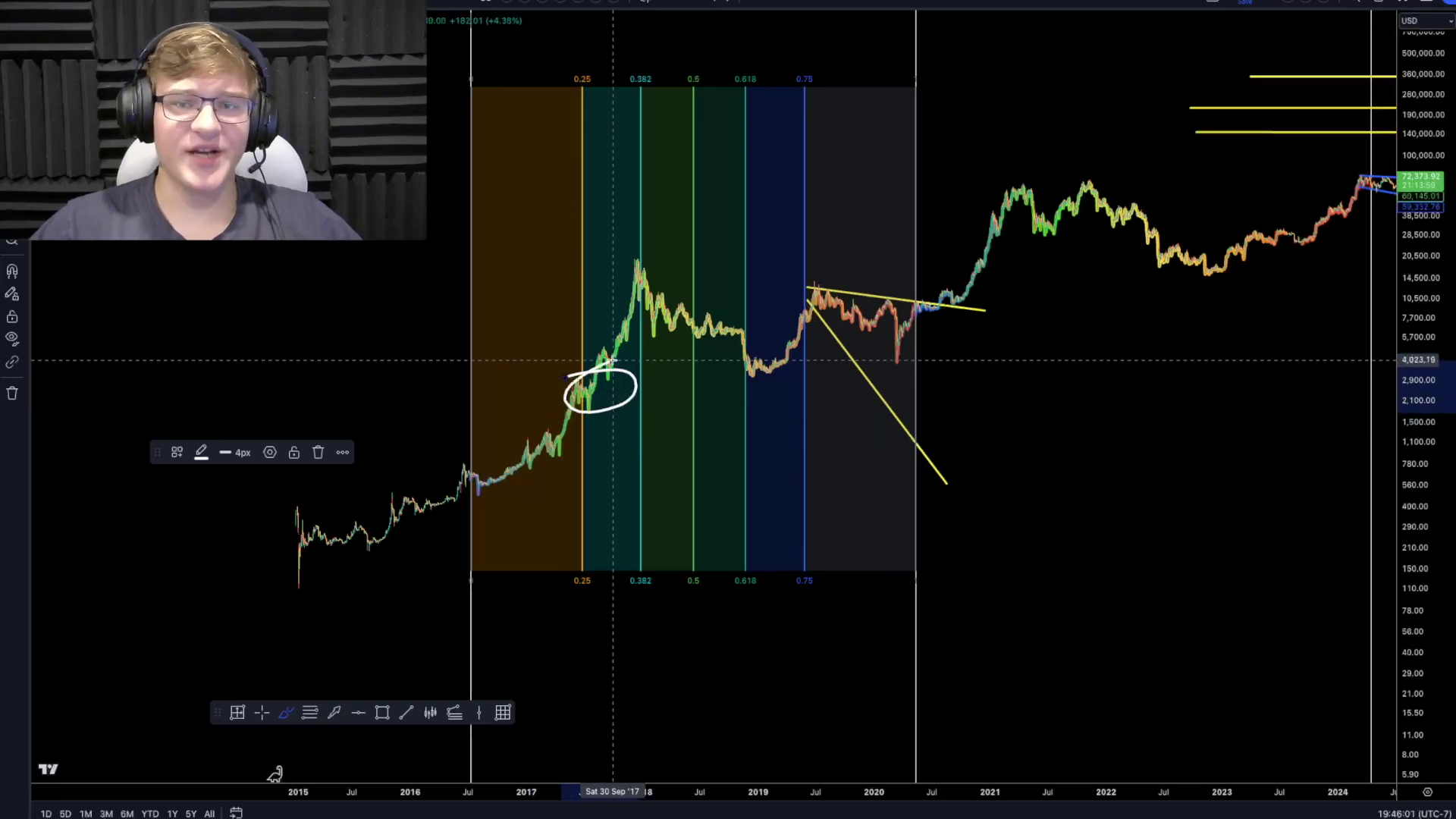
{"action": "key", "text": "Delete"}
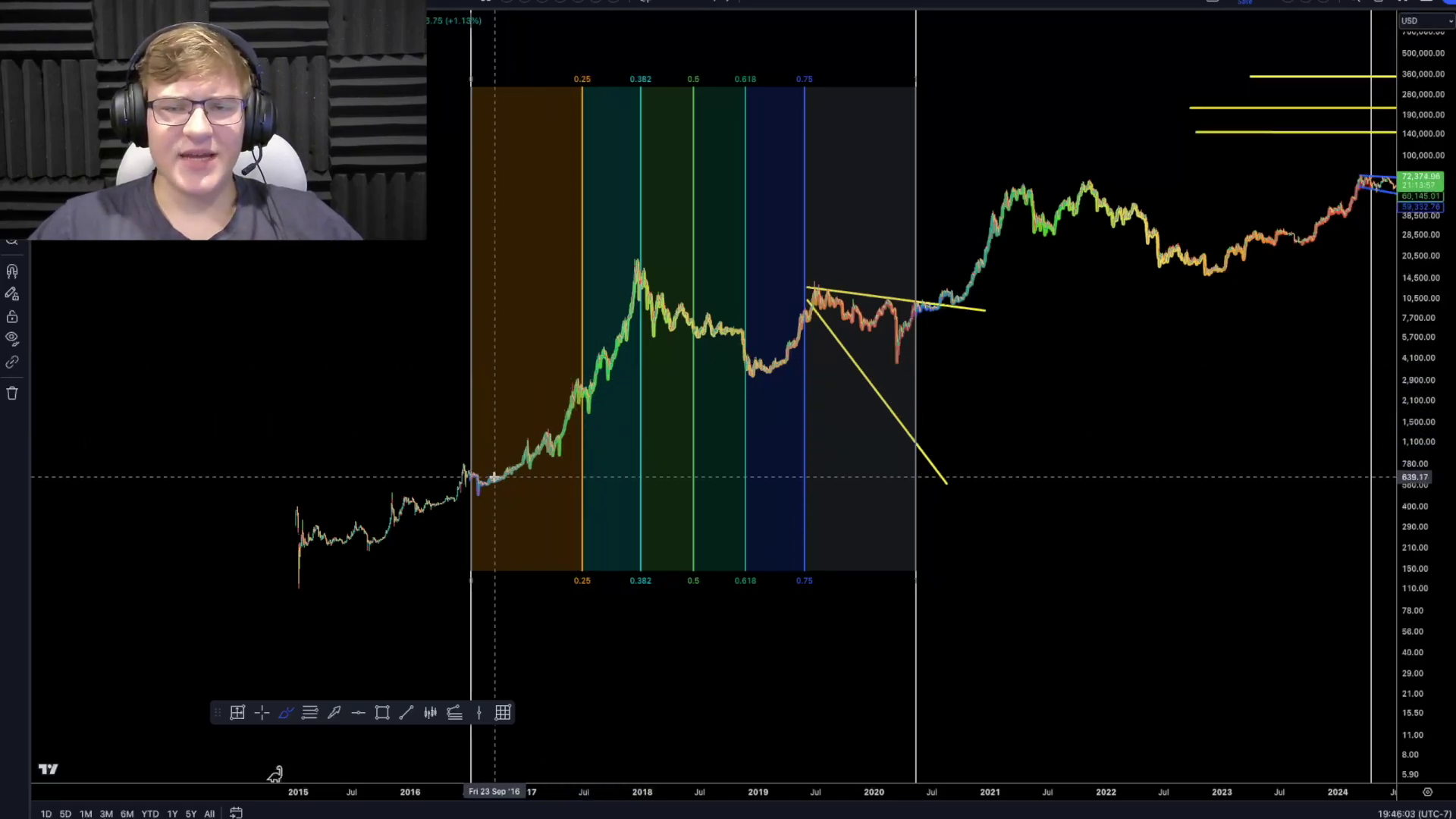
{"action": "mouse_move", "coordinate": [489, 484]}
{"action": "left_mouse_down"}
{"action": "mouse_move", "coordinate": [566, 364]}
{"action": "mouse_move", "coordinate": [628, 403]}
{"action": "mouse_move", "coordinate": [637, 341]}
{"action": "left_mouse_up"}
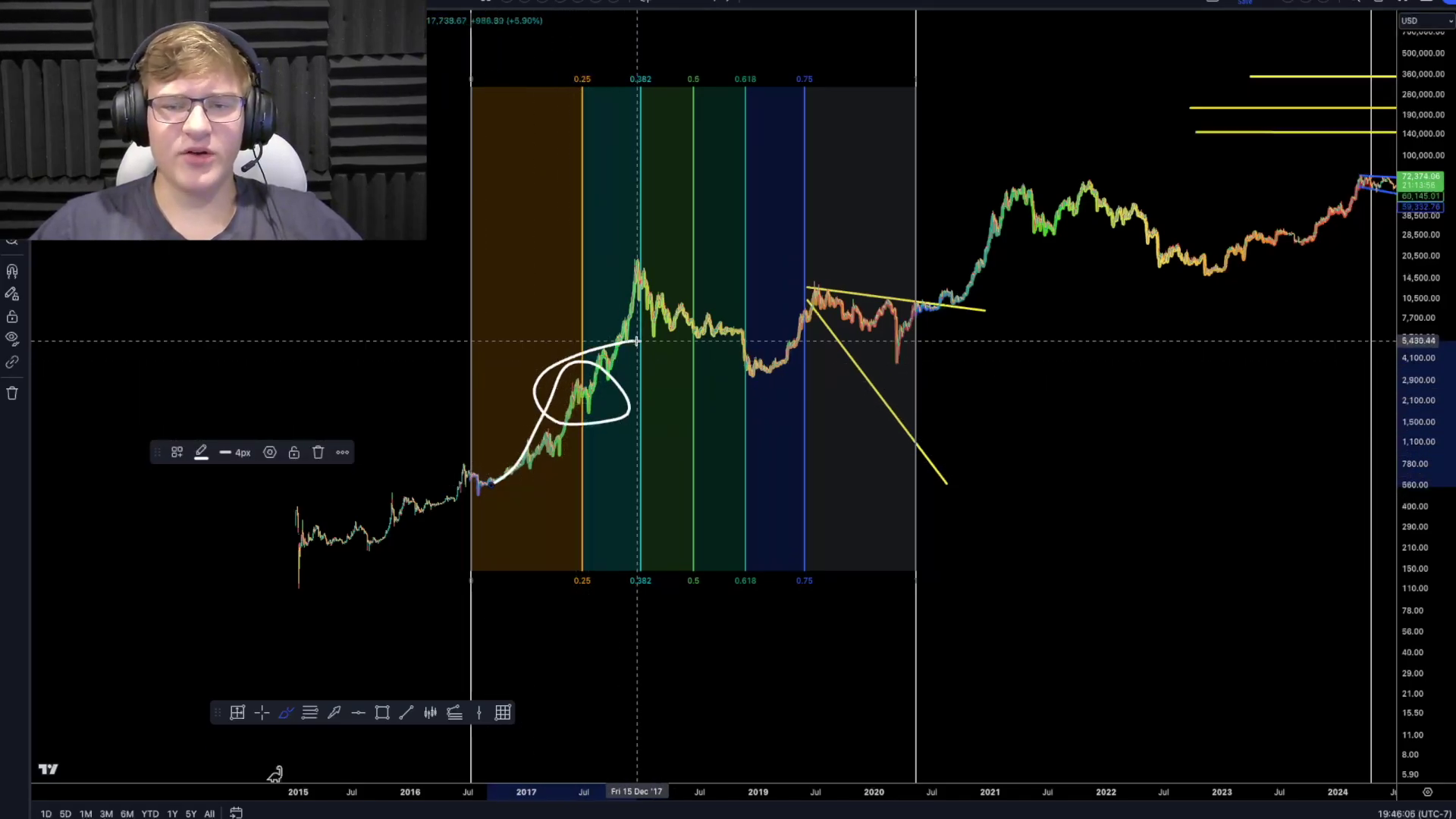
{"action": "key", "text": "Delete"}
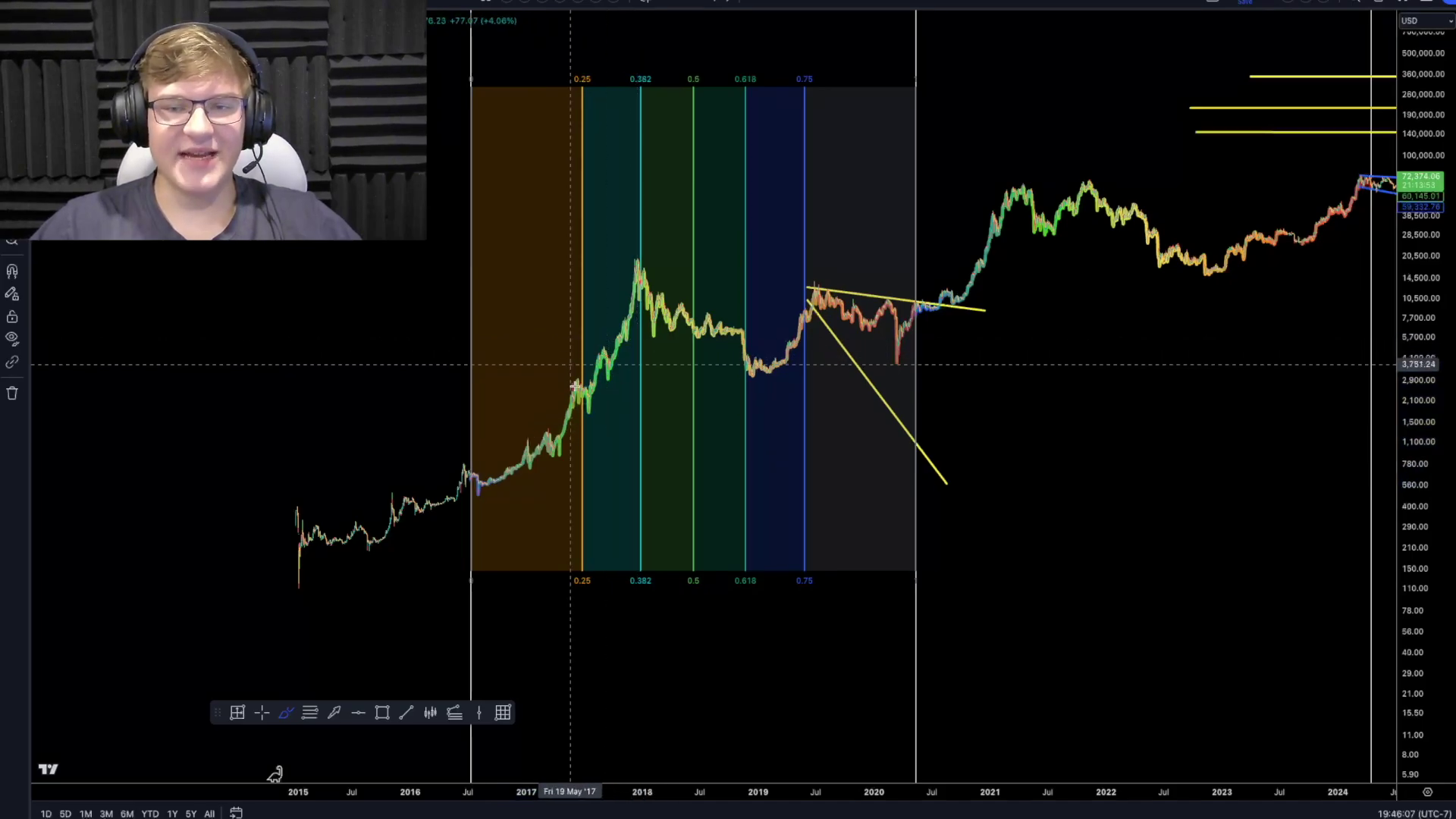
{"action": "left_click_drag", "start_coordinate": [570, 366], "coordinate": [584, 427]}
{"action": "key", "text": "Delete"}
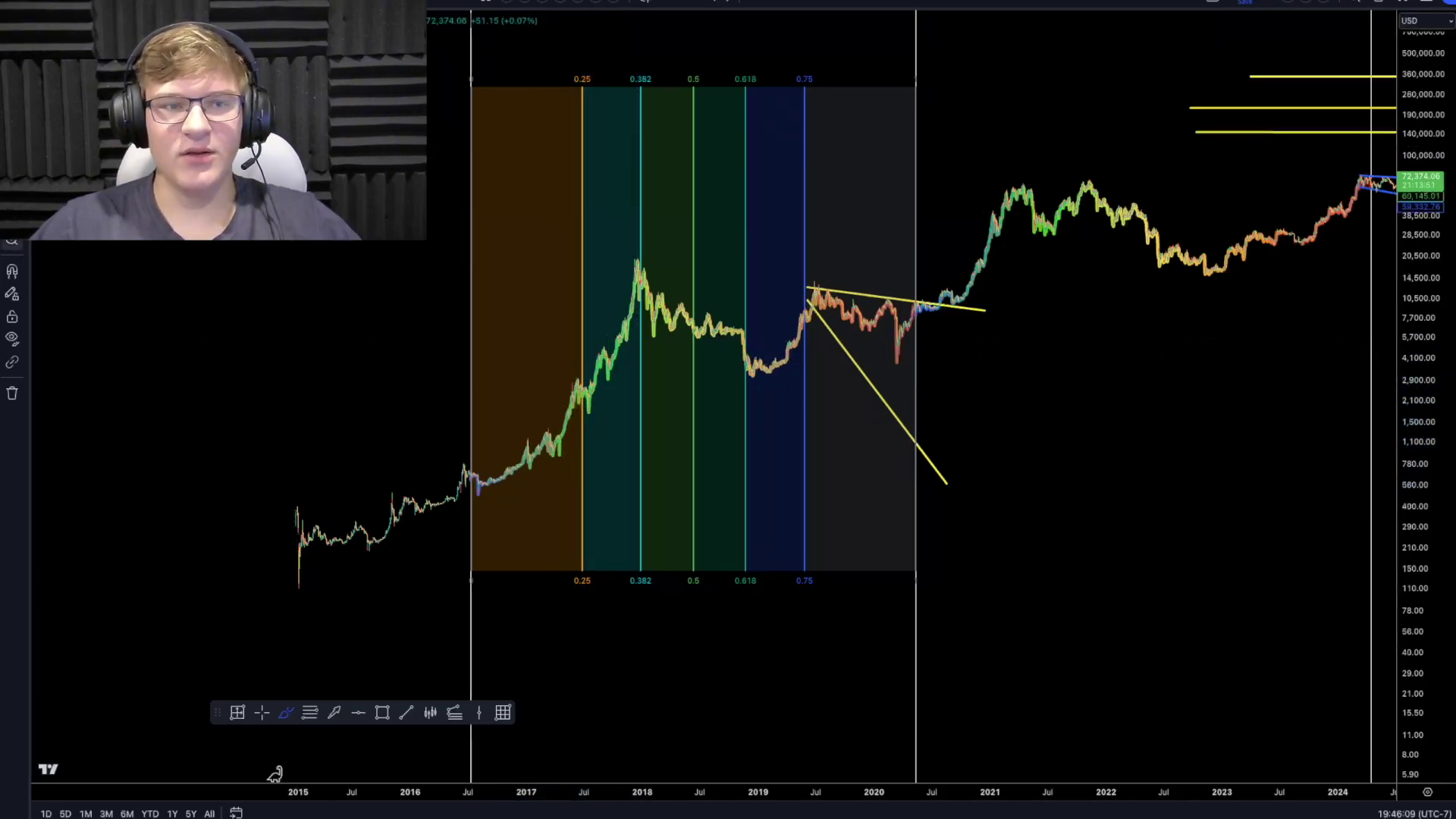
Step: Measure the price drop from the June 2017 peak near the 0.25 level to 21 August 2017
{"action": "key", "text": "Escape"}
{"action": "left_click", "coordinate": [576, 380], "text": "shift"}
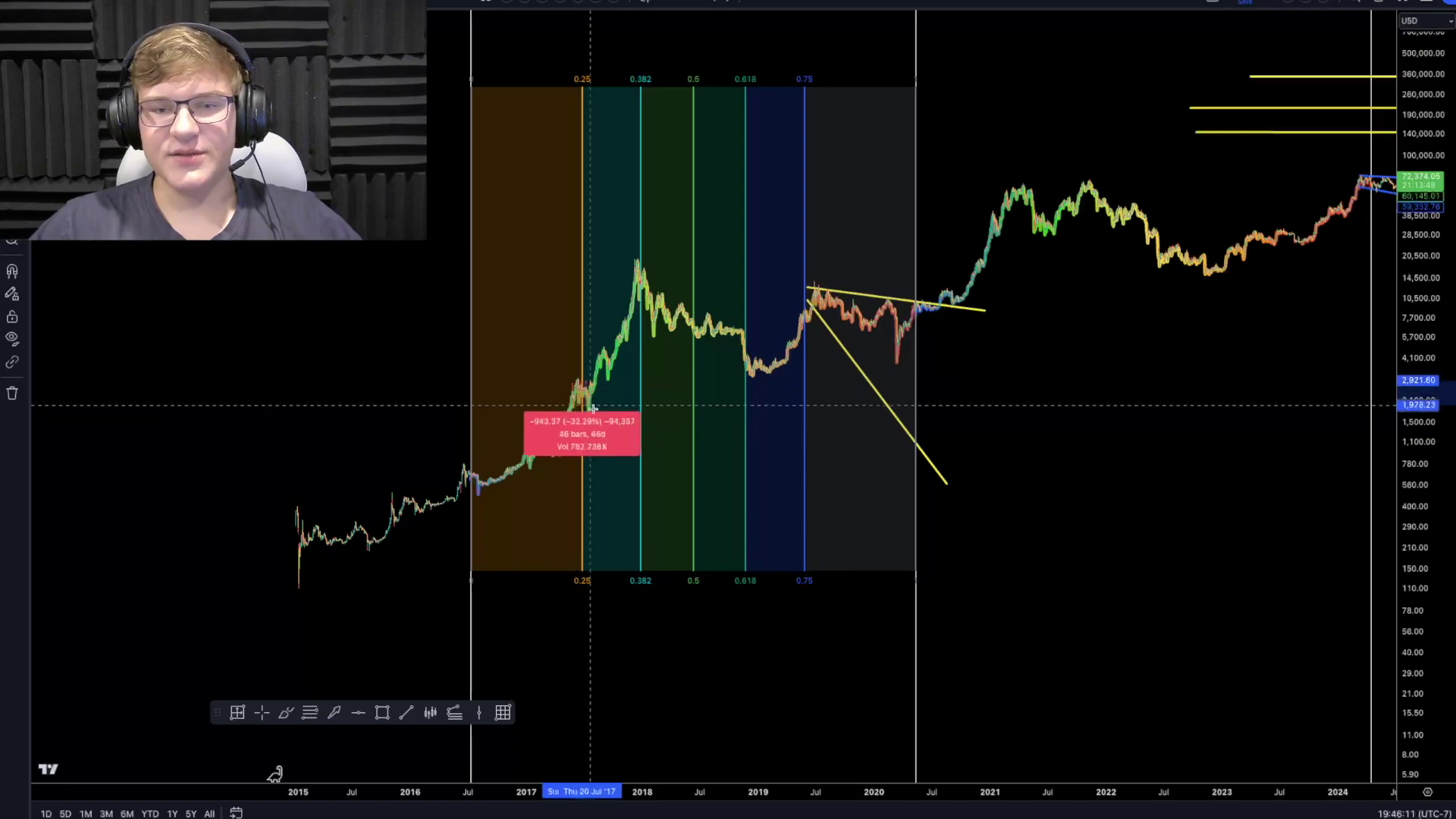
{"action": "left_click", "coordinate": [601, 415]}
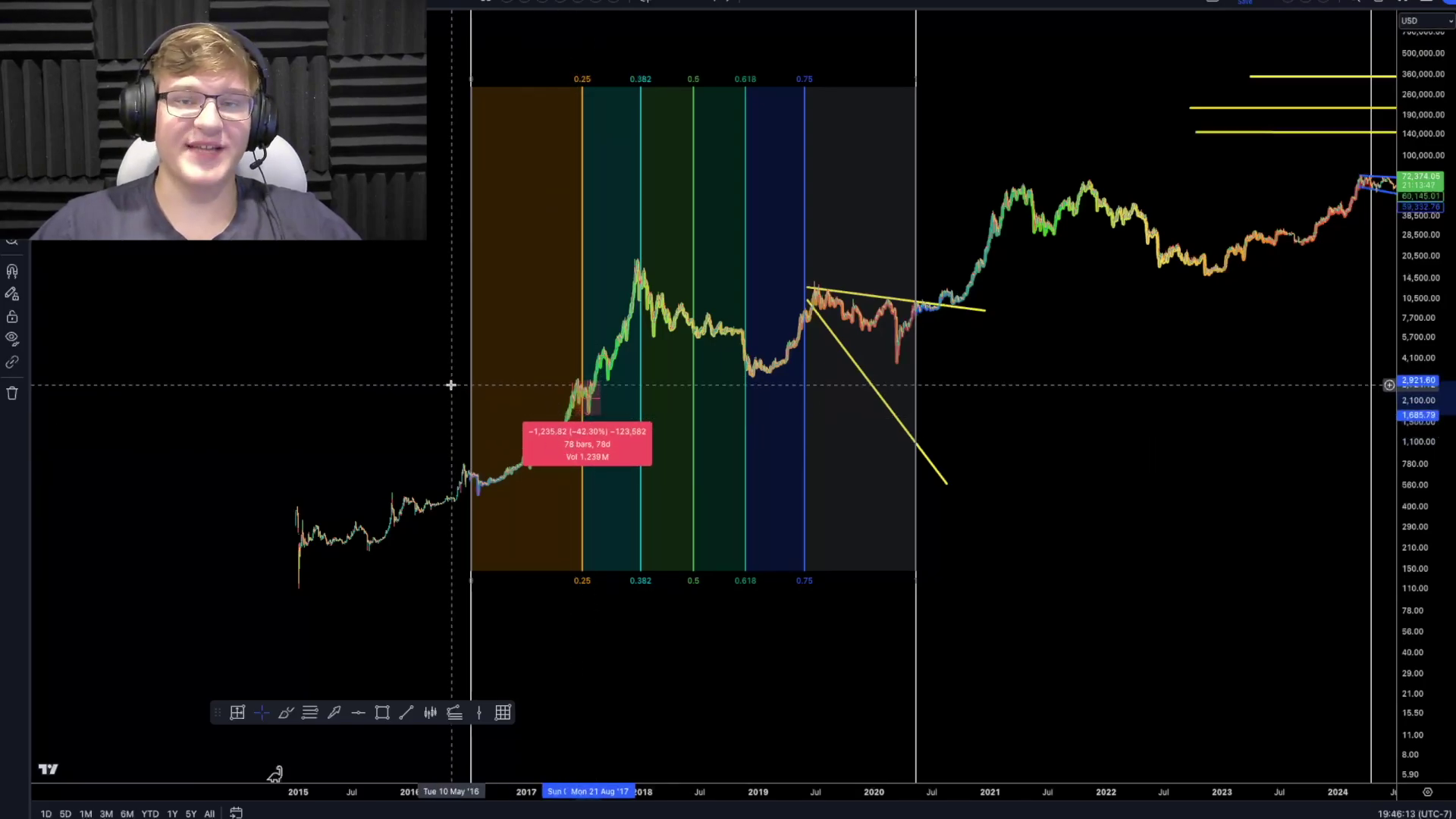
Step: Brush the rise from mid-2017 to the December 2017 peak and a loop around the 0.382 label, undoing each stroke
{"action": "left_click_drag", "start_coordinate": [454, 384], "coordinate": [338, 410]}
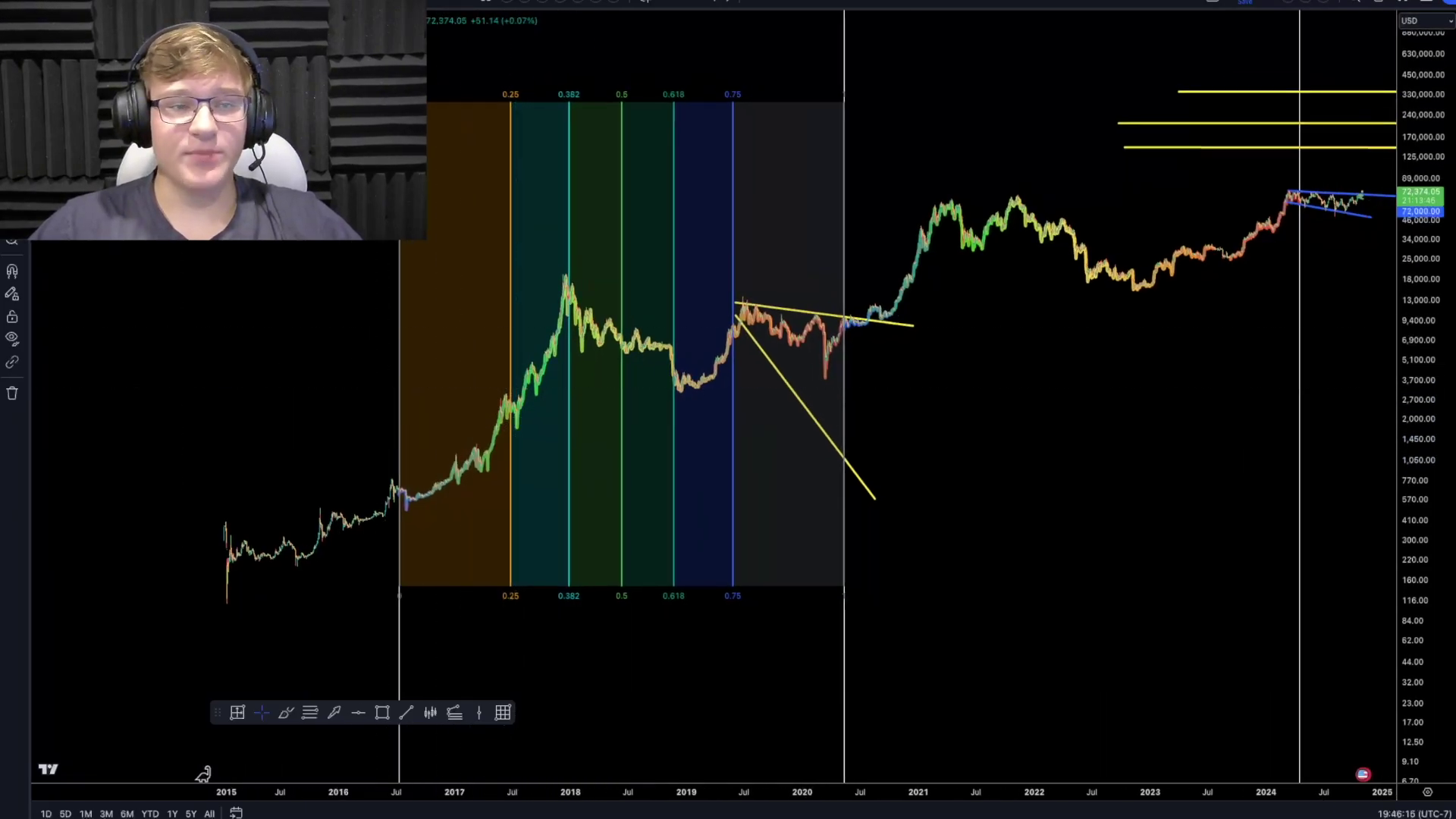
{"action": "left_click", "coordinate": [506, 425]}
{"action": "left_click_drag", "start_coordinate": [506, 425], "coordinate": [565, 271]}
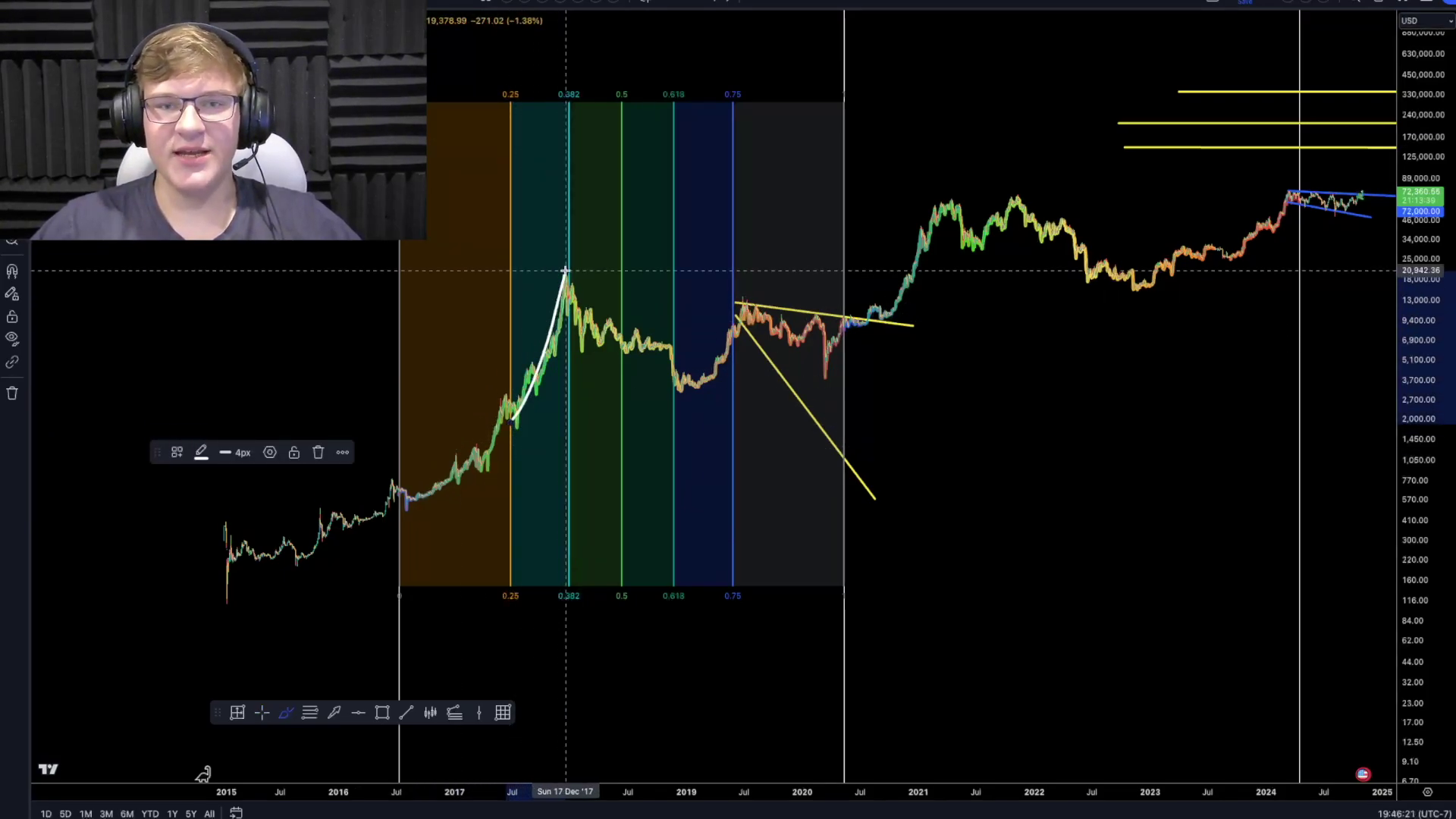
{"action": "key", "text": "ctrl+z"}
{"action": "mouse_move", "coordinate": [562, 66]}
{"action": "left_mouse_down"}
{"action": "mouse_move", "coordinate": [623, 95]}
{"action": "mouse_move", "coordinate": [551, 69]}
{"action": "left_mouse_up"}
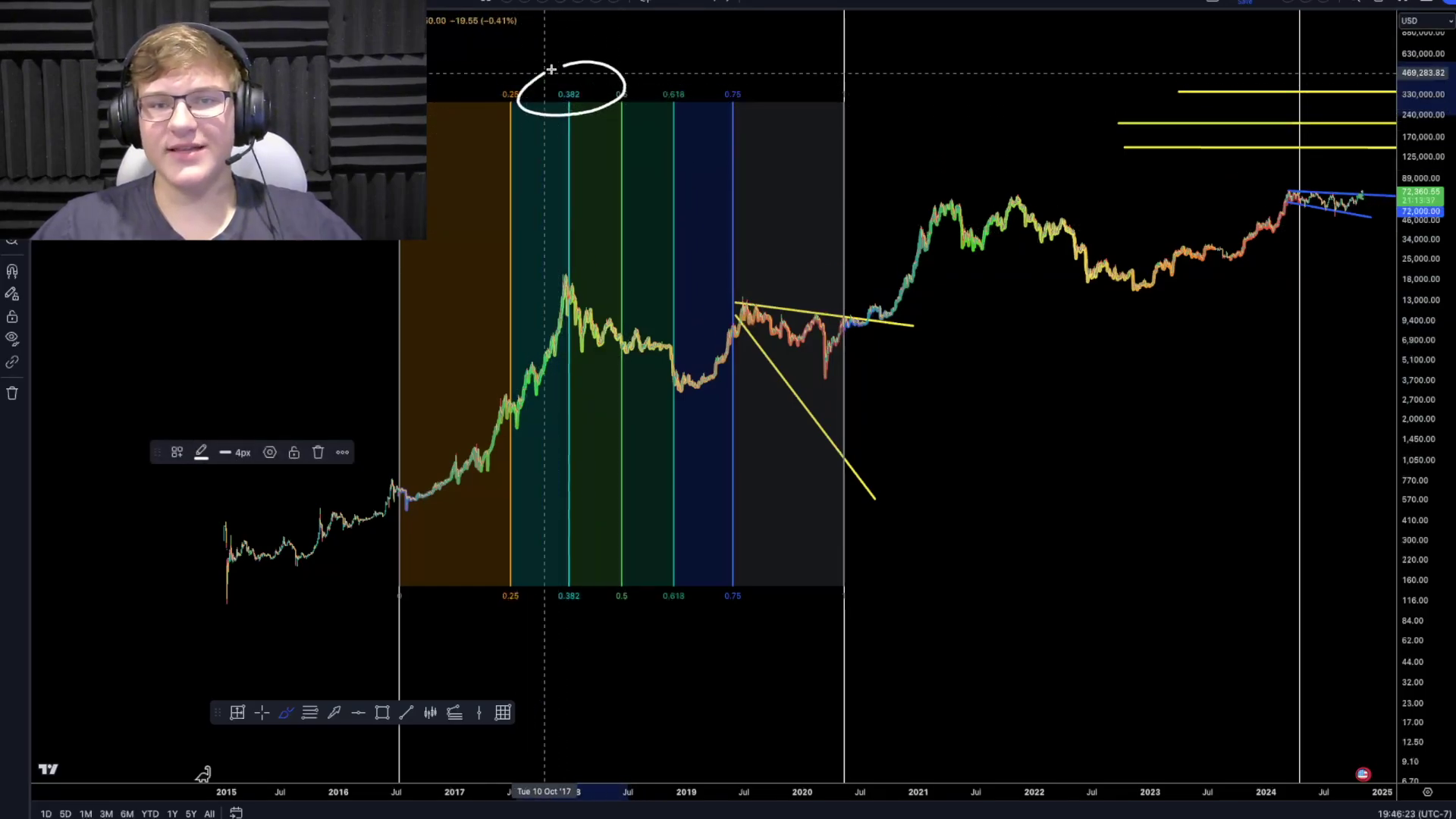
{"action": "key", "text": "ctrl+z"}
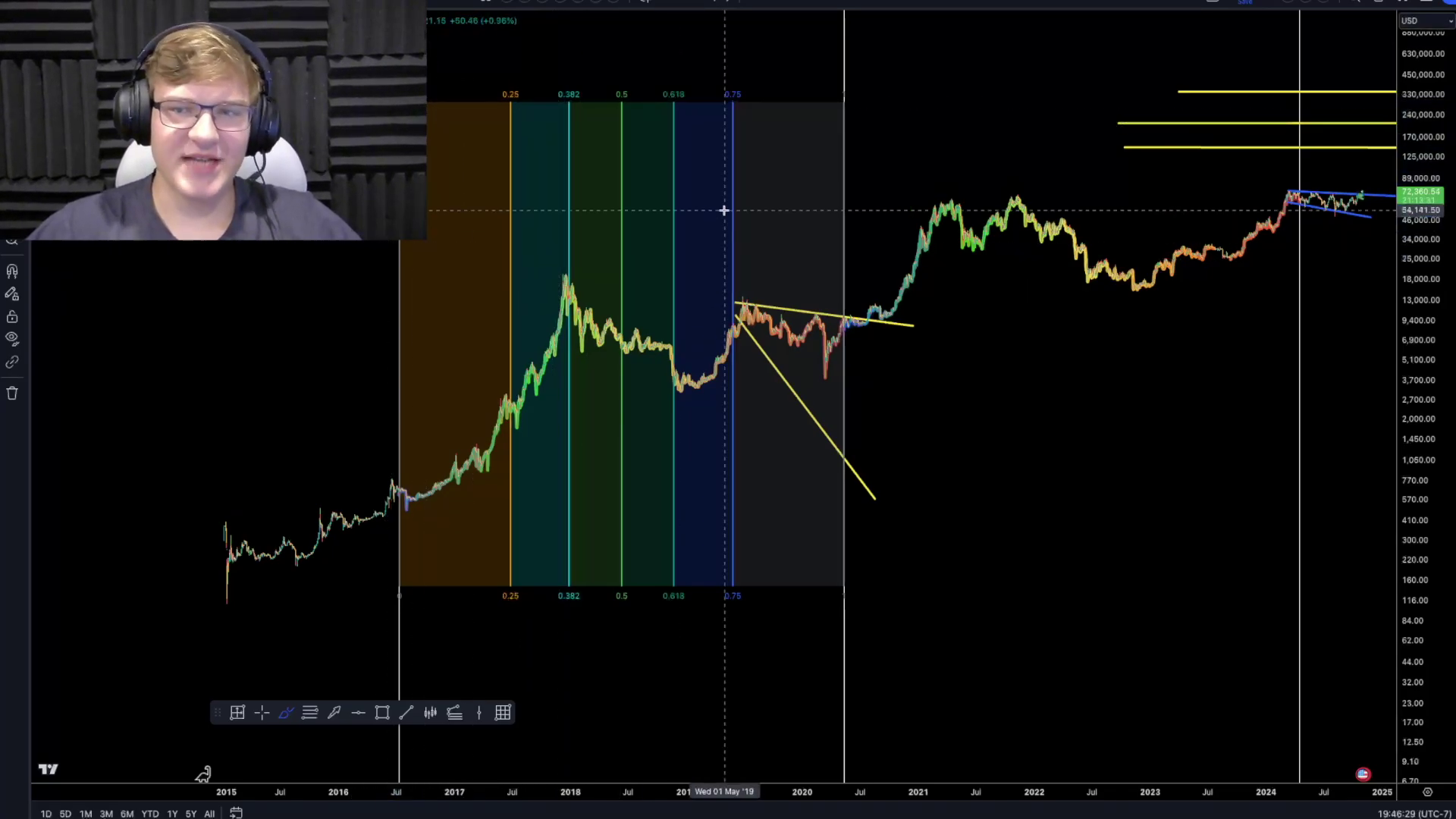
Step: Brush strokes near the May 2020 line and down the 2018 decline from the 0.382 level to the 0.618 level, undoing them
{"action": "left_click_drag", "start_coordinate": [837, 163], "coordinate": [844, 213]}
{"action": "key", "text": "ctrl+z"}
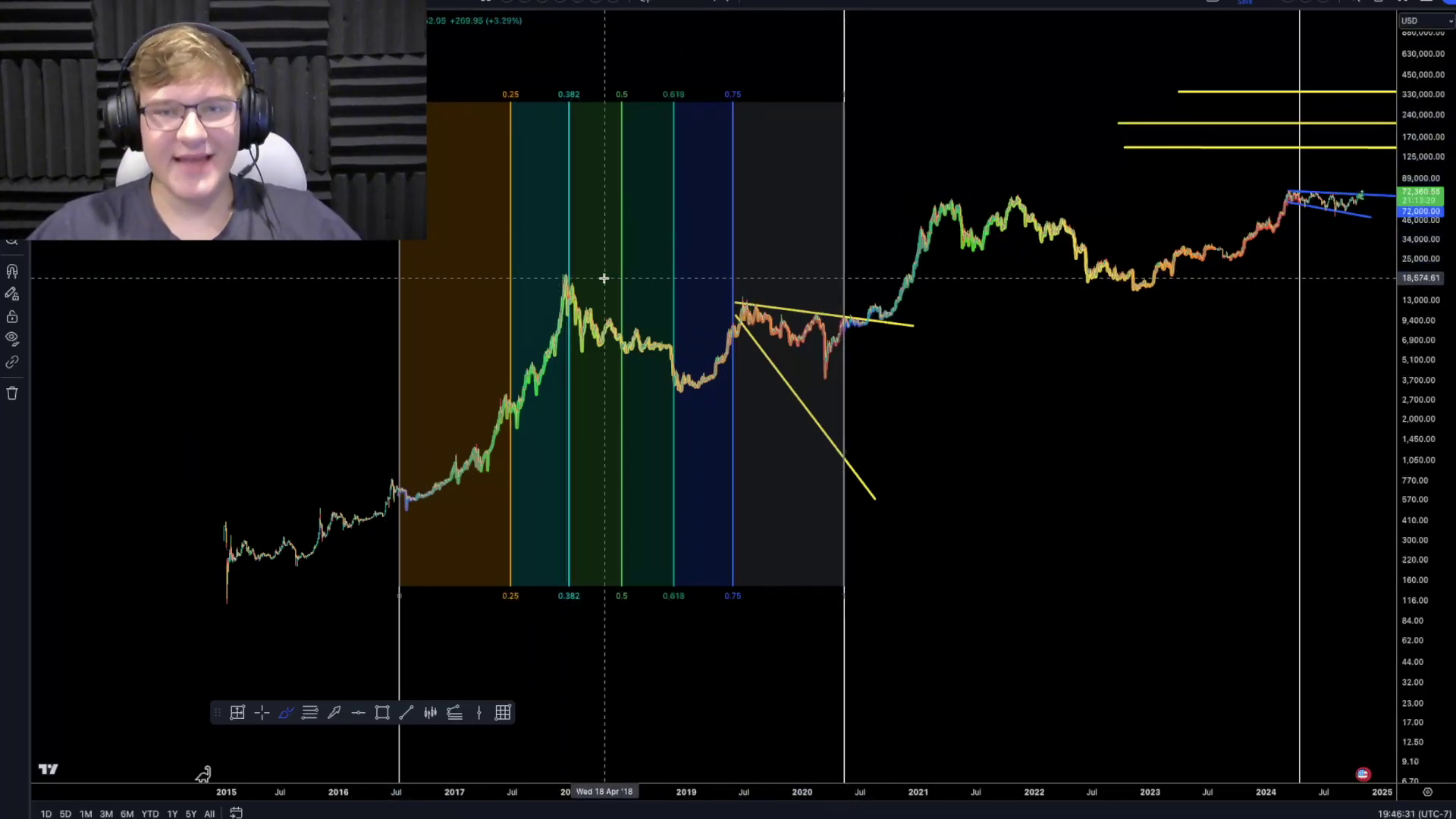
{"action": "left_click", "coordinate": [566, 274]}
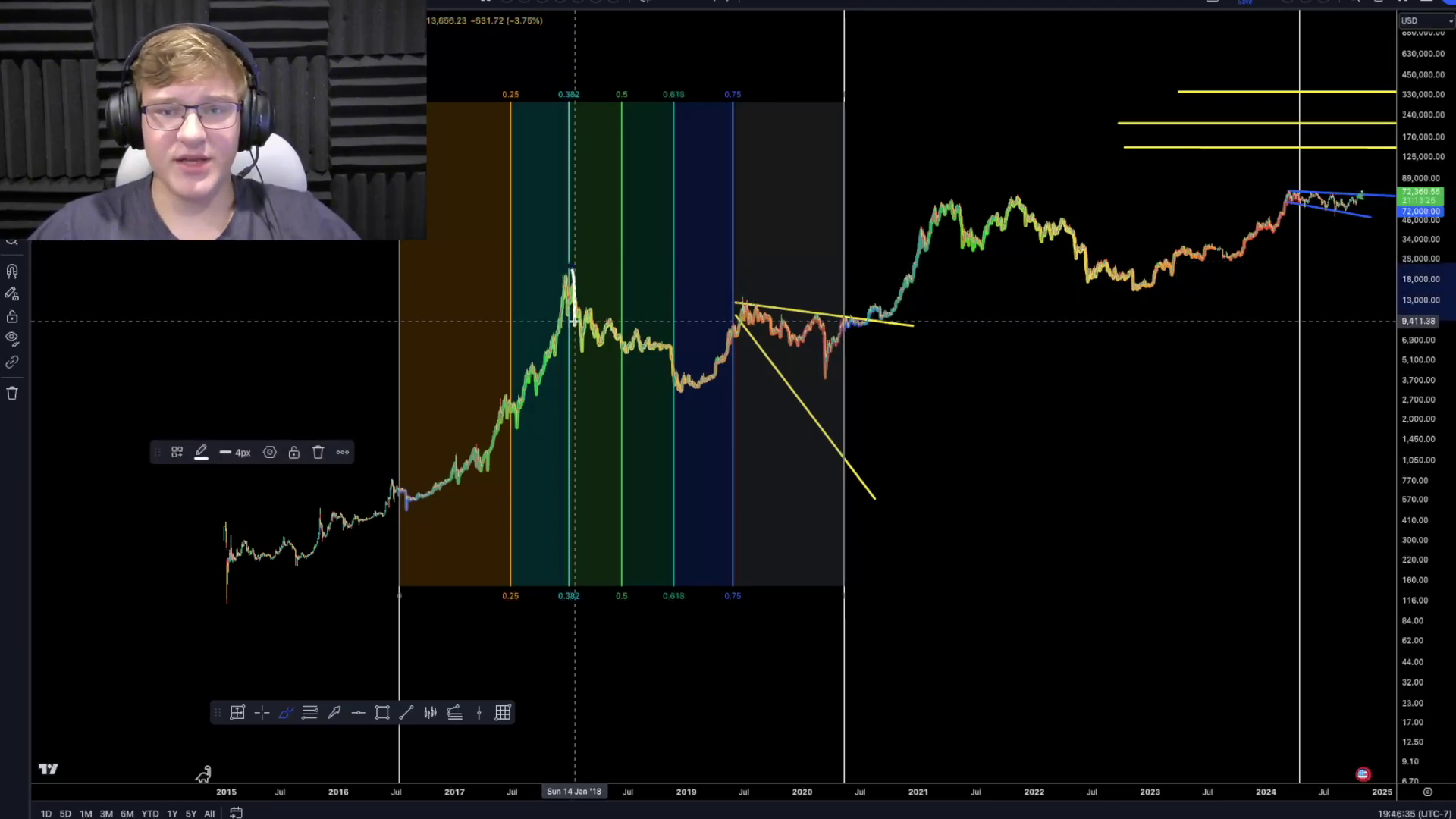
{"action": "mouse_move", "coordinate": [593, 313]}
{"action": "left_mouse_down"}
{"action": "mouse_move", "coordinate": [681, 384]}
{"action": "mouse_move", "coordinate": [673, 344]}
{"action": "left_mouse_up"}
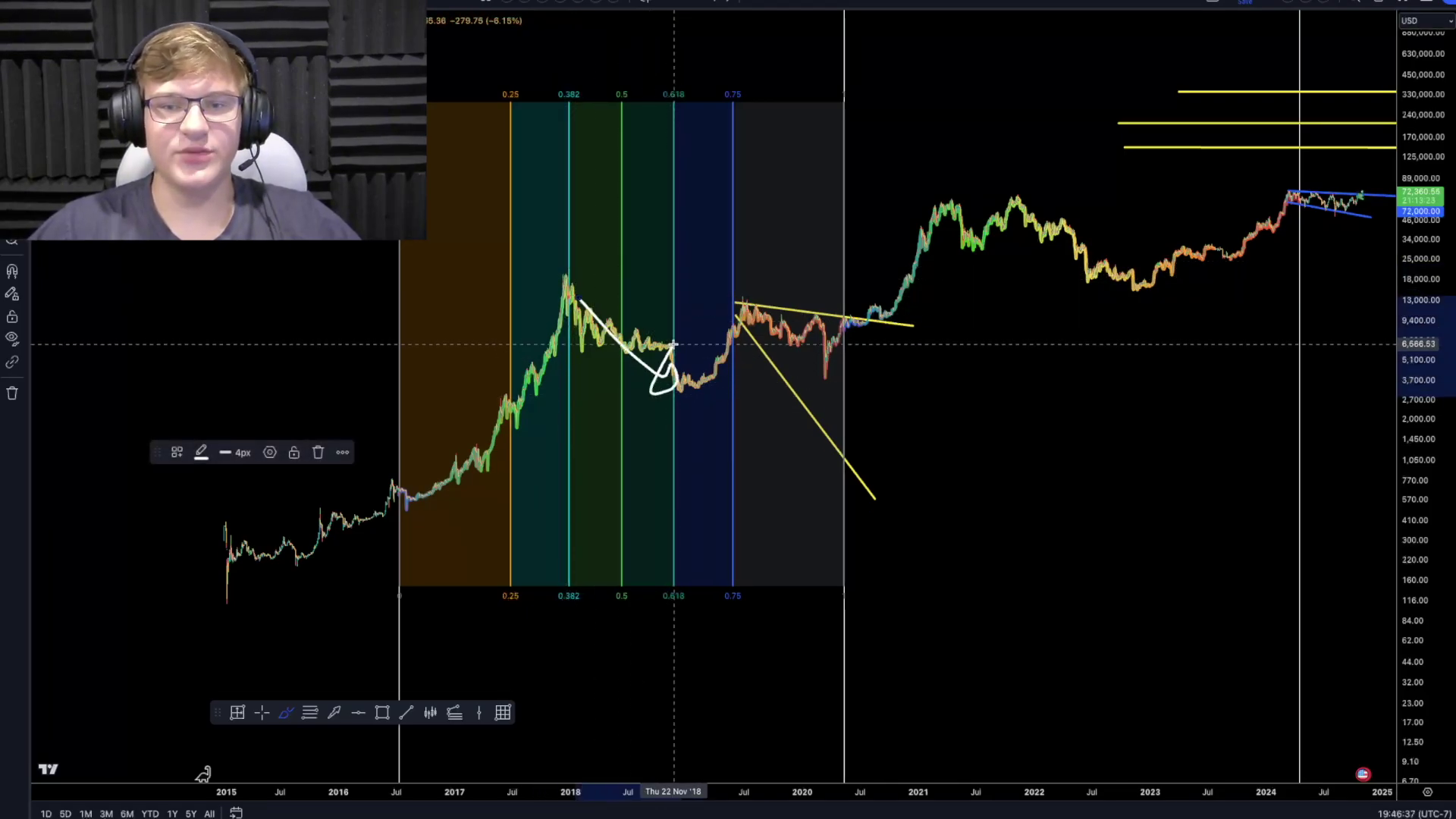
{"action": "key", "text": "ctrl+z"}
Step: Brush around the 0.618 label and along the rises from the late-2018 low and the May 2020 line, undoing the strokes
{"action": "left_click_drag", "start_coordinate": [654, 85], "coordinate": [682, 66]}
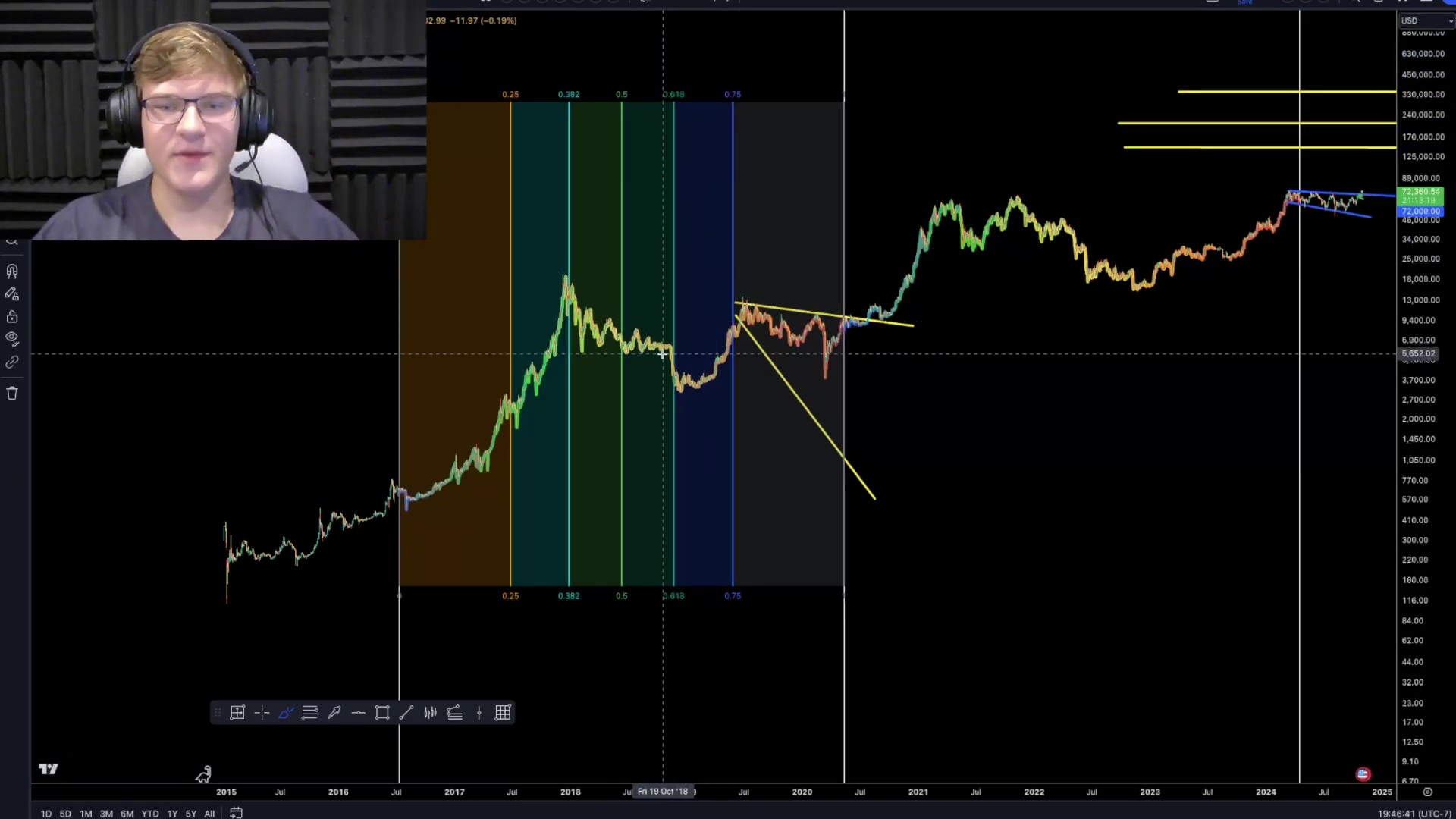
{"action": "left_click_drag", "start_coordinate": [683, 397], "coordinate": [914, 218]}
{"action": "key", "text": "ctrl+z"}
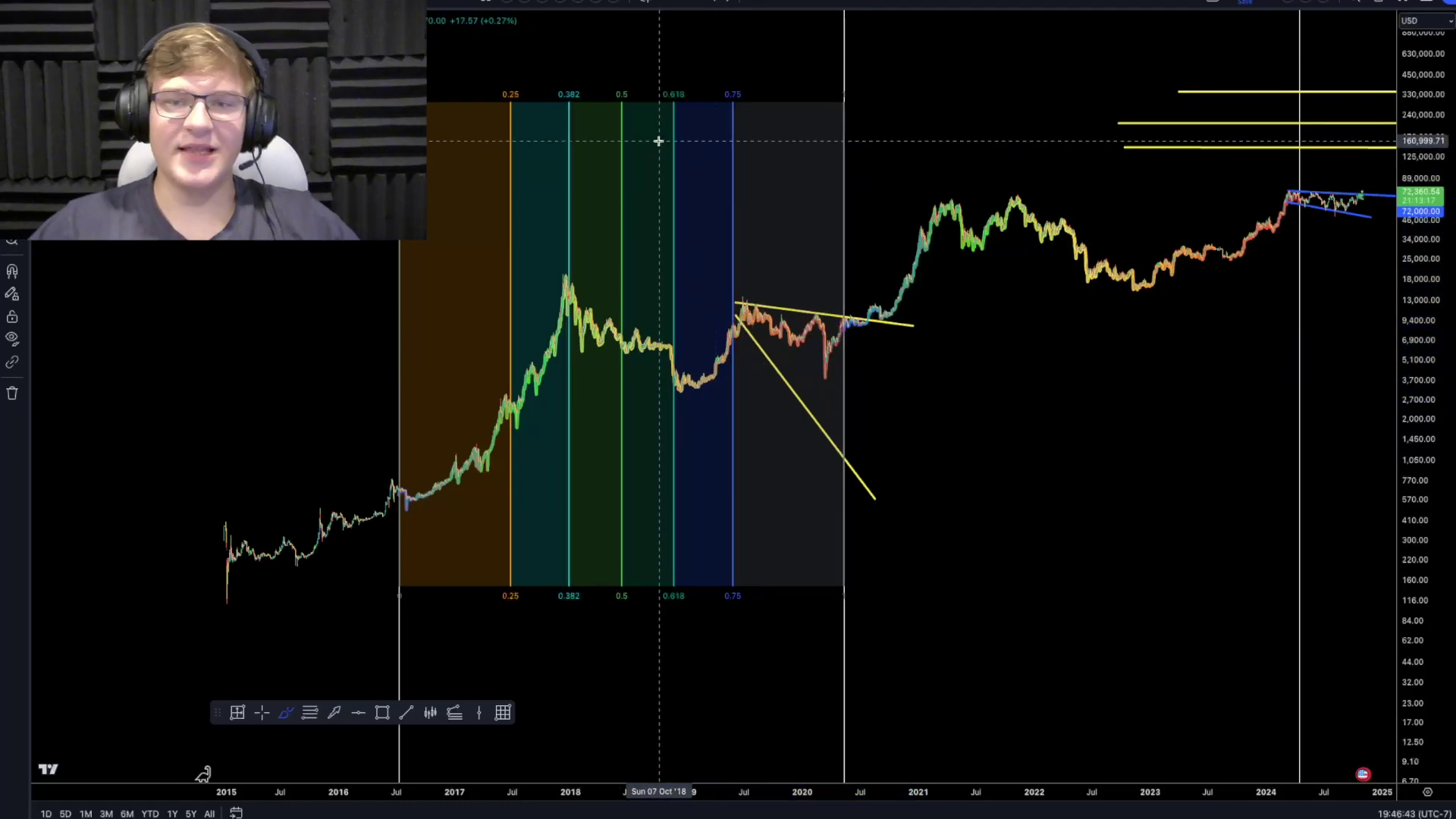
{"action": "left_click_drag", "start_coordinate": [679, 58], "coordinate": [689, 152]}
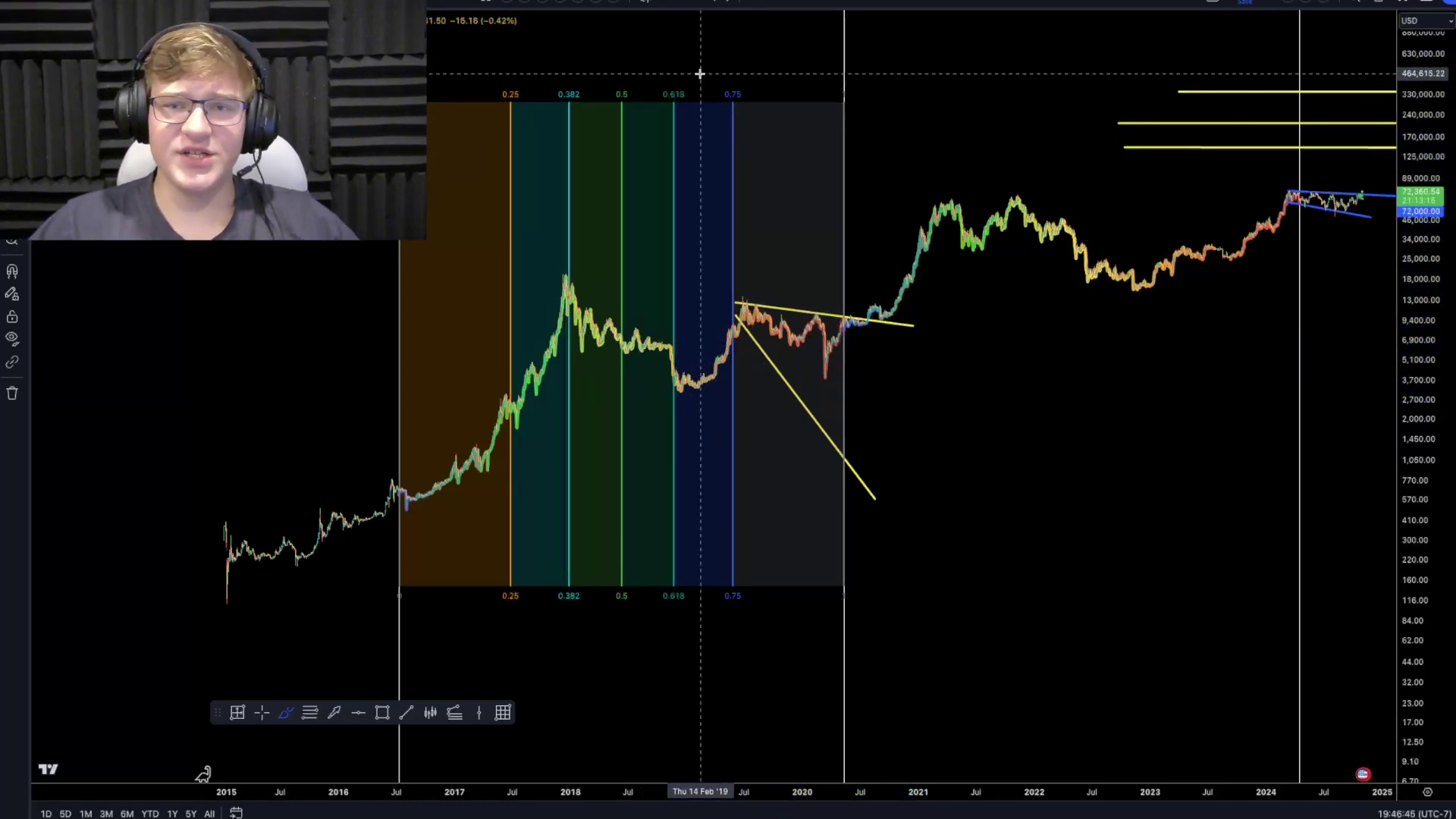
{"action": "left_click_drag", "start_coordinate": [667, 90], "coordinate": [834, 70]}
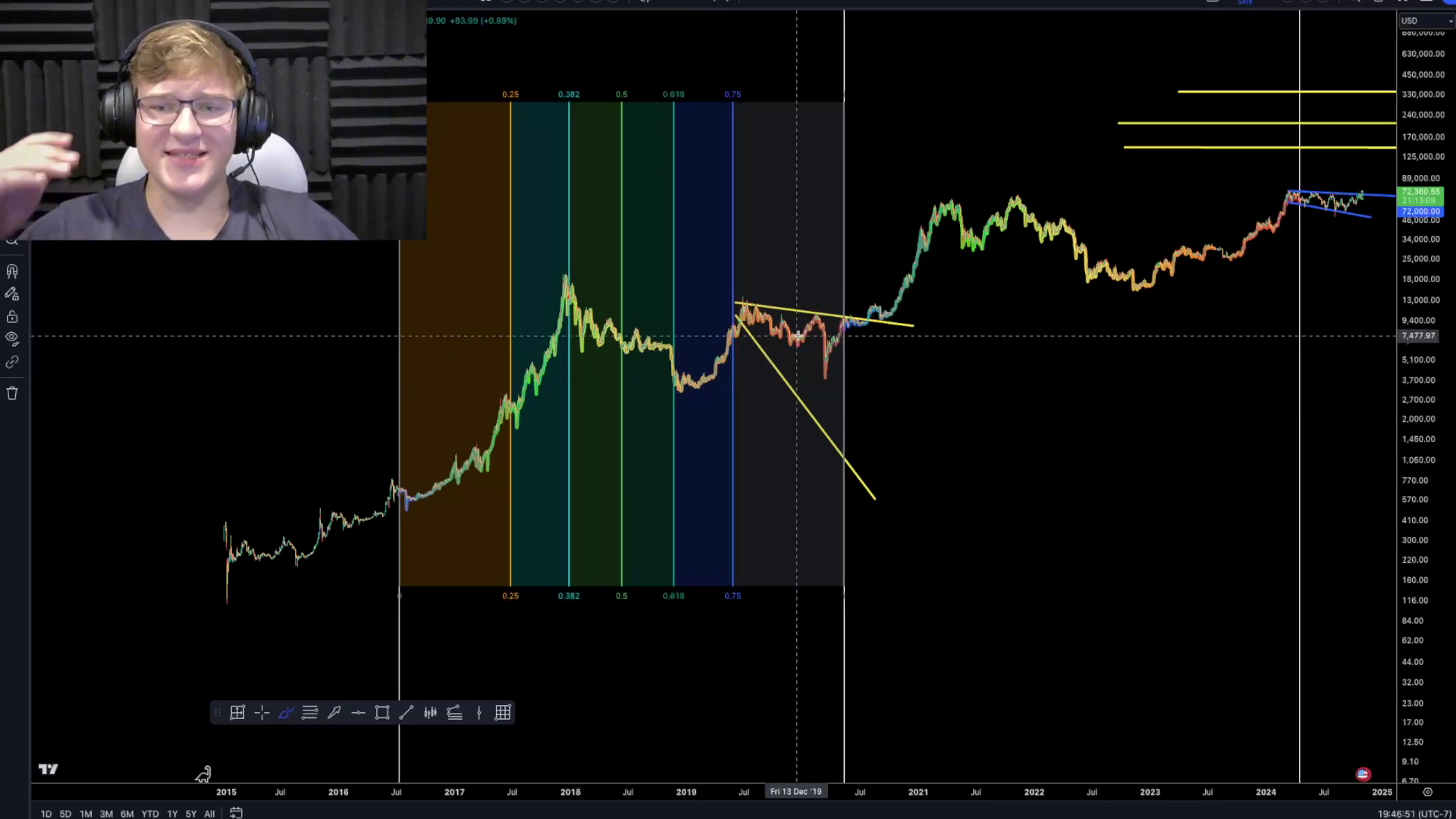
{"action": "left_click_drag", "start_coordinate": [880, 317], "coordinate": [948, 198]}
{"action": "key", "text": "ctrl+z"}
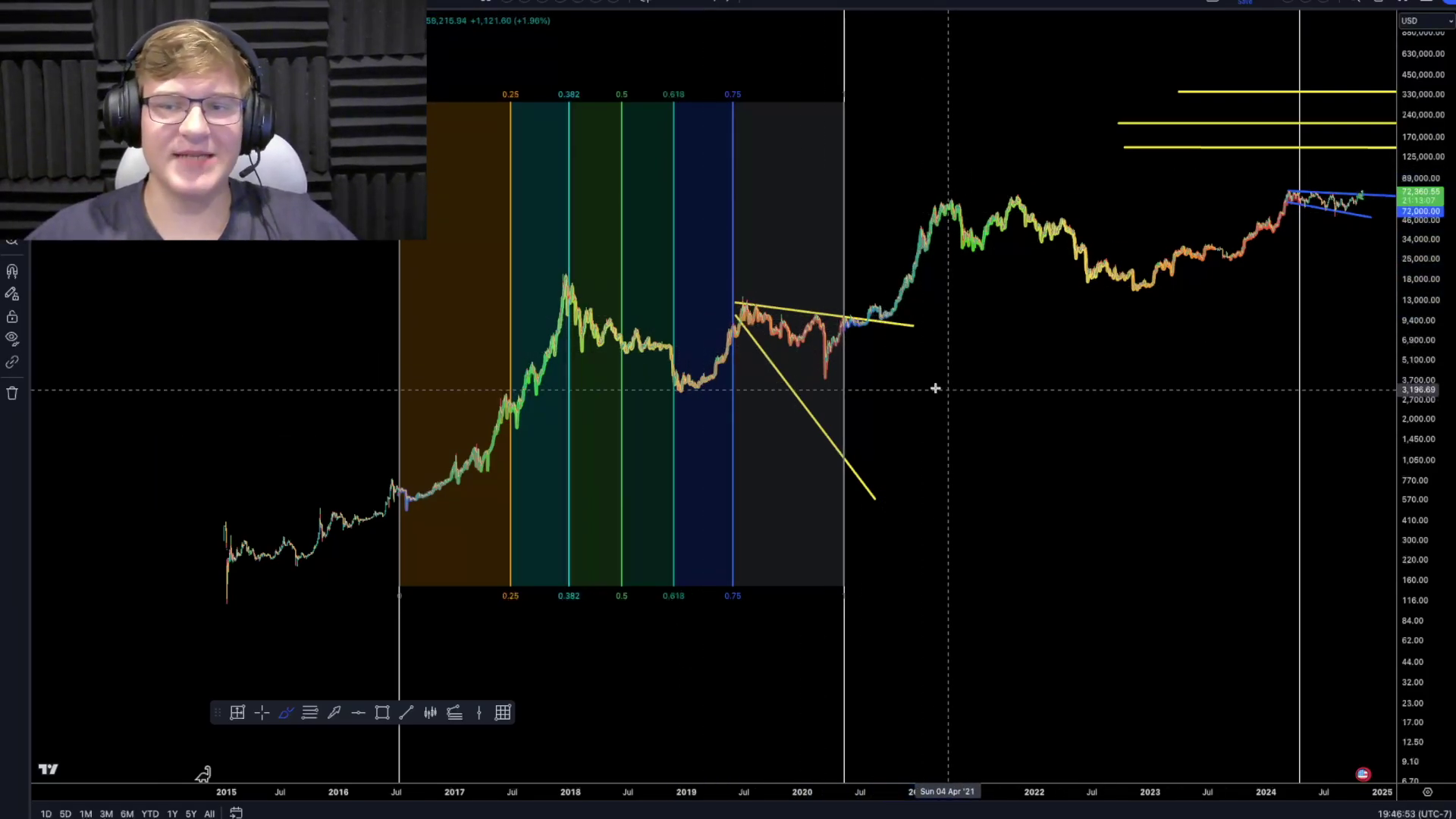
Step: Draw a Gann box between the second and third white vertical lines, from May 2020 to April 2024
{"action": "key", "text": "Escape"}
{"action": "left_click_drag", "start_coordinate": [616, 69], "coordinate": [278, 98]}
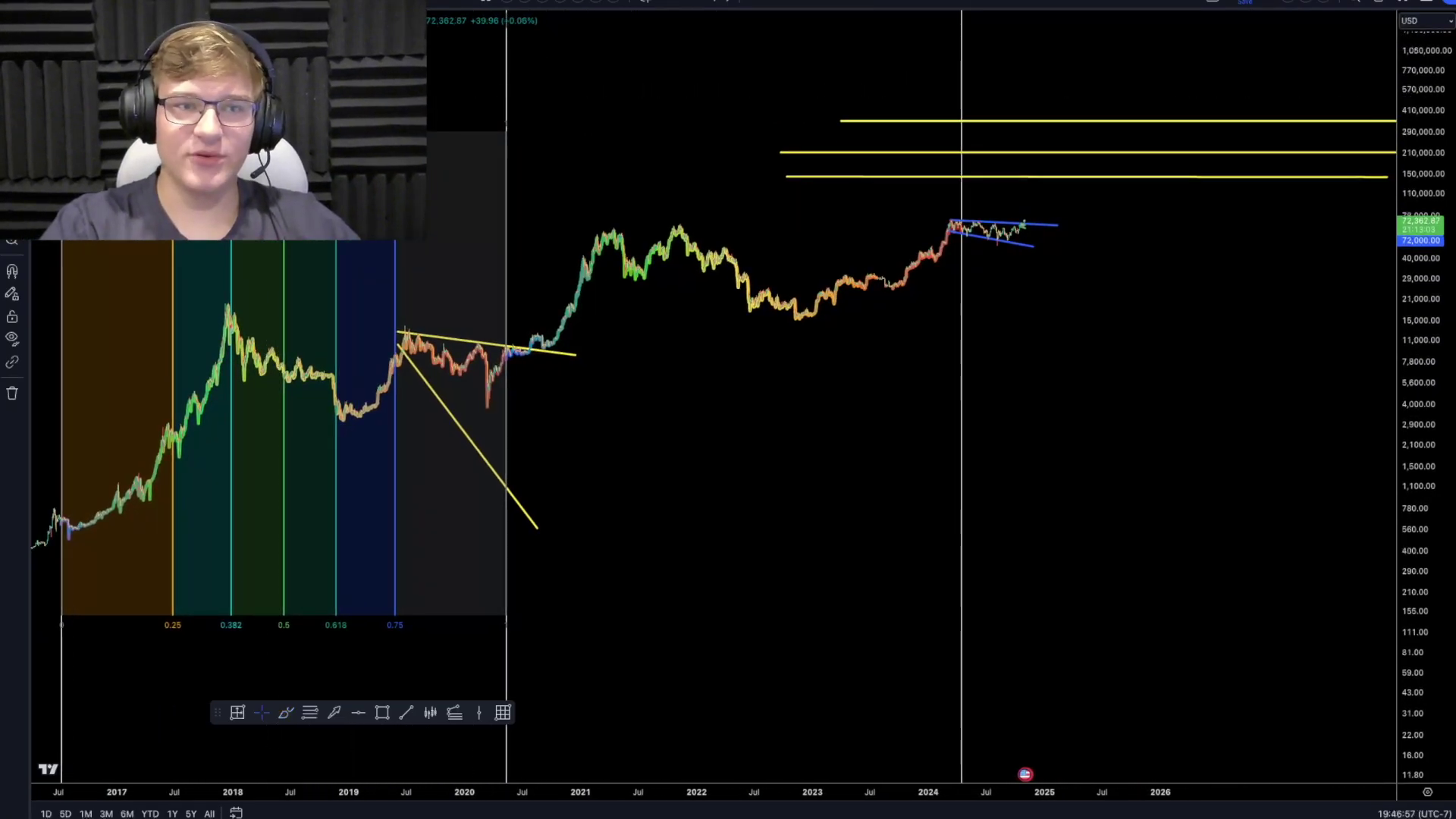
{"action": "left_click", "coordinate": [13, 72]}
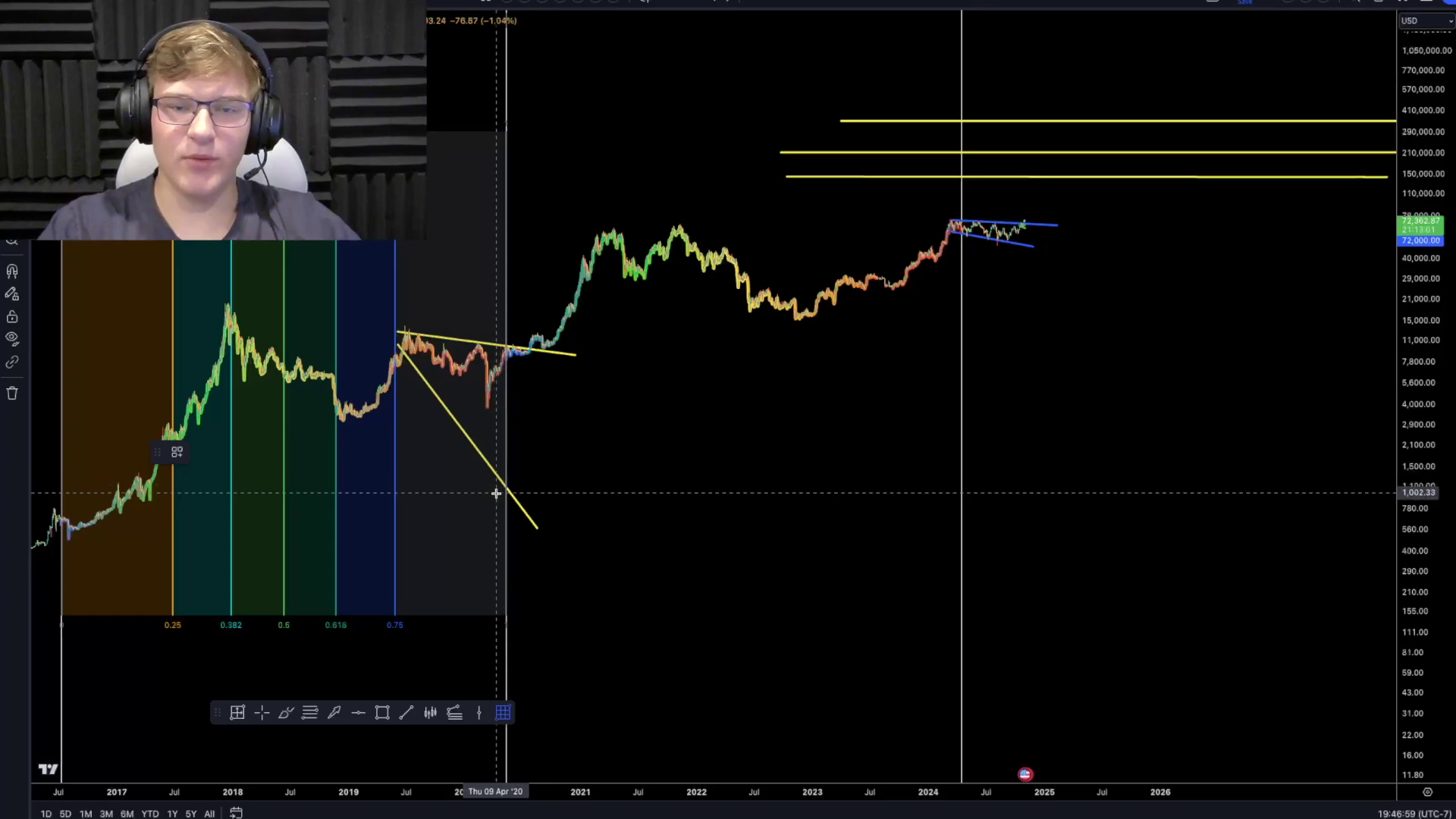
{"action": "left_click_drag", "start_coordinate": [506, 498], "coordinate": [985, 92]}
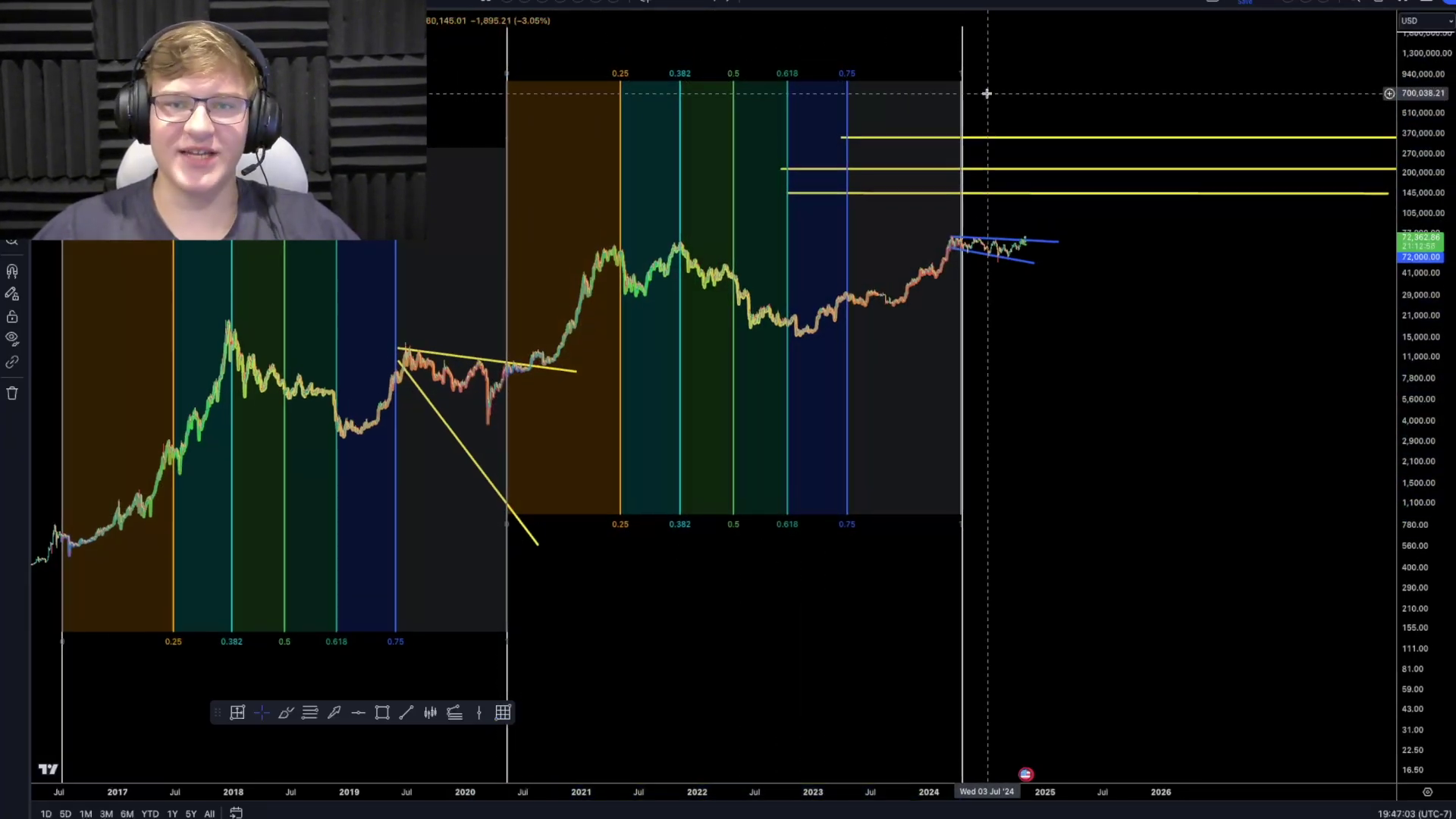
Step: Brush the rise from the May 2020 line to the 2021 peak near the second box's 0.25 level, deleting the stroke
{"action": "left_click", "coordinate": [13, 141]}
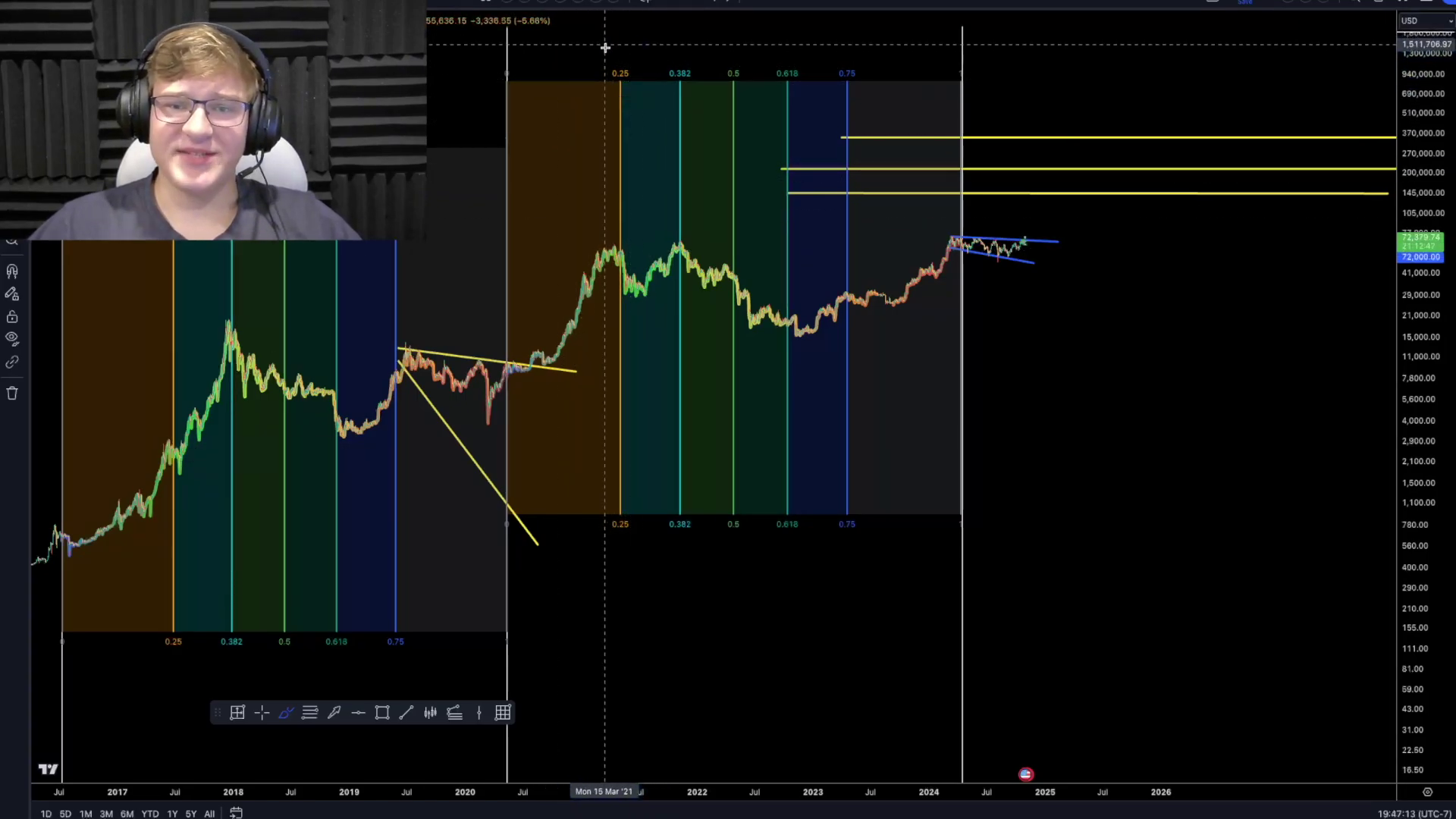
{"action": "left_click_drag", "start_coordinate": [512, 409], "coordinate": [644, 235]}
{"action": "key", "text": "Delete"}
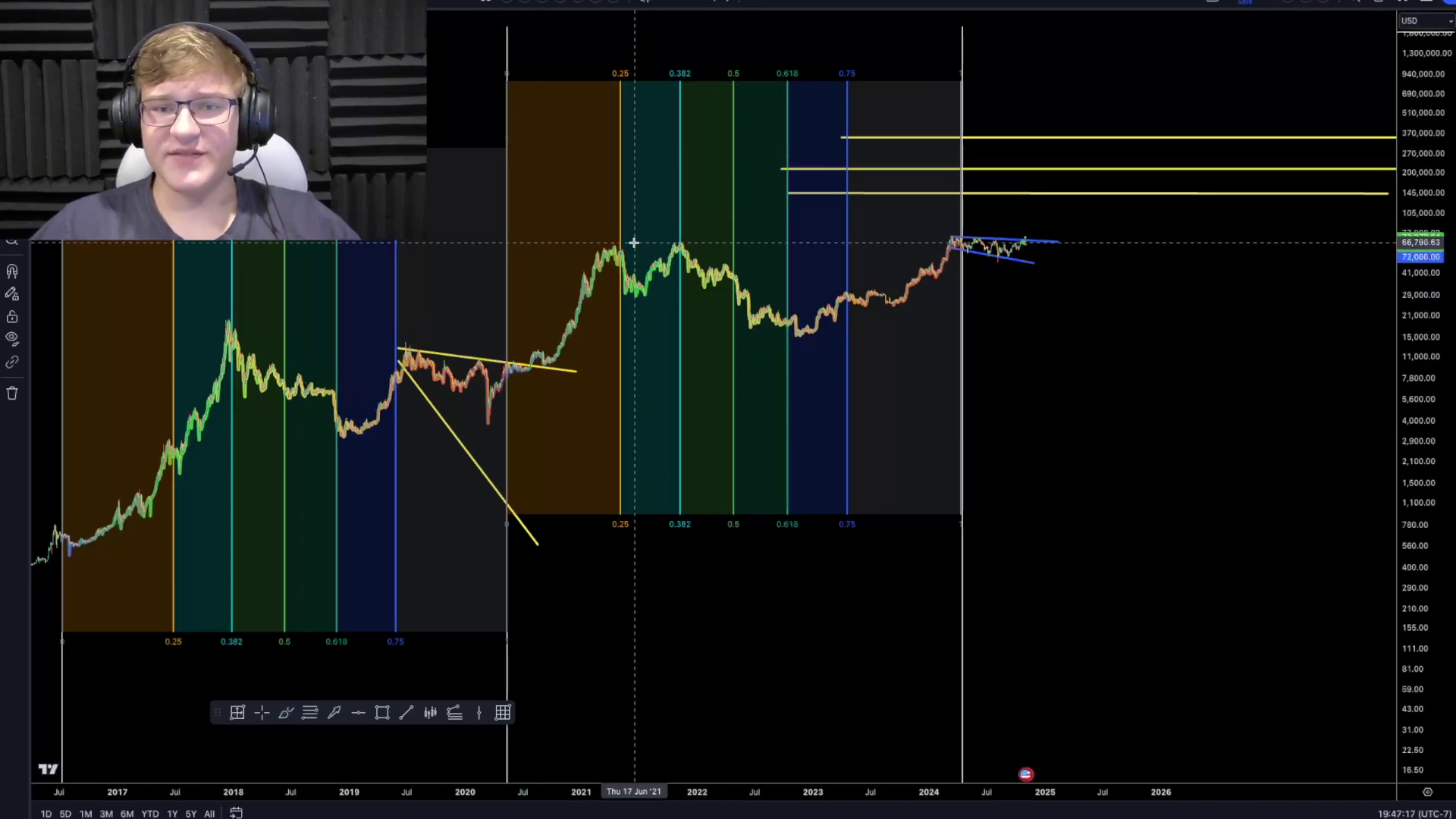
Step: Measure the price drop from 14 April to 5 September 2021 and brush the rebound toward the 0.382 level, undoing the stroke
{"action": "left_click", "coordinate": [613, 241], "text": "shift"}
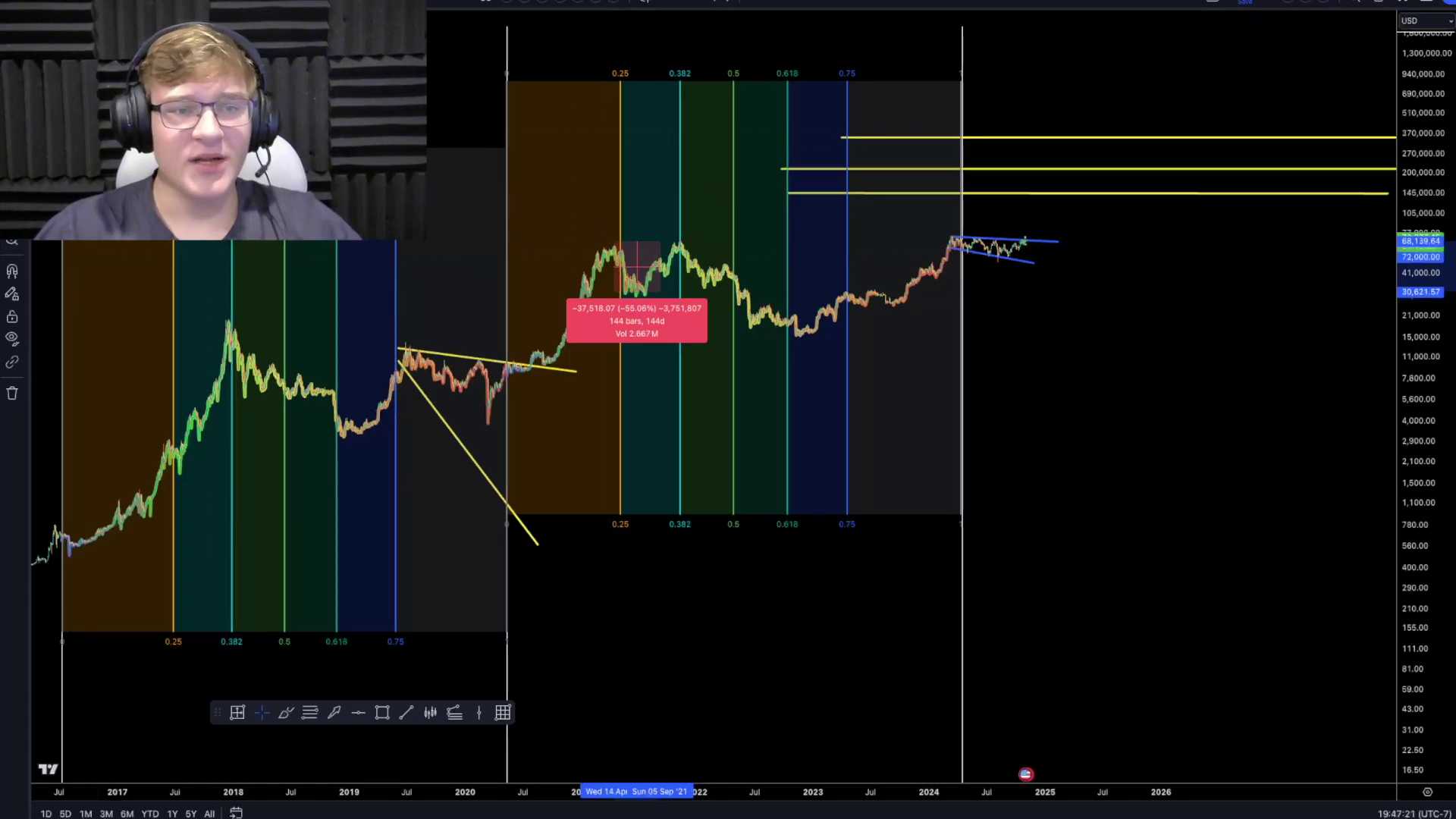
{"action": "left_click", "coordinate": [12, 140]}
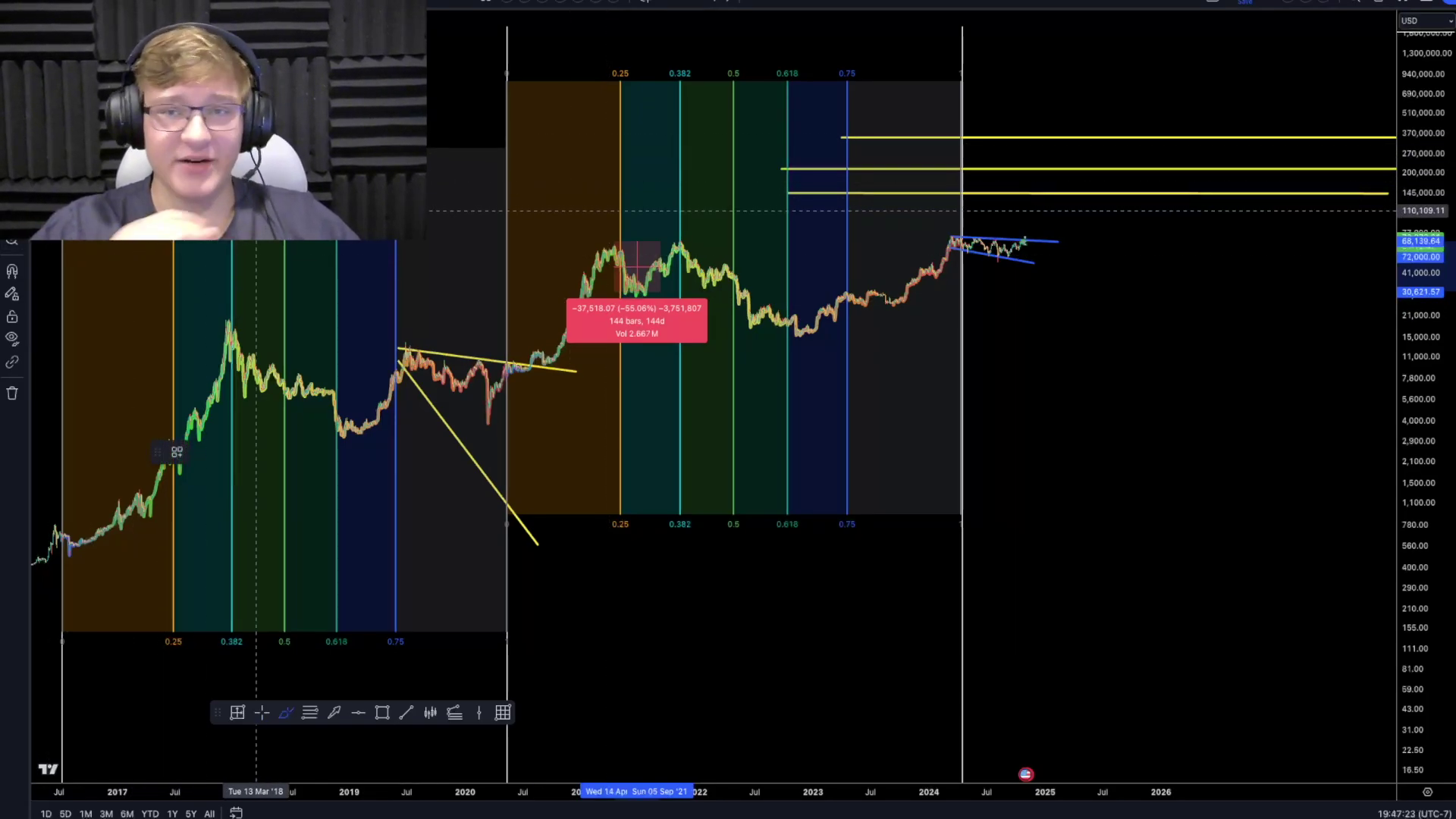
{"action": "mouse_move", "coordinate": [639, 301]}
{"action": "left_mouse_down"}
{"action": "mouse_move", "coordinate": [676, 247]}
{"action": "mouse_move", "coordinate": [692, 254]}
{"action": "left_mouse_up"}
{"action": "key", "text": "ctrl+z"}
{"action": "key", "text": "Escape"}
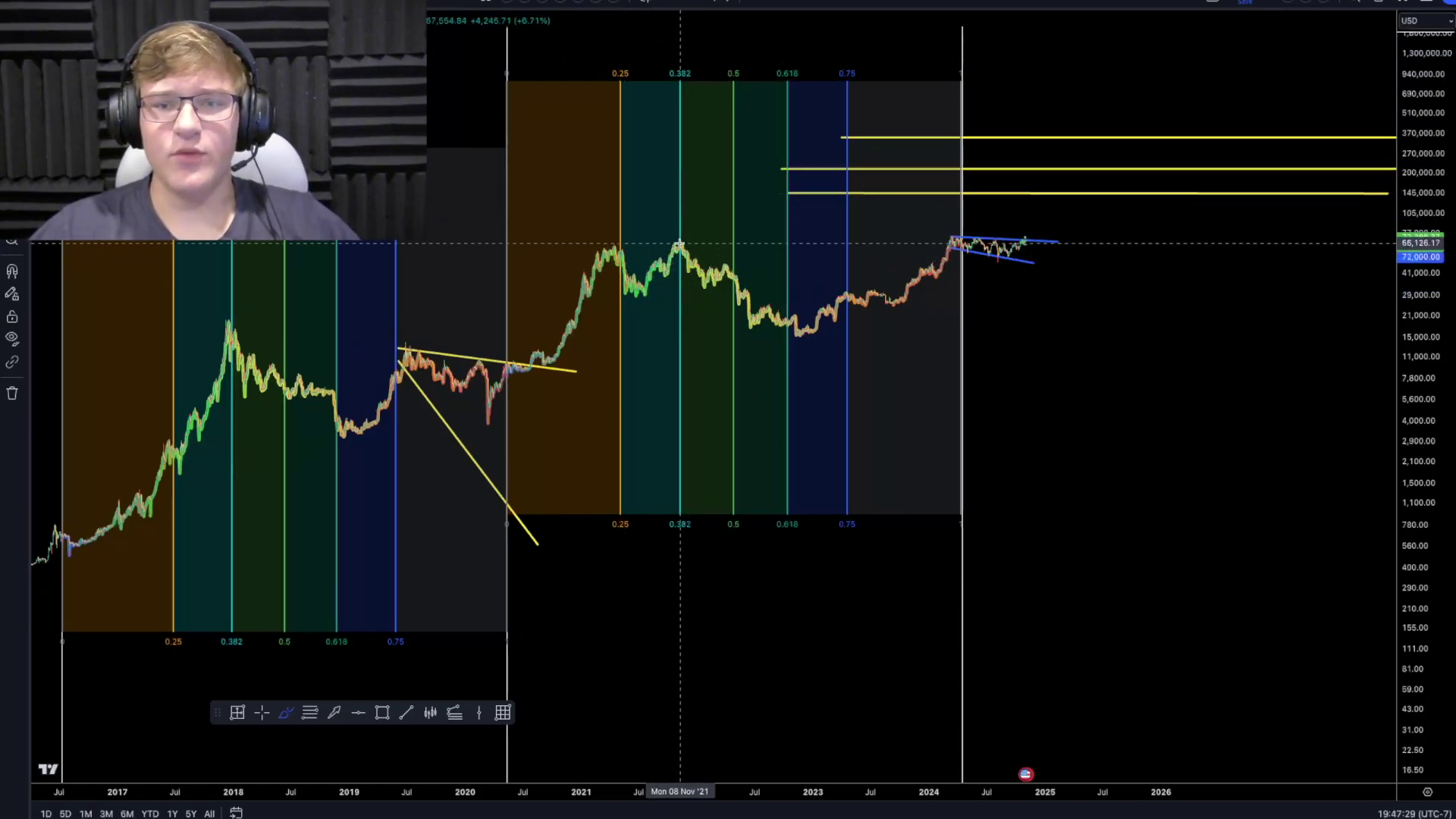
Step: Brush the decline from November 2021 to the low near the 0.618 level and the rise into 2024, deleting each stroke
{"action": "mouse_move", "coordinate": [681, 245]}
{"action": "left_mouse_down"}
{"action": "mouse_move", "coordinate": [793, 333]}
{"action": "mouse_move", "coordinate": [738, 330]}
{"action": "left_mouse_up"}
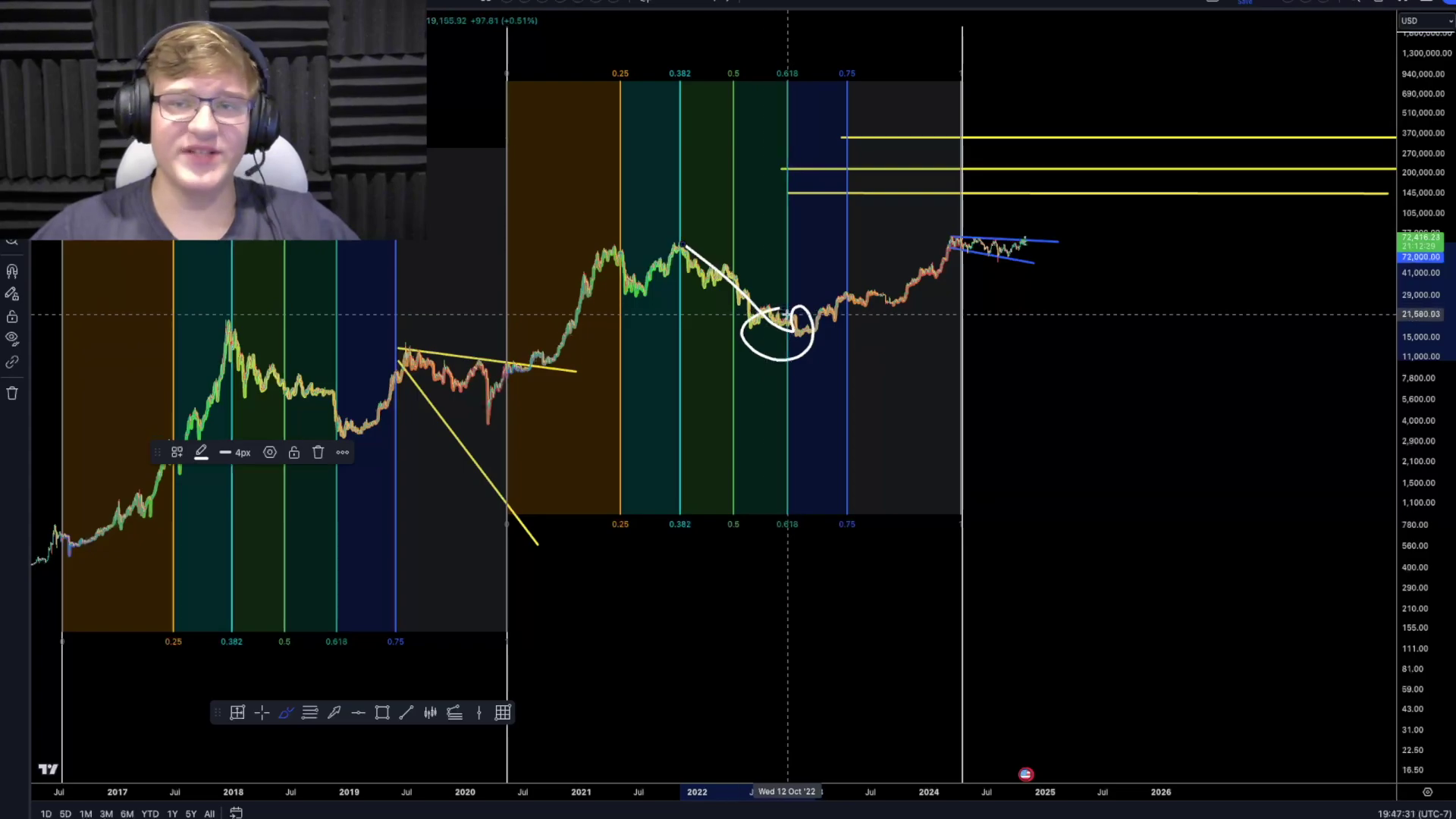
{"action": "key", "text": "Delete"}
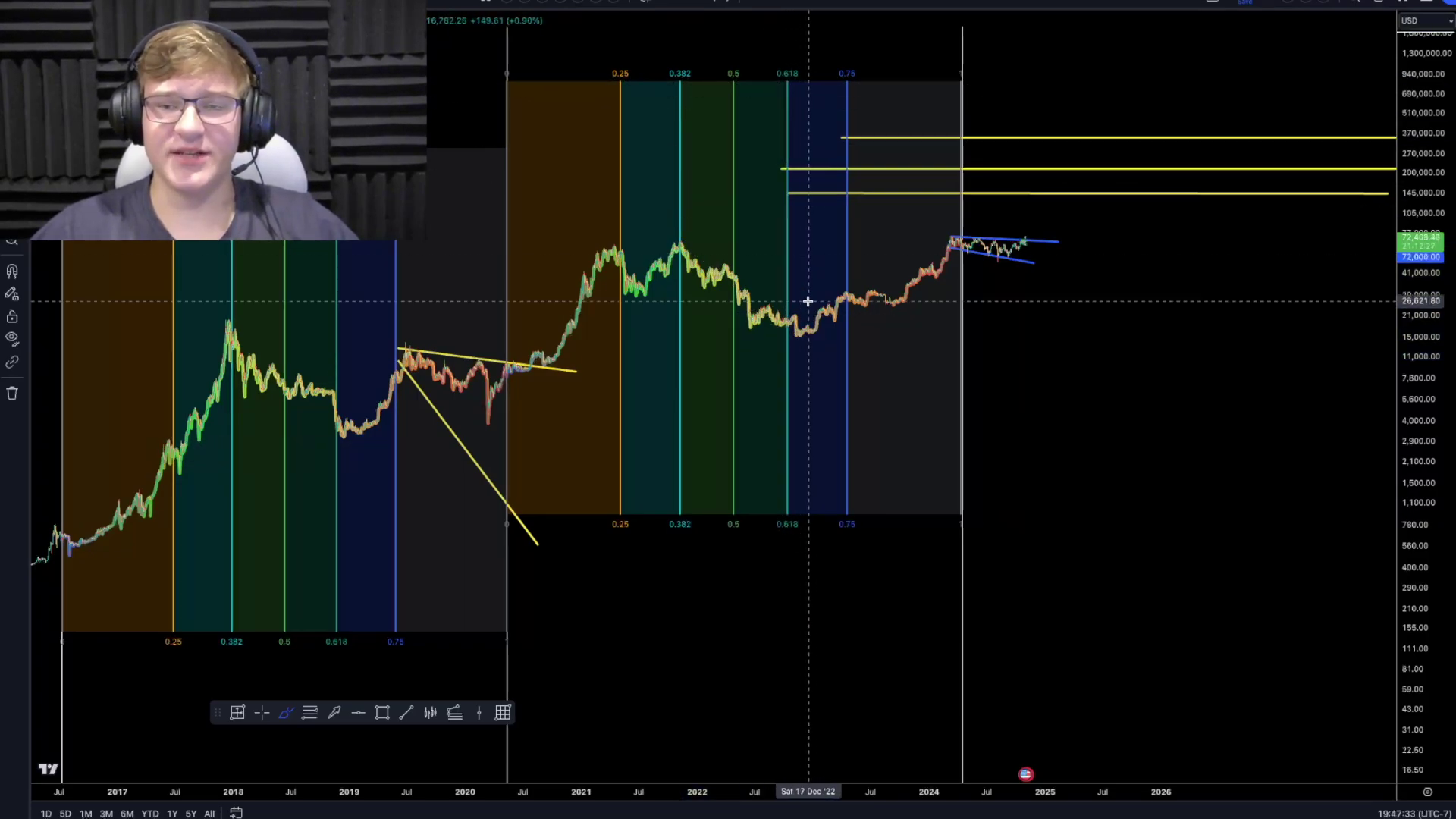
{"action": "left_click_drag", "start_coordinate": [789, 333], "coordinate": [1011, 229]}
{"action": "key", "text": "Delete"}
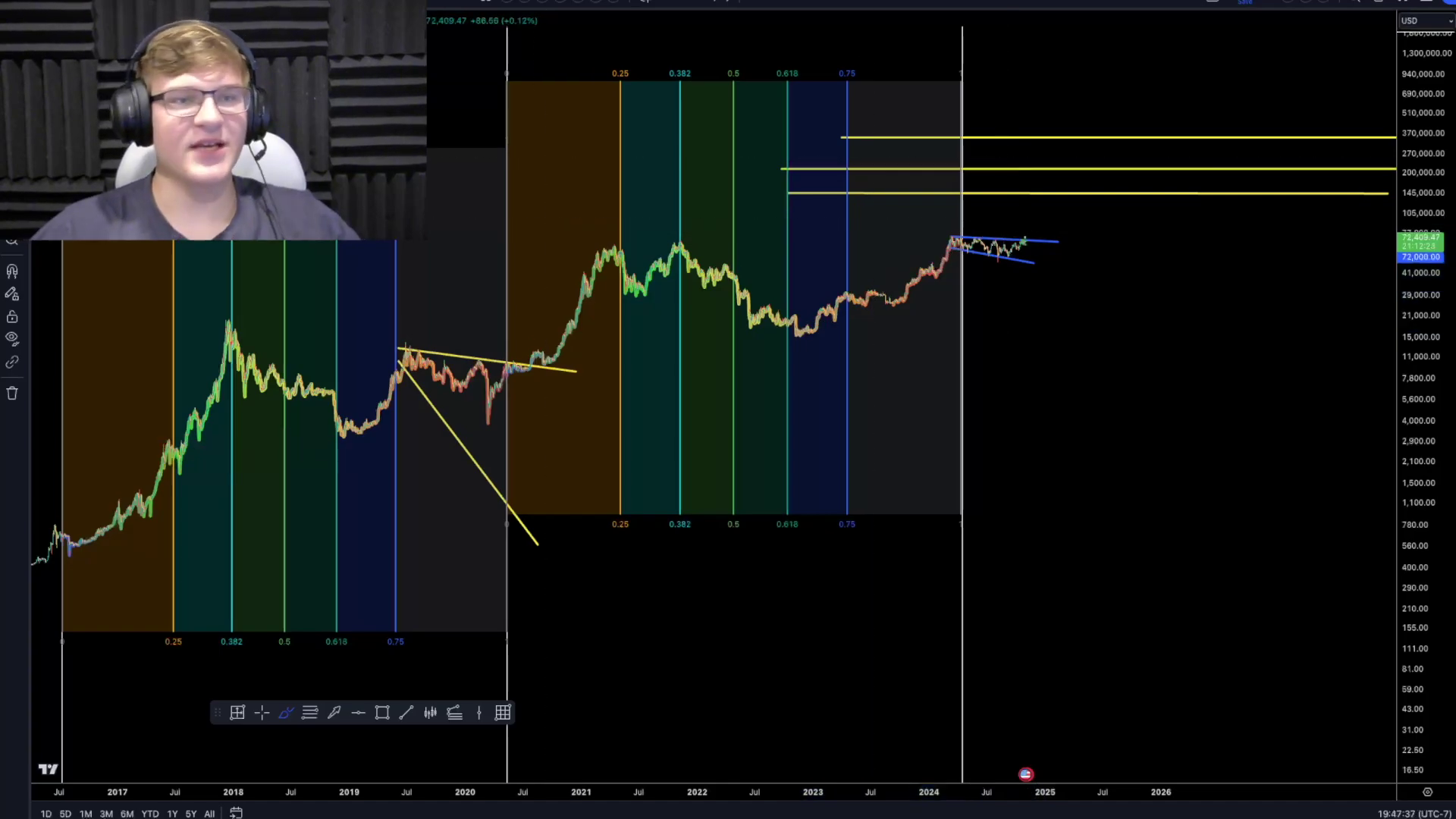
Step: Draw a third Gann box from the April 2024 white vertical line to the last white vertical line
{"action": "key", "text": "Escape"}
{"action": "left_click_drag", "start_coordinate": [963, 355], "coordinate": [801, 487]}
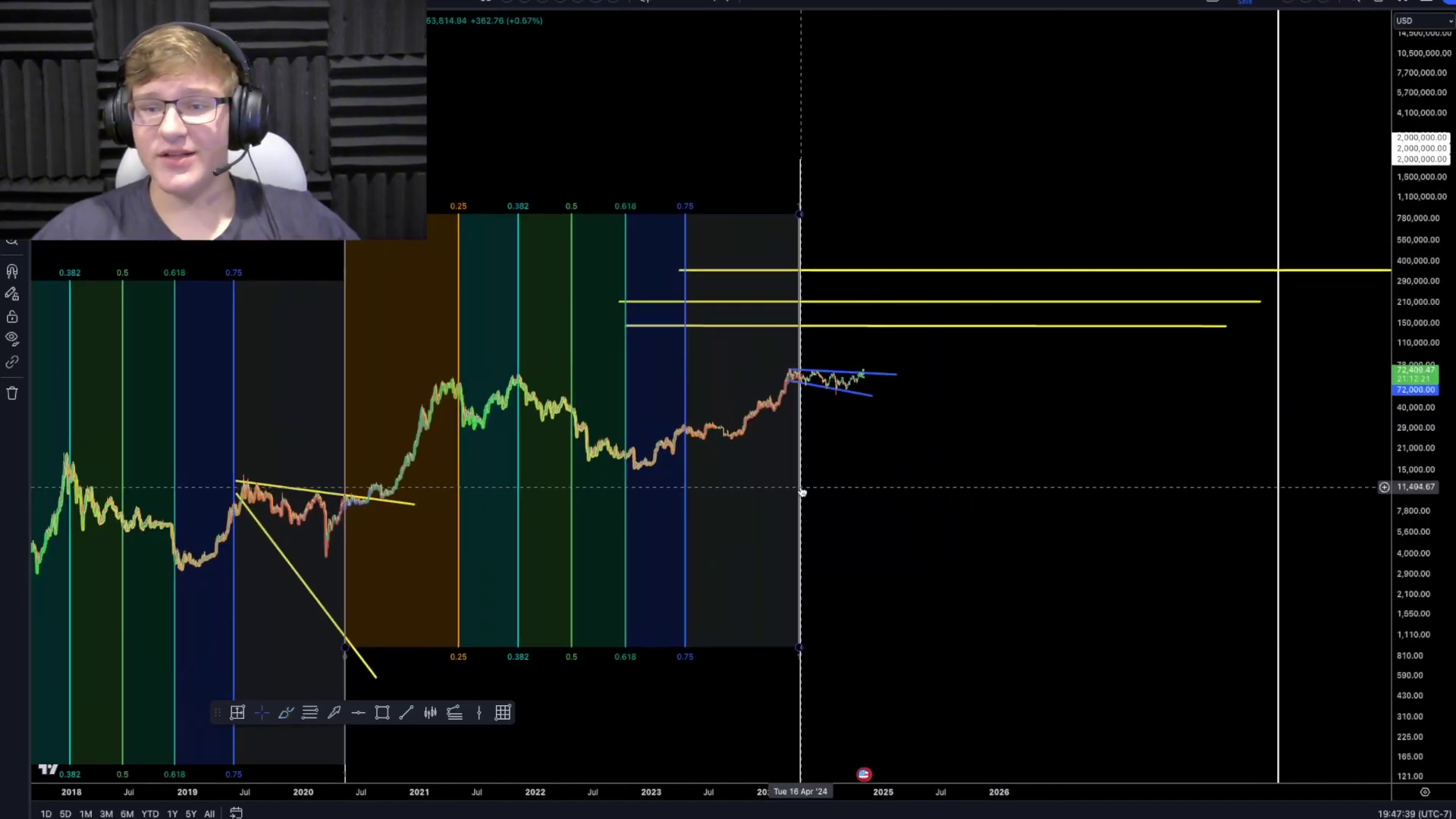
{"action": "left_click_drag", "start_coordinate": [1418, 531], "coordinate": [1416, 329]}
{"action": "left_click_drag", "start_coordinate": [891, 474], "coordinate": [667, 577]}
{"action": "left_click_drag", "start_coordinate": [1439, 314], "coordinate": [1309, 478]}
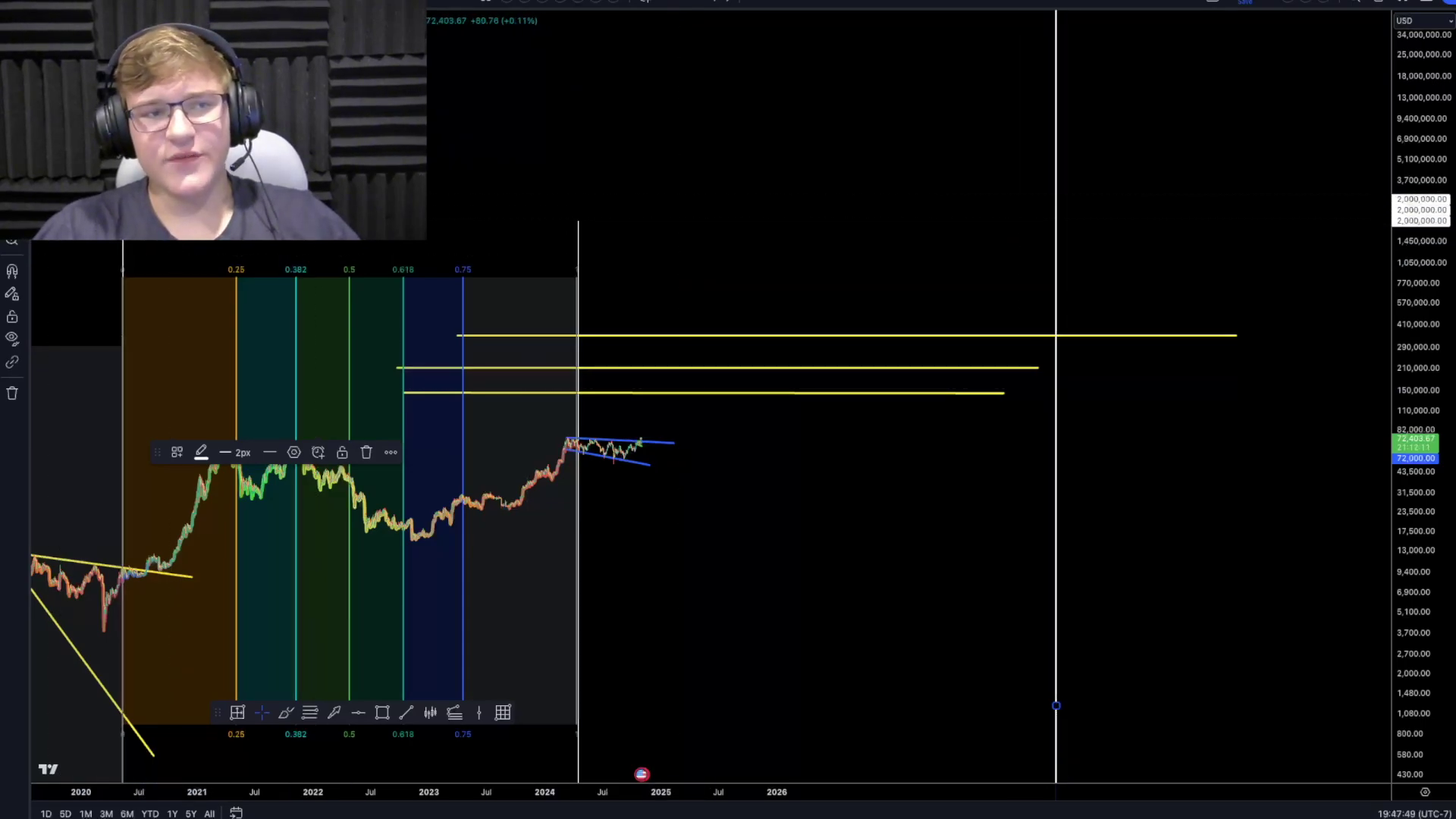
{"action": "left_click", "coordinate": [13, 73]}
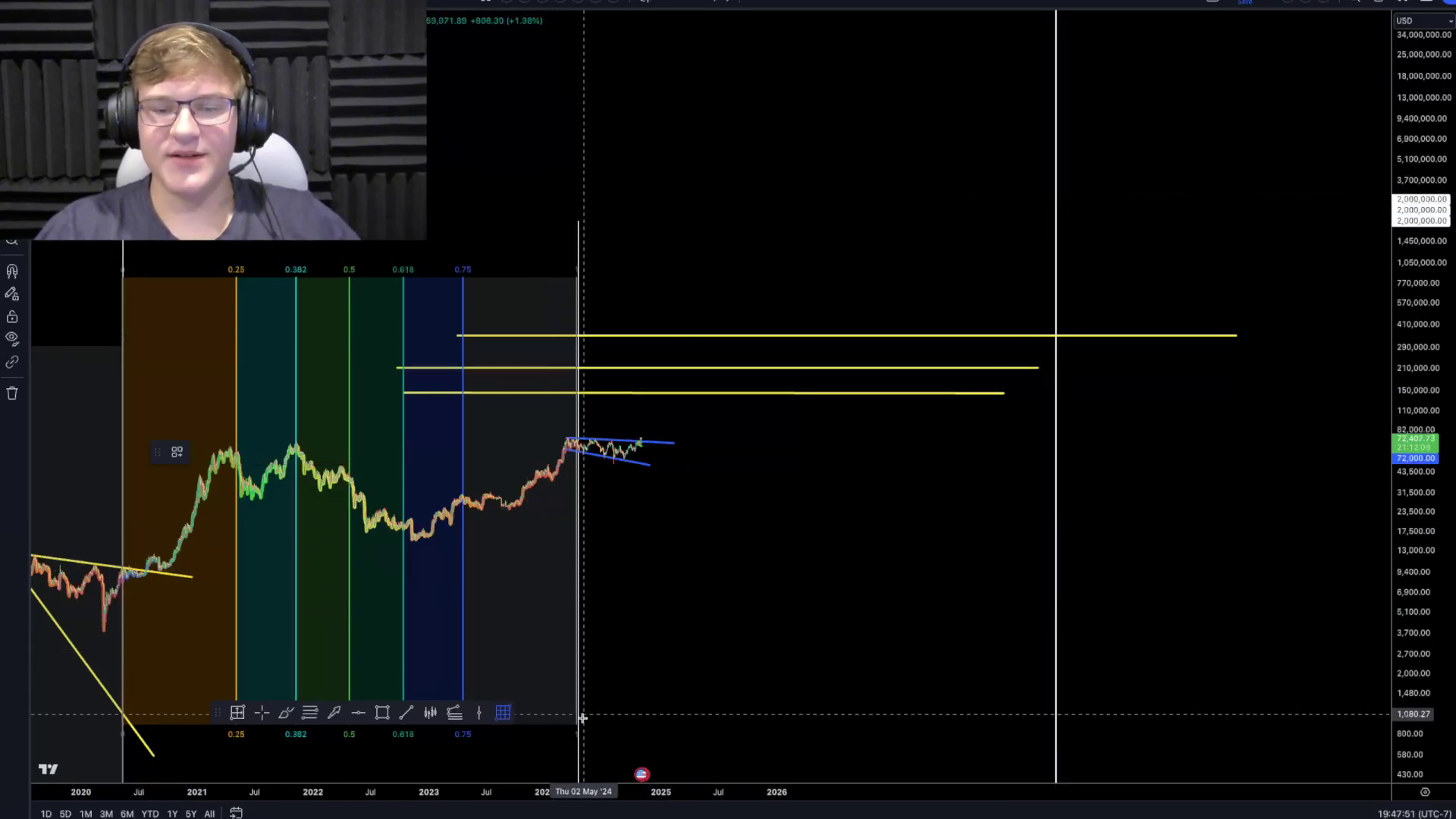
{"action": "mouse_move", "coordinate": [577, 726]}
{"action": "left_mouse_down"}
{"action": "mouse_move", "coordinate": [1024, 222]}
{"action": "mouse_move", "coordinate": [1056, 153]}
{"action": "left_mouse_up"}
{"action": "left_click", "coordinate": [1056, 153]}
Step: Brush a projected rise from the current price to above the highest yellow target and a mark near the 0.25 label, removing both strokes
{"action": "left_click_drag", "start_coordinate": [1183, 442], "coordinate": [1181, 419]}
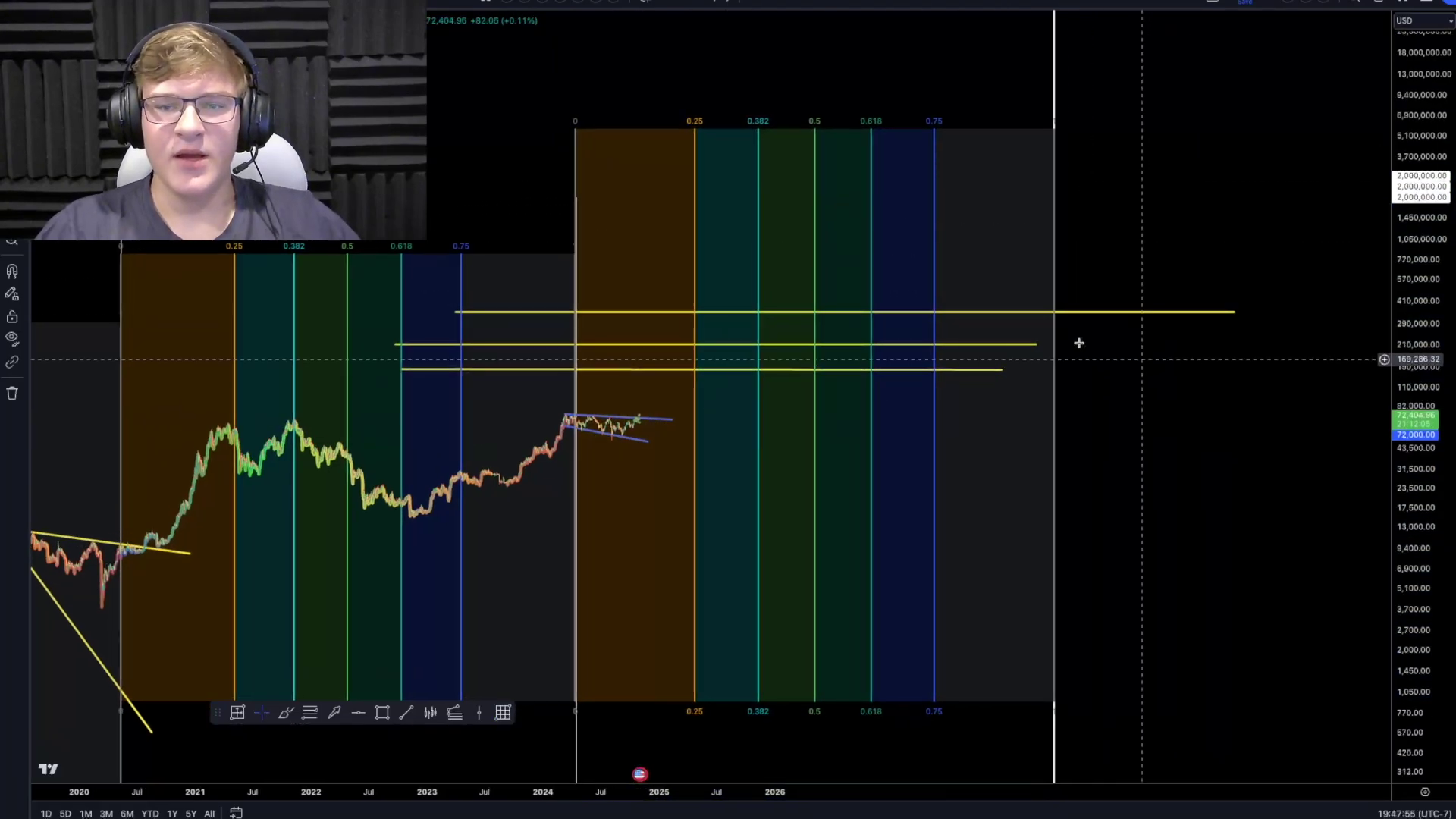
{"action": "left_click_drag", "start_coordinate": [1433, 622], "coordinate": [1418, 353]}
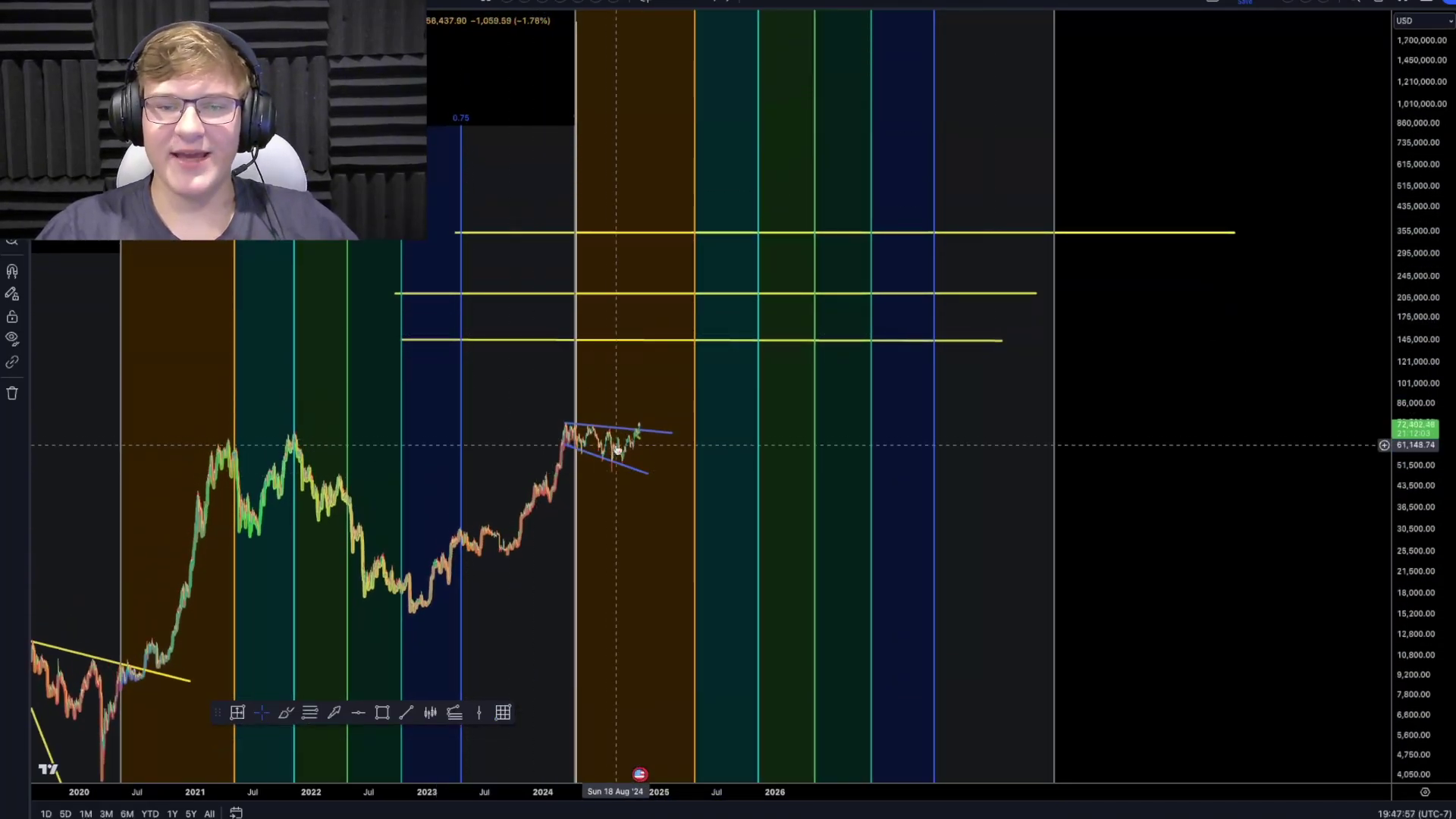
{"action": "left_click_drag", "start_coordinate": [1416, 250], "coordinate": [1403, 486]}
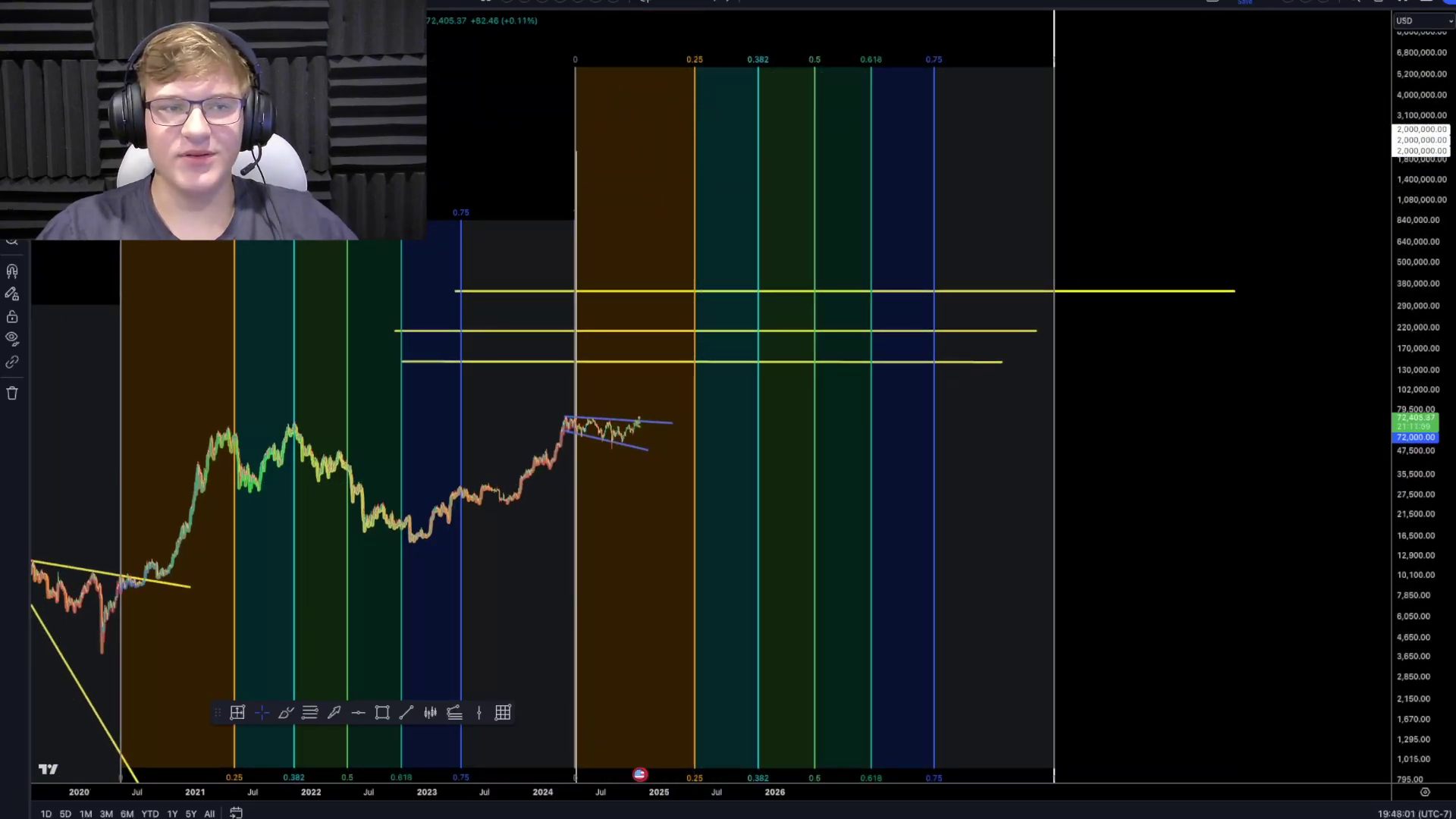
{"action": "left_click", "coordinate": [638, 420]}
{"action": "left_click_drag", "start_coordinate": [637, 421], "coordinate": [688, 276]}
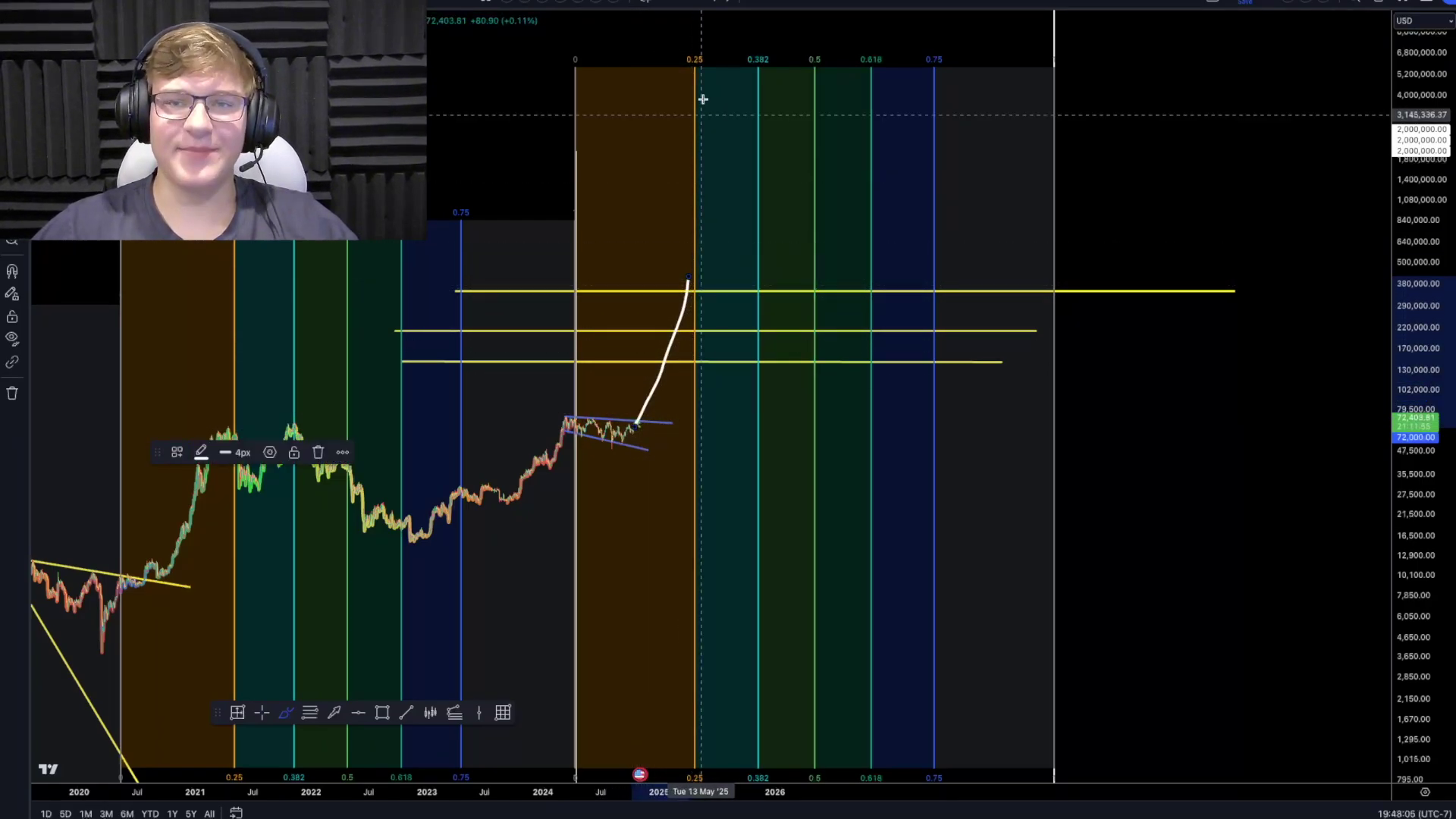
{"action": "left_click_drag", "start_coordinate": [697, 18], "coordinate": [688, 49]}
{"action": "key", "text": "Delete"}
{"action": "key", "text": "ctrl+z"}
{"action": "key", "text": "ctrl+z"}
{"action": "key", "text": "ctrl+z"}
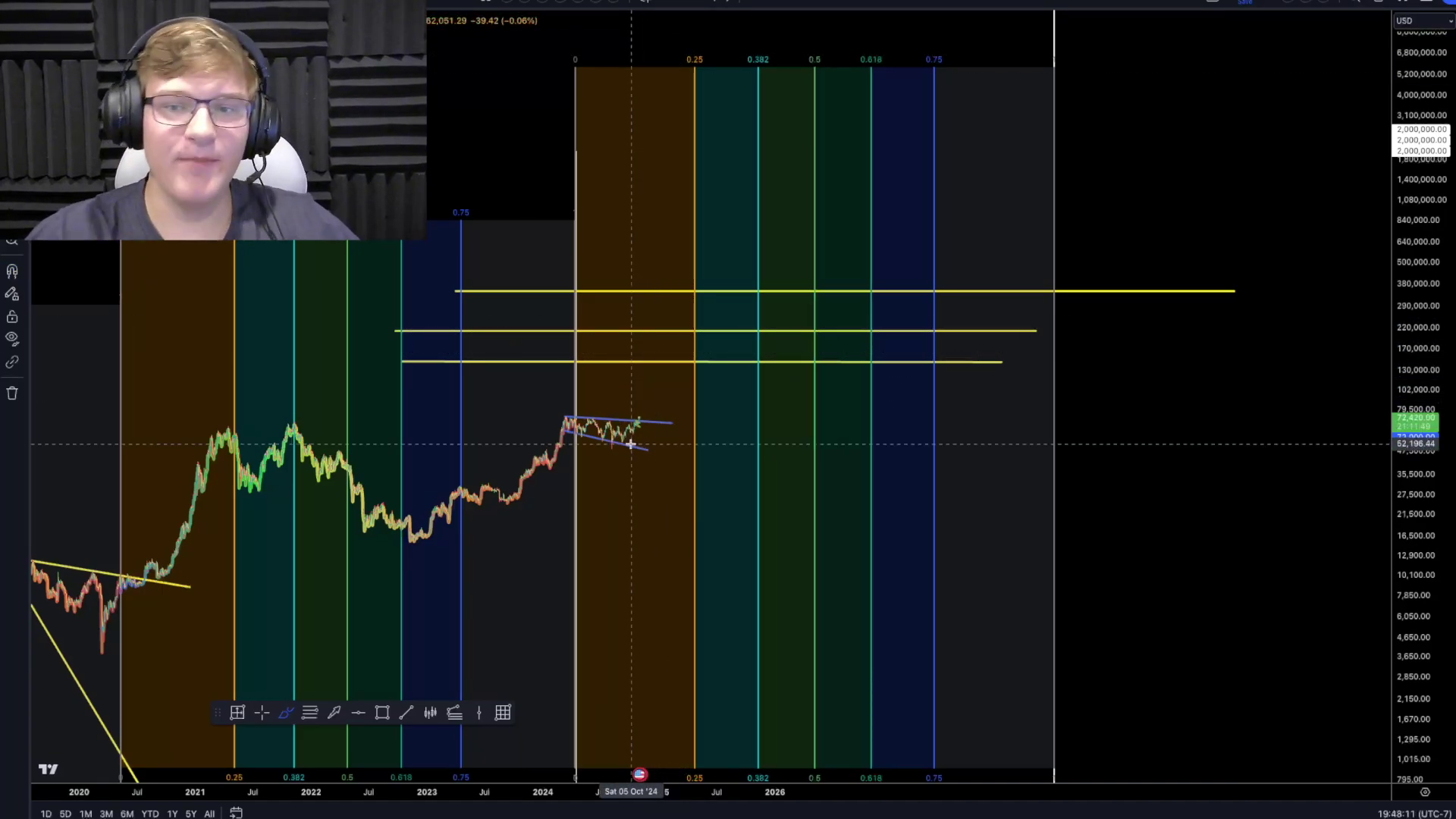
Step: Undo a stroke brushed down the 0.25 level, and brush a projected rise from the blue channel to the highest yellow target at that level
{"action": "left_click_drag", "start_coordinate": [695, 300], "coordinate": [686, 397]}
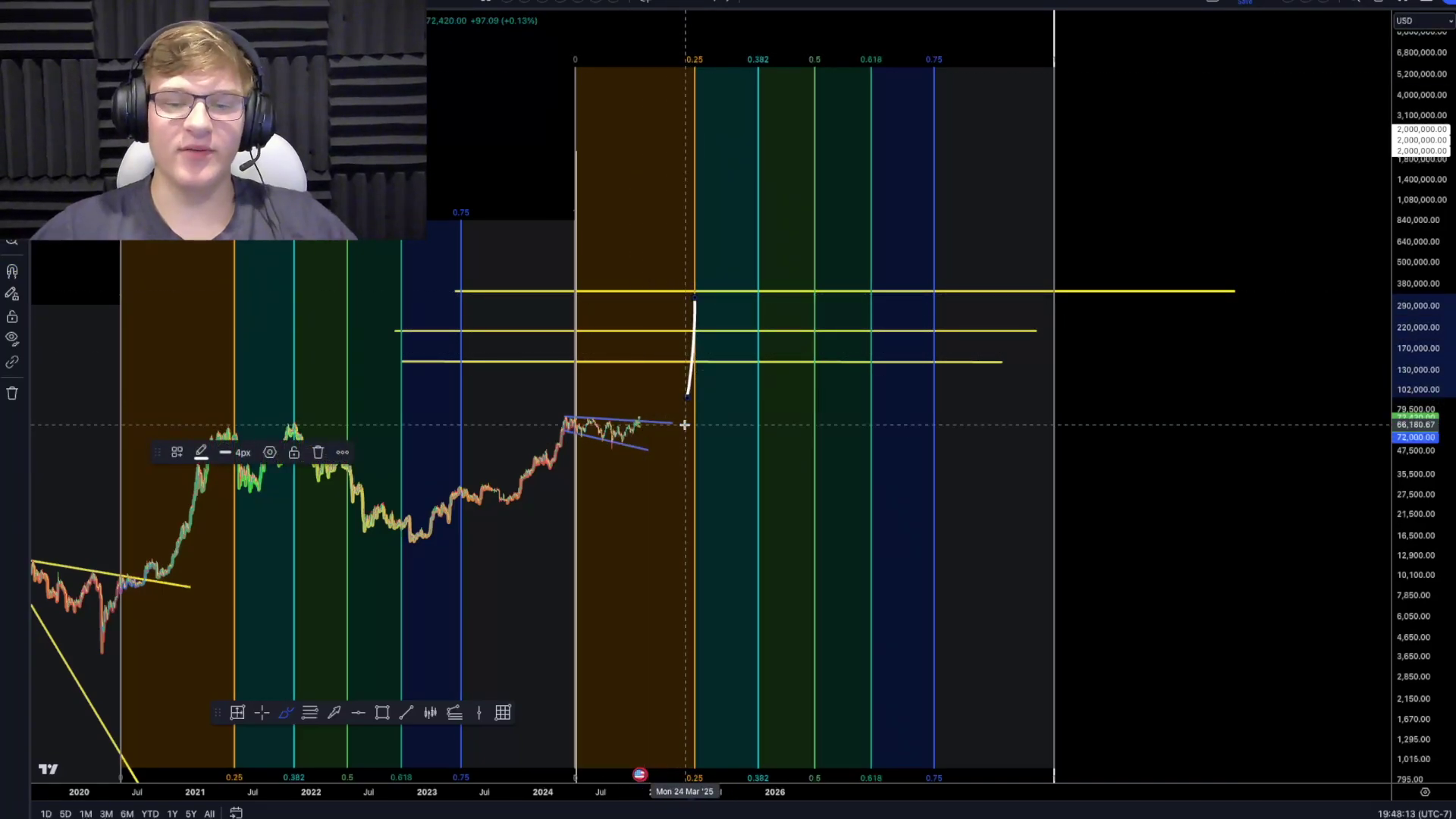
{"action": "key", "text": "ctrl+z"}
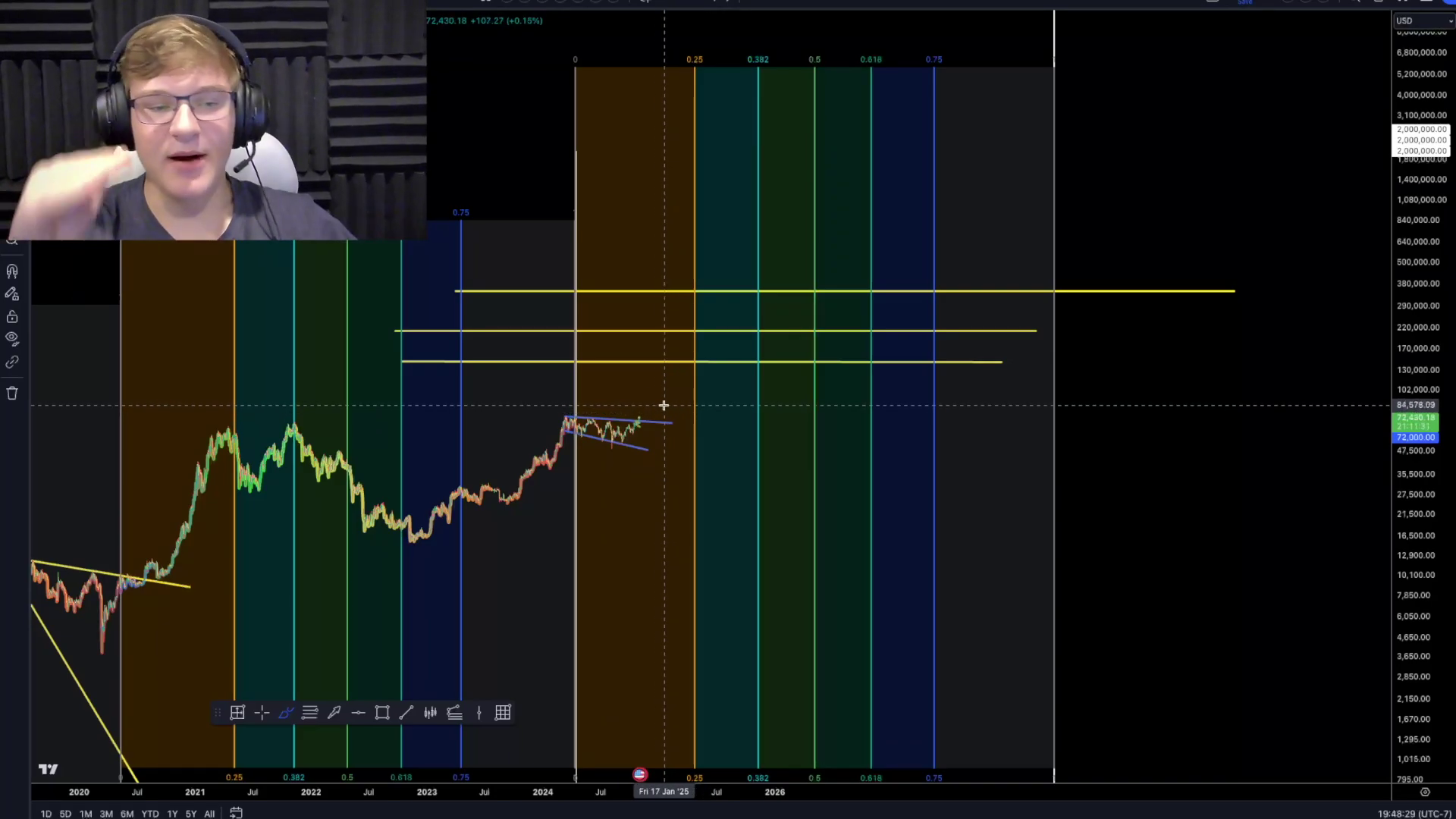
{"action": "mouse_move", "coordinate": [215, 238]}
{"action": "left_mouse_down"}
{"action": "mouse_move", "coordinate": [312, 280]}
{"action": "mouse_move", "coordinate": [189, 244]}
{"action": "left_mouse_up"}
{"action": "key", "text": "super+z"}
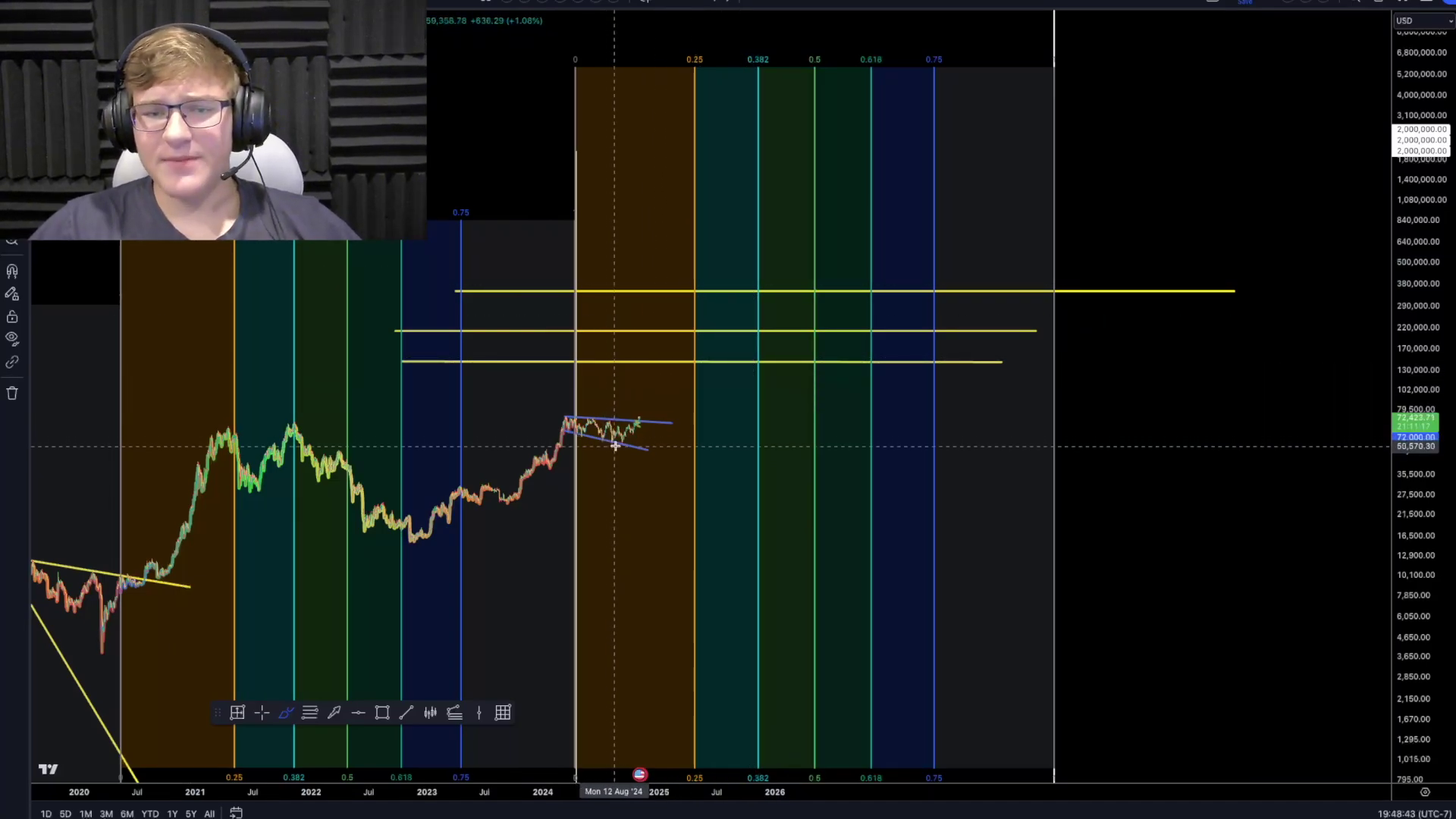
{"action": "left_click_drag", "start_coordinate": [626, 436], "coordinate": [693, 296]}
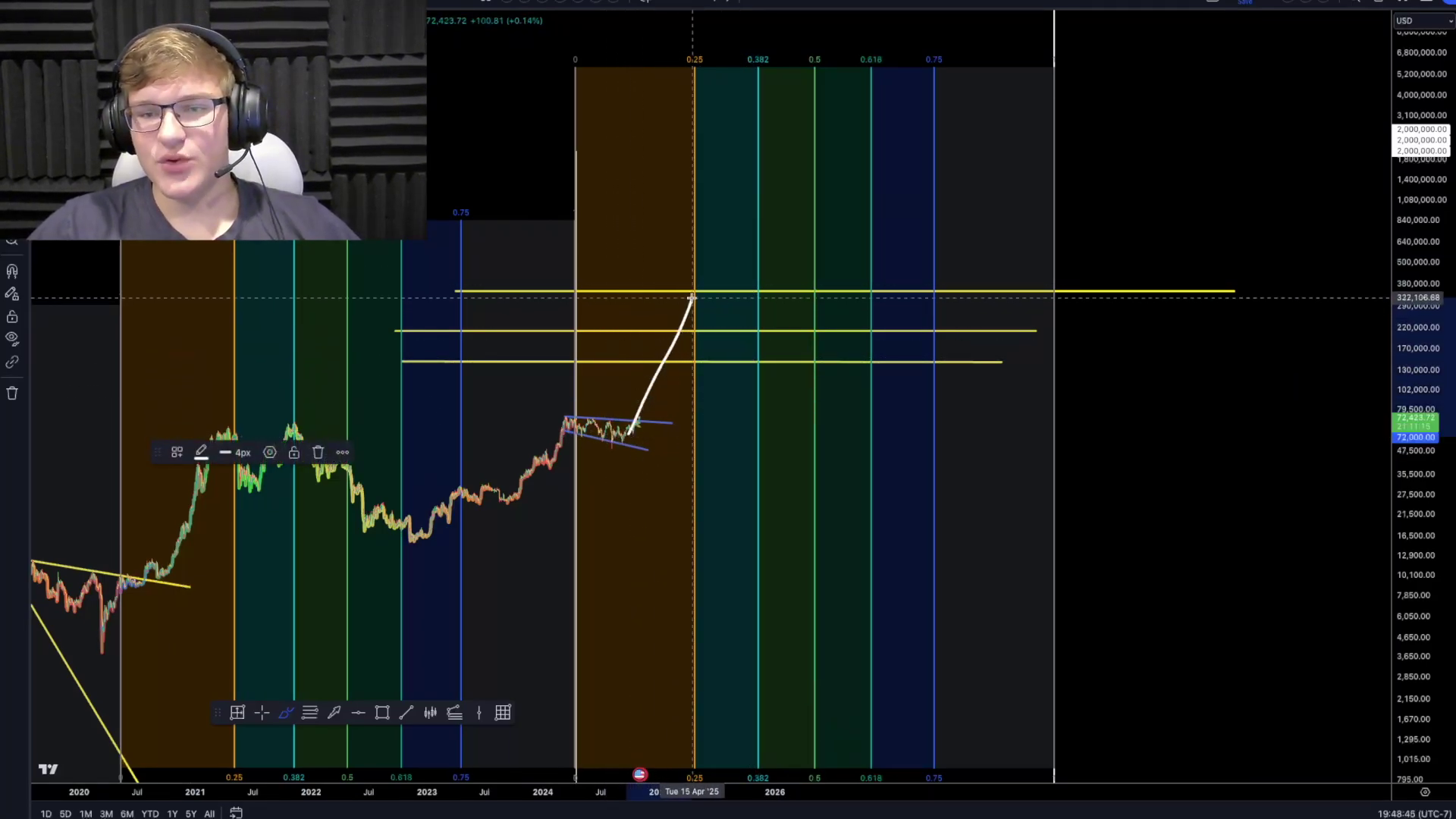
Step: Undo the projected rise, and brush marks along the highest yellow target and around the third Gann box's 0.25 label, undoing both
{"action": "key", "text": "ctrl+z"}
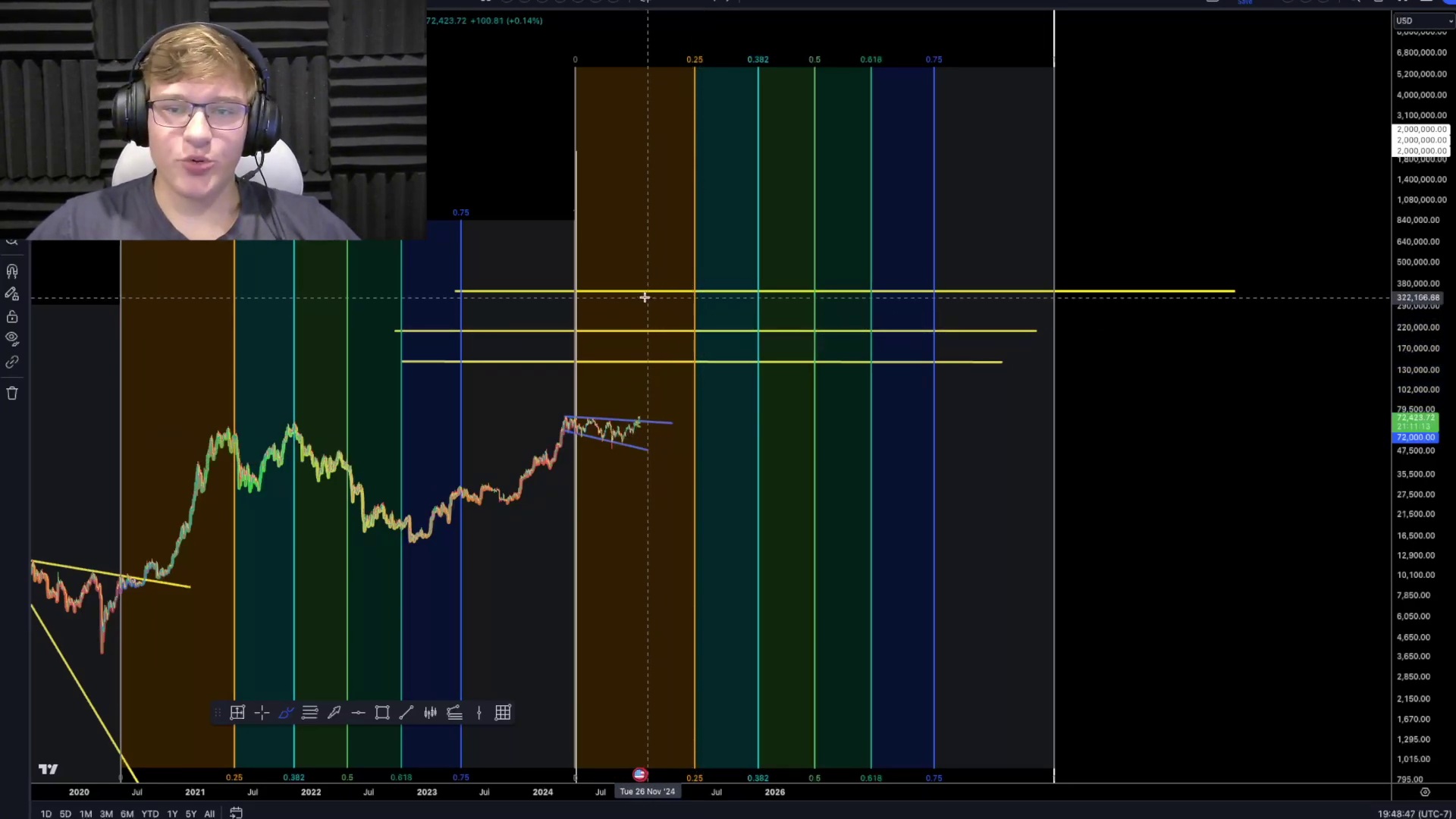
{"action": "left_click_drag", "start_coordinate": [637, 295], "coordinate": [687, 289]}
{"action": "key", "text": "ctrl+z"}
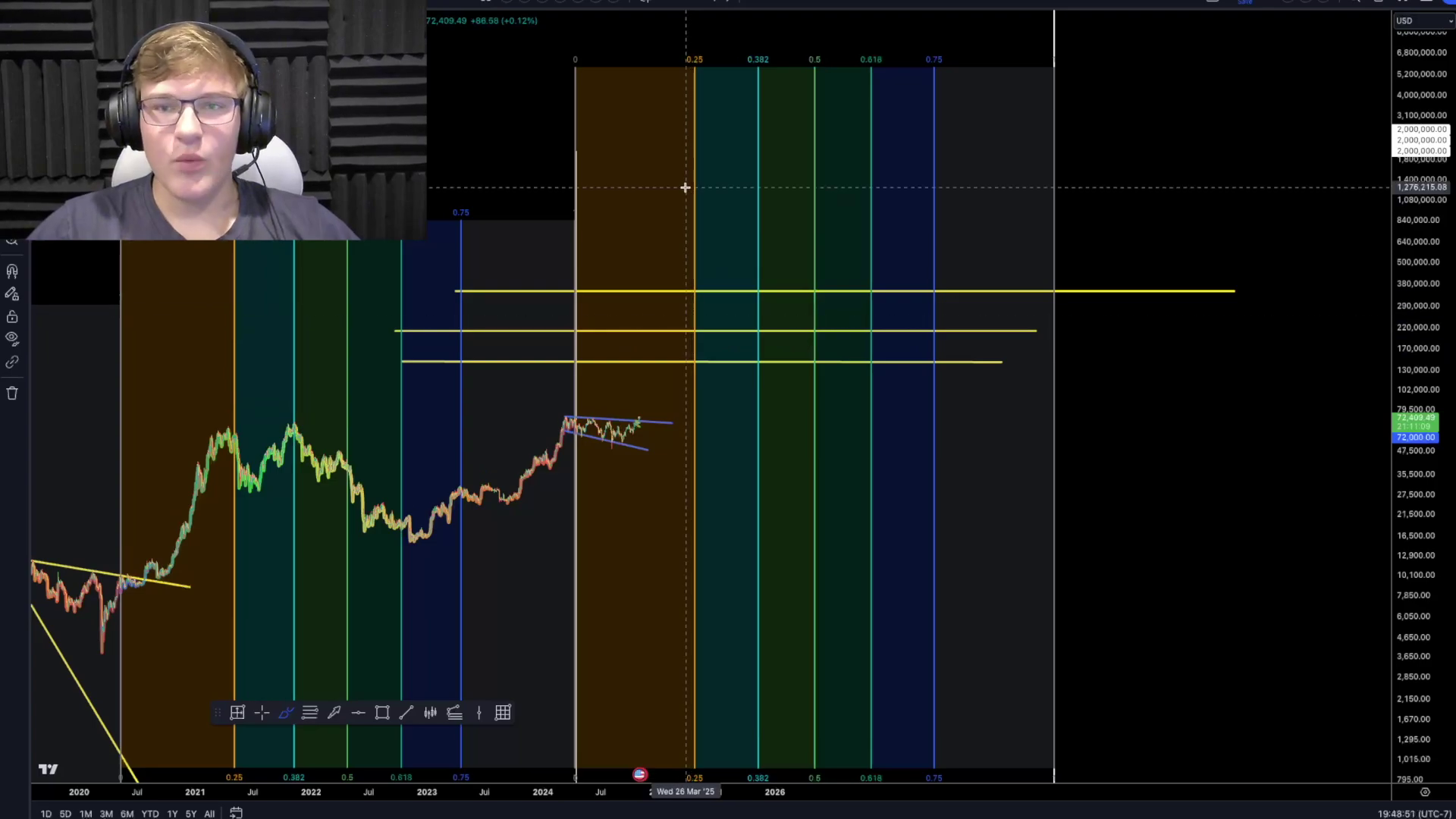
{"action": "left_click_drag", "start_coordinate": [698, 34], "coordinate": [652, 106]}
{"action": "key", "text": "ctrl+z"}
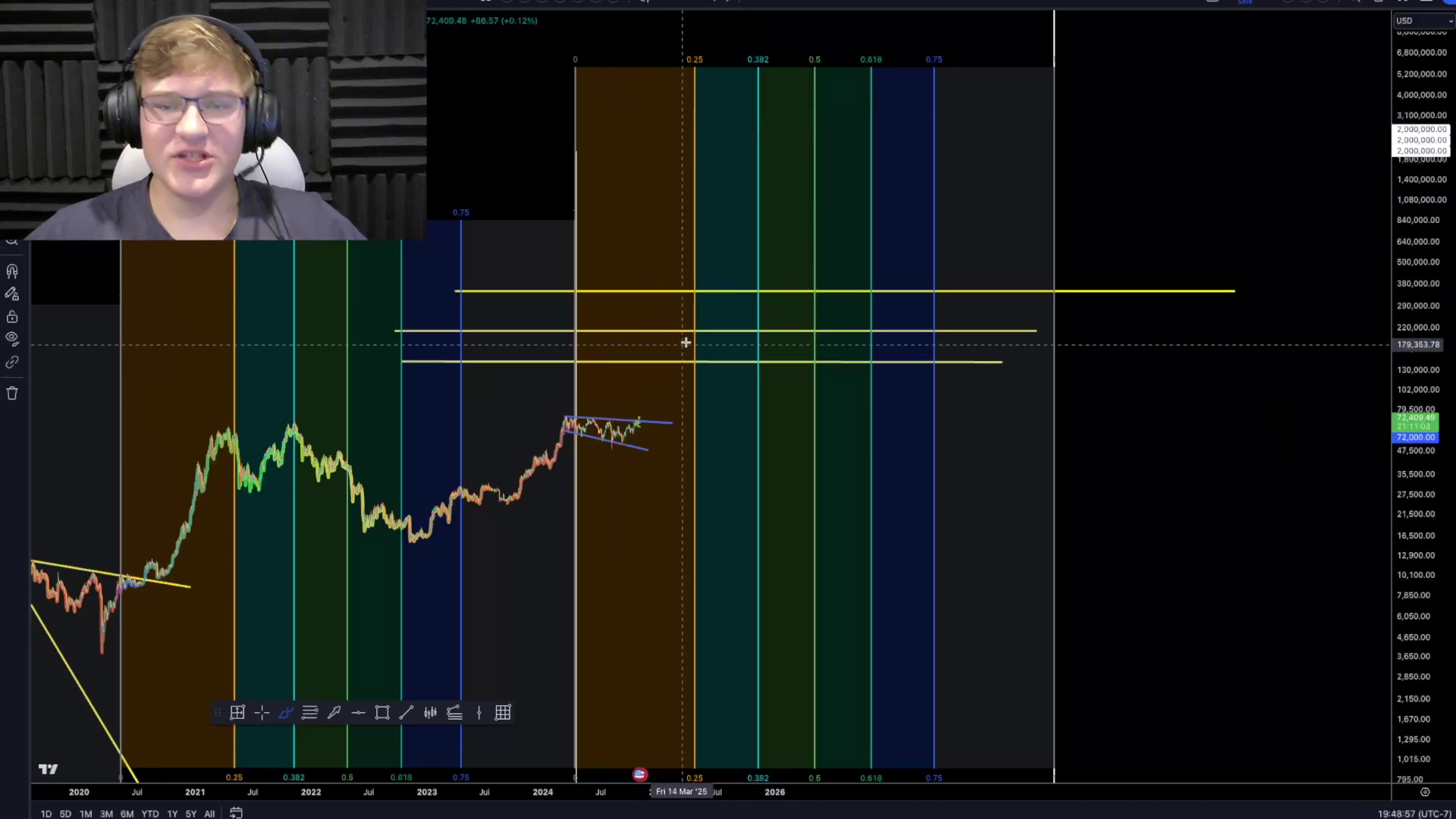
Step: Brush a projected path with a pullback after 0.25 to the highest target near 0.382 and a short mark on that target, removing both strokes
{"action": "mouse_move", "coordinate": [629, 437]}
{"action": "left_mouse_down"}
{"action": "mouse_move", "coordinate": [686, 339]}
{"action": "mouse_move", "coordinate": [709, 359]}
{"action": "mouse_move", "coordinate": [750, 290]}
{"action": "left_mouse_up"}
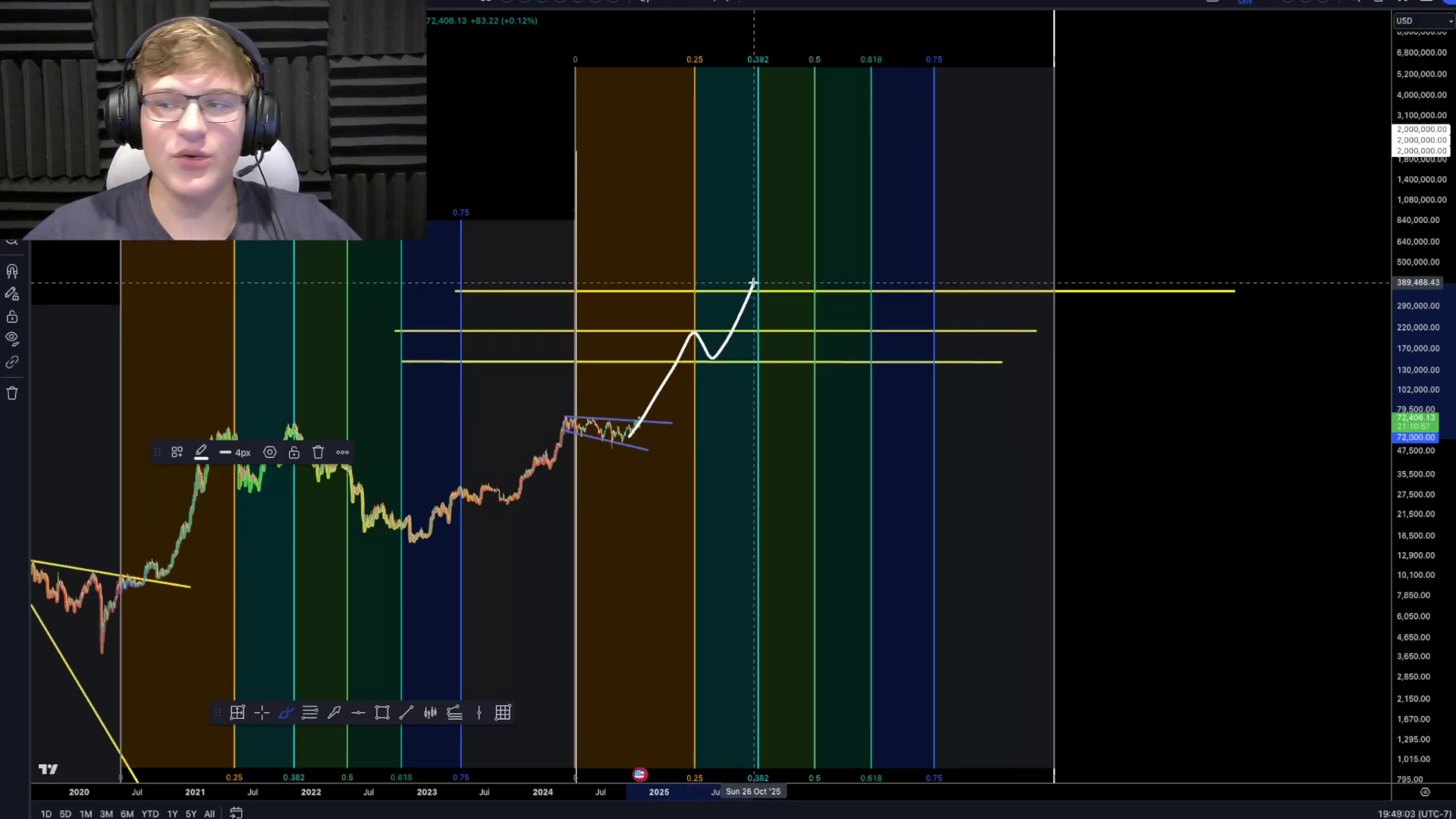
{"action": "key", "text": "Delete"}
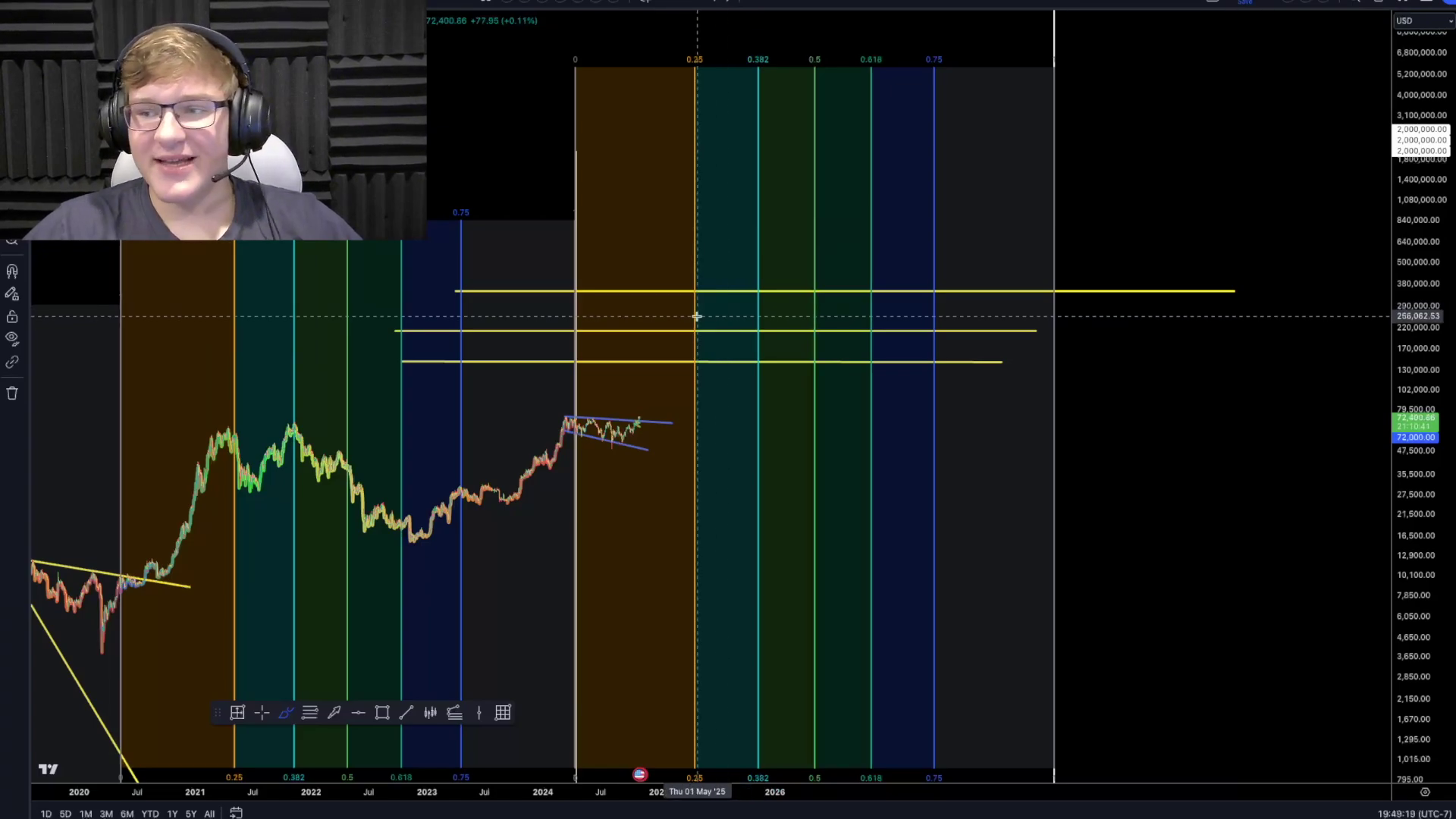
{"action": "left_click", "coordinate": [610, 290]}
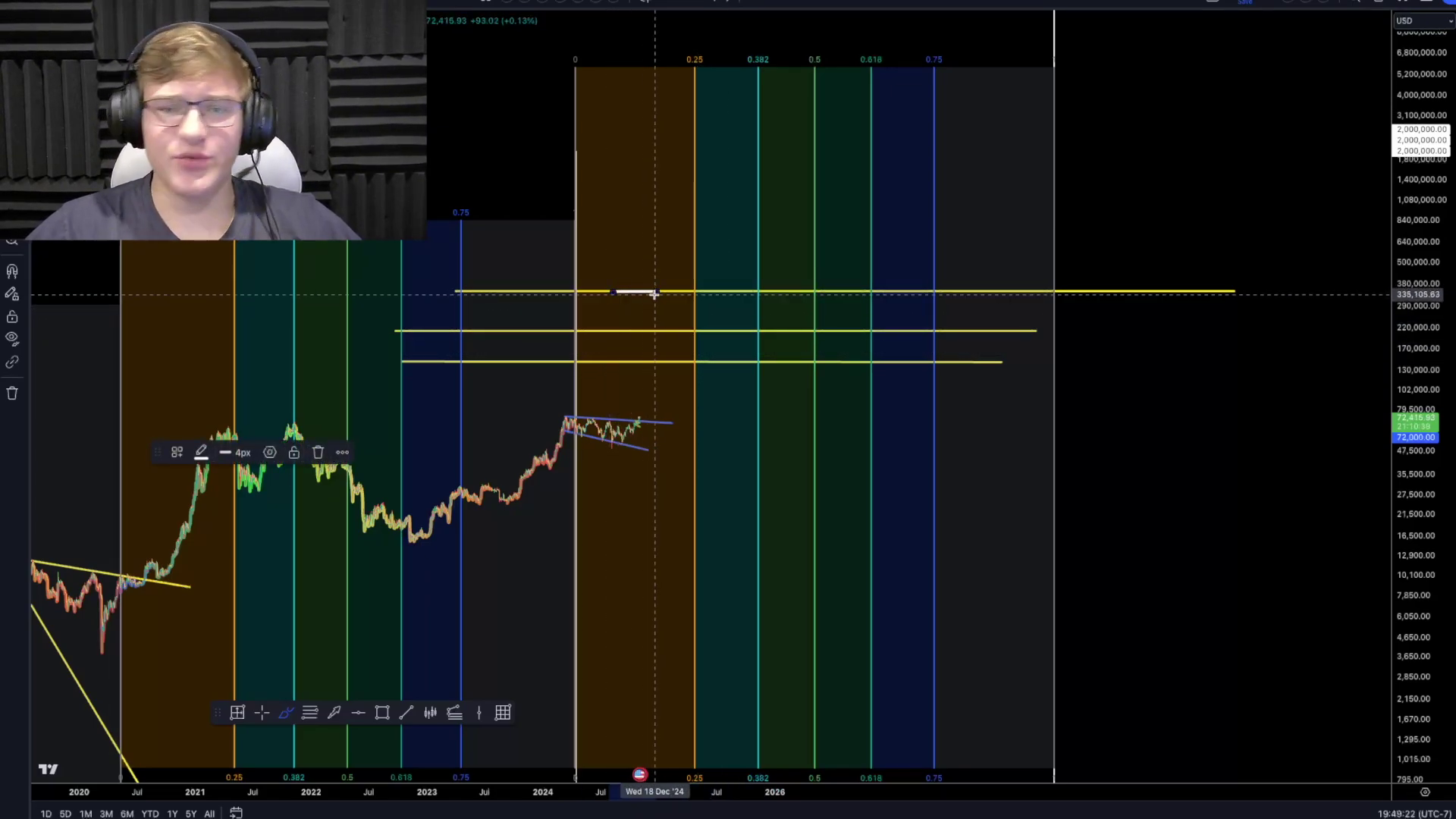
{"action": "left_click", "coordinate": [662, 356]}
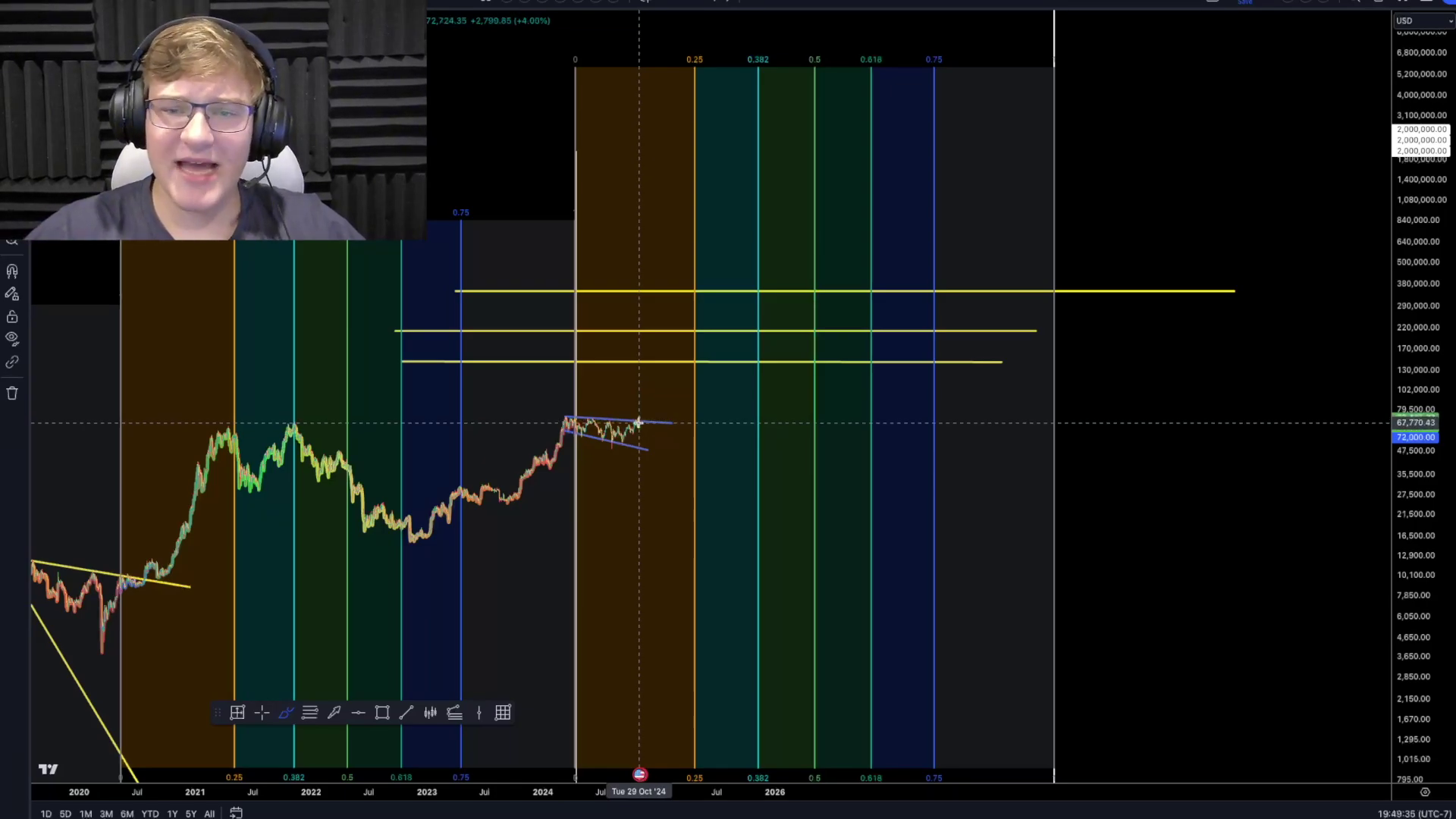
Step: Brush a projected rise from the current price to the highest yellow target at the 0.25 level, and undo it
{"action": "left_click", "coordinate": [643, 416]}
{"action": "left_click_drag", "start_coordinate": [642, 416], "coordinate": [696, 294]}
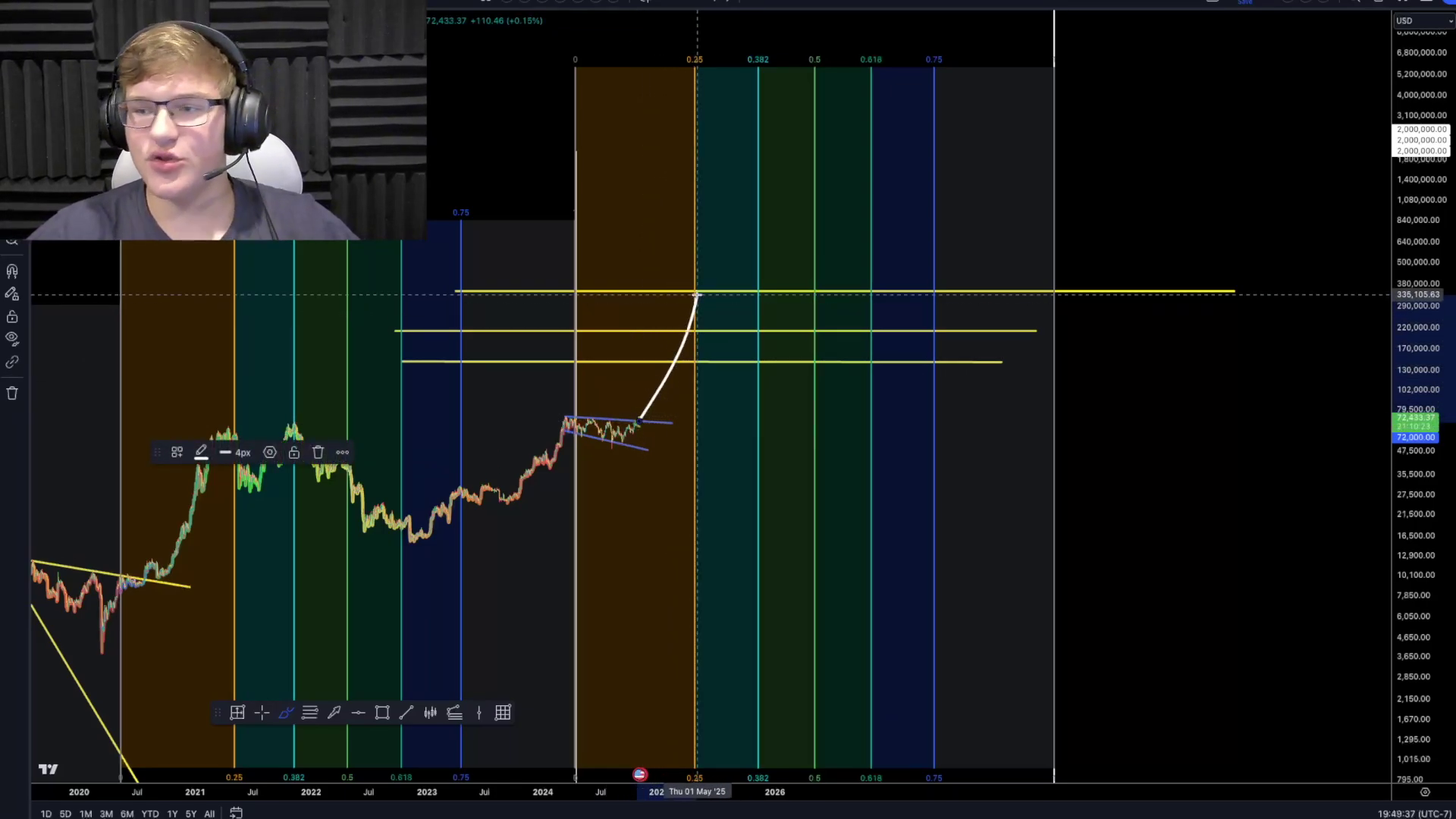
{"action": "key", "text": "ctrl+z"}
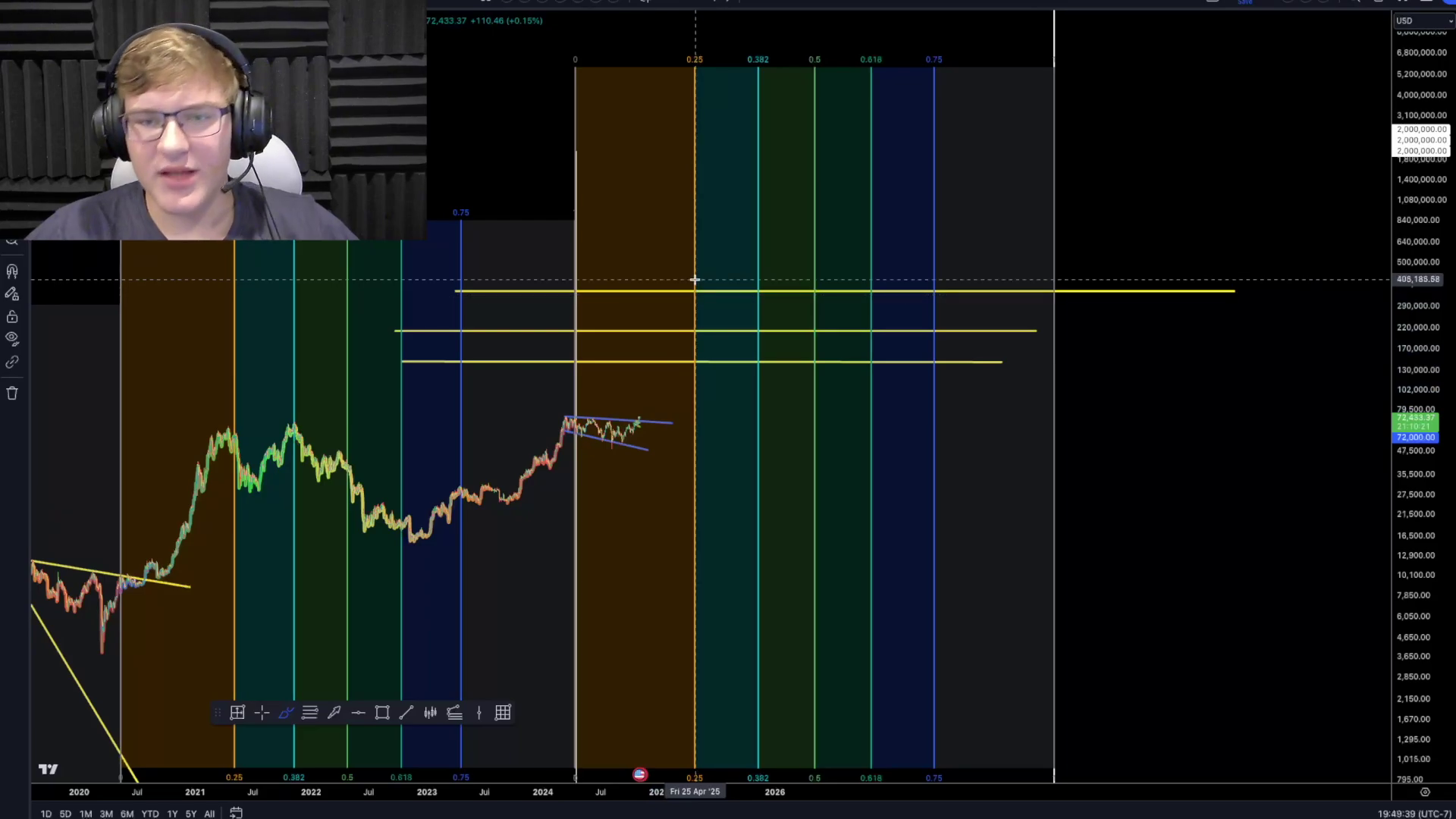
Step: Brush a pullback after the 0.25 level, a rebound to the highest target at 0.382 and a decline past 0.618, undoing each stroke
{"action": "left_click_drag", "start_coordinate": [697, 286], "coordinate": [721, 341]}
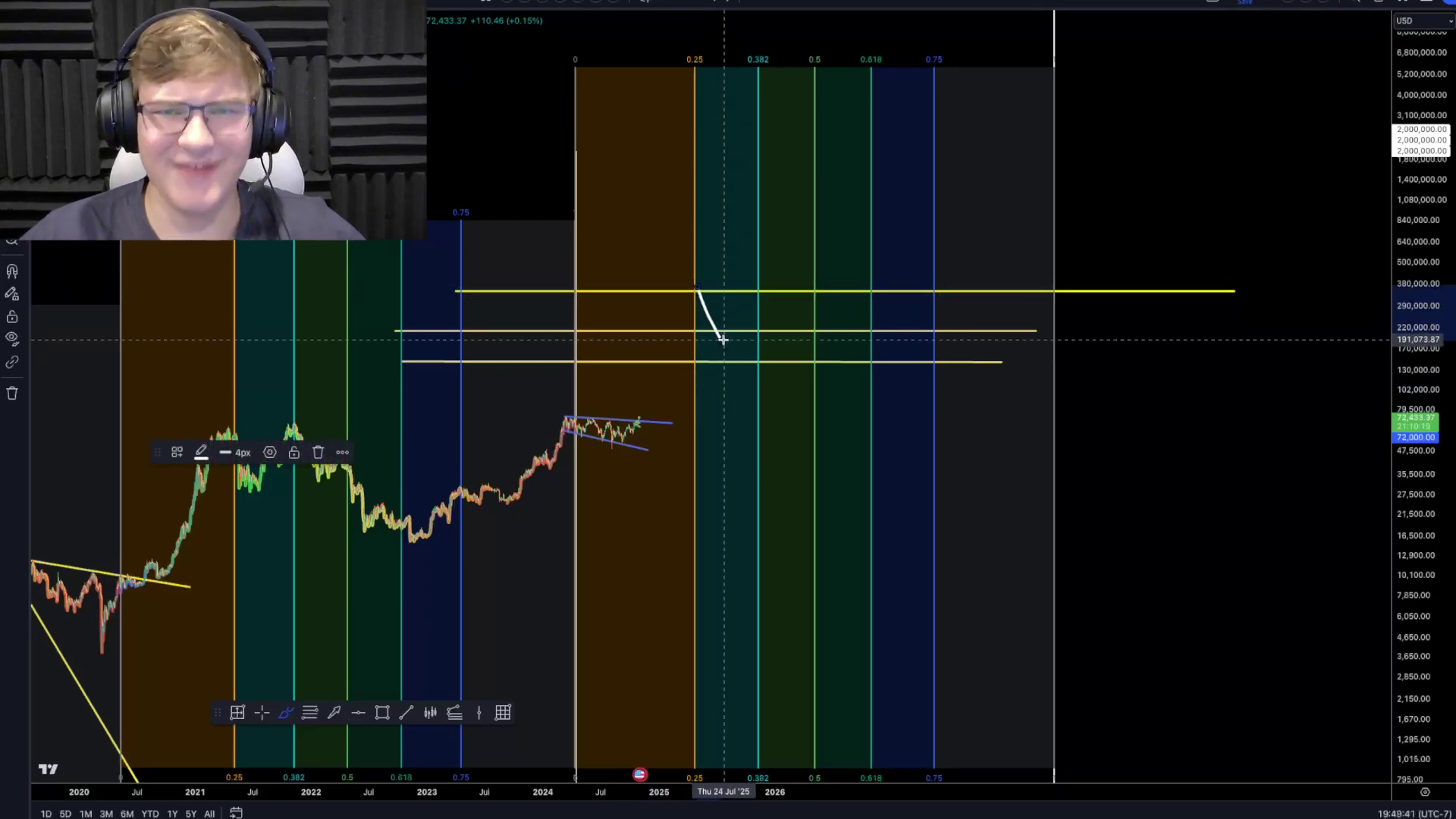
{"action": "key", "text": "ctrl+z"}
{"action": "left_click_drag", "start_coordinate": [725, 335], "coordinate": [759, 283]}
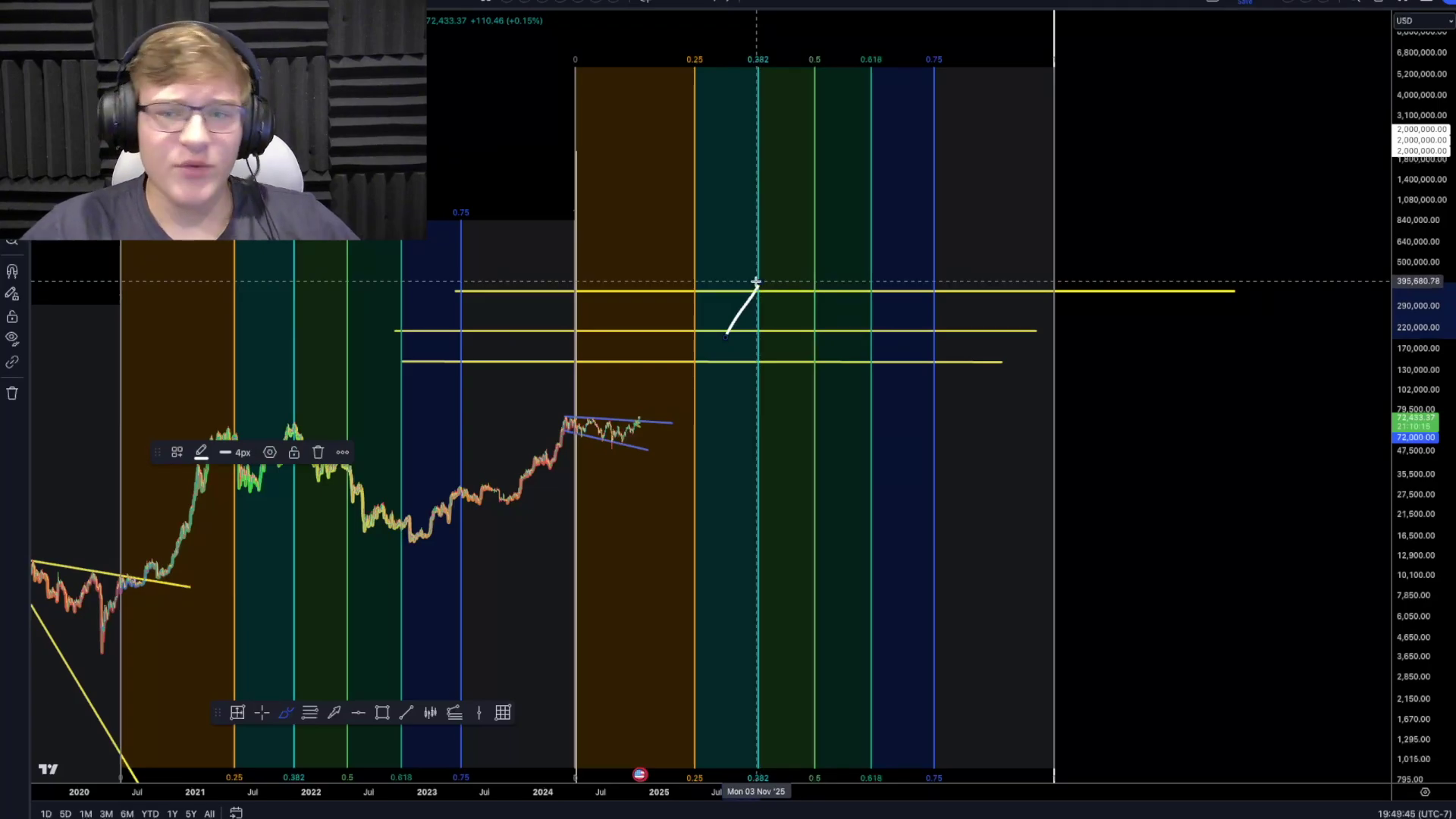
{"action": "key", "text": "ctrl+z"}
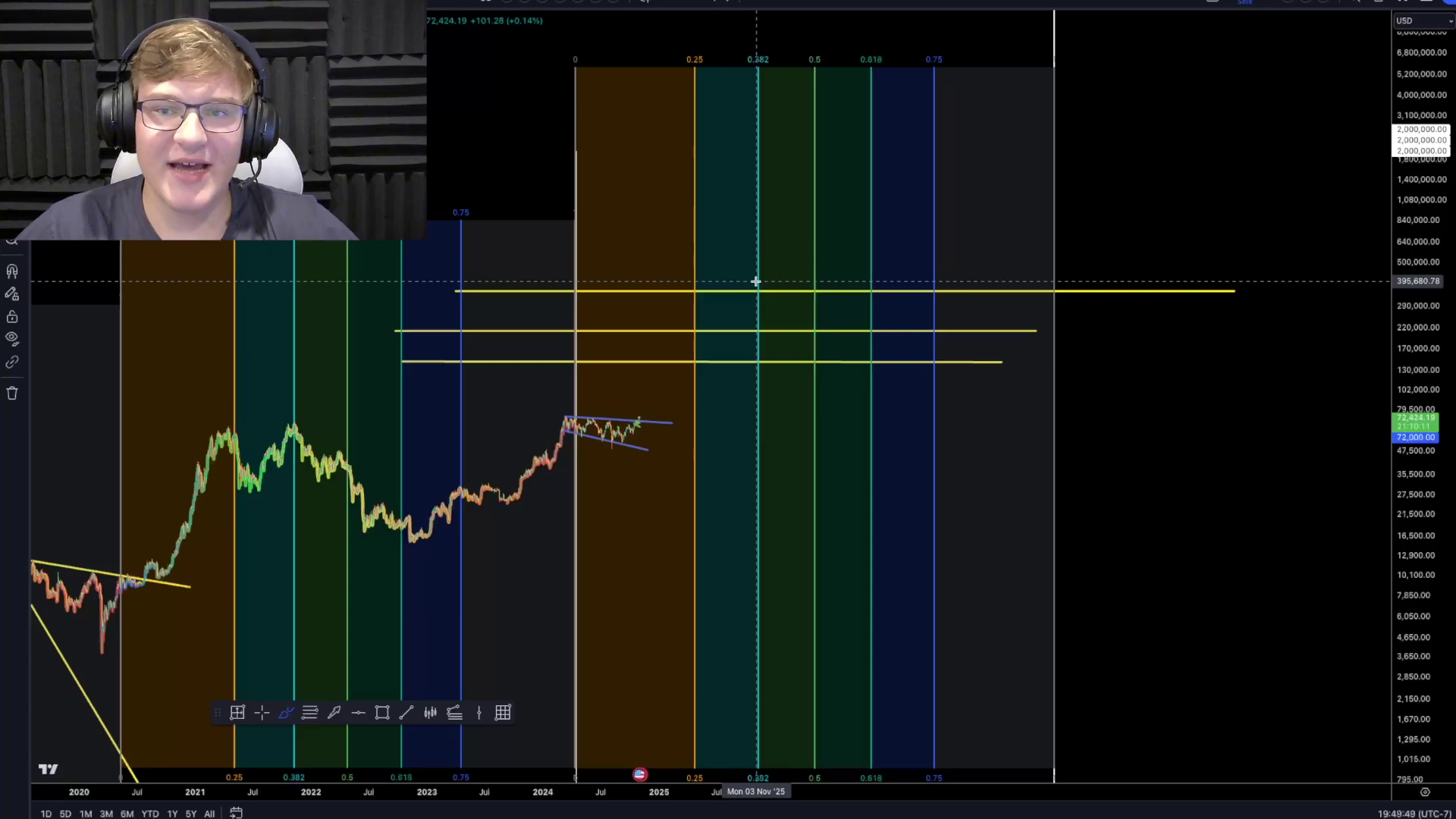
{"action": "left_click_drag", "start_coordinate": [756, 282], "coordinate": [890, 401]}
{"action": "key", "text": "ctrl+z"}
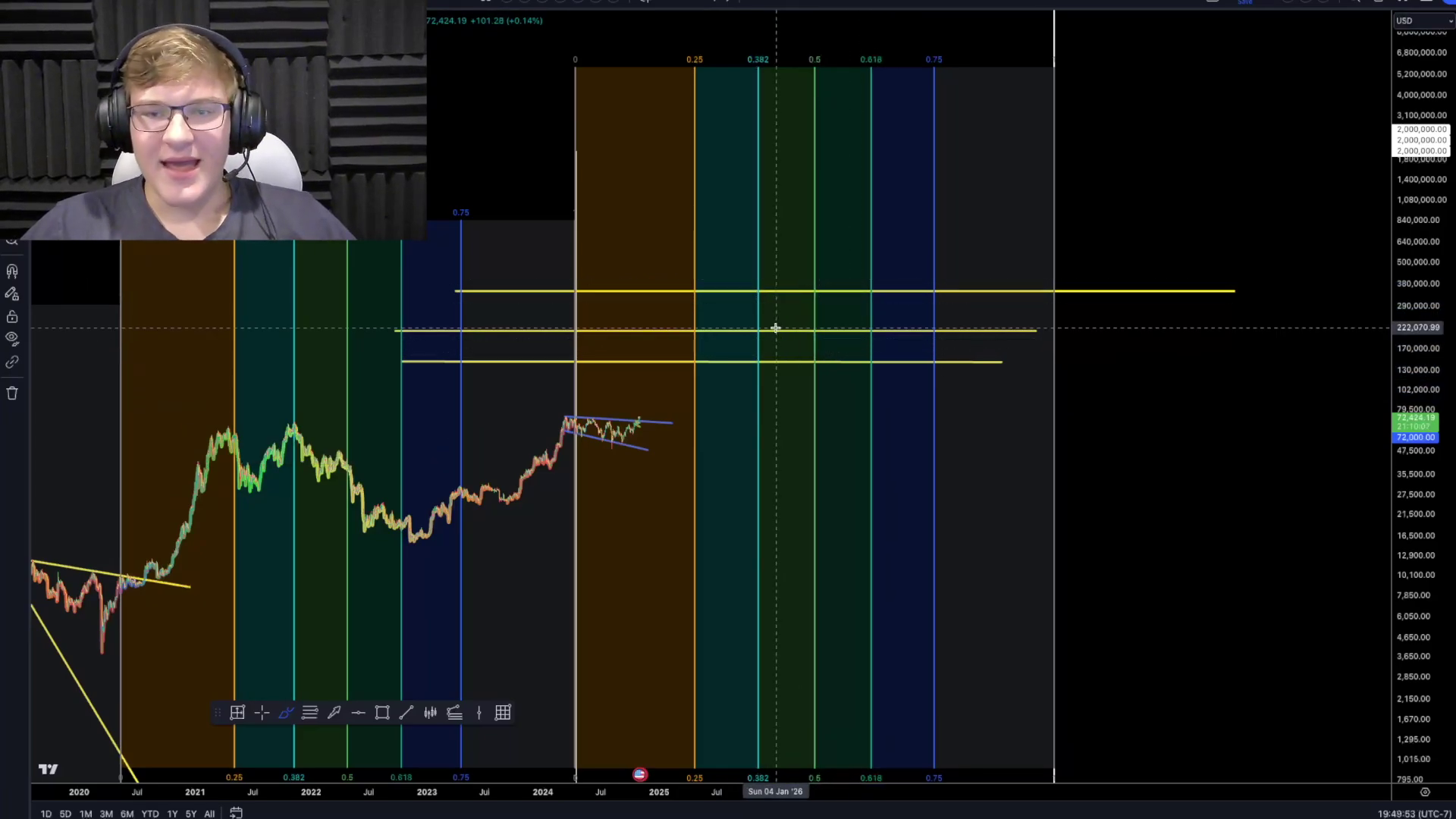
Step: Brush a mark at the 0.25 label and a projected rise from the blue channel to the highest yellow target, undoing both strokes
{"action": "left_click_drag", "start_coordinate": [692, 47], "coordinate": [698, 111]}
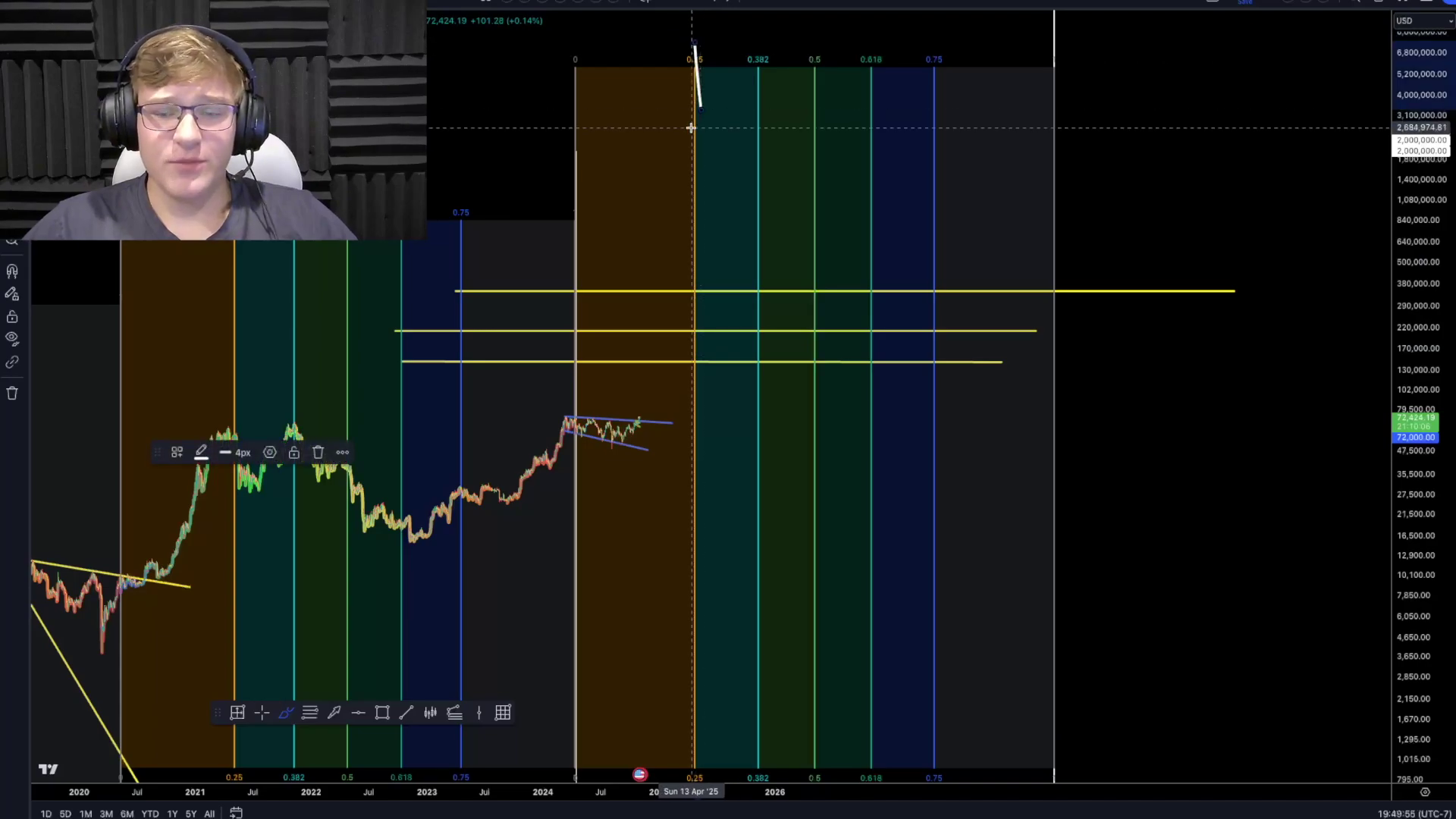
{"action": "key", "text": "ctrl+z"}
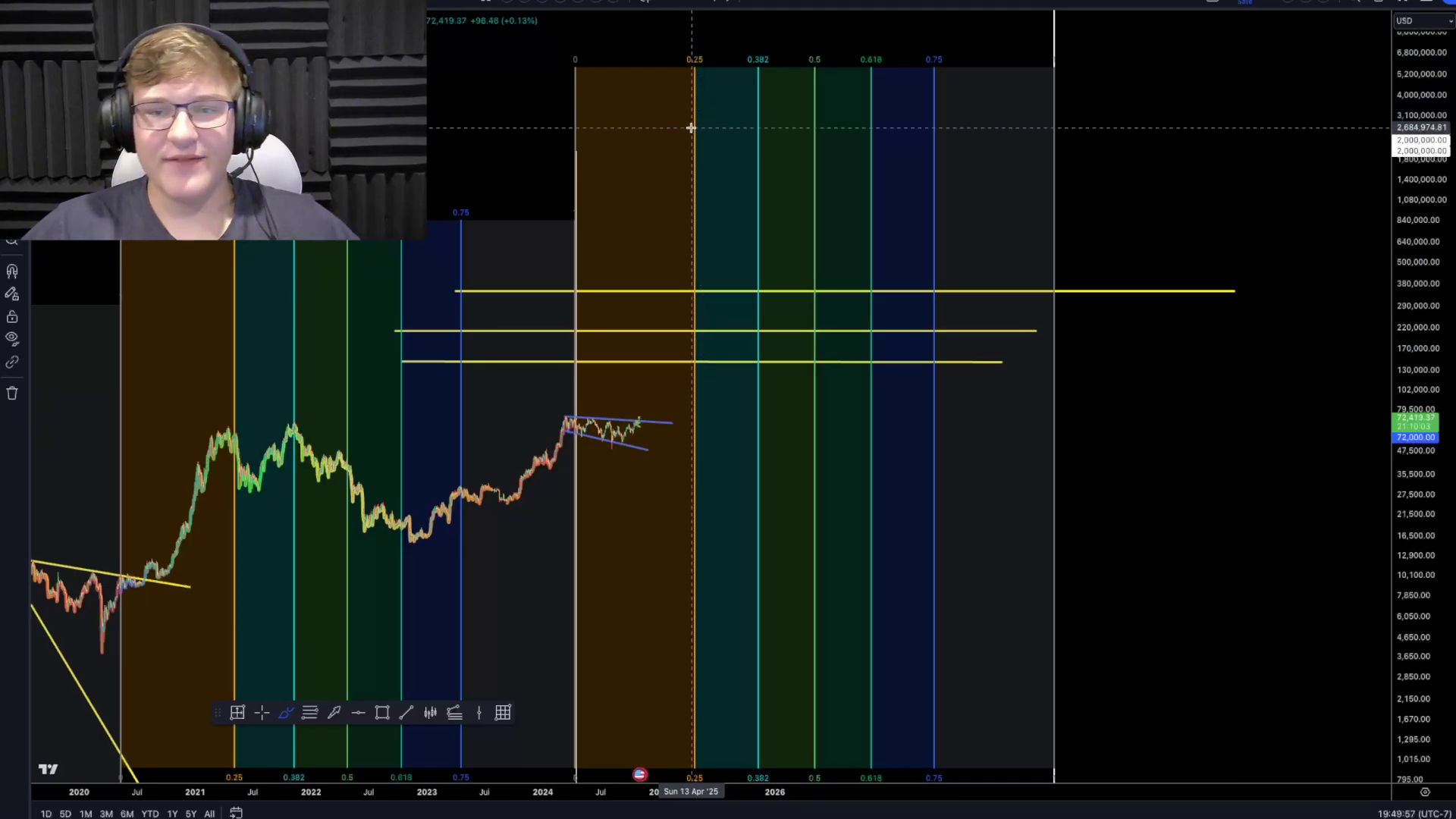
{"action": "left_click_drag", "start_coordinate": [623, 452], "coordinate": [707, 298]}
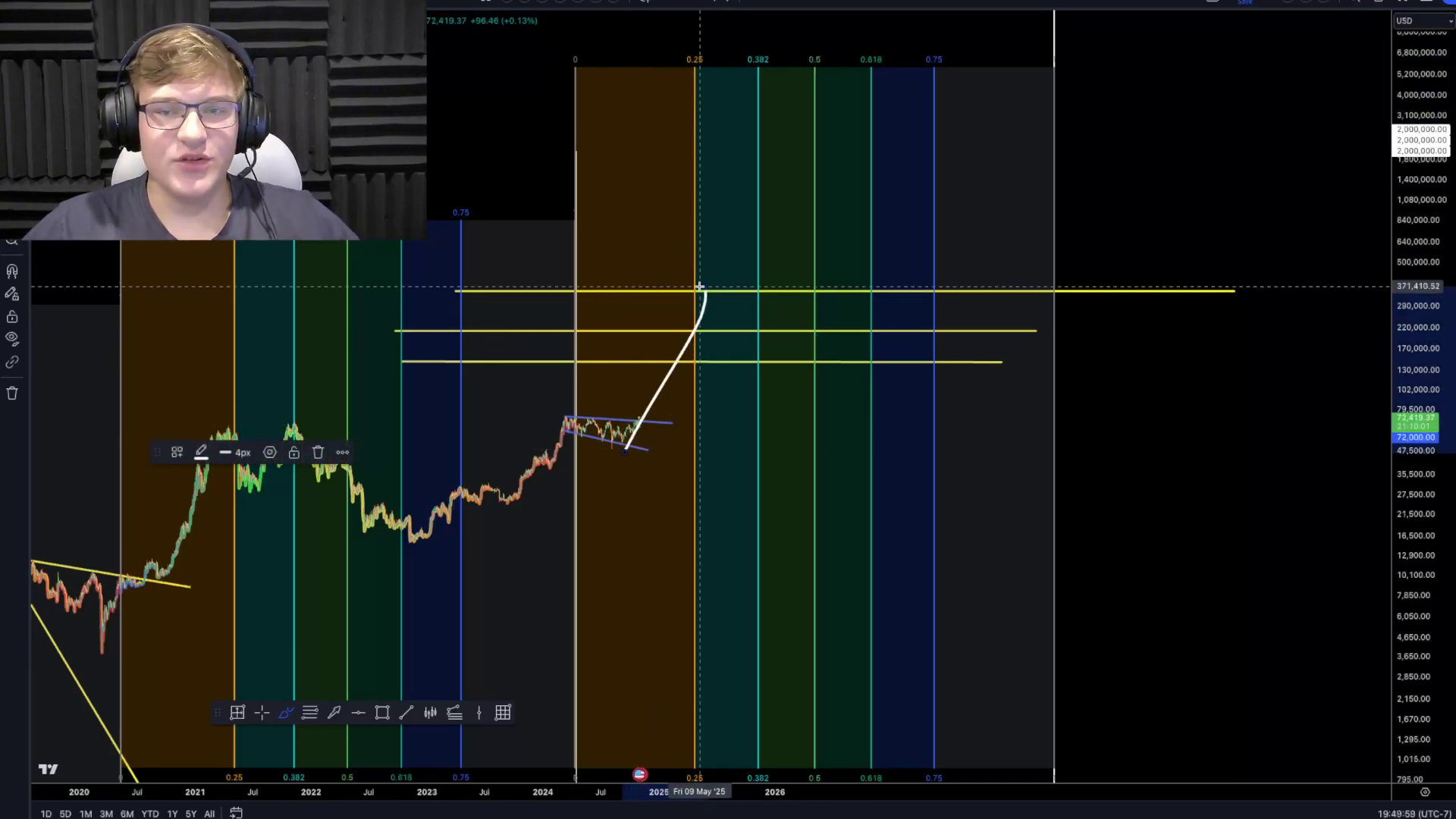
{"action": "key", "text": "ctrl+z"}
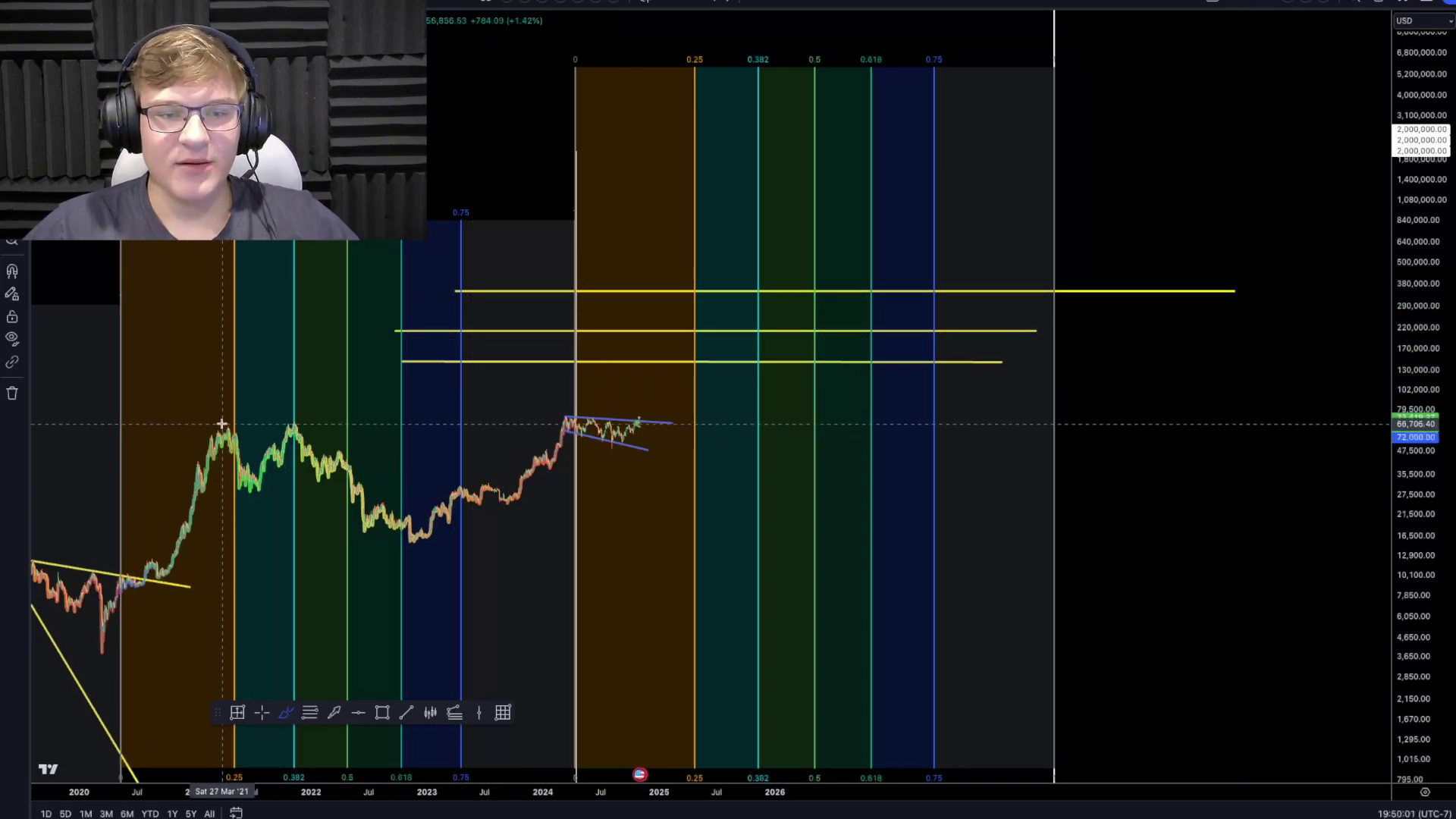
Step: Brush marks around the April 2021 price peak near the second Gann box's 0.25 level, undoing every stroke
{"action": "mouse_move", "coordinate": [223, 424]}
{"action": "left_mouse_down"}
{"action": "mouse_move", "coordinate": [296, 466]}
{"action": "mouse_move", "coordinate": [234, 404]}
{"action": "left_mouse_up"}
{"action": "key", "text": "ctrl+z"}
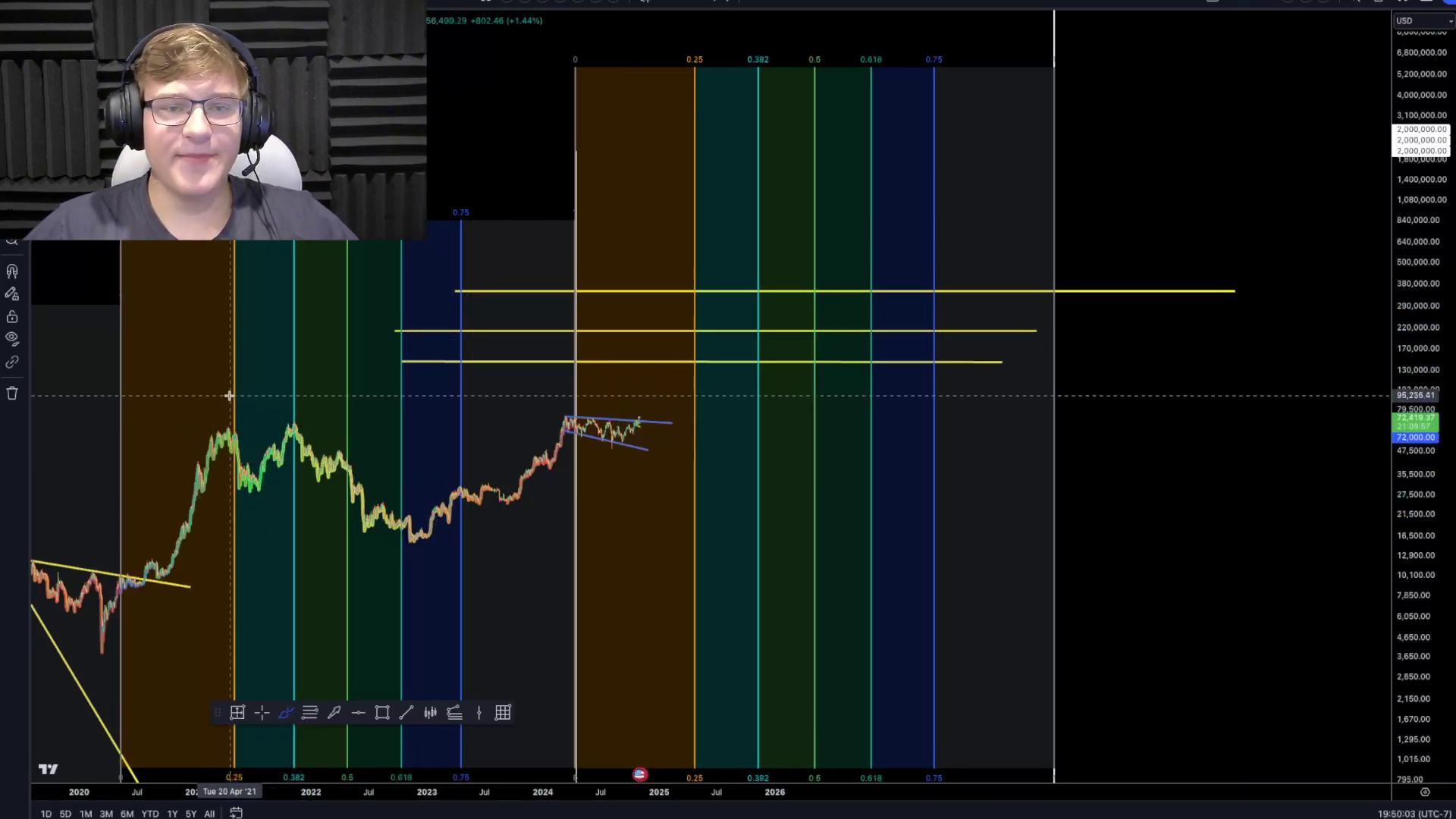
{"action": "left_click_drag", "start_coordinate": [214, 424], "coordinate": [277, 477]}
{"action": "key", "text": "ctrl+z"}
{"action": "mouse_move", "coordinate": [226, 432]}
{"action": "left_mouse_down"}
{"action": "mouse_move", "coordinate": [289, 429]}
{"action": "mouse_move", "coordinate": [280, 497]}
{"action": "mouse_move", "coordinate": [208, 392]}
{"action": "mouse_move", "coordinate": [283, 508]}
{"action": "mouse_move", "coordinate": [187, 474]}
{"action": "left_mouse_up"}
{"action": "key", "text": "ctrl+z"}
{"action": "key", "text": "ctrl+z"}
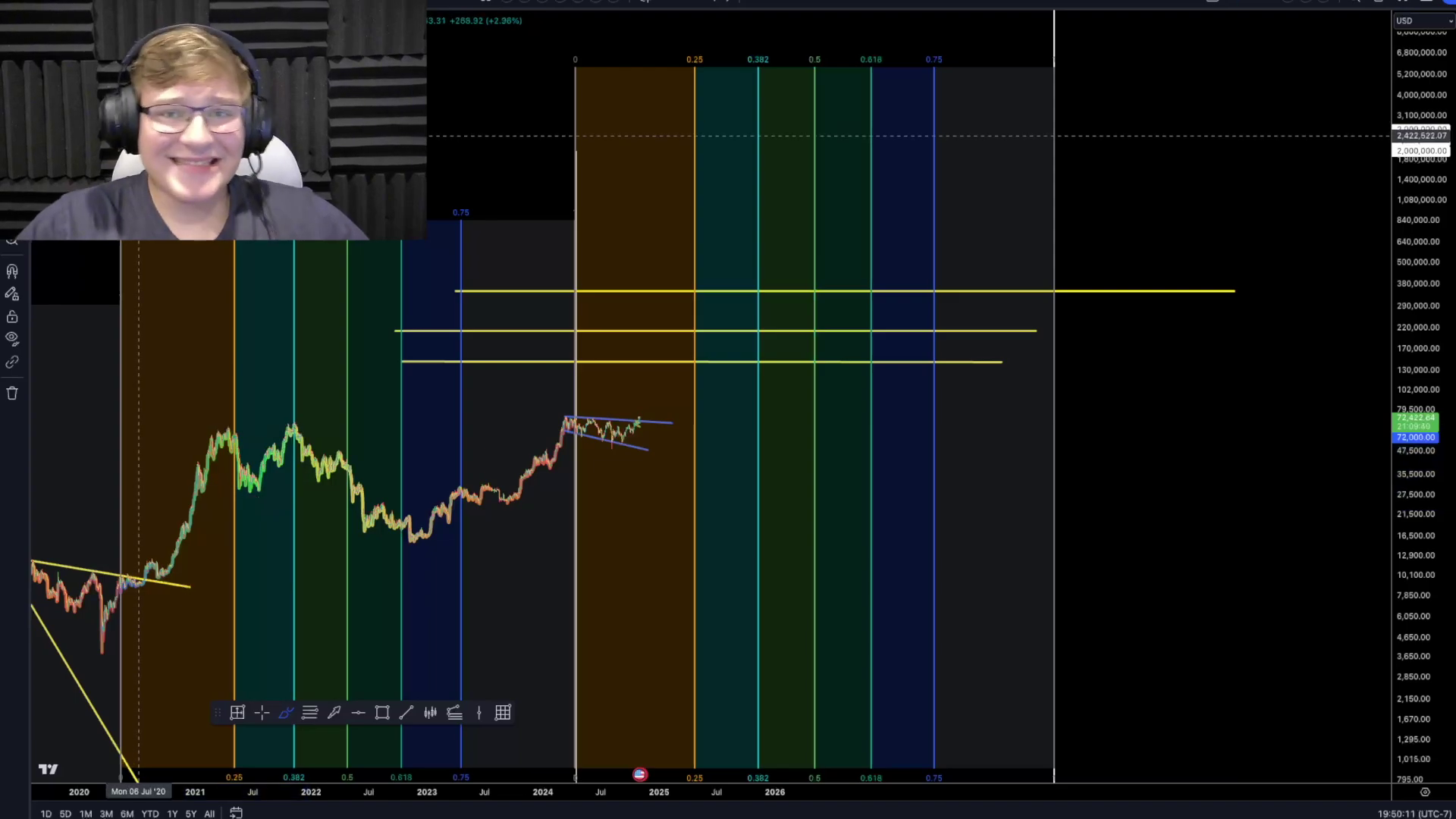